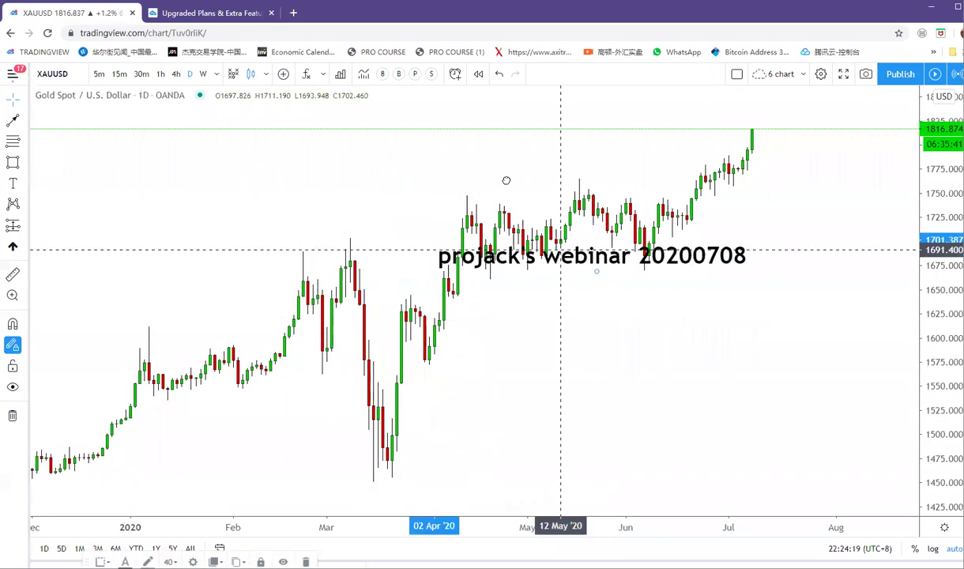
Move the 20200708 webinar title above the candles on the daily gold chart.
scroll(489, 156, up, 1)
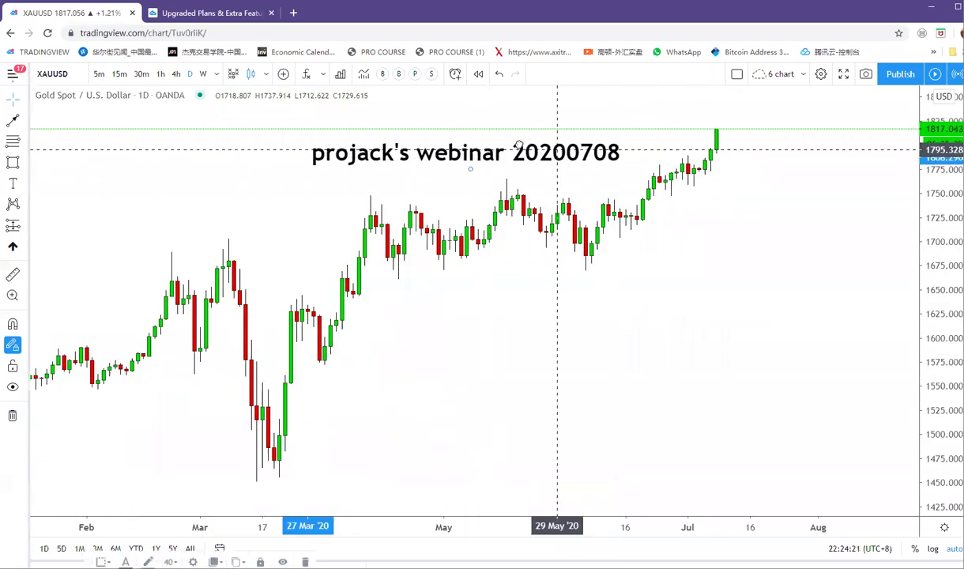
scroll(715, 247, up, 1)
scroll(715, 246, up, 1)
drag(382, 154, 464, 156)
scroll(518, 312, down, 2)
drag(636, 302, 667, 295)
scroll(140, 209, down, 1)
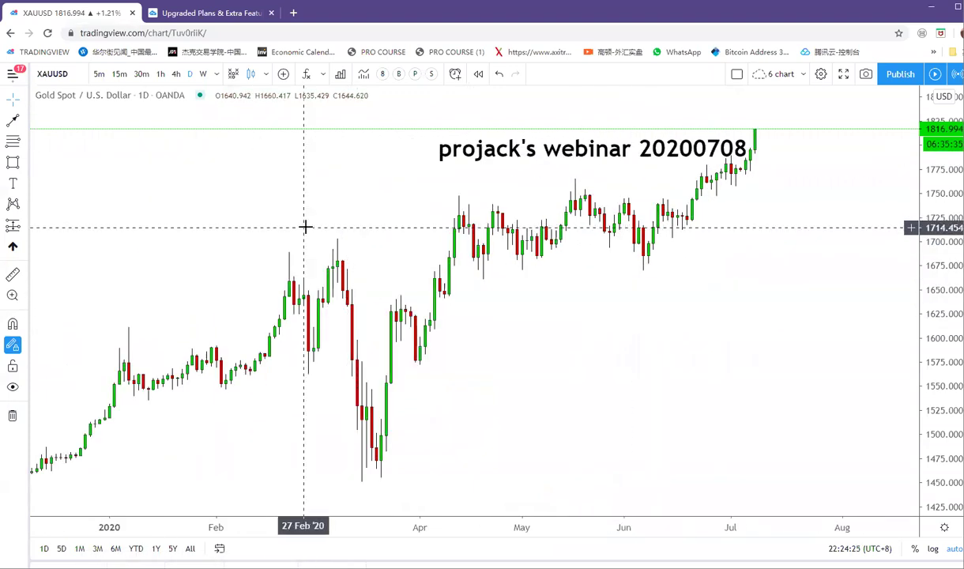
scroll(418, 238, down, 1)
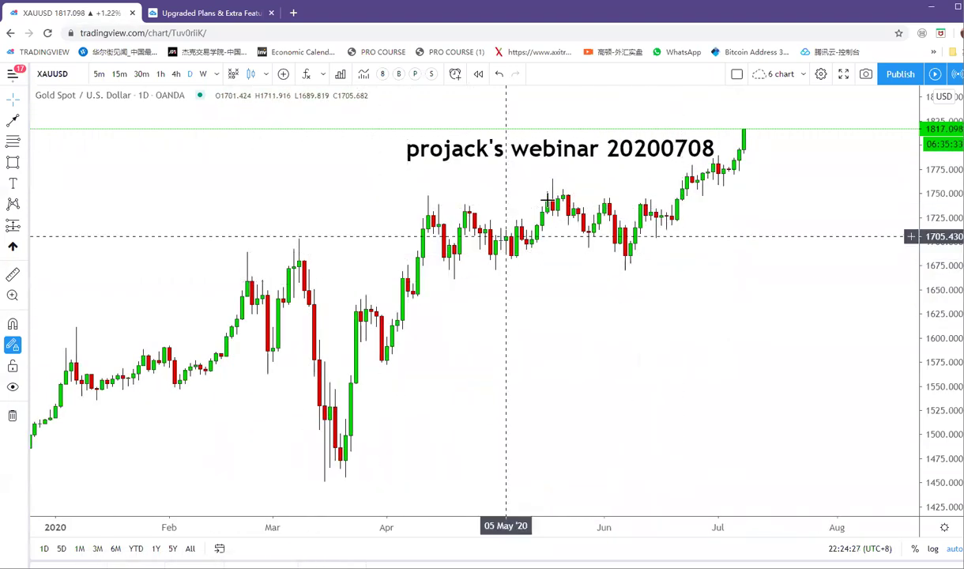
Draw a long rising arrow from the 23 March low at about 1462 to about 1812, and a shorter one up the March rally to about 1647.
click(13, 121)
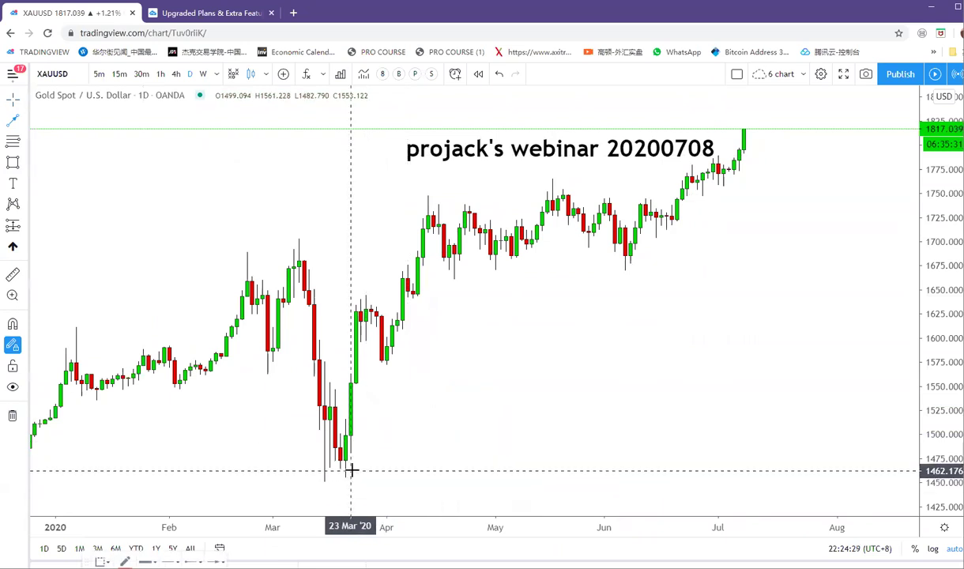
click(351, 470)
click(785, 134)
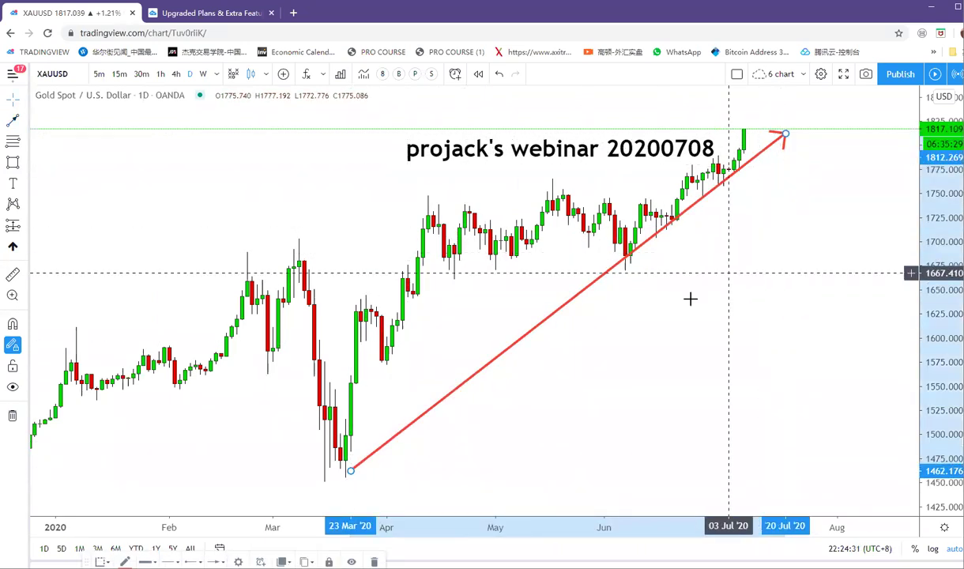
drag(538, 348, 780, 376)
scroll(680, 321, down, 3)
scroll(678, 289, up, 6)
drag(591, 288, 475, 301)
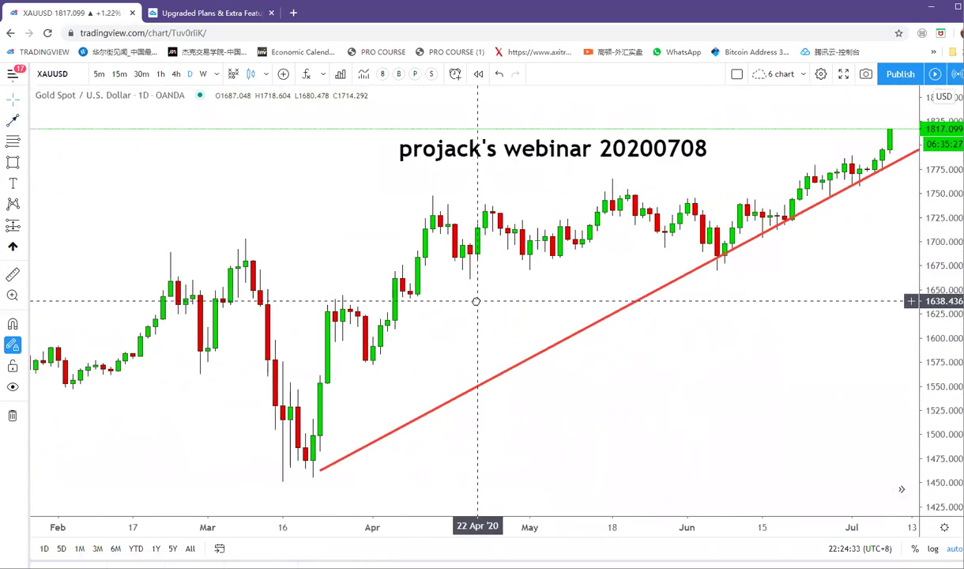
click(260, 468)
click(335, 294)
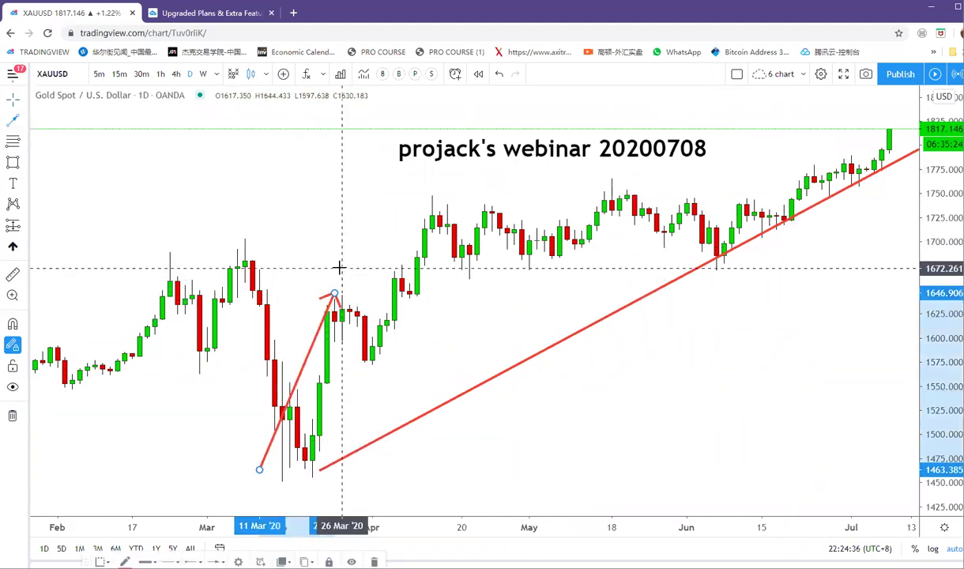
Draw a rectangle over the late-March highs from about 1648 to 1634, extending into April, and fill it yellow.
click(297, 293)
click(484, 305)
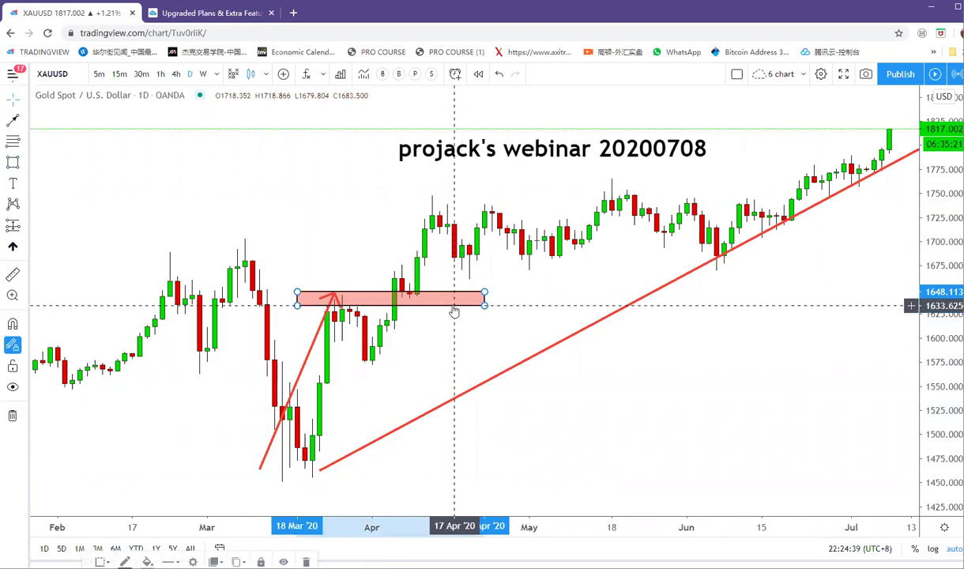
double_click(454, 309)
click(477, 351)
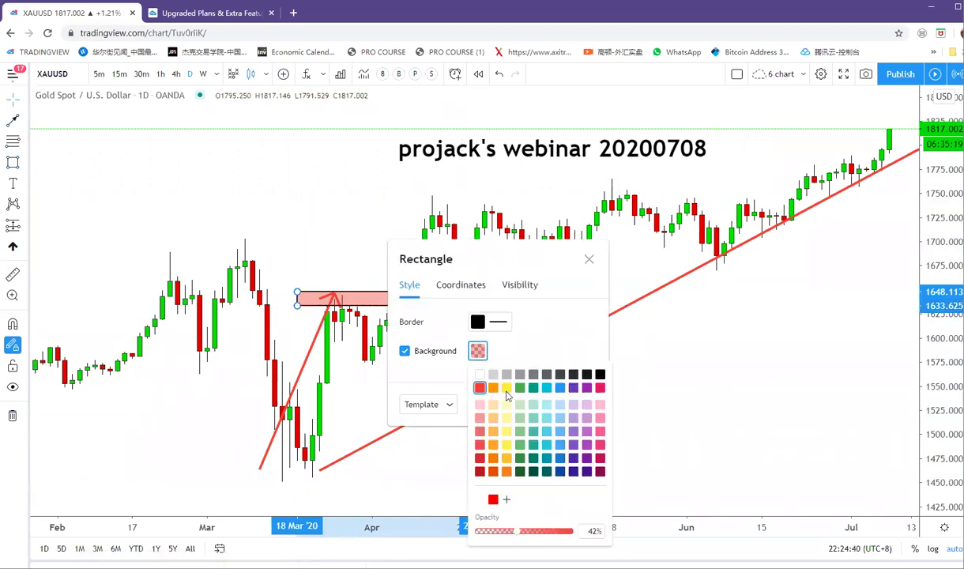
click(569, 352)
click(578, 403)
right_click(669, 362)
Draw an arrow up the early-April rally to about 1750 and enclose the April–May consolidation with two converging trend lines.
click(13, 120)
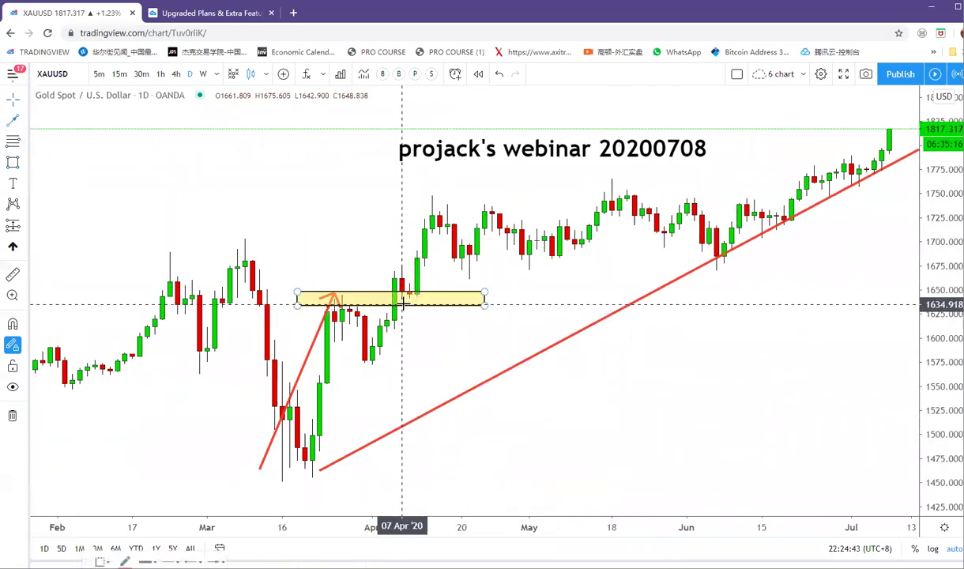
click(430, 194)
click(21, 121)
click(50, 124)
click(437, 191)
click(611, 238)
click(440, 274)
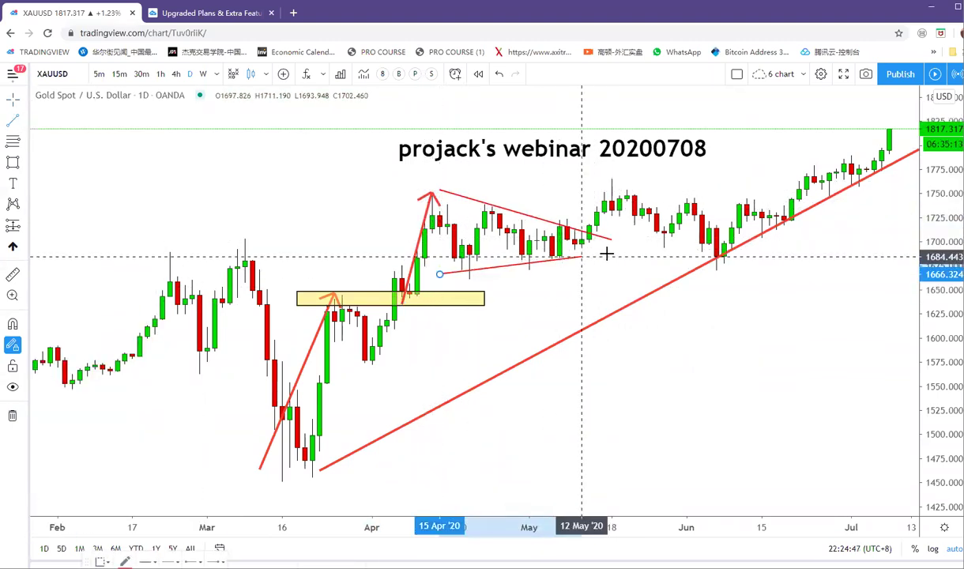
click(605, 254)
Mark the mid-May triangle breakout with a rising line and outline the June consolidation with two converging trend lines.
click(579, 240)
click(610, 181)
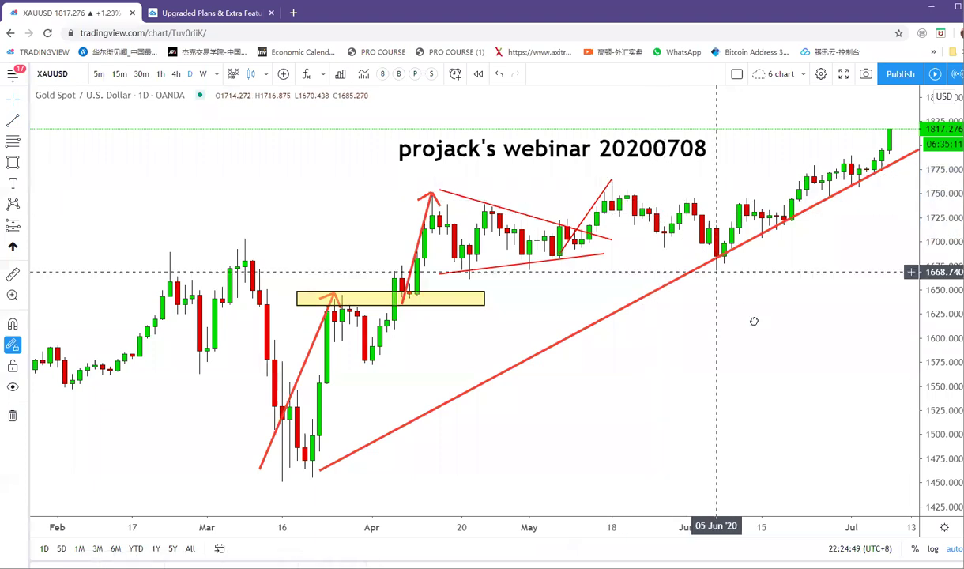
drag(764, 318, 683, 300)
click(652, 194)
click(735, 218)
click(666, 246)
click(741, 215)
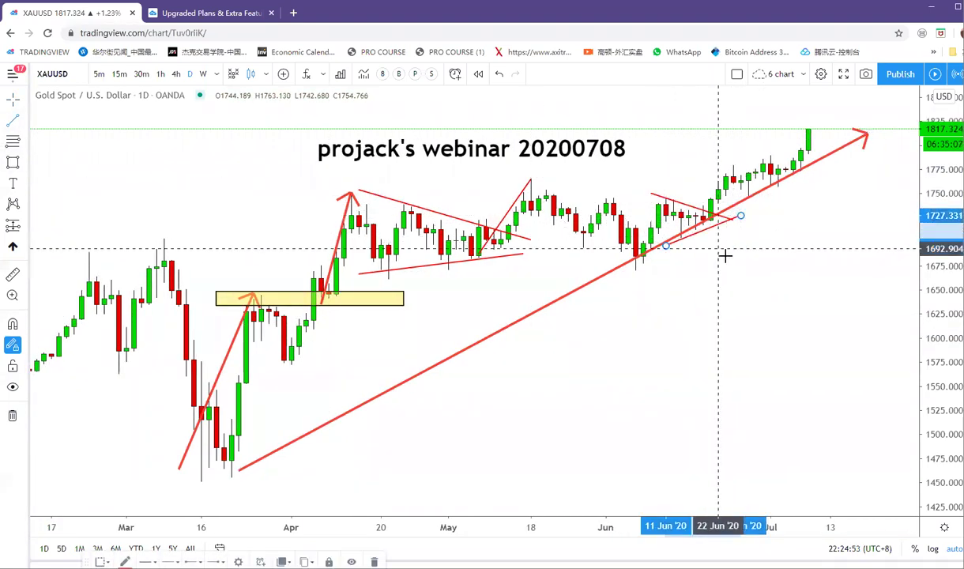
Move the 20200708 webinar title higher so it starts at 23 March near 1837.
scroll(661, 172, up, 3)
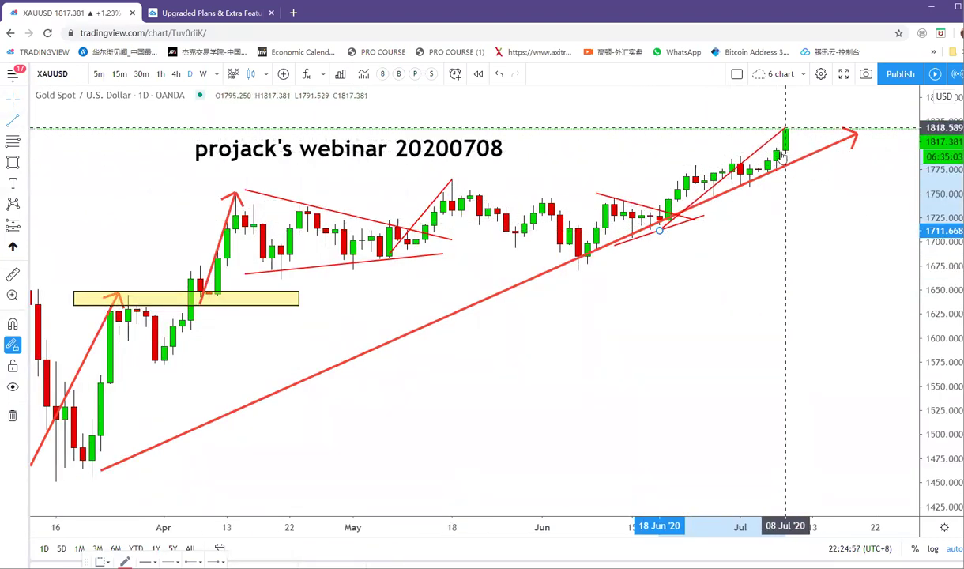
scroll(773, 318, down, 3)
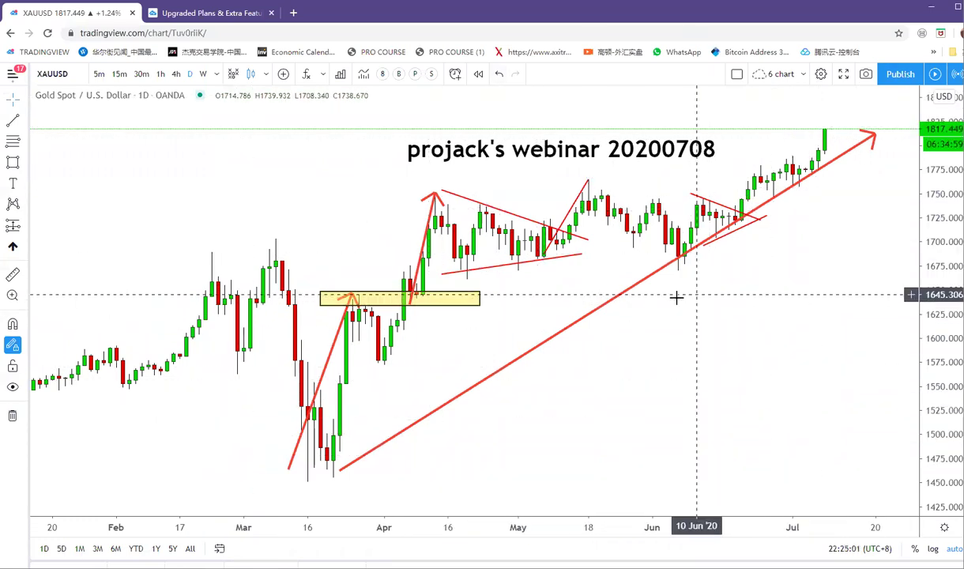
drag(551, 156, 487, 133)
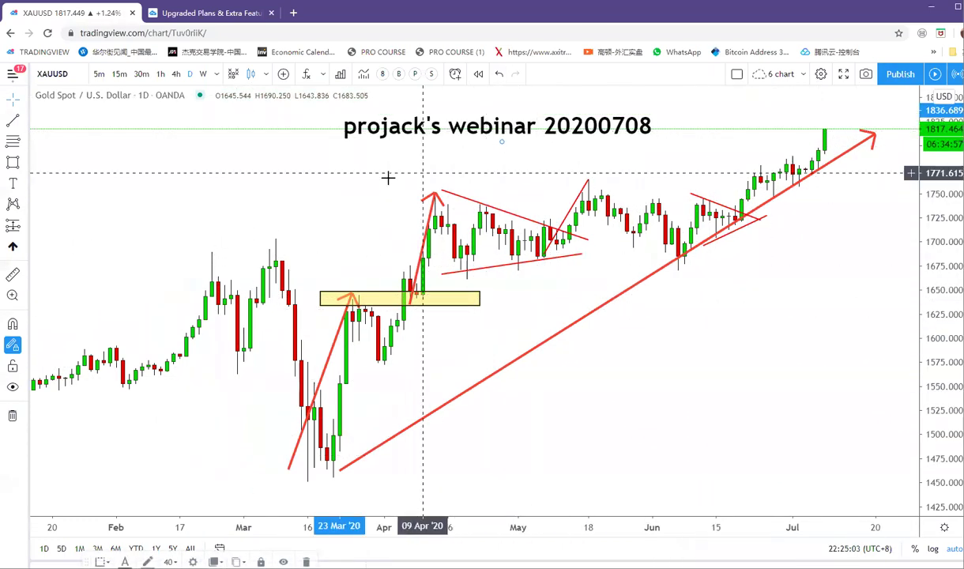
click(388, 178)
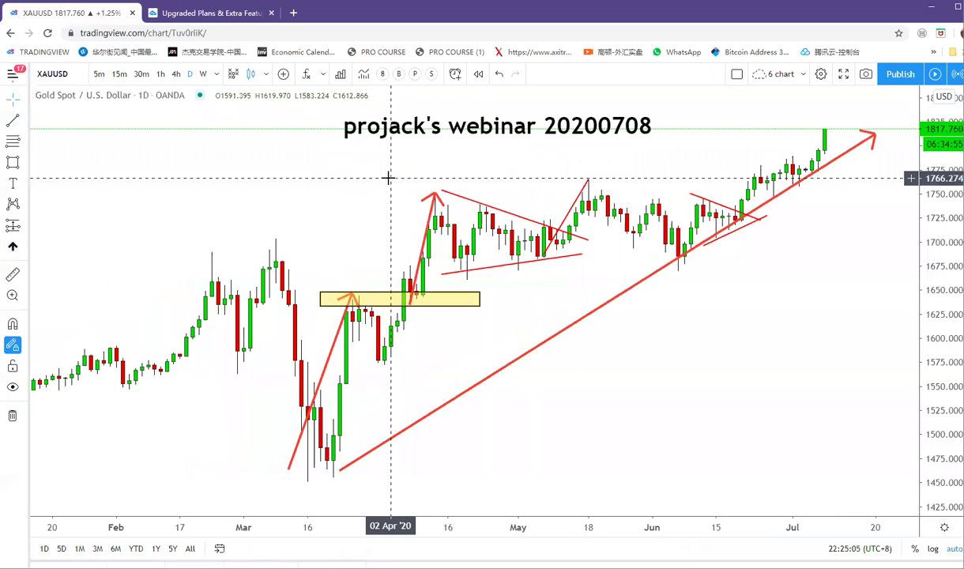
Add a text note reading "covid" and "DXY weakness" on two lines above the candles at 29 January, near 1750.
scroll(757, 328, down, 3)
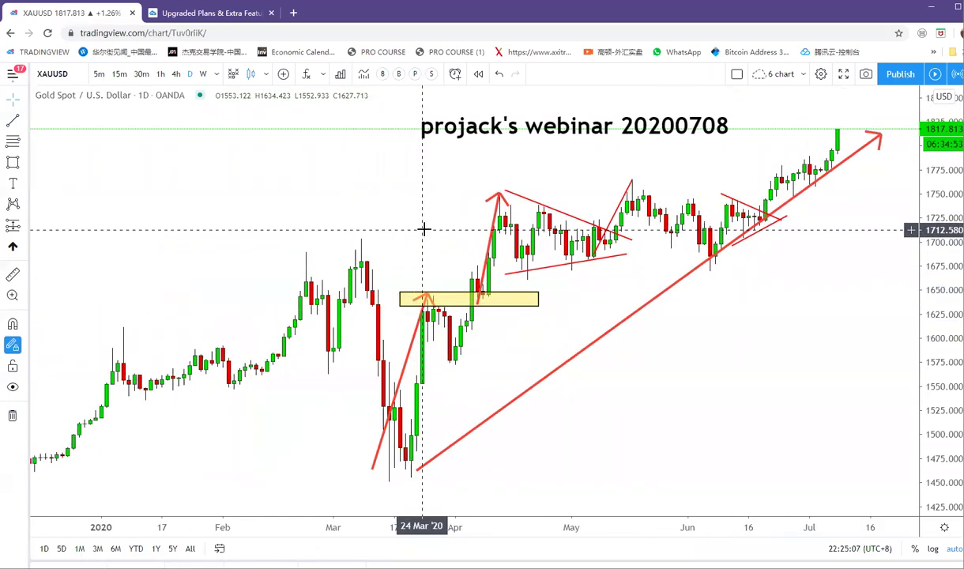
click(205, 192)
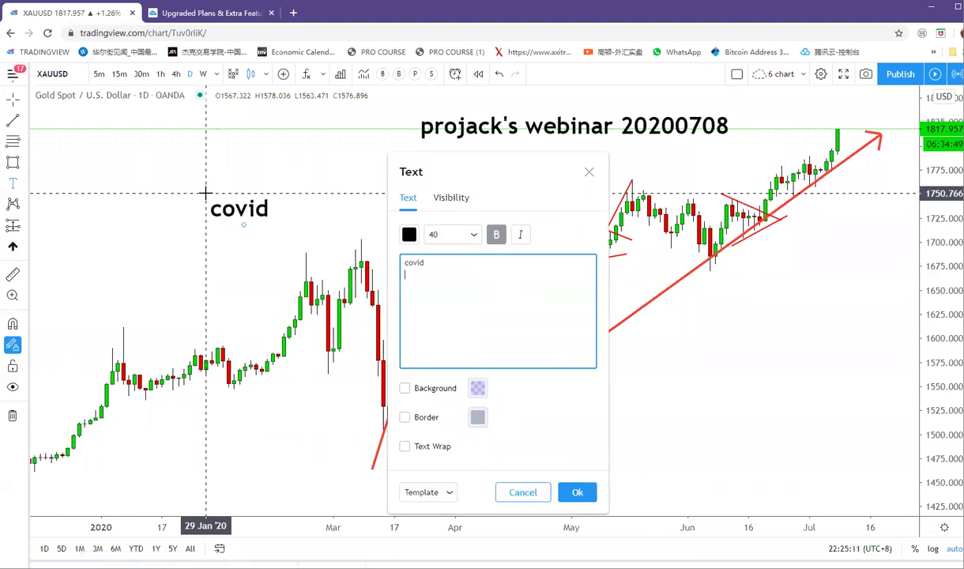
text(covid)
key(Return)
text(d)
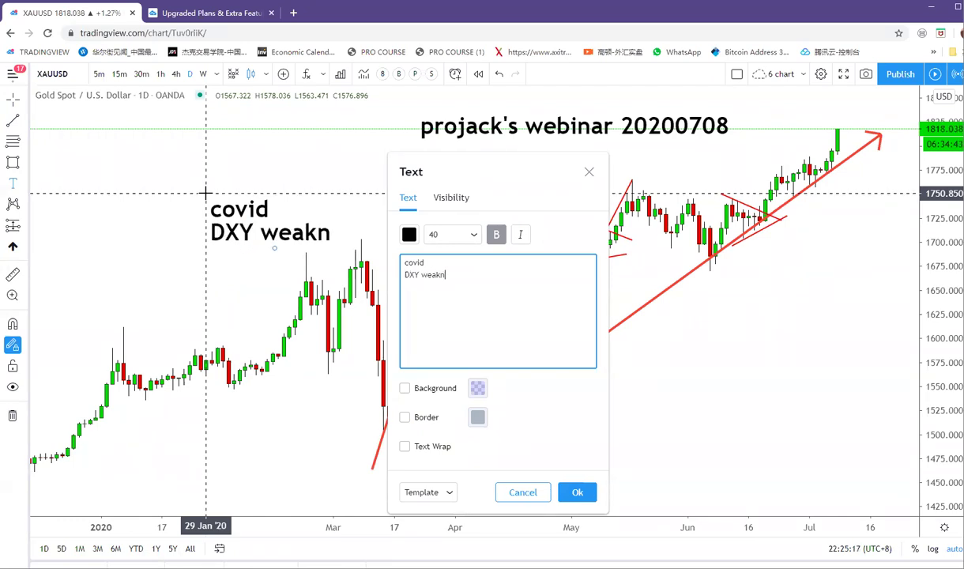
click(615, 446)
Switch the chart symbol to DXY and reposition the 20200701 webinar note above the candles.
text(dxy)
key(Return)
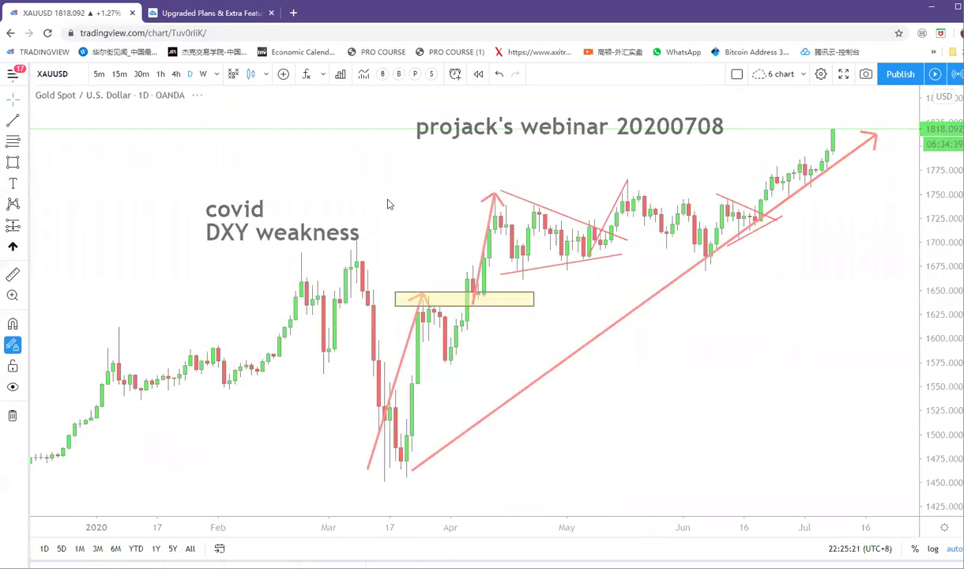
scroll(828, 295, down, 1)
drag(771, 284, 651, 247)
drag(573, 205, 645, 215)
scroll(655, 268, up, 2)
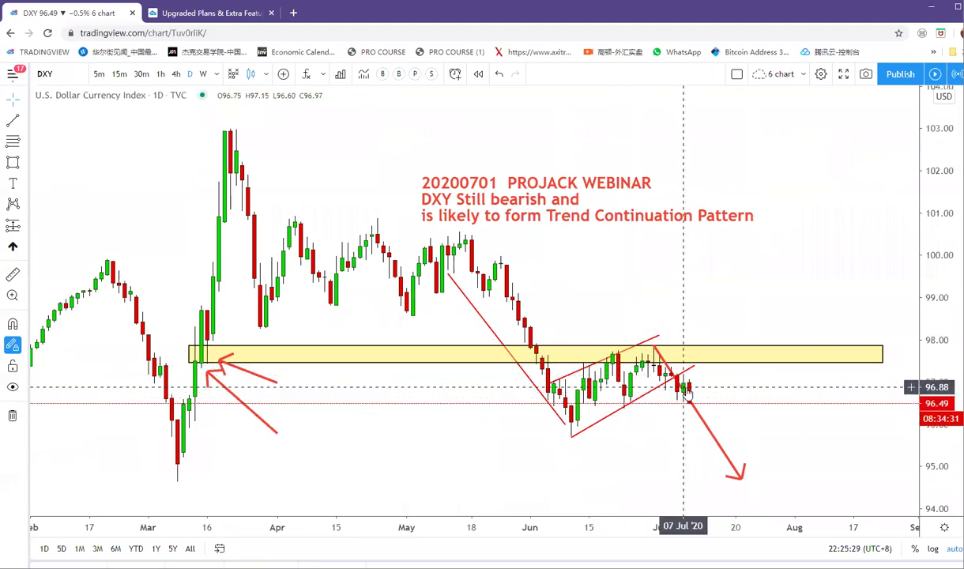
Shift the falling red arrow to start in early July and move the 20200701 webinar note further along the chart.
drag(696, 406, 755, 418)
click(757, 329)
scroll(758, 331, up, 3)
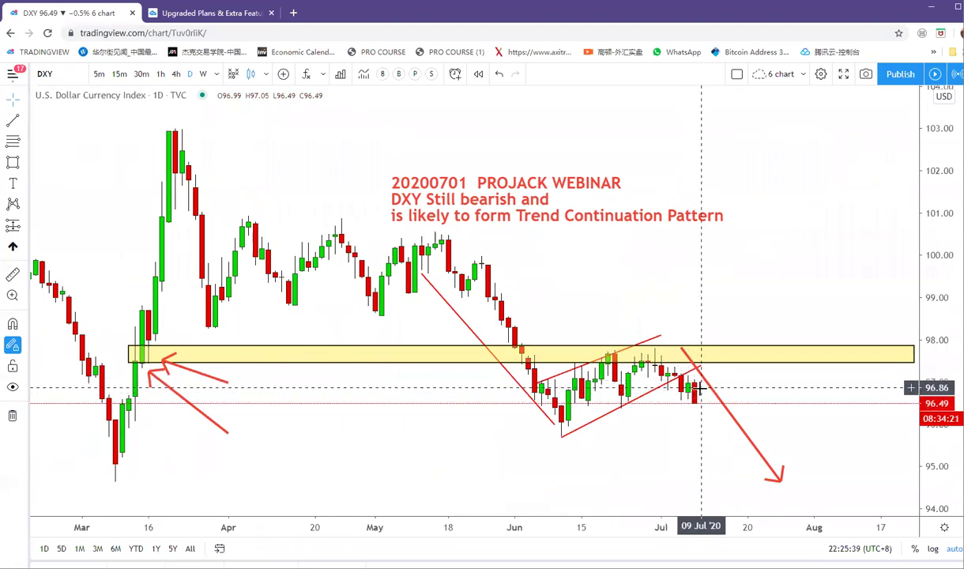
drag(570, 207, 630, 205)
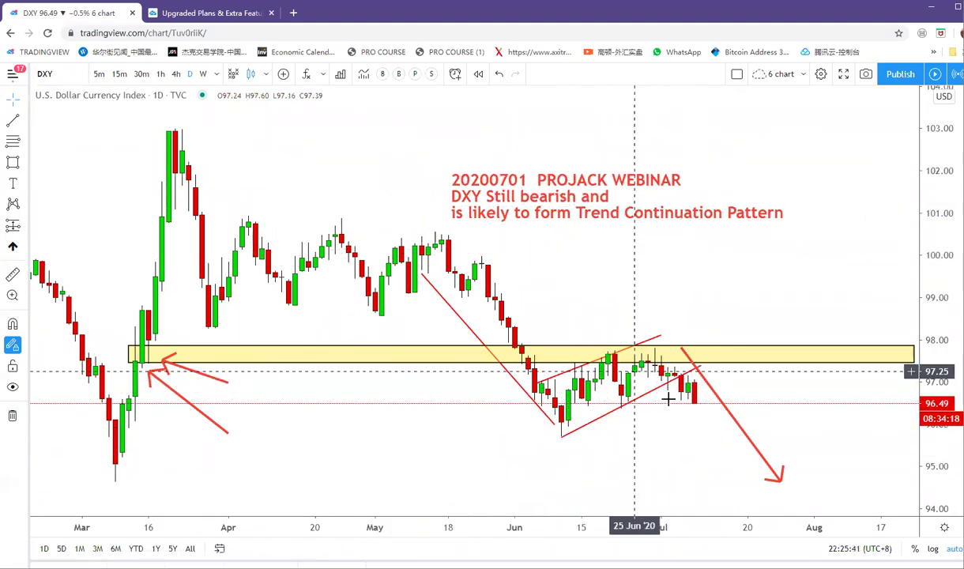
scroll(687, 399, down, 2)
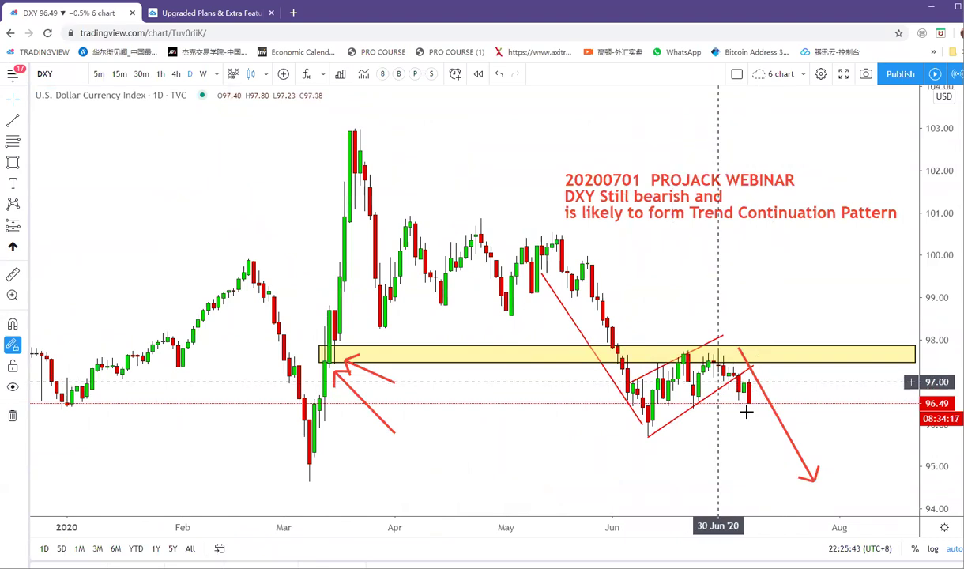
Switch the DXY chart to the weekly timeframe and extend the falling arrow's tip down to about 90.7.
click(203, 75)
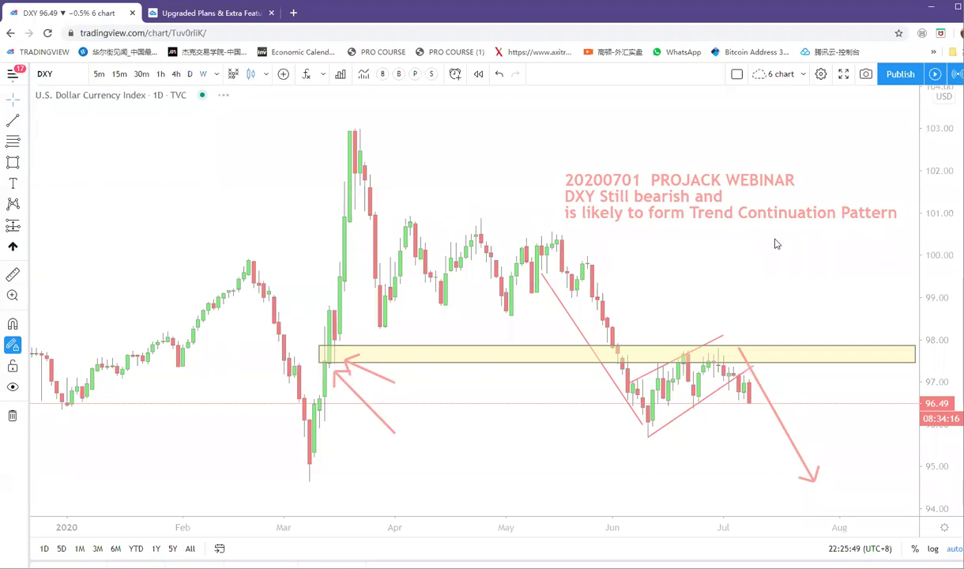
scroll(674, 355, up, 1)
scroll(648, 355, down, 1)
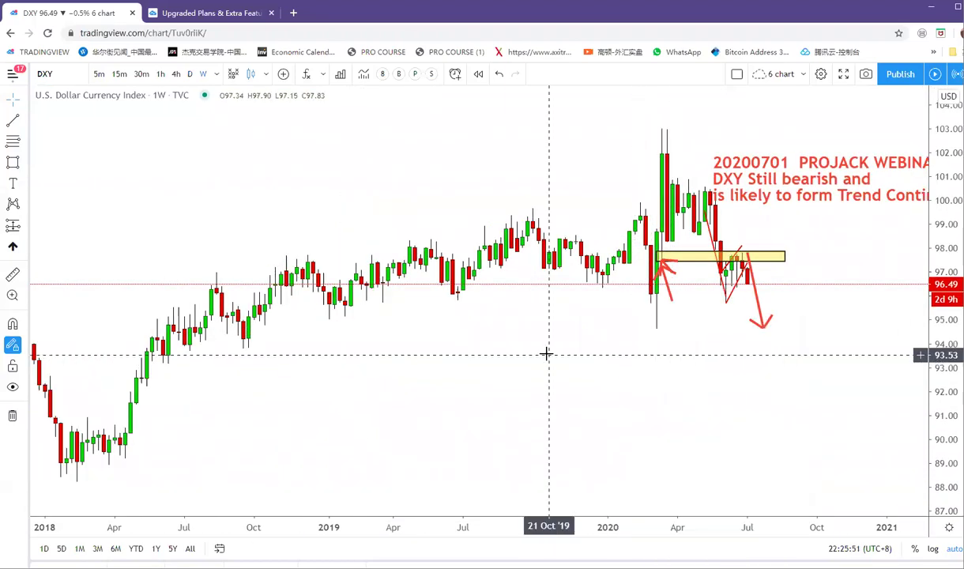
drag(764, 324, 802, 422)
Draw a support rectangle from 29 January 2018 to December 2020 between about 91.09 and 90.49.
right_click(605, 399)
click(545, 404)
click(12, 162)
click(67, 412)
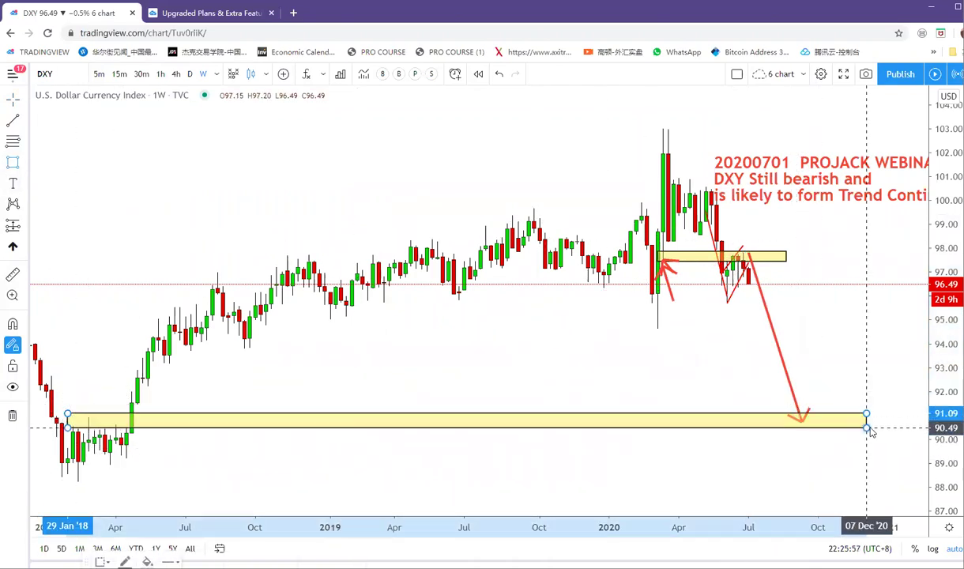
click(872, 427)
Draw five red arrows pointing at the rising swing lows from early 2020 back to June 2018.
click(22, 120)
click(52, 310)
click(650, 353)
click(609, 294)
click(566, 353)
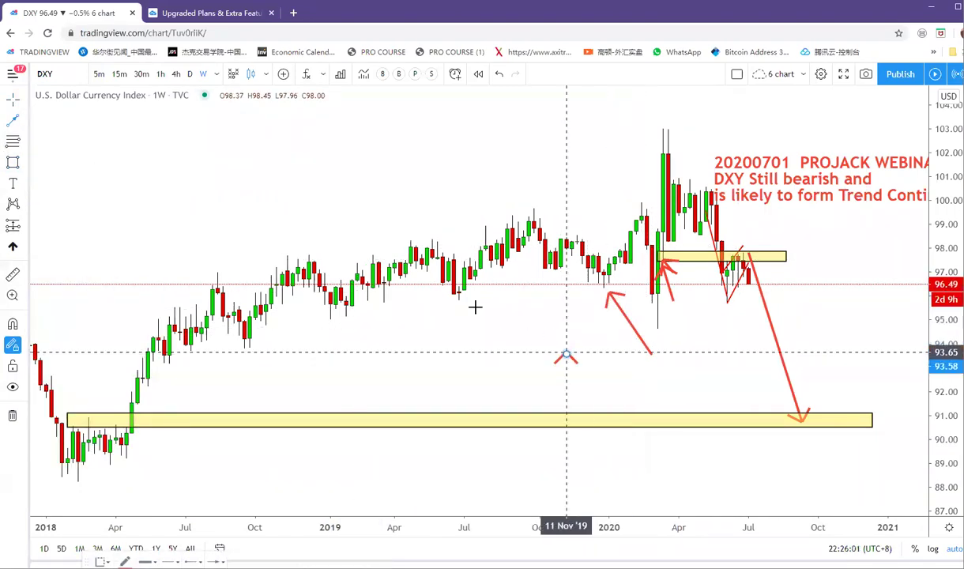
click(475, 306)
click(454, 353)
click(345, 313)
click(340, 368)
click(255, 338)
click(244, 381)
click(170, 361)
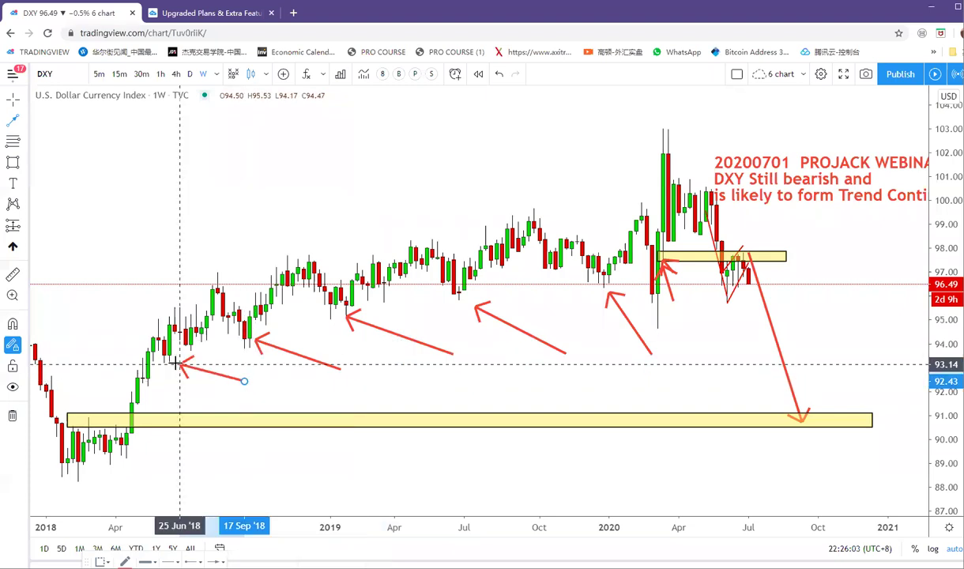
Place dashed horizontal rays from the 2018–2019 swing lows at about 95.84, 95.13, 93.75 and 92.19.
click(23, 120)
click(79, 237)
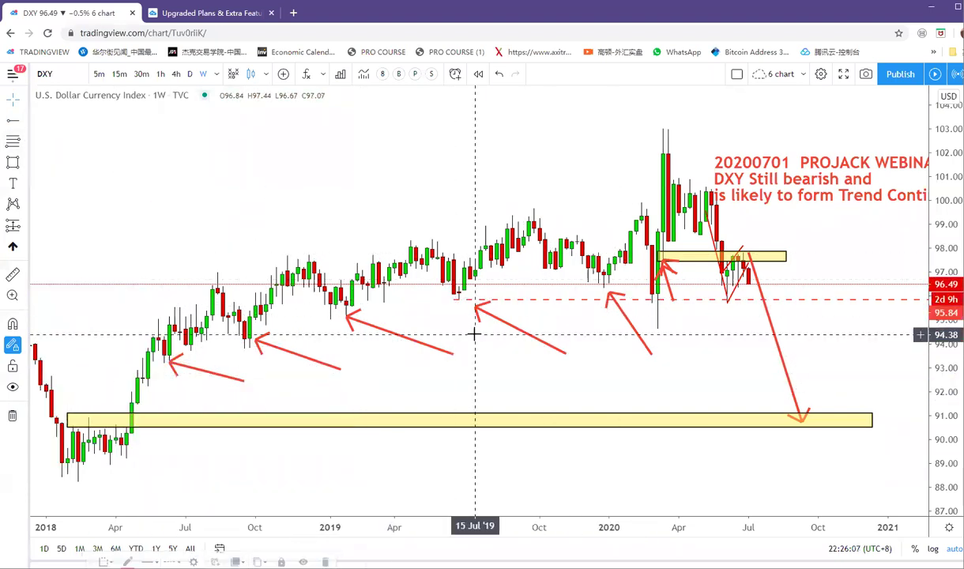
click(465, 306)
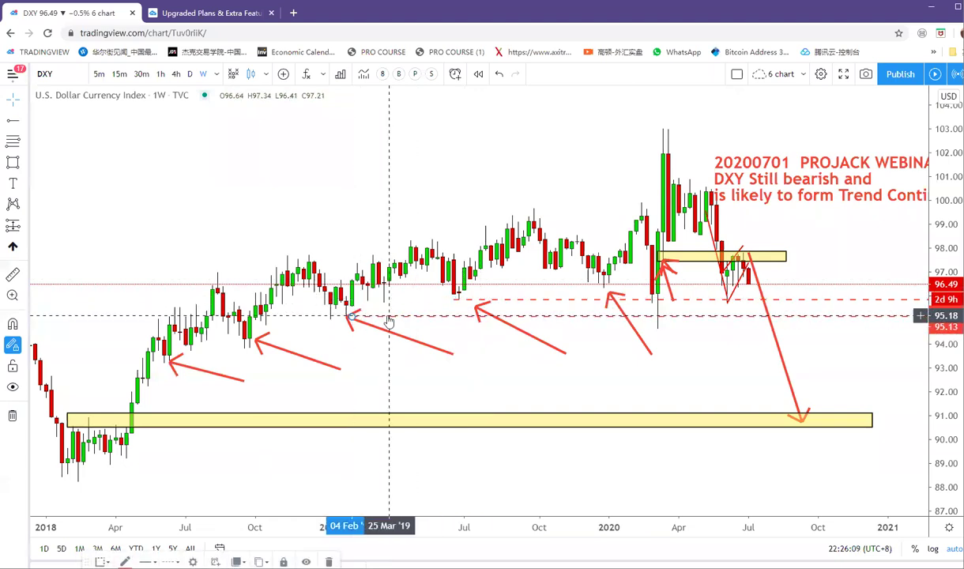
click(349, 316)
click(295, 352)
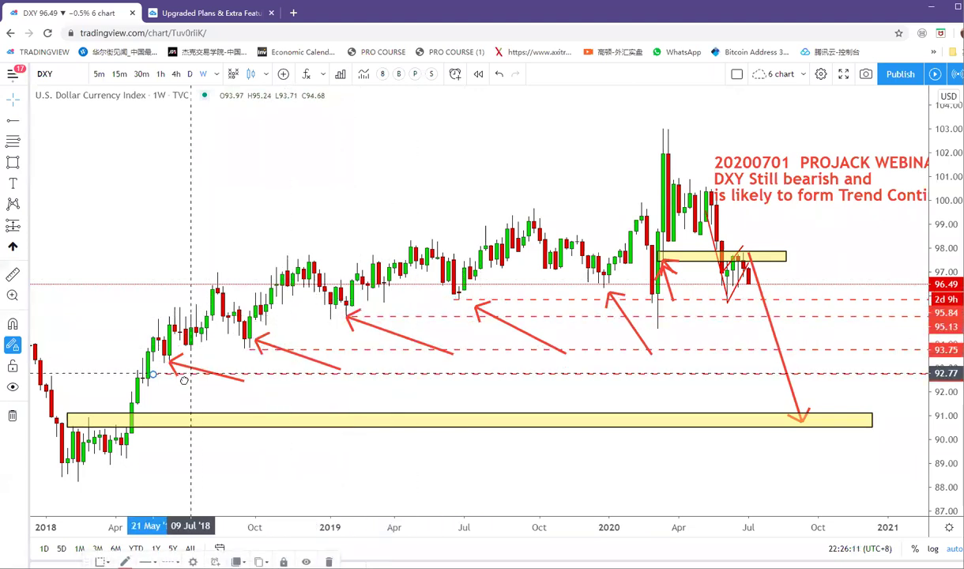
click(149, 387)
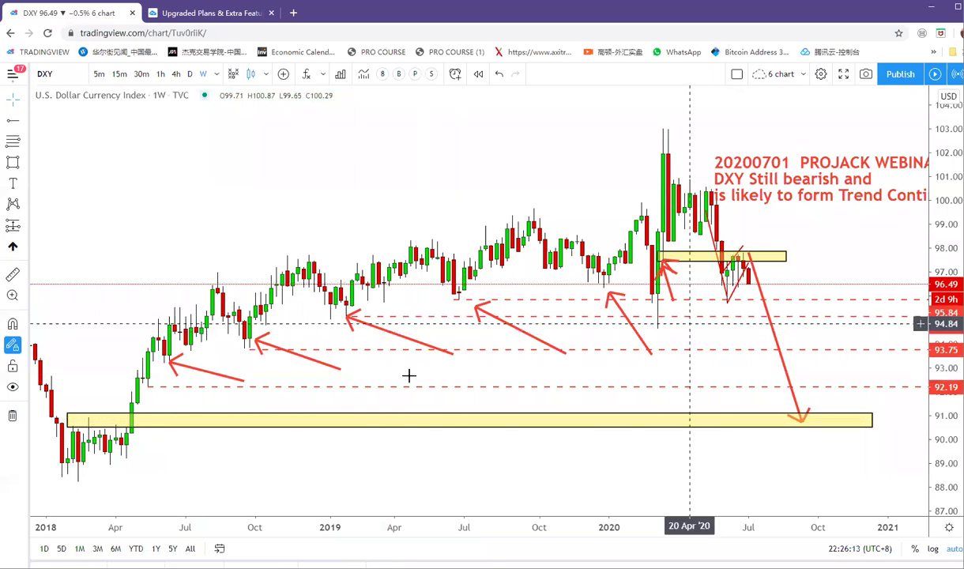
Draw six alternating arrows zigzagging through the swing highs and lows from about 91.80 in April 2018 to early 2019.
click(25, 120)
click(64, 307)
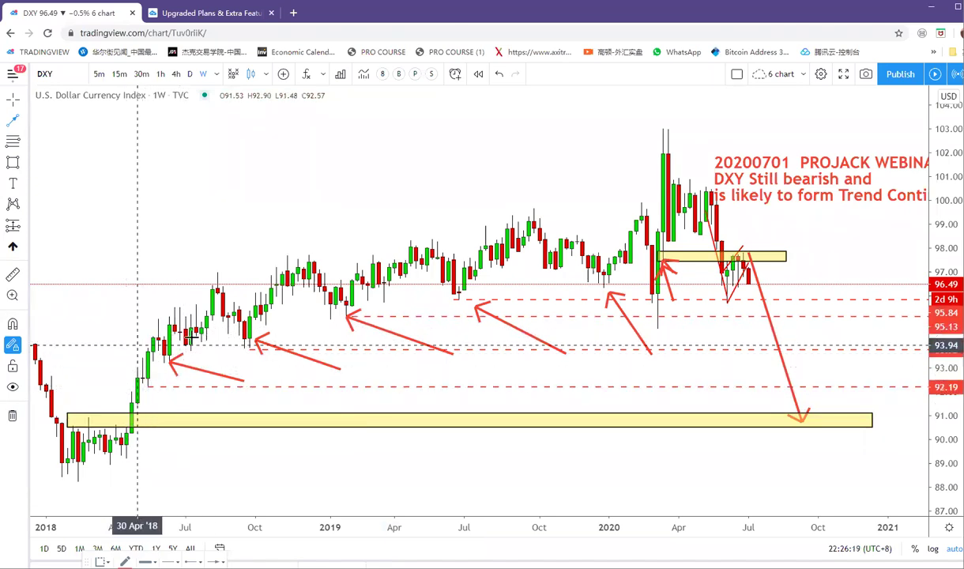
drag(128, 395, 162, 308)
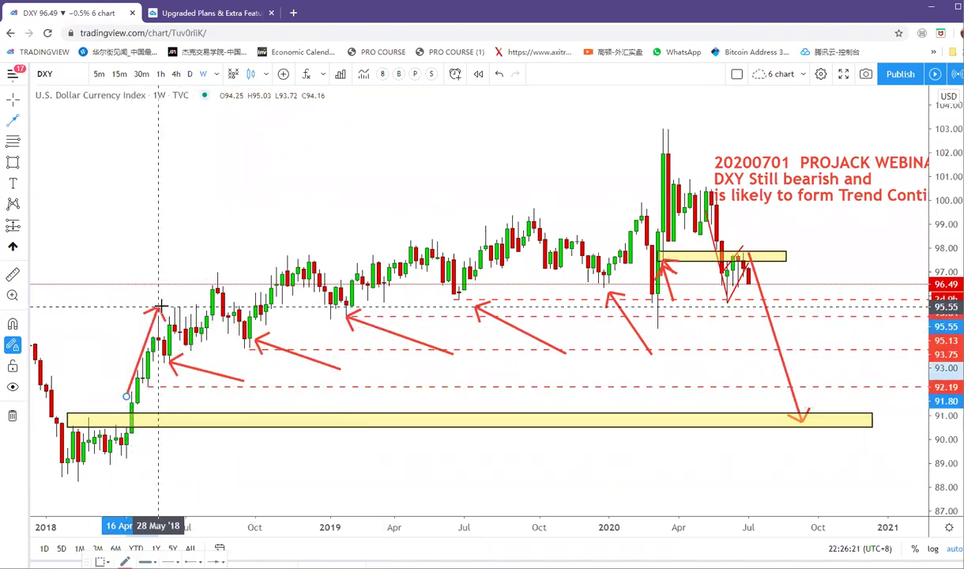
mouse_move(170, 362)
mouse_down()
mouse_move(221, 278)
mouse_move(245, 339)
mouse_move(304, 255)
mouse_up()
drag(345, 314, 654, 147)
key(Escape)
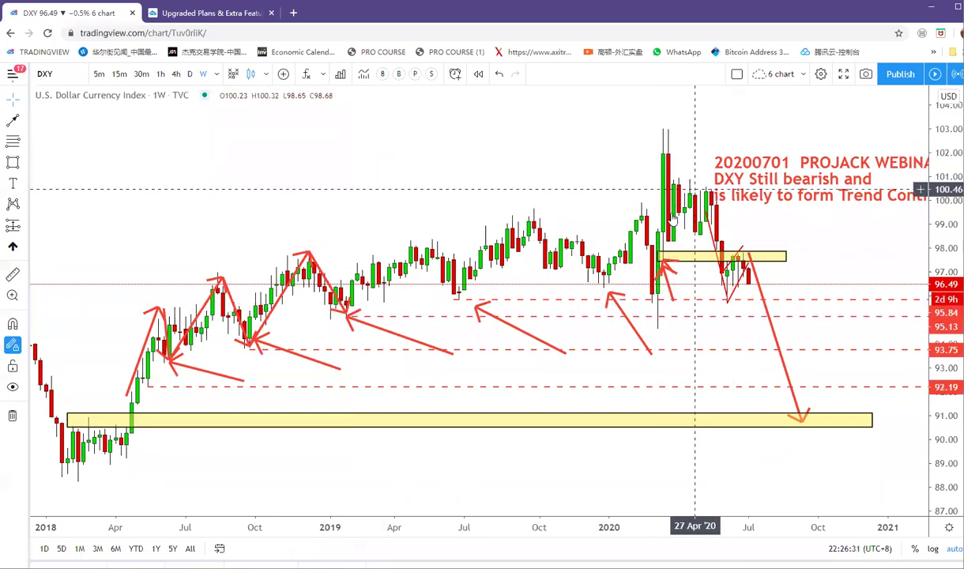
Move the falling projection arrow's tip to about 91.17 at 21 September 2020.
scroll(793, 231, up, 2)
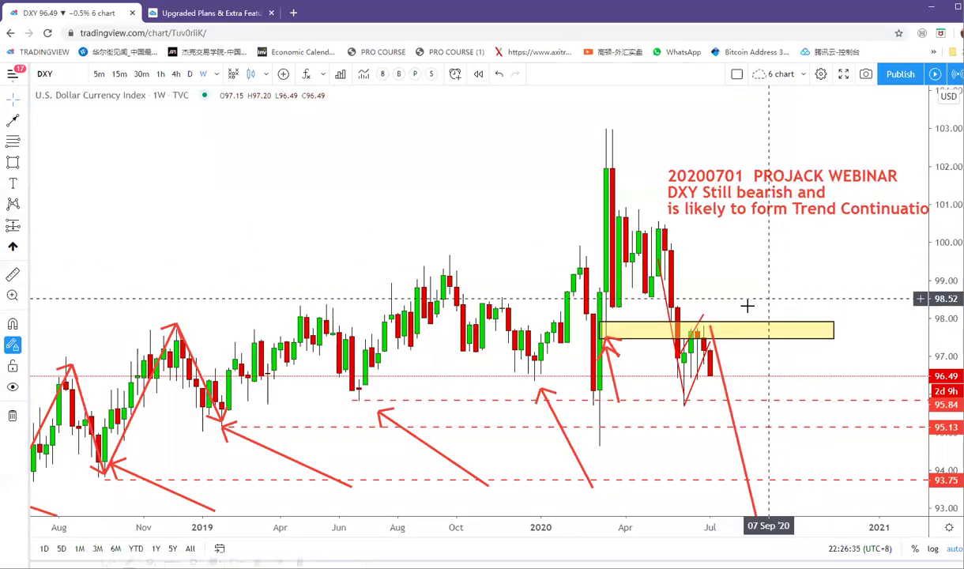
scroll(749, 247, down, 2)
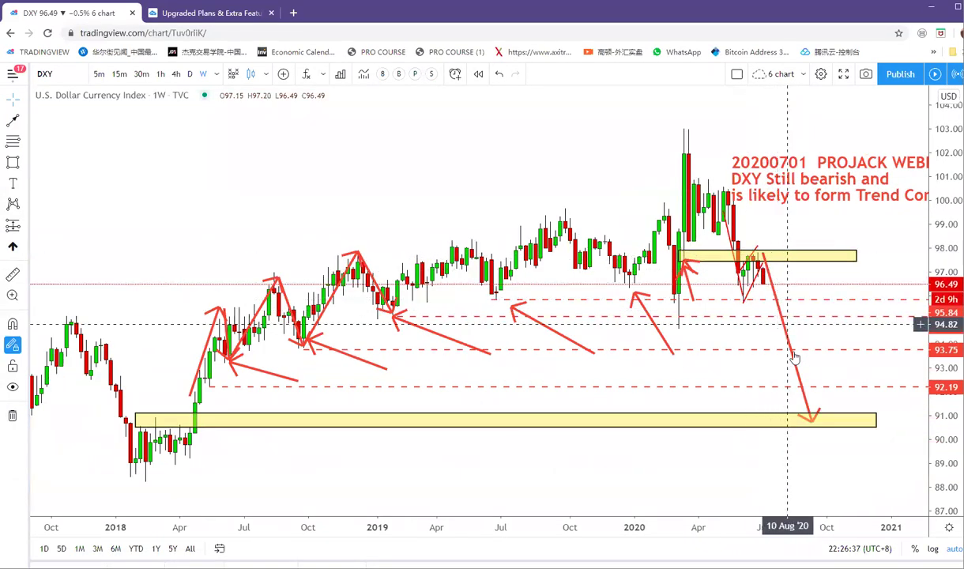
mouse_move(814, 421)
mouse_down()
mouse_move(798, 404)
mouse_move(823, 411)
mouse_move(819, 374)
mouse_move(818, 411)
mouse_up()
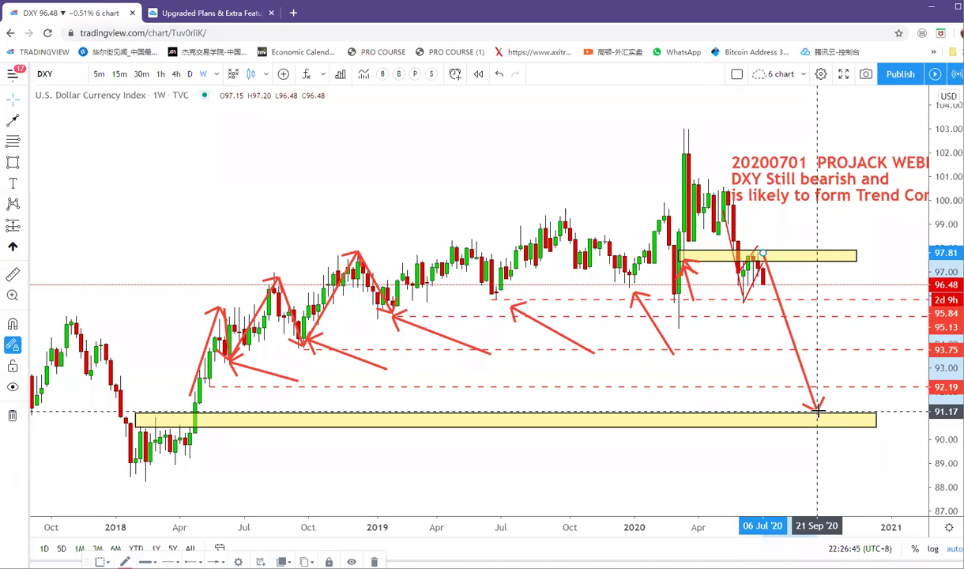
scroll(797, 393, up, 3)
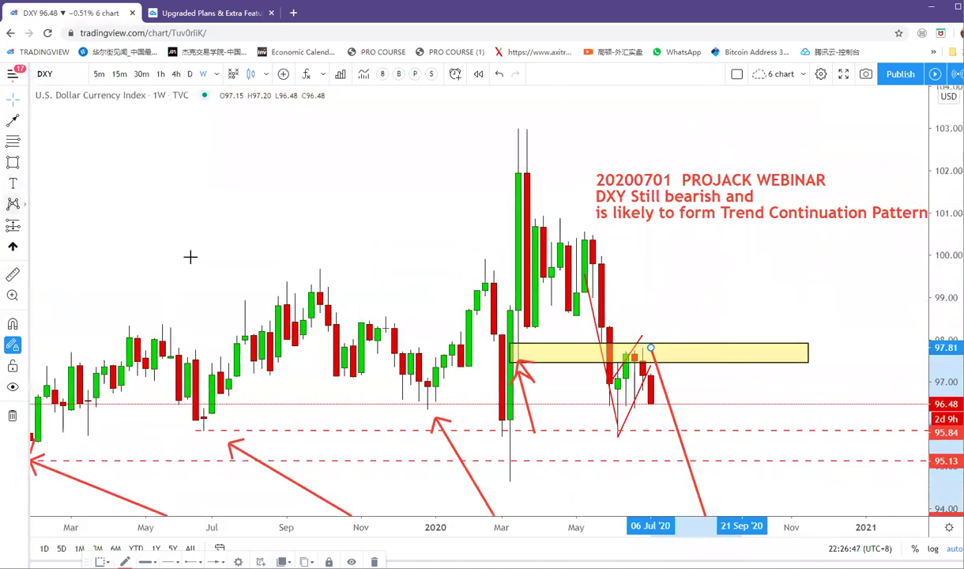
click(25, 204)
click(47, 196)
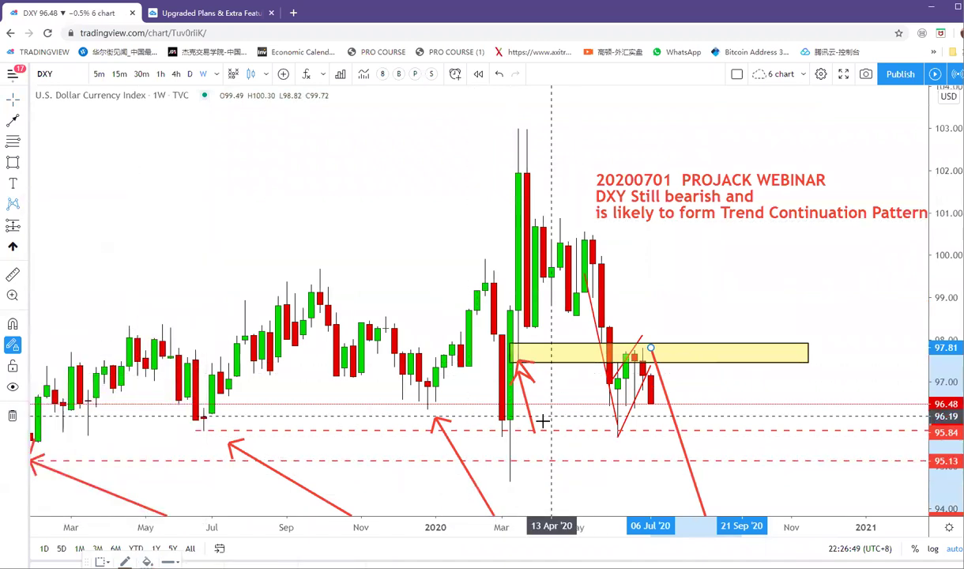
click(511, 482)
click(524, 158)
click(550, 221)
click(576, 322)
click(601, 222)
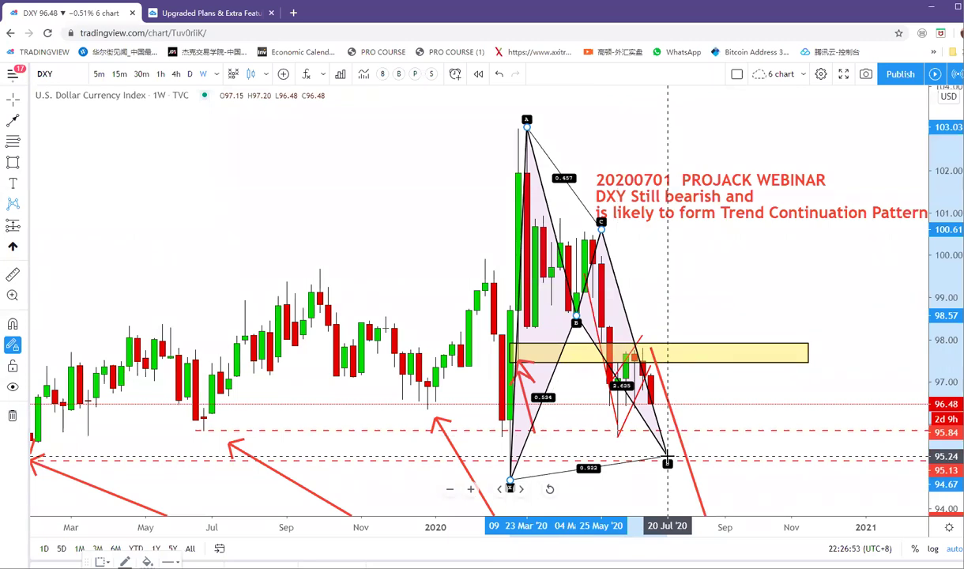
key(Escape)
Move the red webinar note into the empty area above the 2018–2019 candles.
scroll(736, 344, down, 4)
mouse_move(776, 168)
mouse_down()
mouse_move(497, 132)
mouse_move(252, 127)
mouse_up()
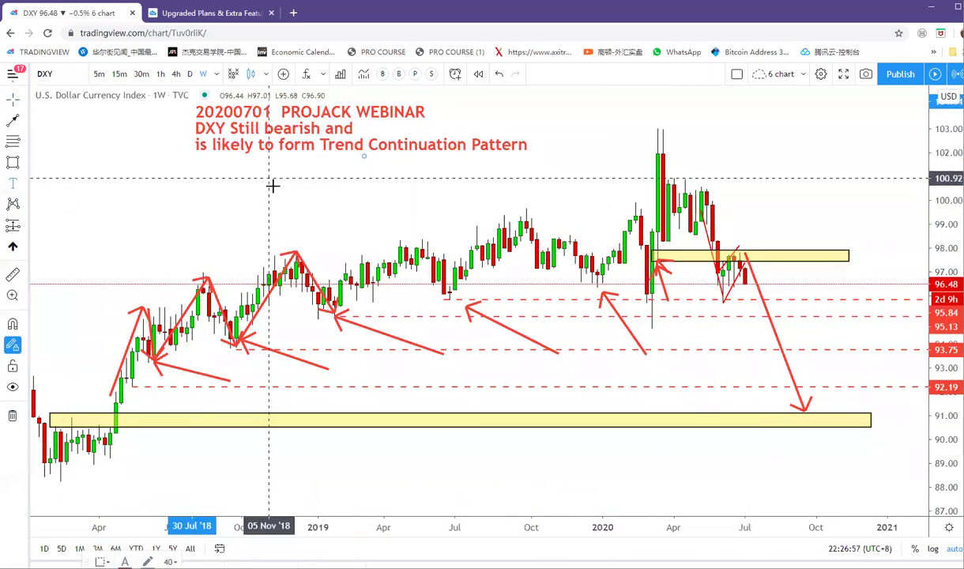
click(216, 197)
scroll(269, 202, down, 2)
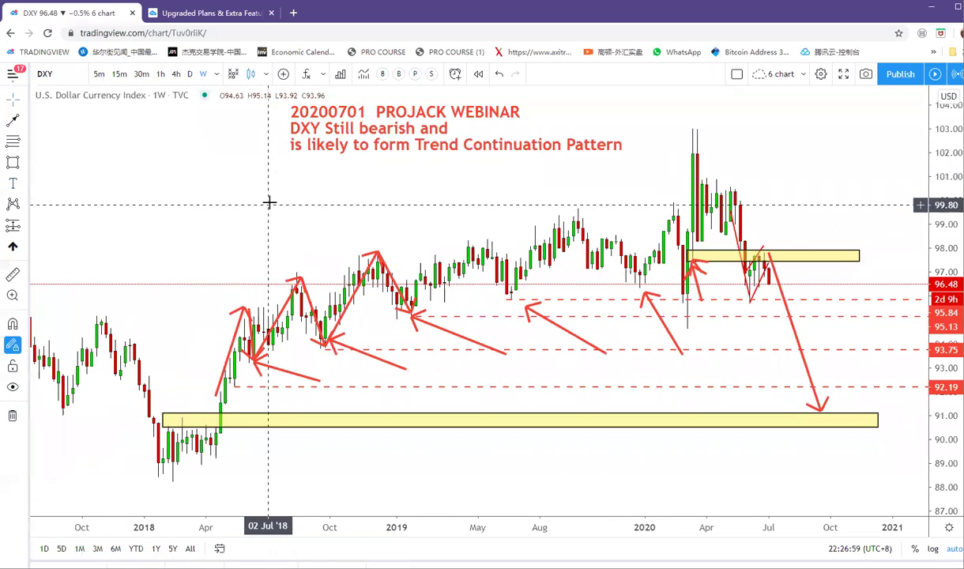
Remove all drawings from the DXY chart and bring the price history back to 2017 into view.
scroll(269, 202, up, 1)
click(12, 415)
scroll(425, 222, down, 5)
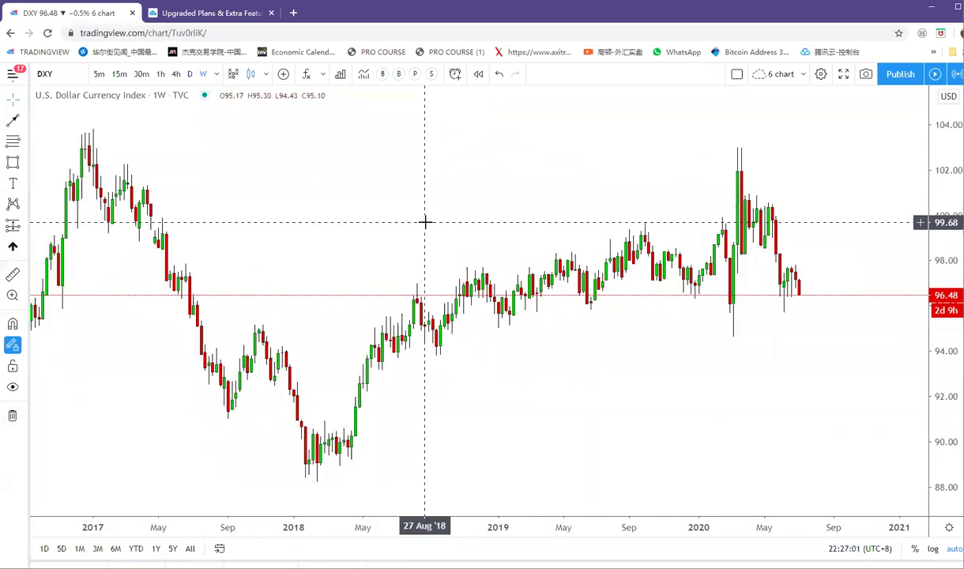
Draw rectangles around the 18 May–31 August 2020 consolidation, about 97.76 to 95.93, and the similar mid-2017 consolidation.
scroll(751, 275, up, 2)
drag(784, 266, 838, 307)
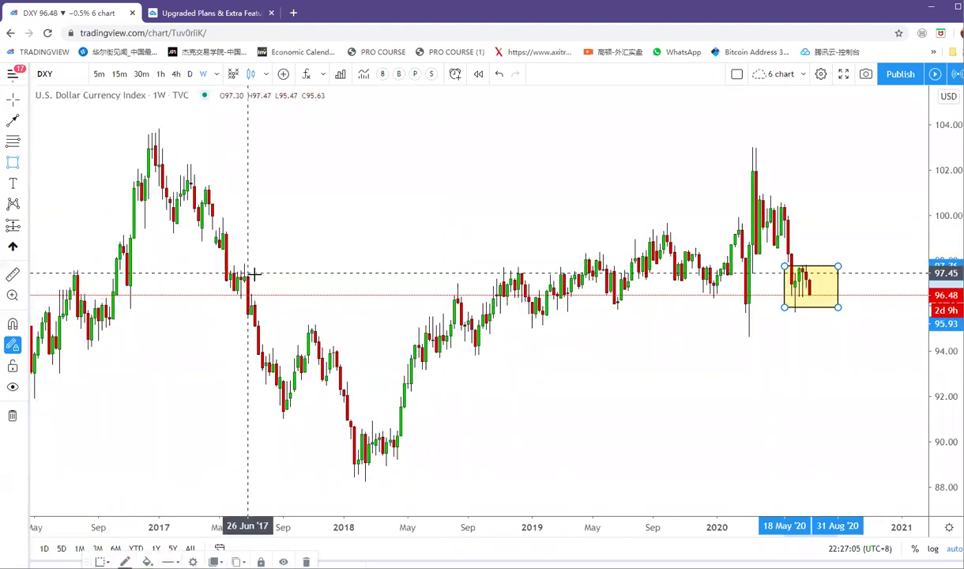
drag(211, 266, 272, 297)
drag(355, 243, 376, 221)
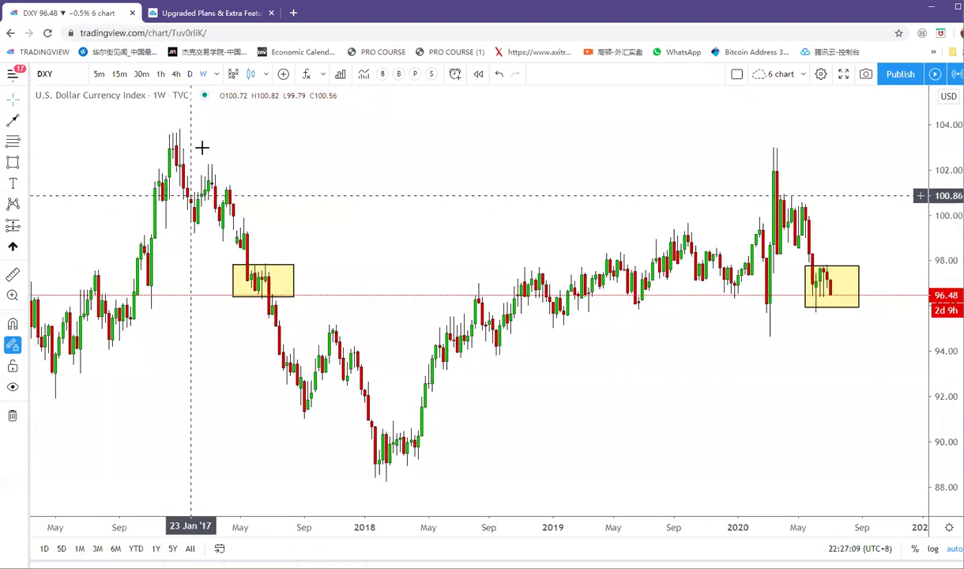
Add the EMA 8, EMA 89, VPVR and RSI 14 indicator set, keeping only the two EMAs on the chart.
click(27, 162)
click(368, 211)
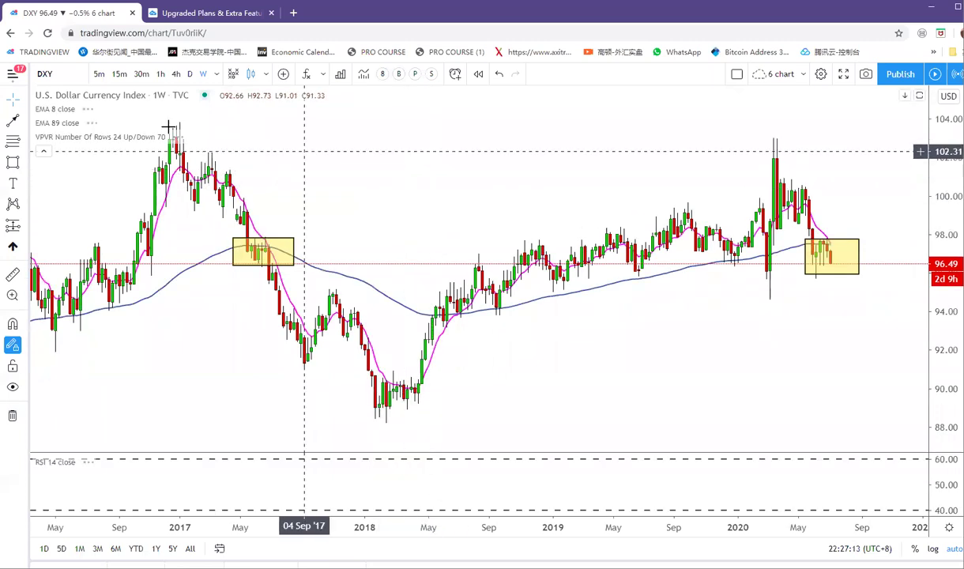
drag(400, 155, 452, 174)
scroll(342, 179, up, 1)
scroll(437, 175, down, 1)
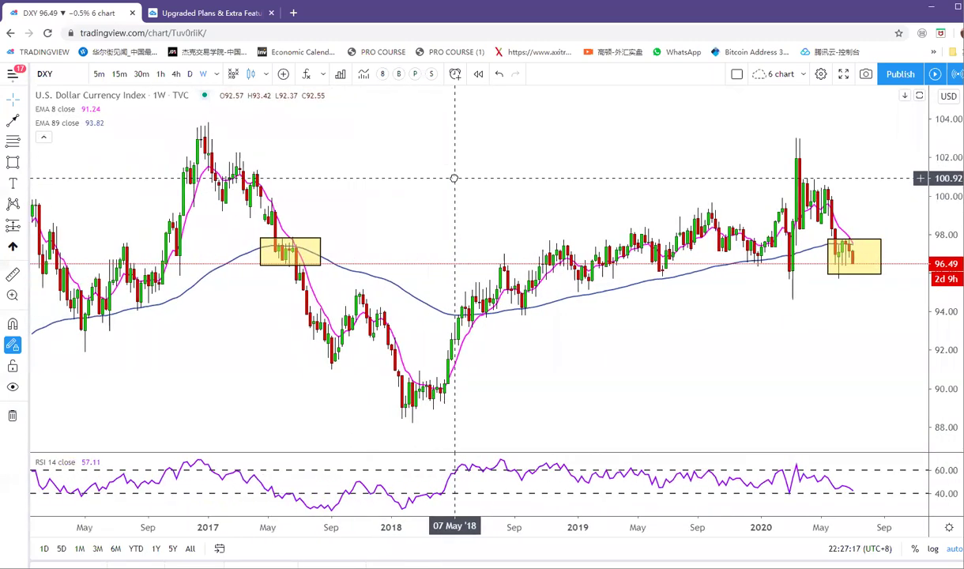
click(121, 462)
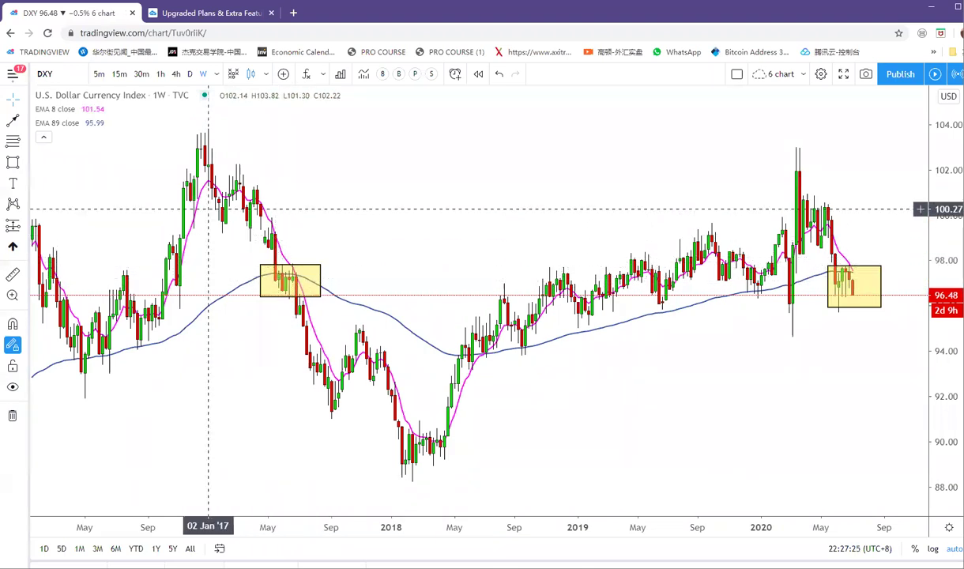
Draw arrows tracing the 2017 fall, pullback and drop to about 90.89, plus a horizontal arrow back to the late-2016 low.
click(13, 123)
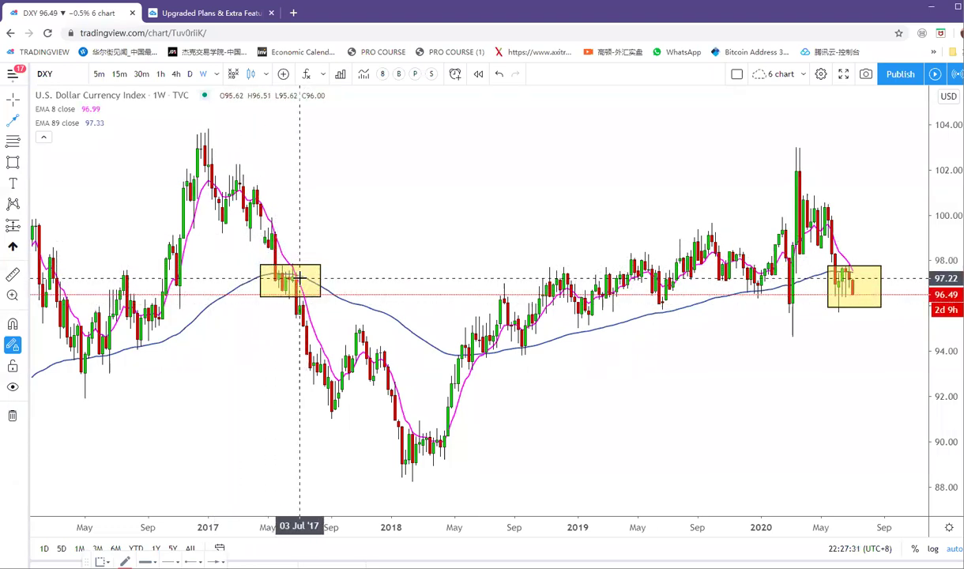
drag(253, 244, 343, 426)
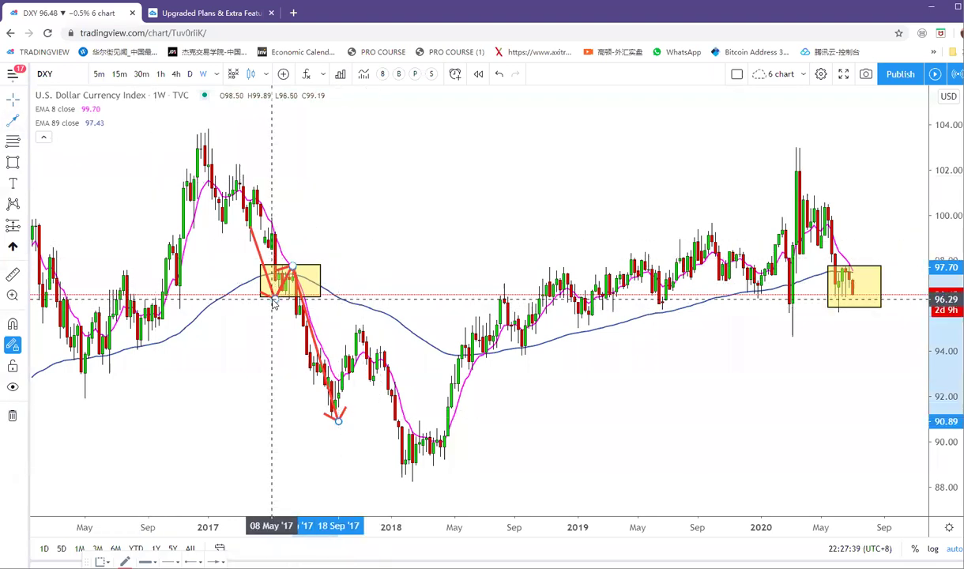
drag(271, 297, 192, 294)
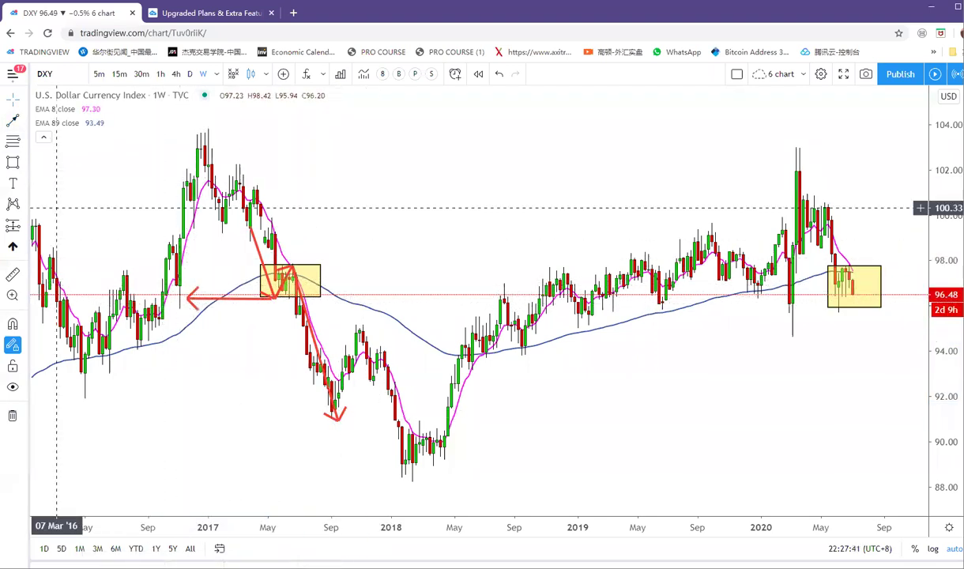
Draw a horizontal arrow below the 2020 rectangle pointing back to the March 2020 low at about 95.5.
click(23, 120)
click(53, 123)
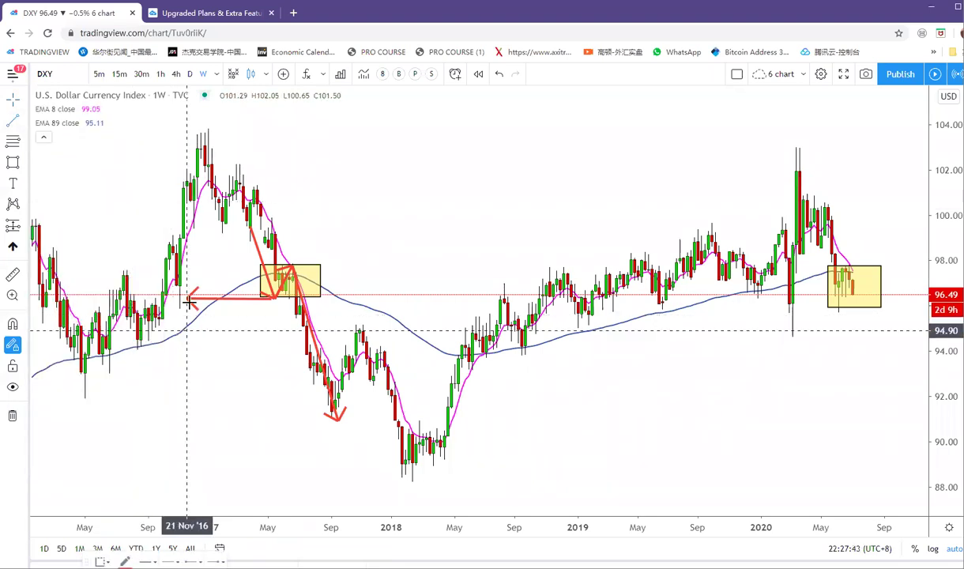
click(26, 123)
click(59, 306)
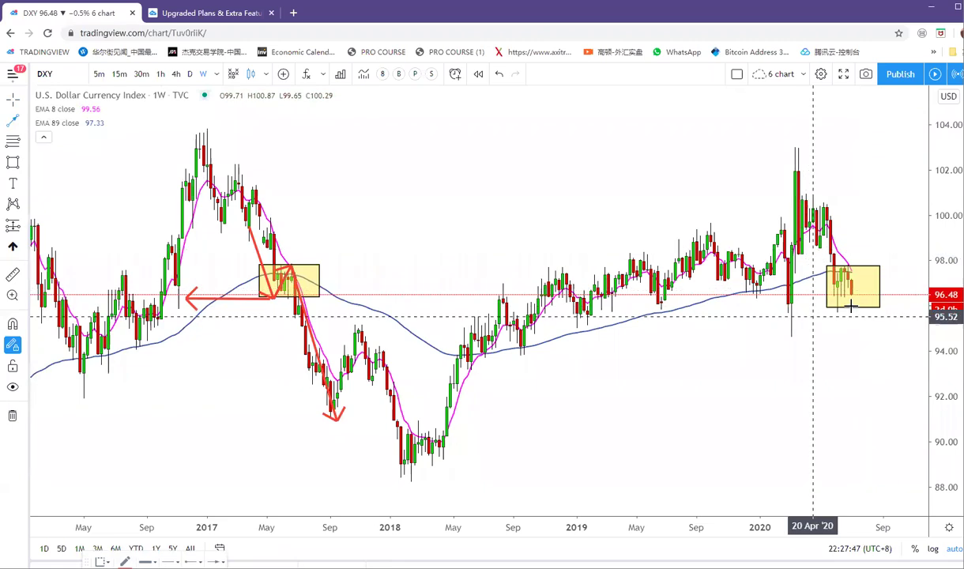
drag(847, 318, 796, 319)
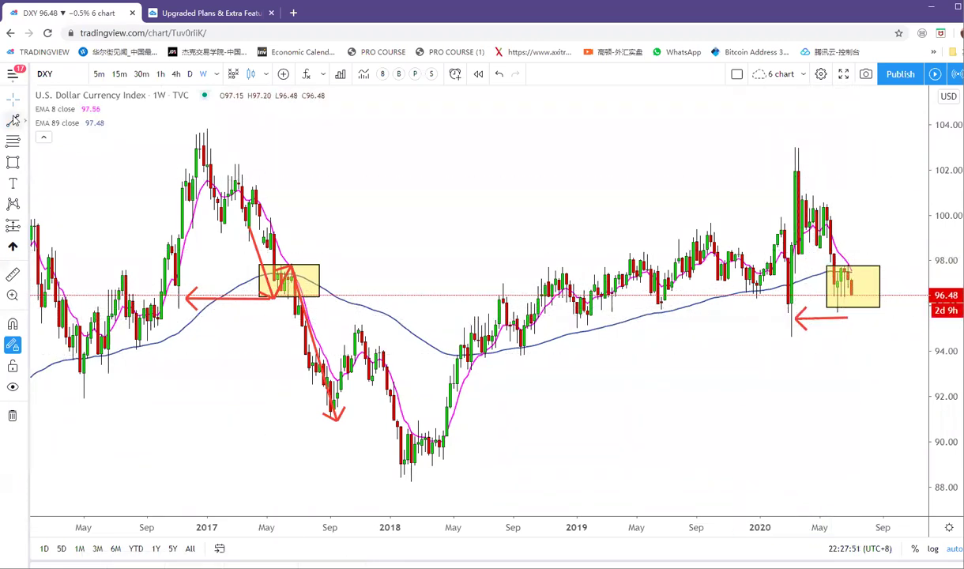
Draw three arrows at the 2020 rectangle: down to about 95.75, up to its upper edge, and down to about 91.4.
click(795, 319)
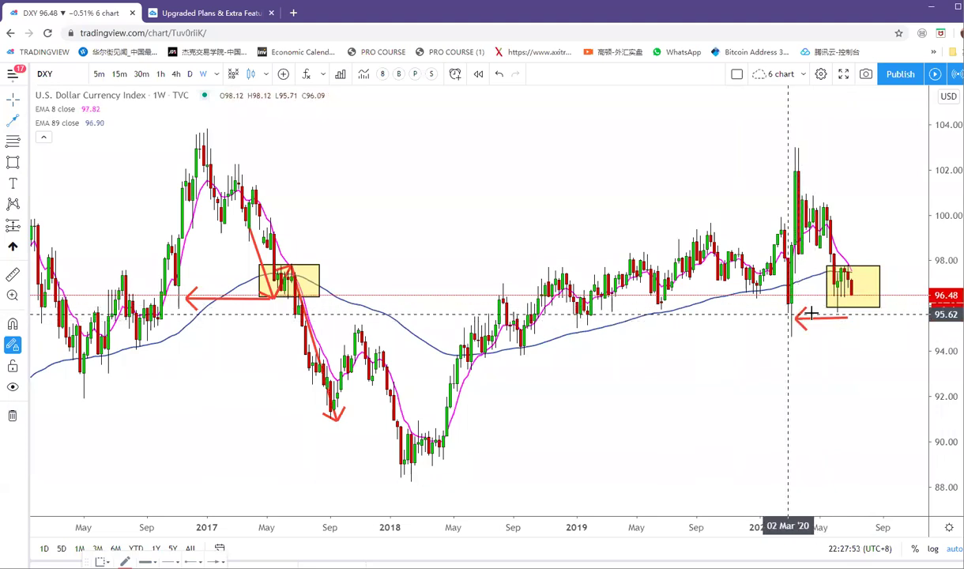
click(821, 237)
click(837, 310)
click(838, 310)
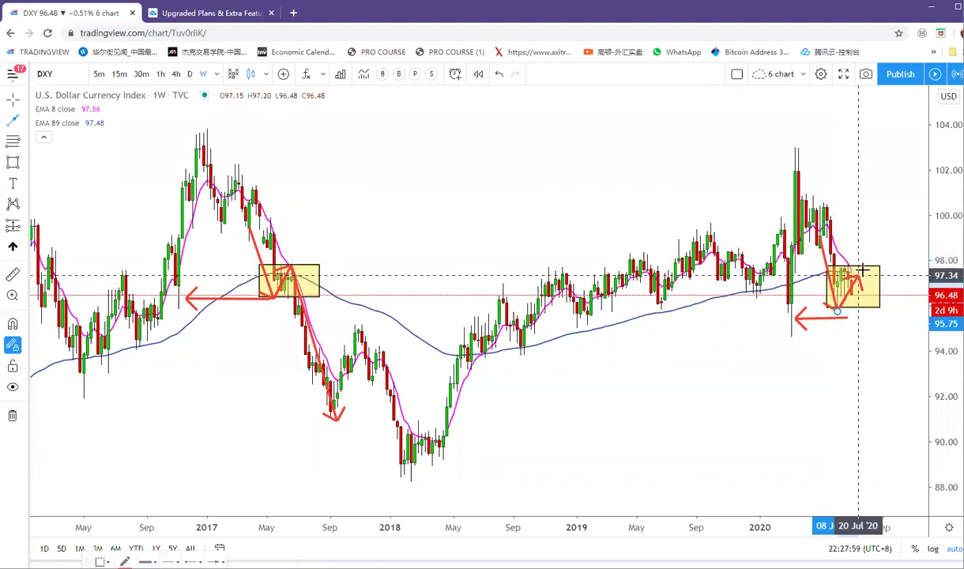
mouse_move(843, 295)
mouse_down()
mouse_move(852, 274)
mouse_move(869, 276)
mouse_move(909, 412)
mouse_up()
key(Escape)
drag(897, 273, 900, 273)
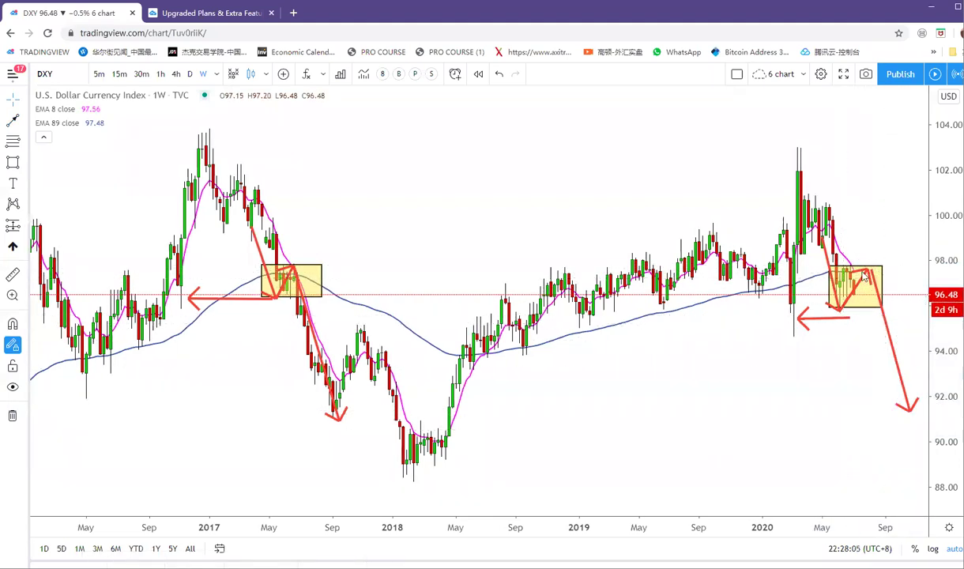
right_click(833, 408)
mouse_move(868, 402)
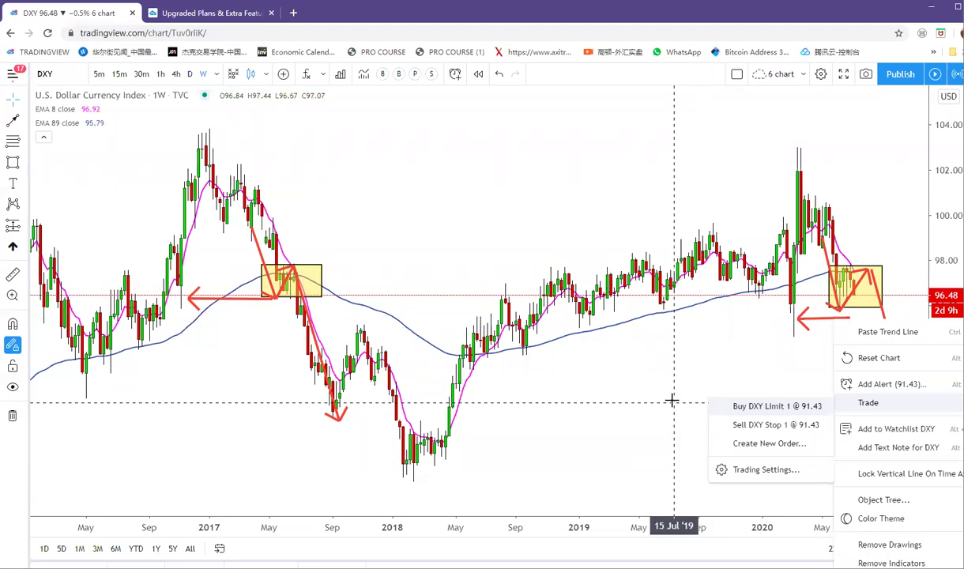
drag(672, 401, 630, 403)
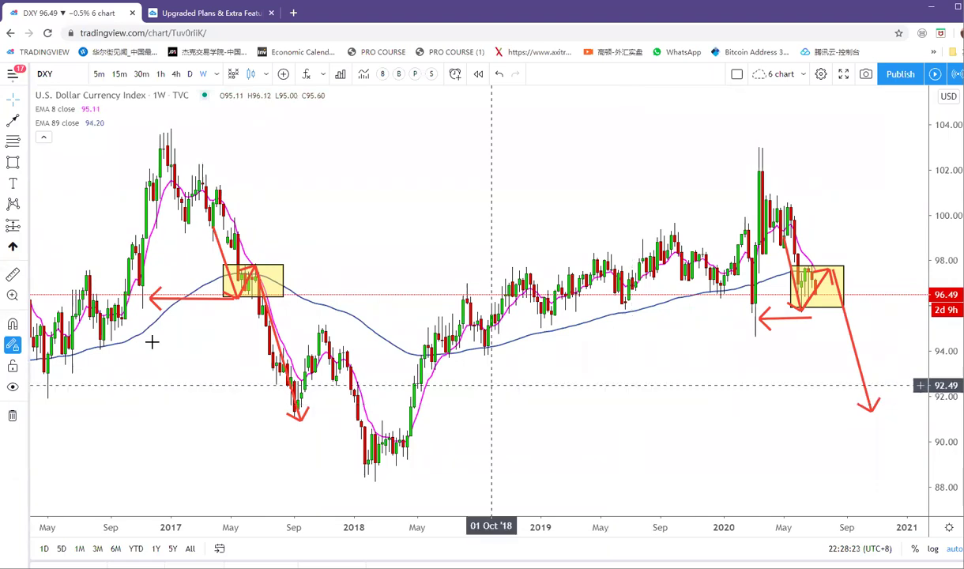
Add the text note "As Trader it is our job to catch the wave from the beginning to the end" plus a warning against waiting too long.
click(13, 184)
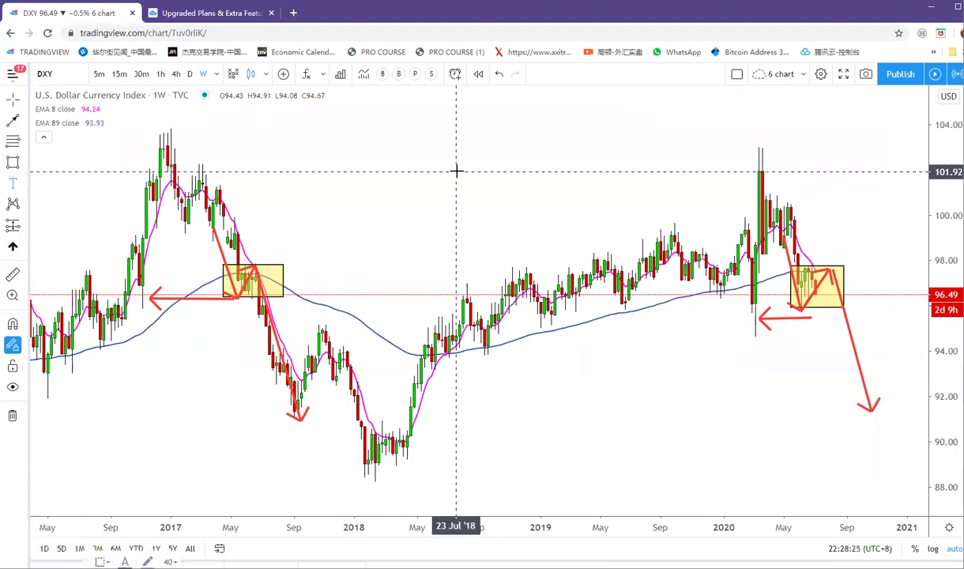
click(457, 170)
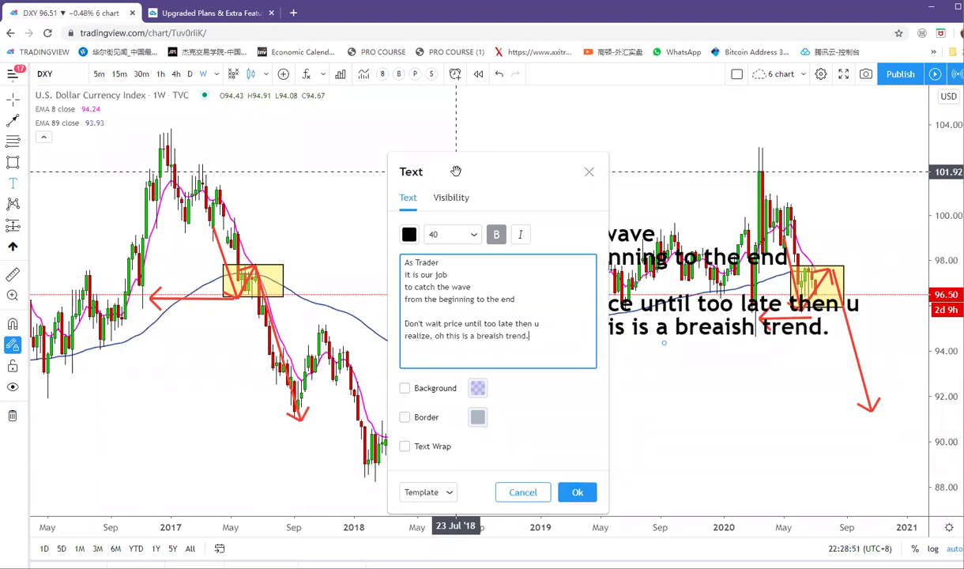
click(576, 492)
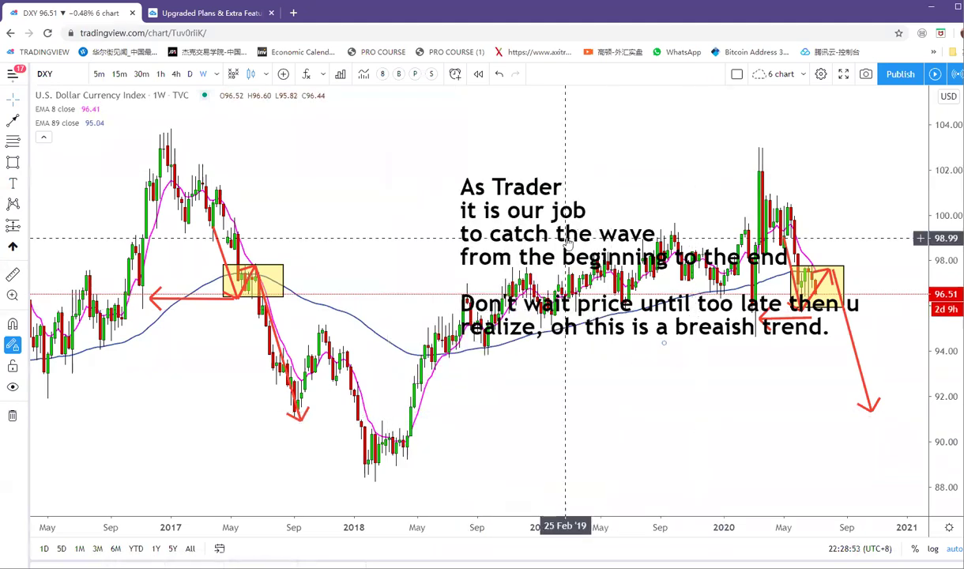
Move the trader note beneath the 2018–2019 candles and delete the horizontal arrow pointing at the March 2020 low.
scroll(709, 395, up, 5)
scroll(708, 395, up, 3)
scroll(725, 248, down, 2)
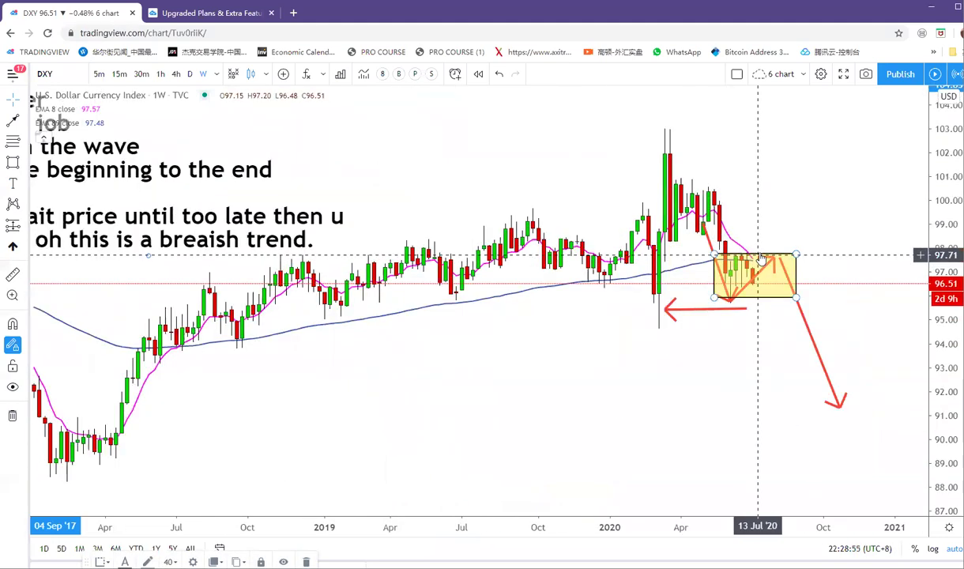
click(456, 180)
mouse_move(205, 181)
mouse_down()
mouse_move(442, 180)
mouse_move(392, 200)
mouse_move(458, 409)
mouse_move(480, 410)
mouse_up()
click(717, 308)
key(Delete)
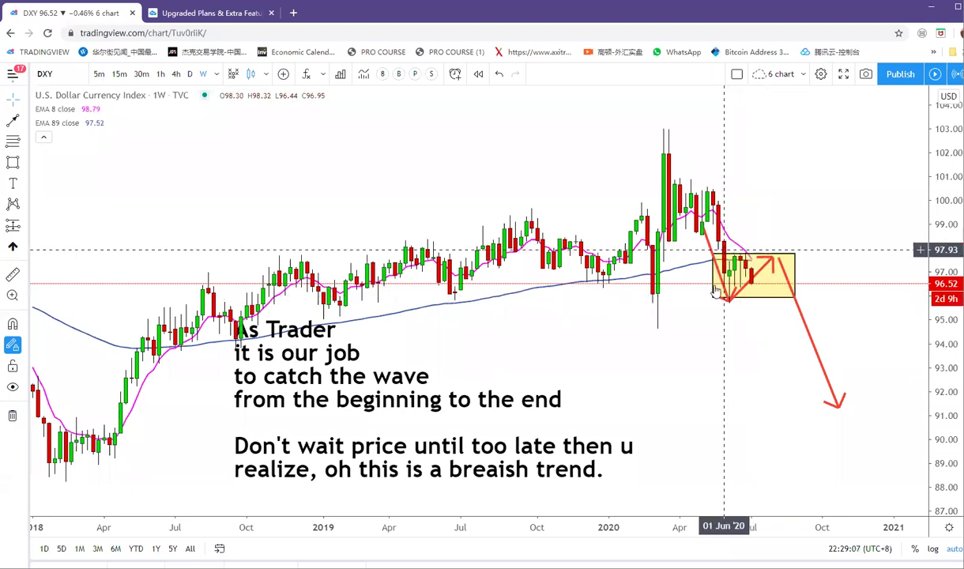
Draw an ellipse around the falling projection arrow, from about 97.74 in August 2020 to about 90.66 in November 2020.
click(24, 163)
click(64, 233)
click(783, 254)
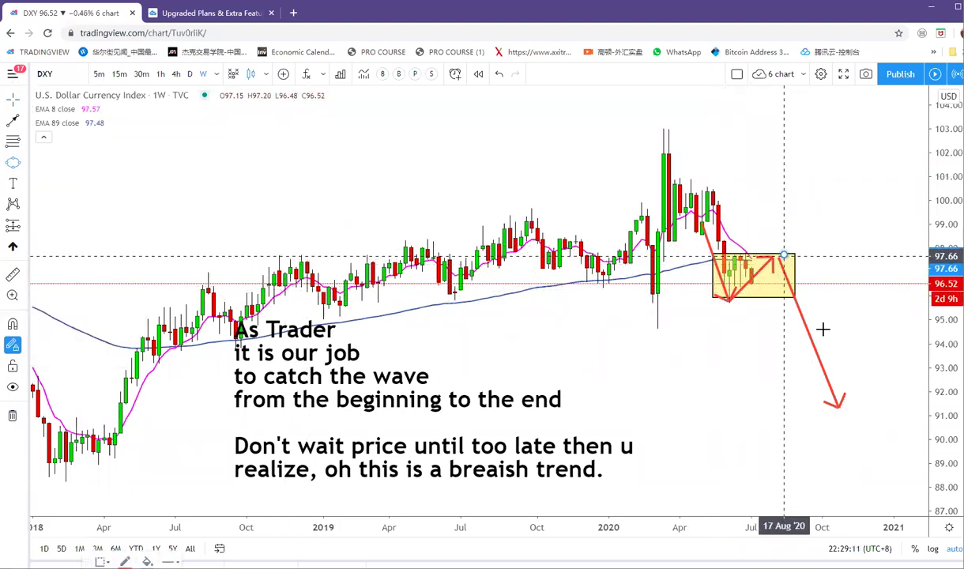
click(861, 424)
click(894, 350)
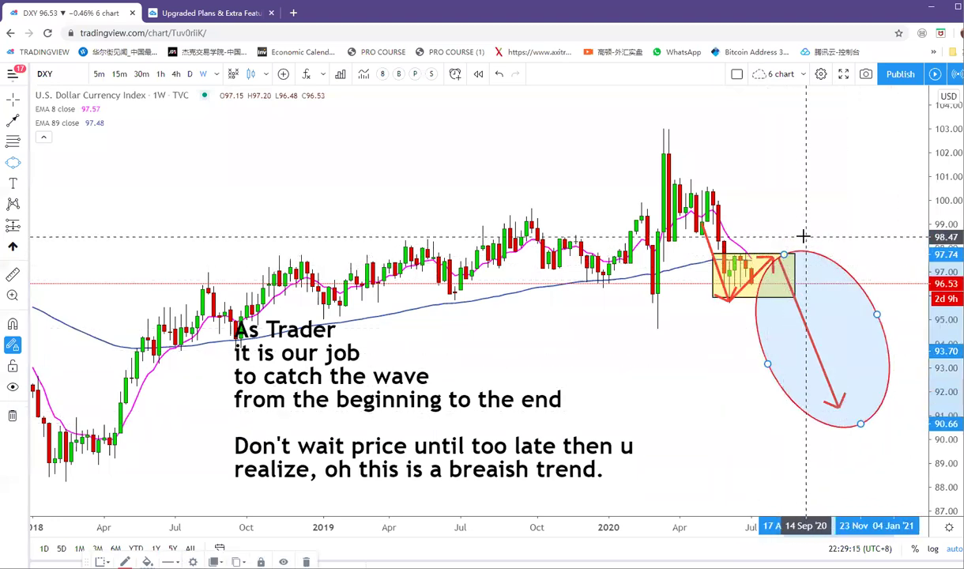
Switch the weekly chart to the EURUSD symbol.
text(EURUSD)
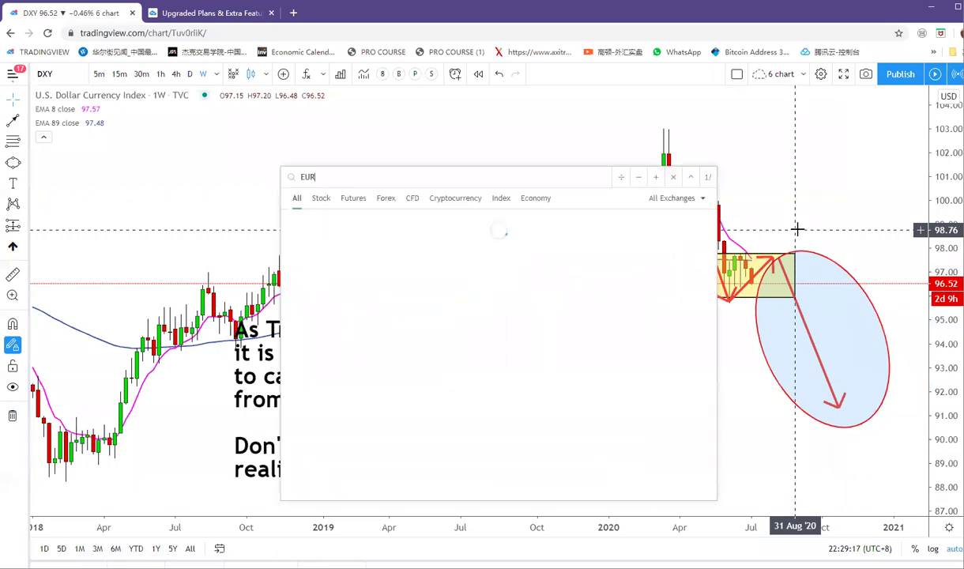
key(Return)
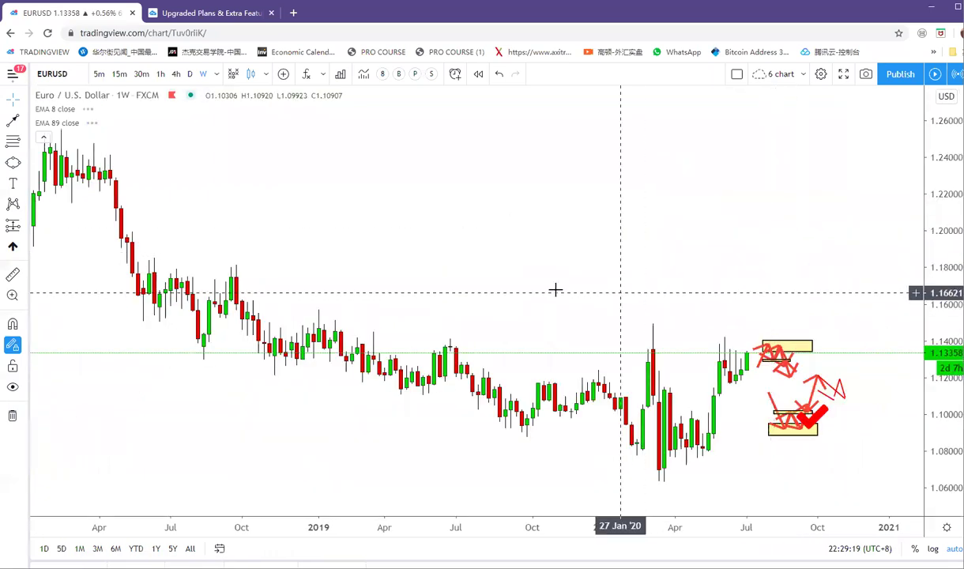
scroll(749, 268, down, 2)
scroll(715, 306, up, 3)
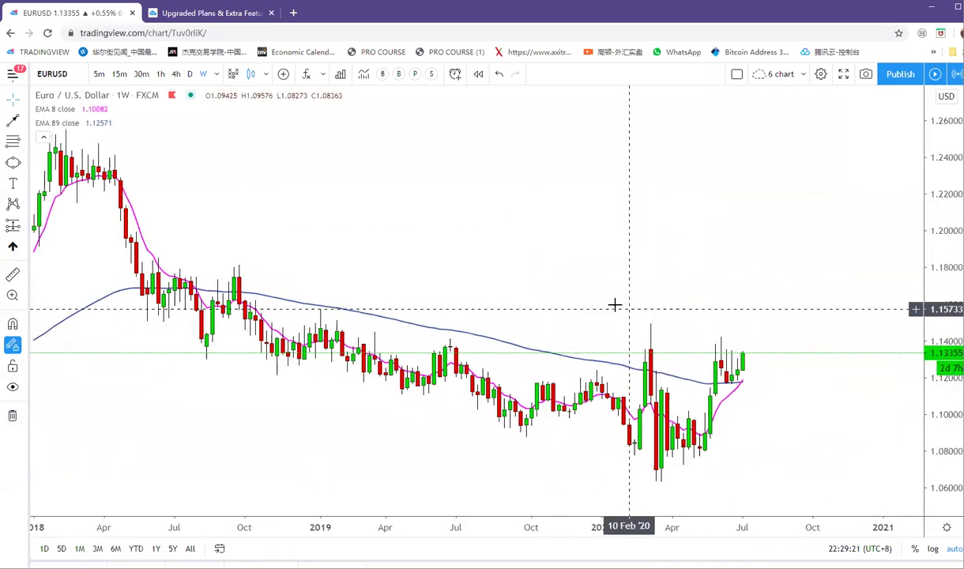
scroll(626, 306, right, 4)
Trace the 2020 EURUSD move with connected arrows: down to about 1.07, across, up to about 1.14, down to about 1.117, across, and up to about 1.141.
click(12, 119)
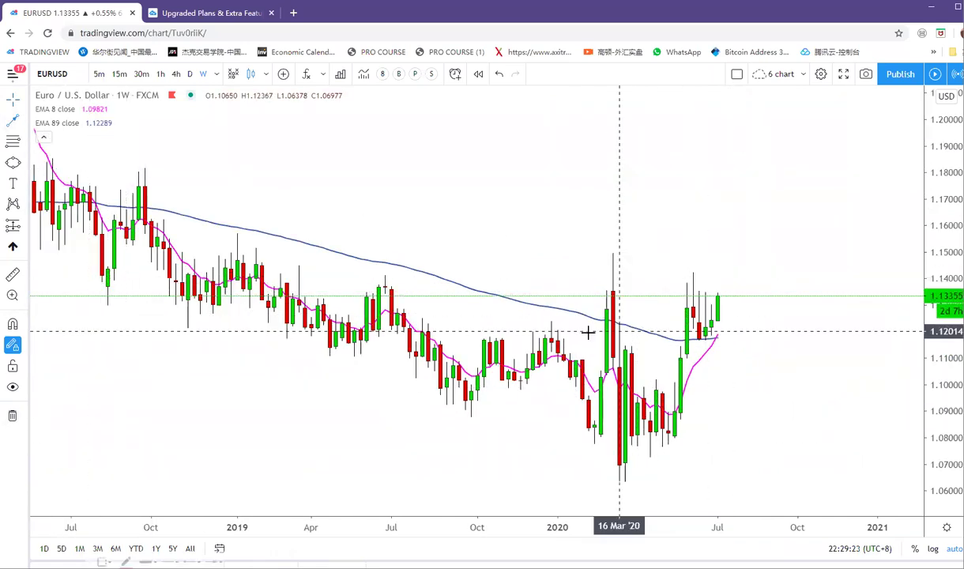
click(563, 273)
click(600, 462)
click(694, 462)
click(695, 282)
click(748, 343)
click(749, 275)
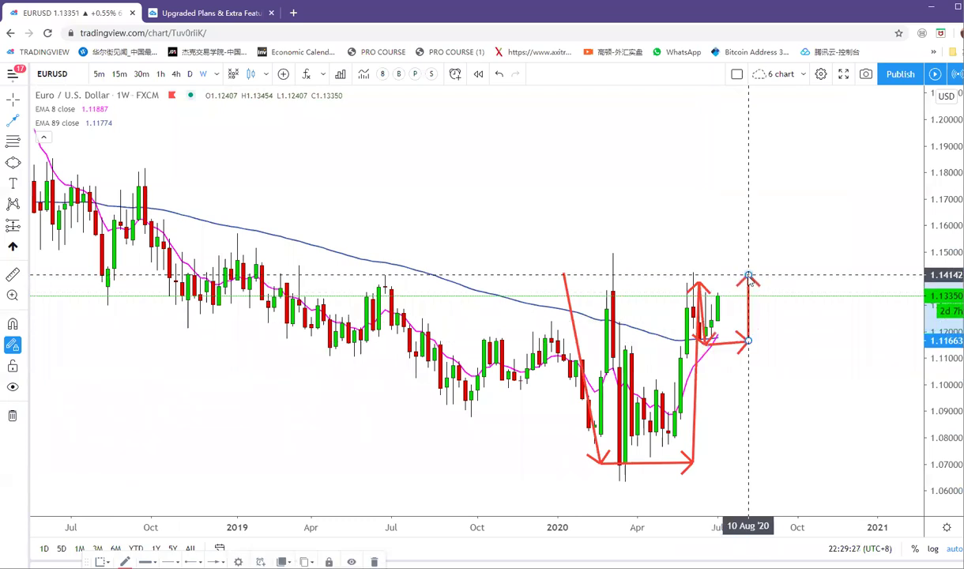
key(Escape)
Draw a rectangle zone over the 2020 EURUSD highs, about 1.137 to 1.146, from late 2019 to the end of 2020.
drag(747, 266, 732, 264)
click(26, 162)
click(67, 179)
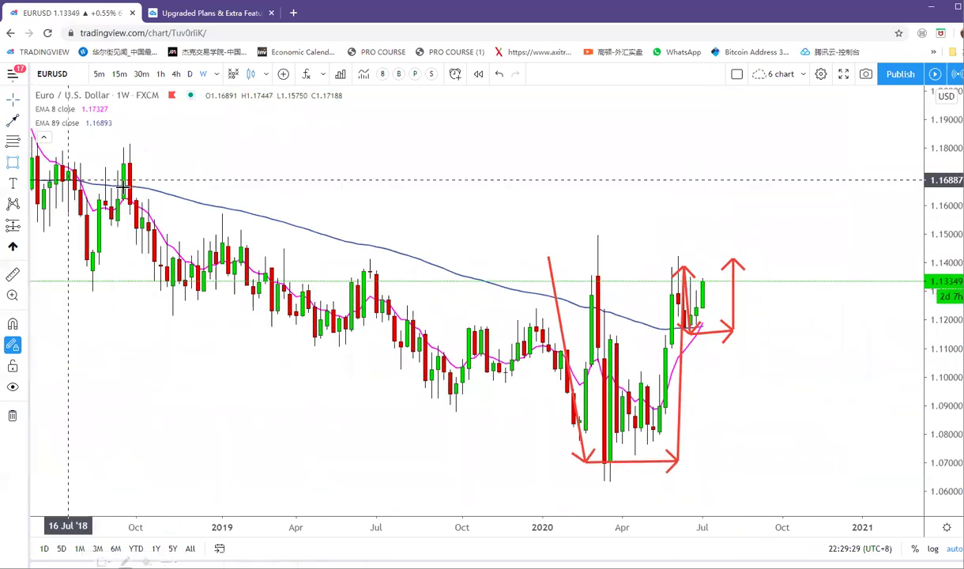
click(493, 246)
click(862, 273)
drag(742, 227, 711, 225)
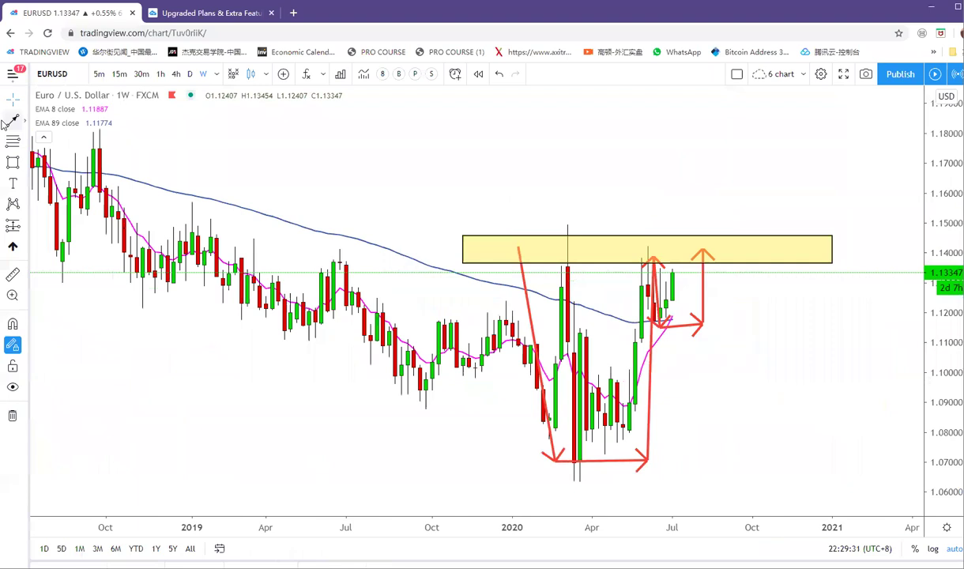
Draw a rising projection arrow from the zone's lower edge at about 1.137 in August 2020 to about 1.22 in early 2021.
click(709, 263)
scroll(800, 113, down, 3)
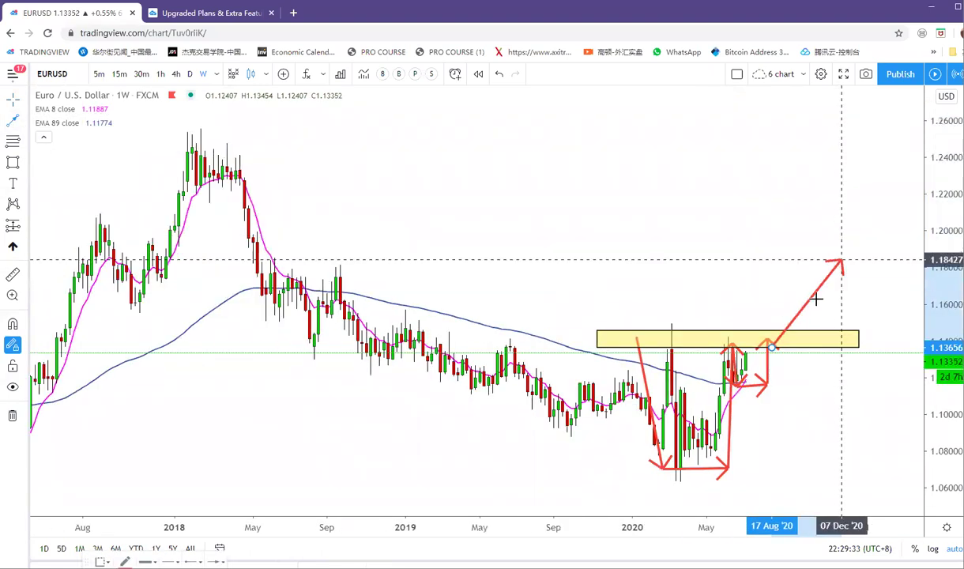
click(876, 197)
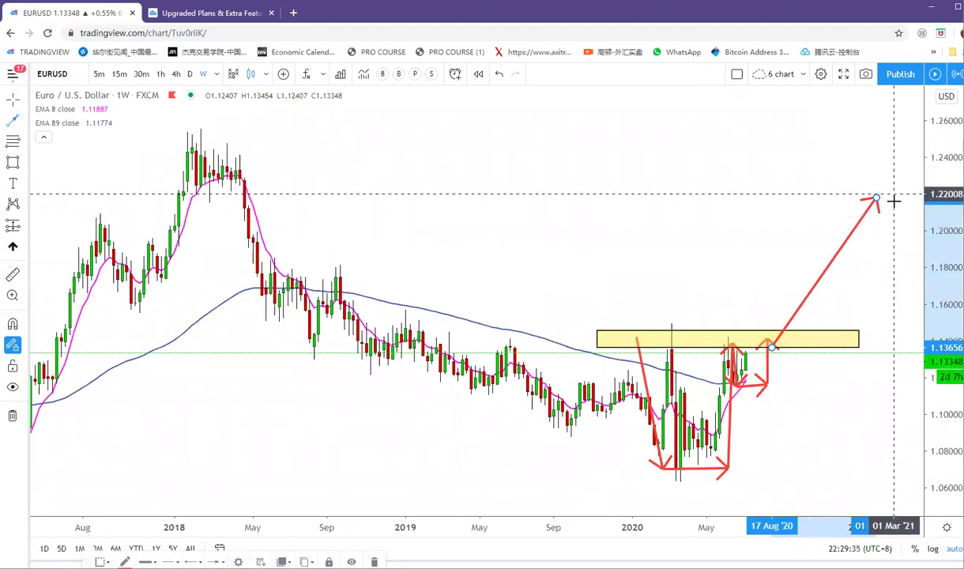
click(684, 211)
Switch the chart to GBPUSD and remove its old notes and drawings.
text(F)
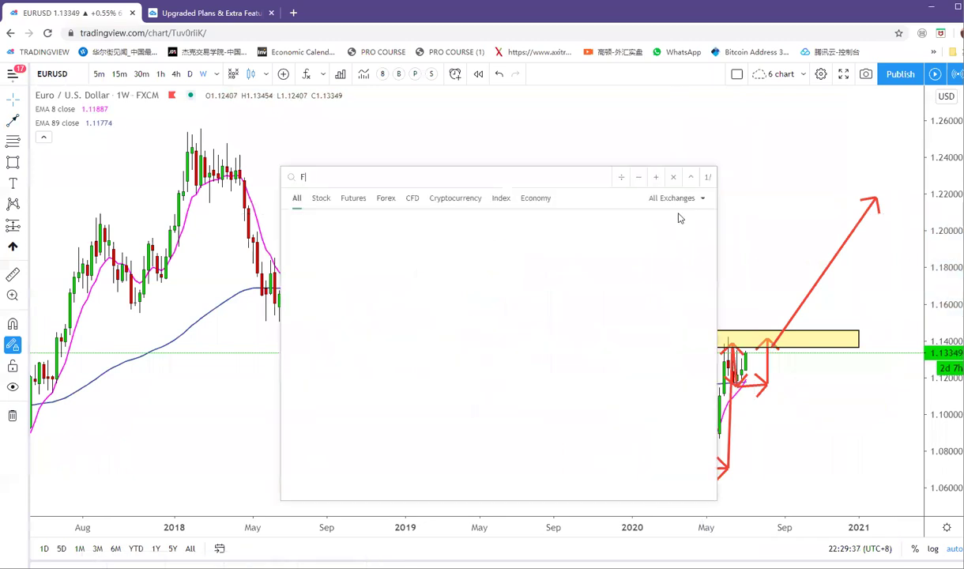
text(BPUSD)
key(Return)
scroll(653, 268, up, 1)
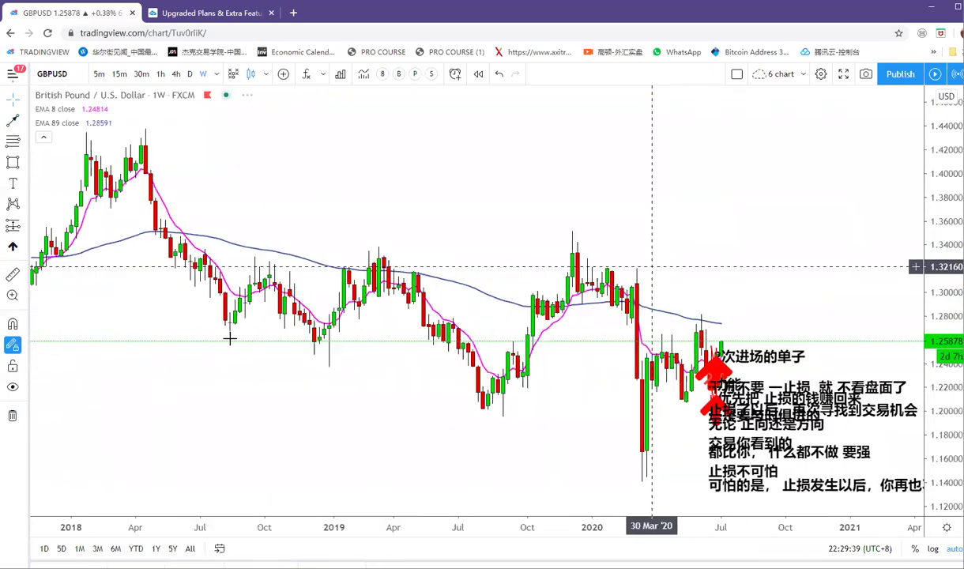
click(12, 417)
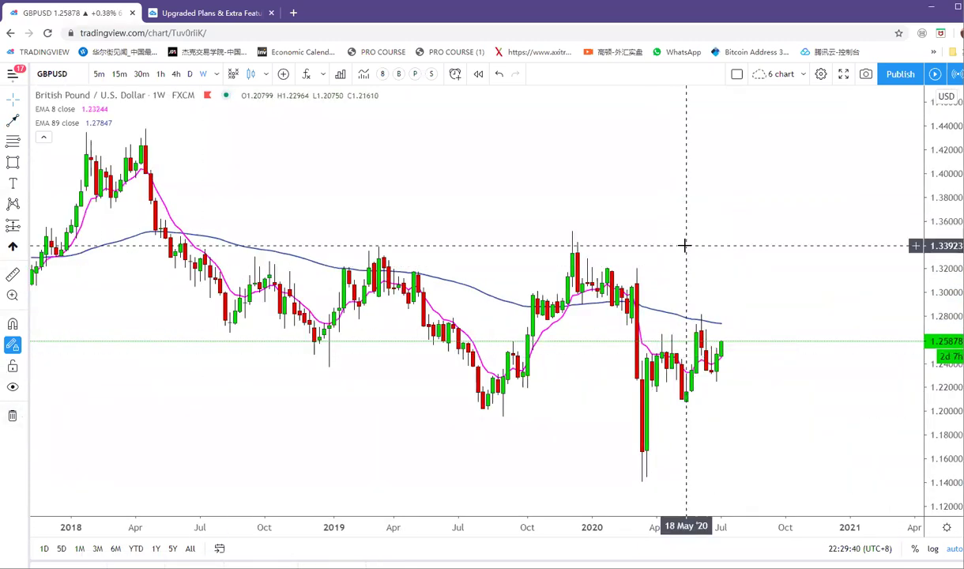
Draw a descending trend line on GBPUSD from the July 2014 peak at about 1.721 to about 1.245 in early 2021.
click(28, 121)
click(104, 124)
scroll(559, 173, down, 4)
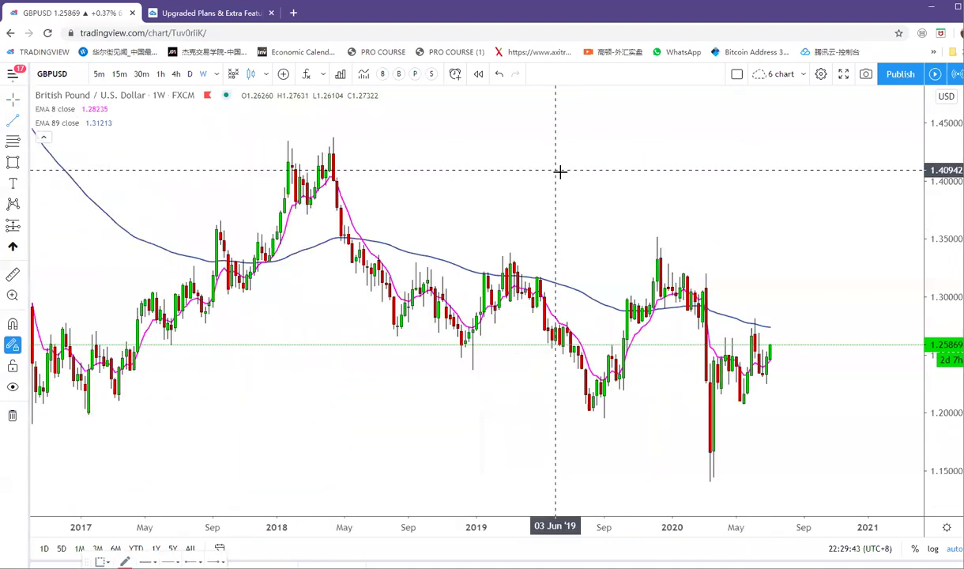
scroll(568, 203, down, 2)
scroll(367, 161, down, 2)
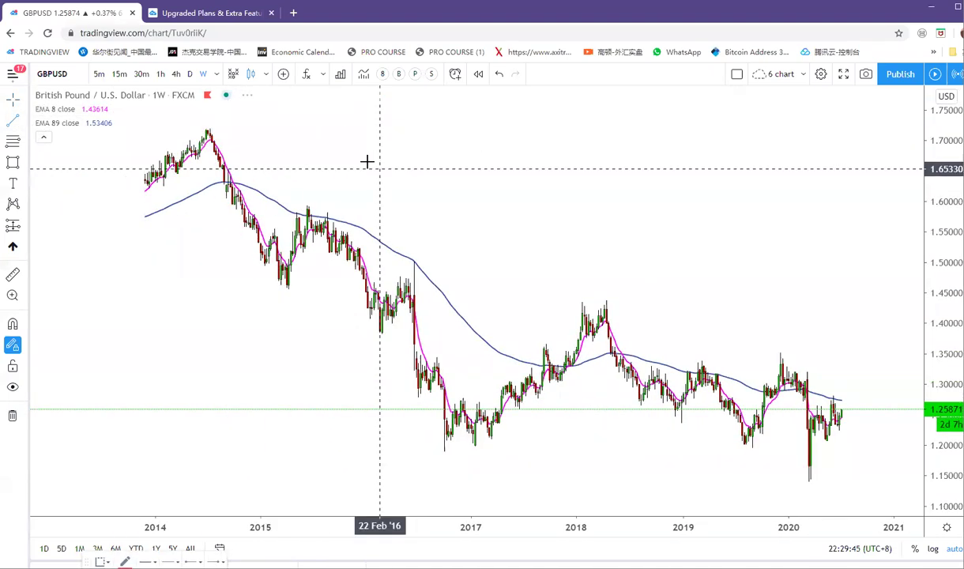
click(210, 126)
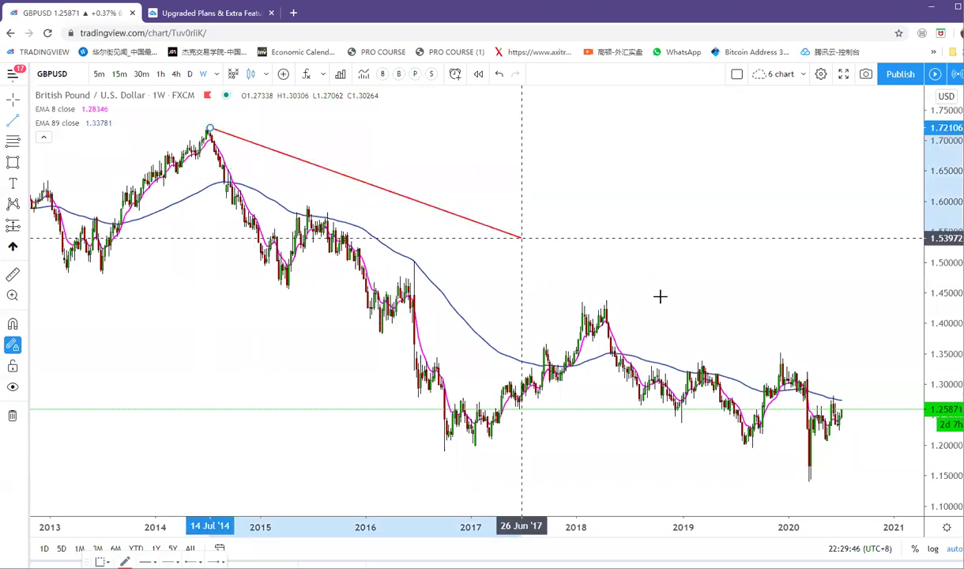
click(917, 415)
scroll(620, 249, down, 2)
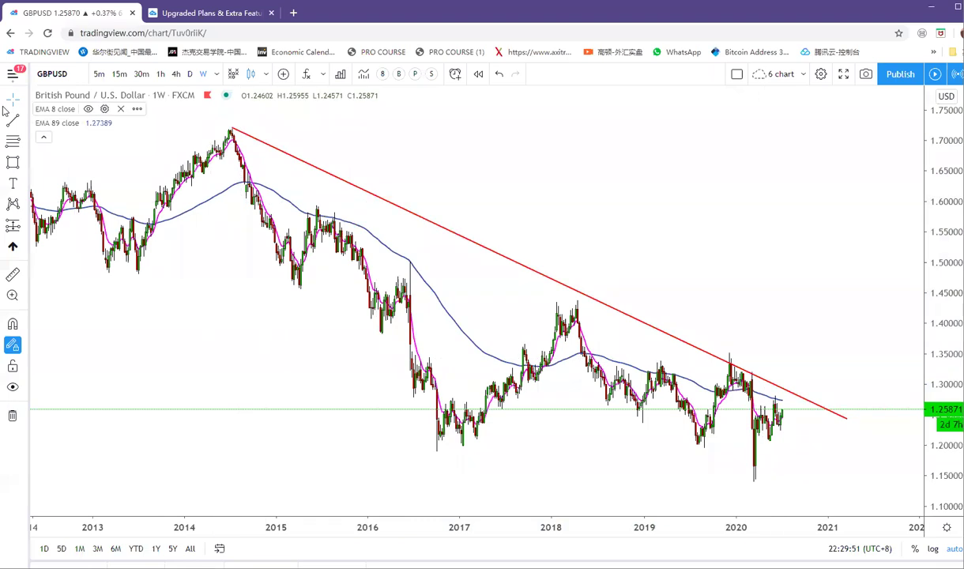
Draw two rising arrows on GBPUSD: from about 1.21 in June 2020 to about 1.40, and from about 1.40 in 2021 to about 1.60.
click(26, 125)
click(69, 305)
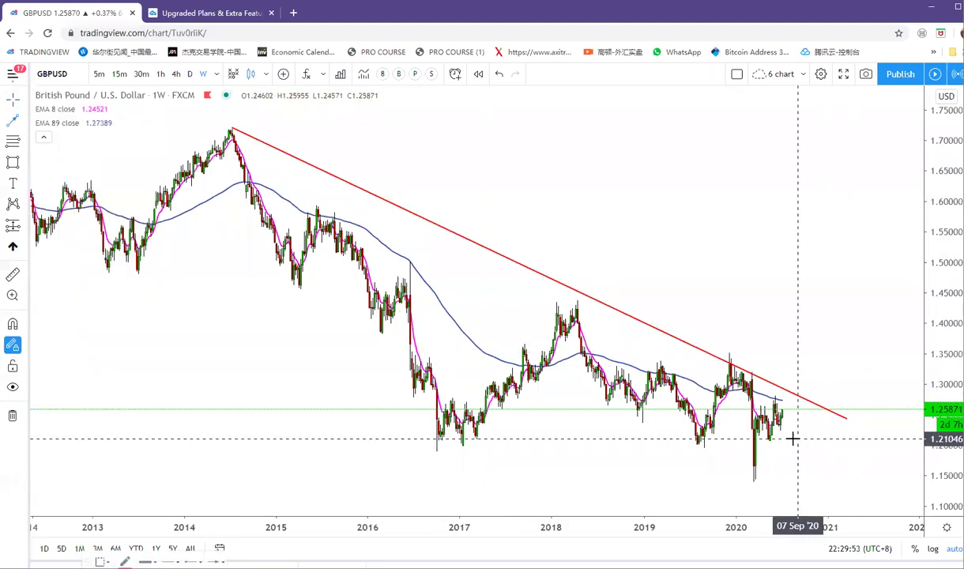
click(798, 418)
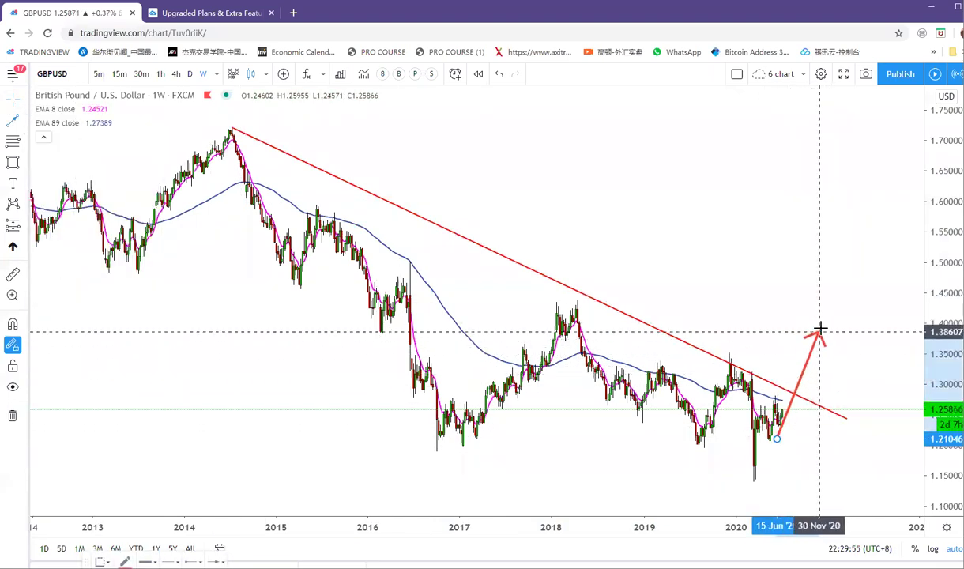
click(823, 324)
click(859, 325)
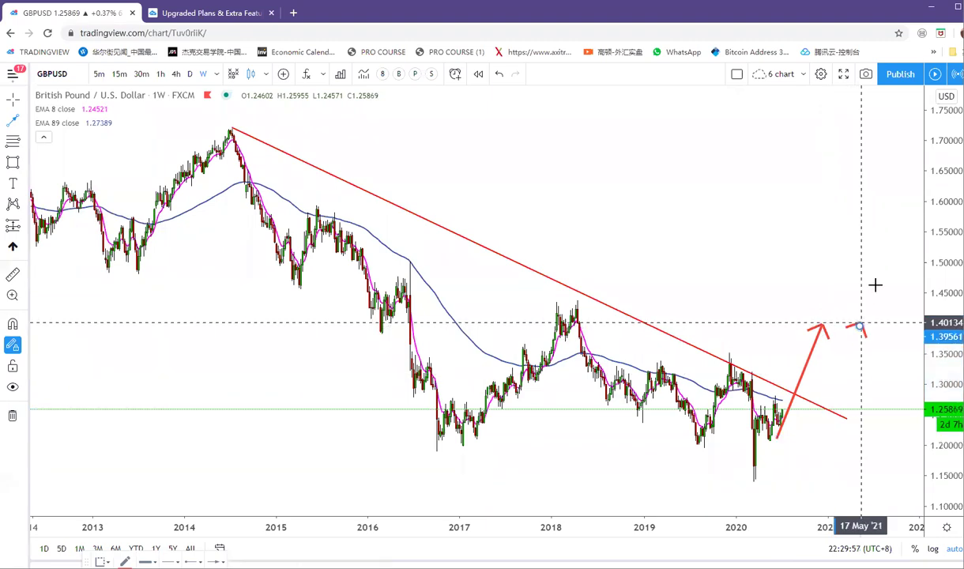
click(906, 208)
drag(655, 191, 577, 193)
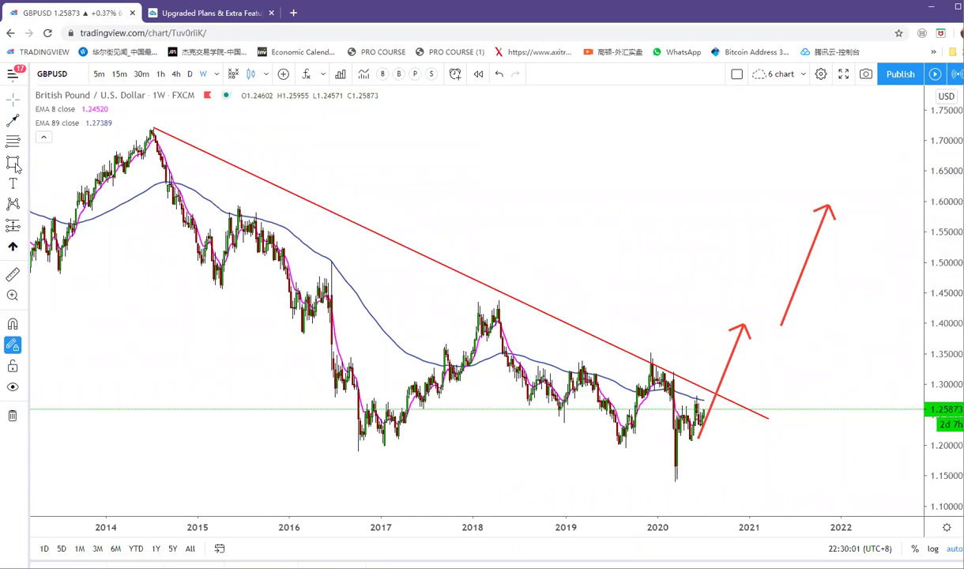
Draw a rectangle zone from the 2015 GBPUSD high to mid-2022, between about 1.57 and 1.60, covering the second arrow's head.
click(232, 202)
click(880, 220)
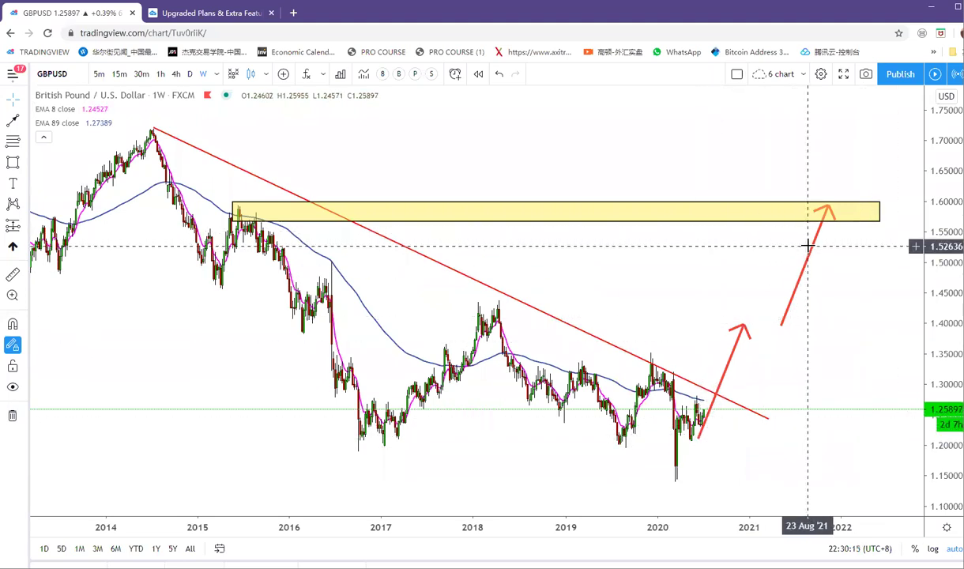
right_click(755, 270)
click(660, 269)
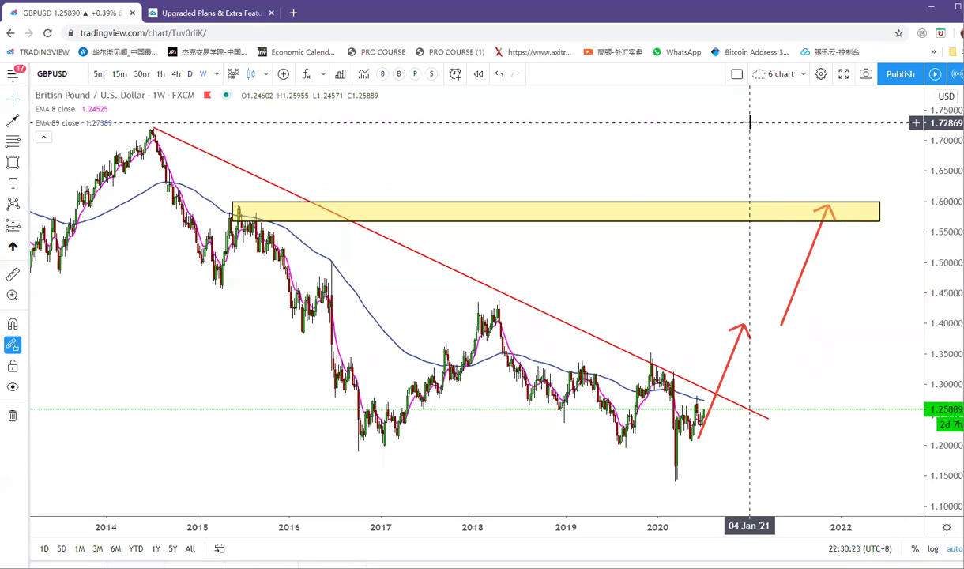
Switch the chart to the AUDUSD symbol.
text(audusd)
key(Return)
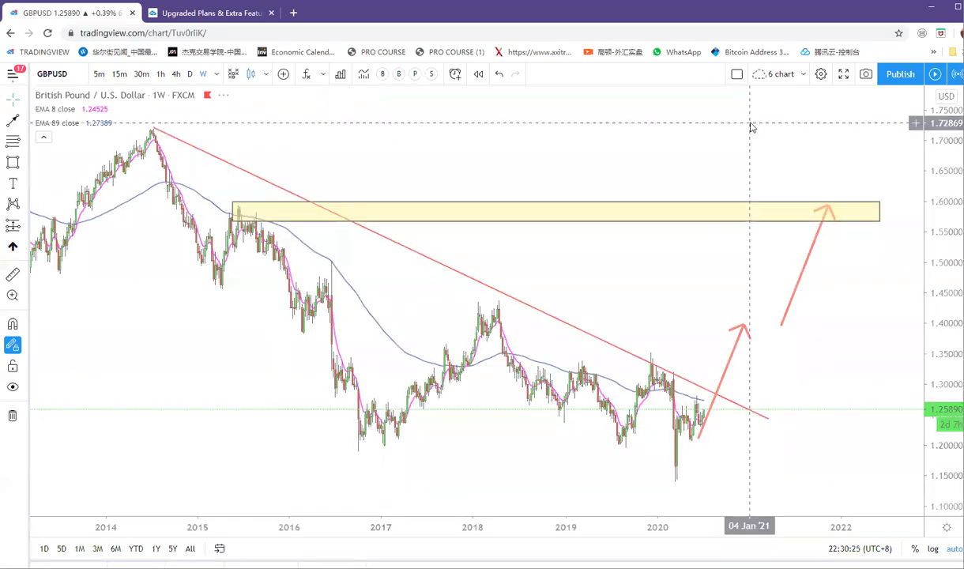
scroll(735, 261, down, 5)
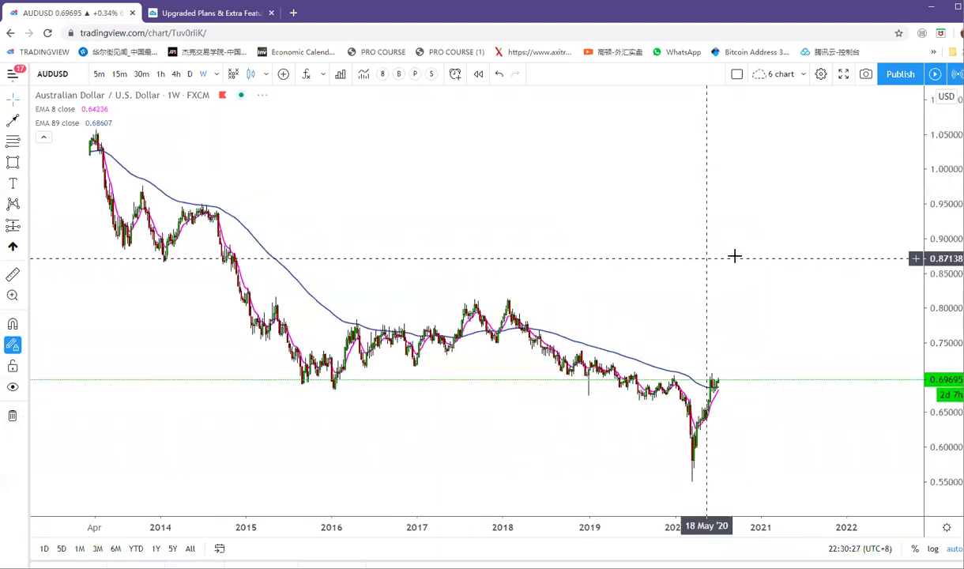
scroll(654, 285, up, 5)
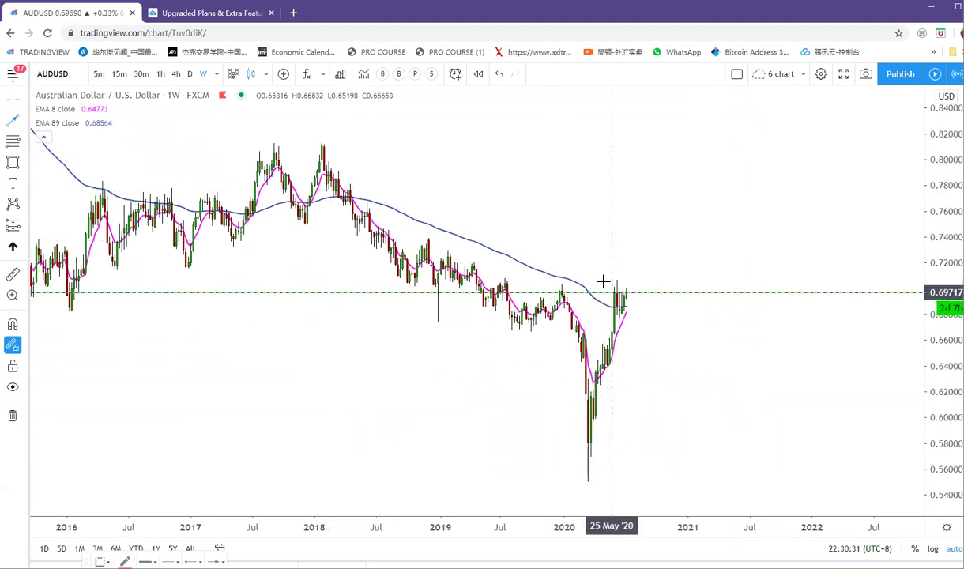
click(628, 304)
key(Escape)
scroll(486, 264, down, 1)
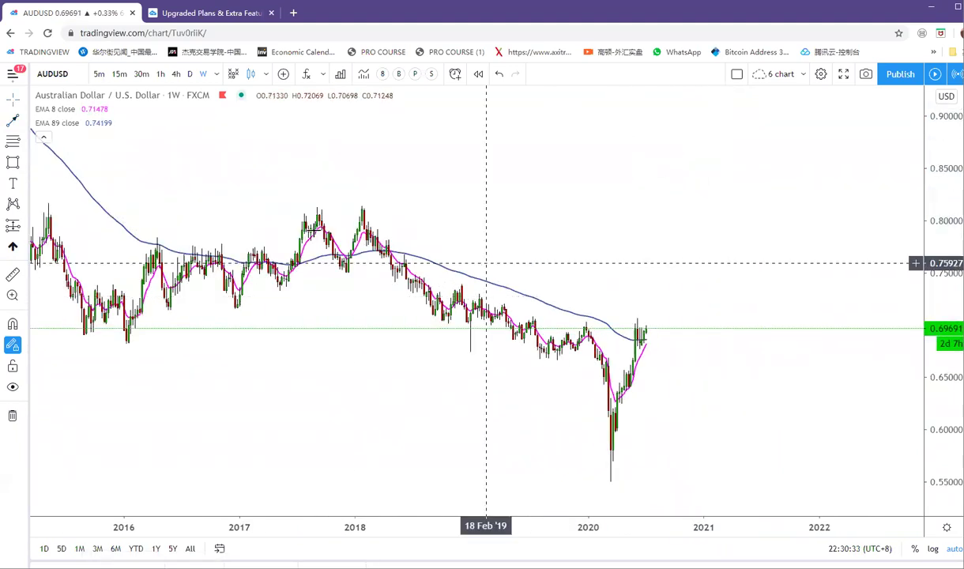
Draw a rising arrow on AUDUSD from about 0.68 in June 2020 to about 0.80 in March 2021.
click(24, 122)
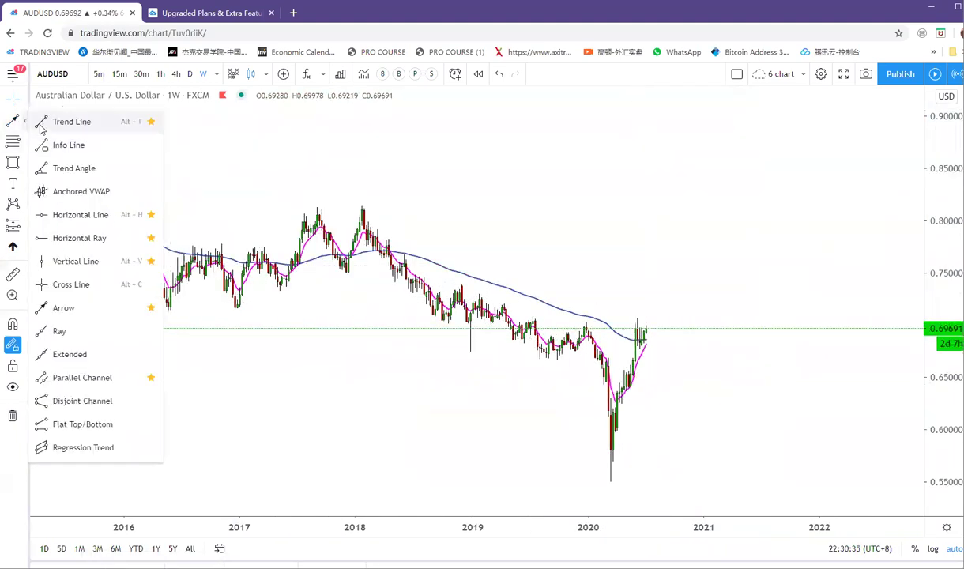
click(76, 285)
scroll(688, 289, down, 1)
click(734, 222)
drag(656, 244, 665, 243)
drag(743, 231, 743, 259)
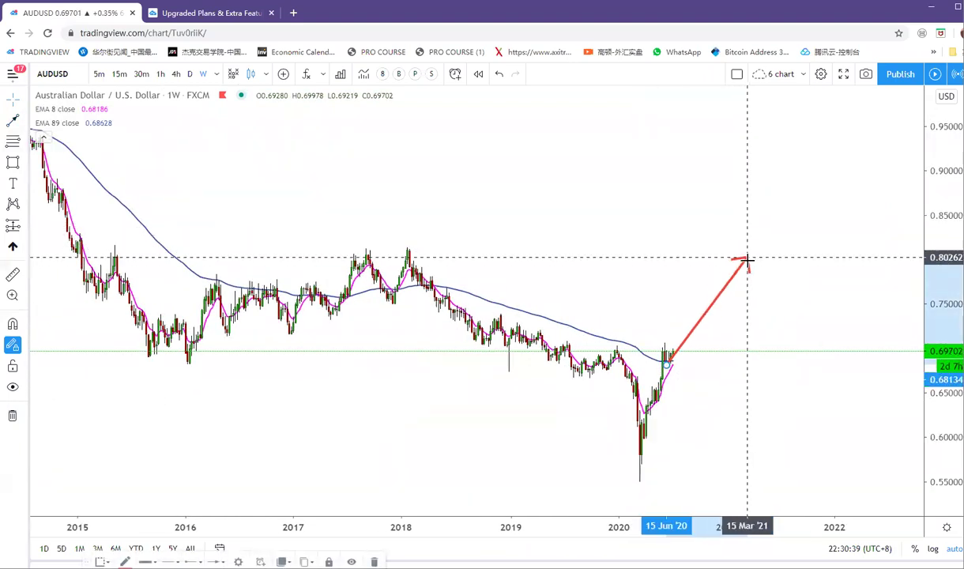
Switch the chart to COPPER and draw a rising arrow from about 2.02 in April 2020 to about 2.82.
mouse_move(383, 241)
mouse_down()
mouse_move(416, 253)
mouse_move(865, 260)
mouse_up()
text(COPPER)
key(Return)
click(13, 120)
drag(705, 465, 743, 319)
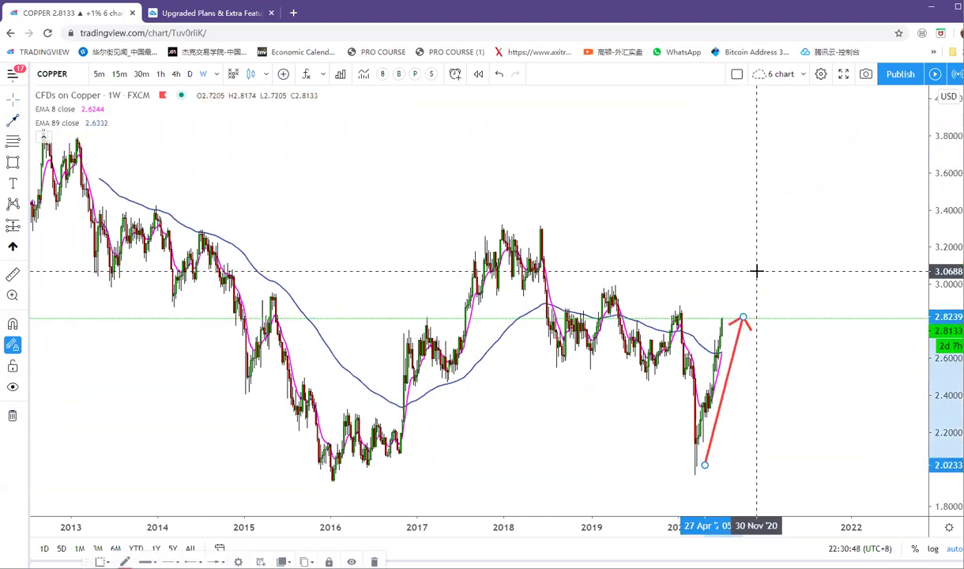
Draw an XABCD pattern on copper: X at 1.93 in December 2015, A at 3.33, B at 2.58, C at 3.02, D at the March 2020 low.
click(329, 483)
click(535, 216)
click(551, 293)
click(567, 367)
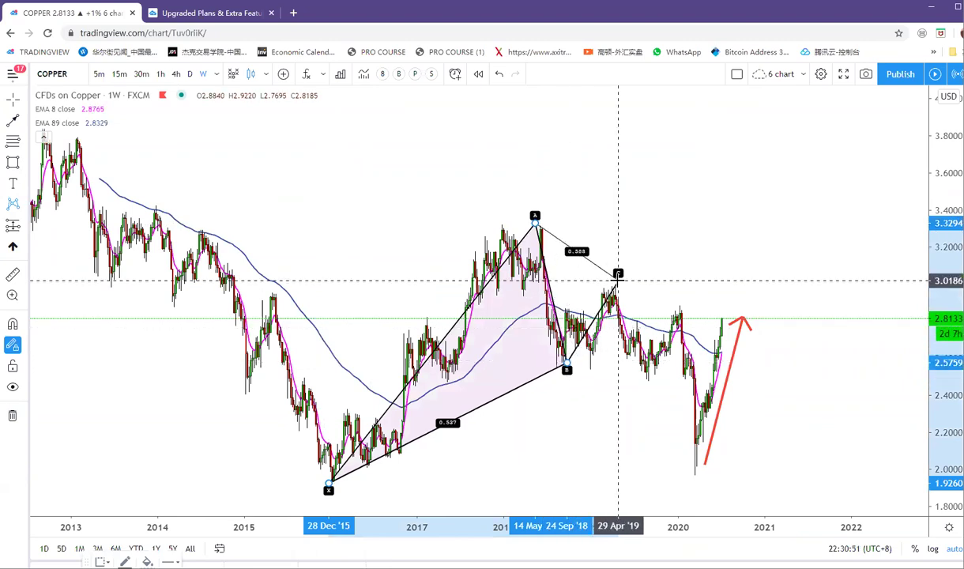
click(618, 273)
click(696, 466)
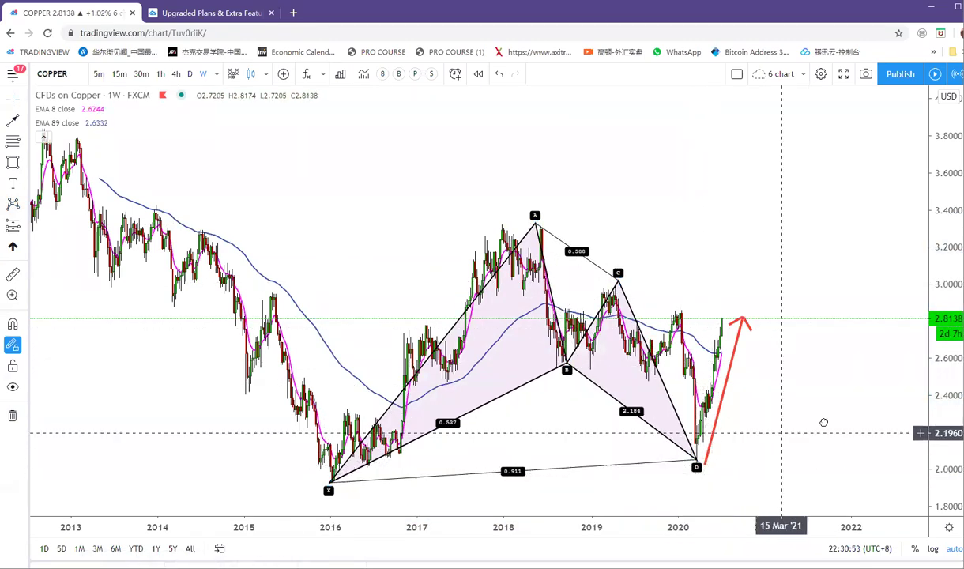
Extend the head of the copper chart's rising arrow to about 3.60 in mid-2022.
scroll(822, 421, up, 4)
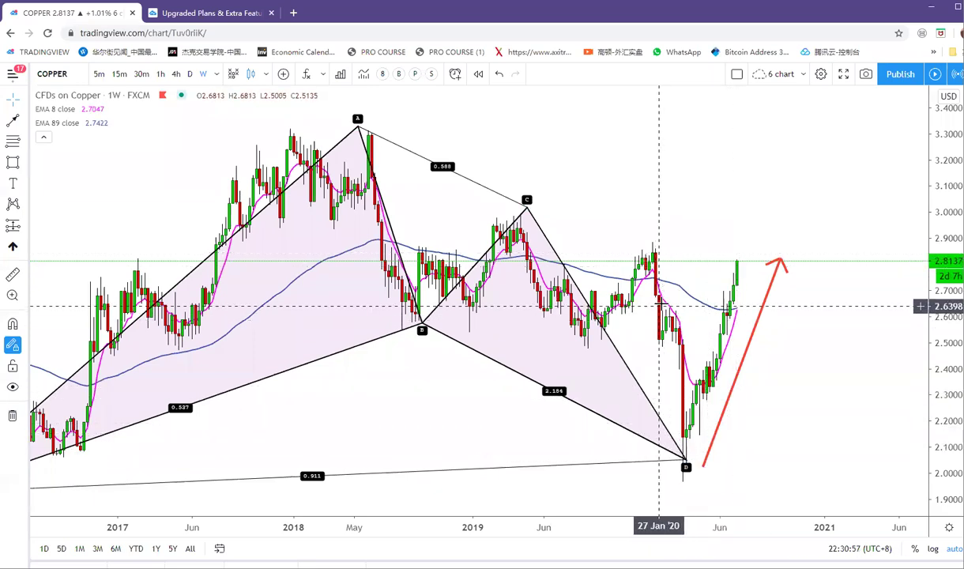
scroll(713, 218, down, 10)
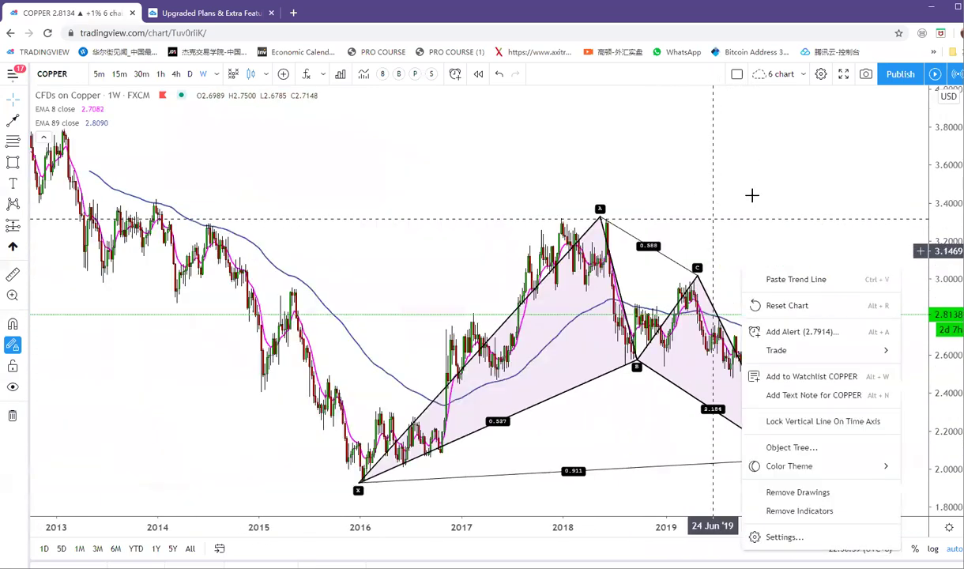
drag(768, 350, 872, 221)
click(774, 201)
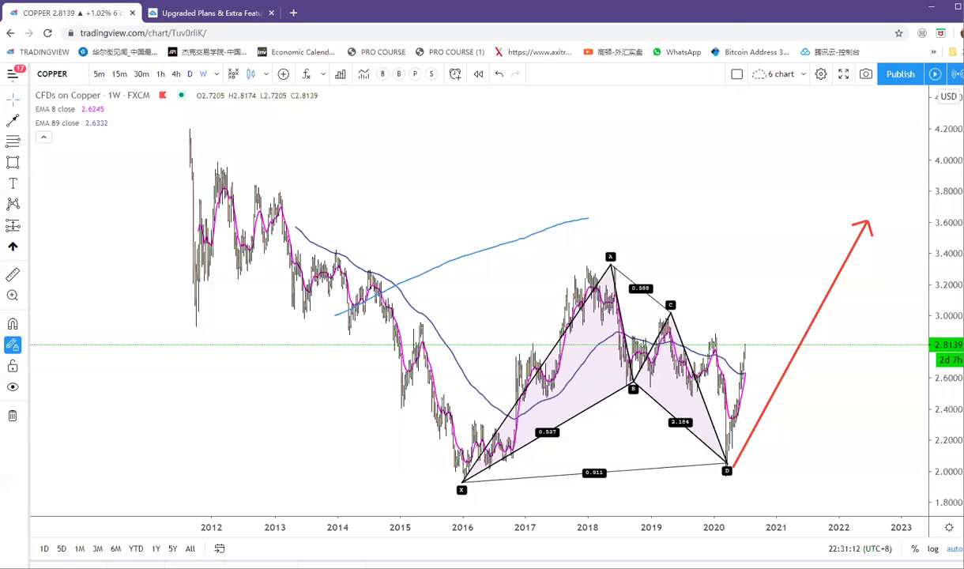
scroll(765, 230, up, 1)
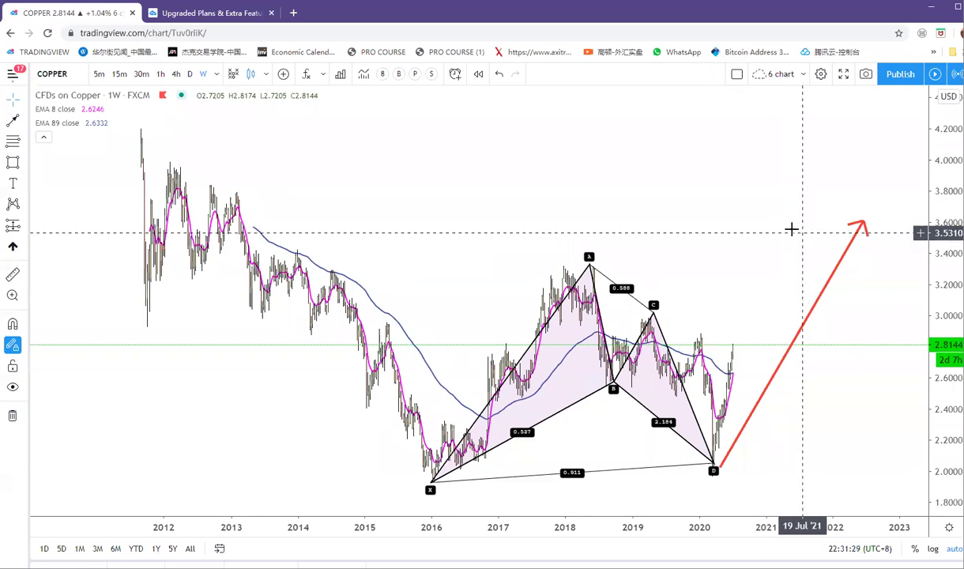
Draw a tall rectangle from about 2.75 to 2.57 in blank chart space at late 2024, and a small one beside it from 2.70 to 2.67.
scroll(740, 207, up, 1)
drag(739, 207, 697, 213)
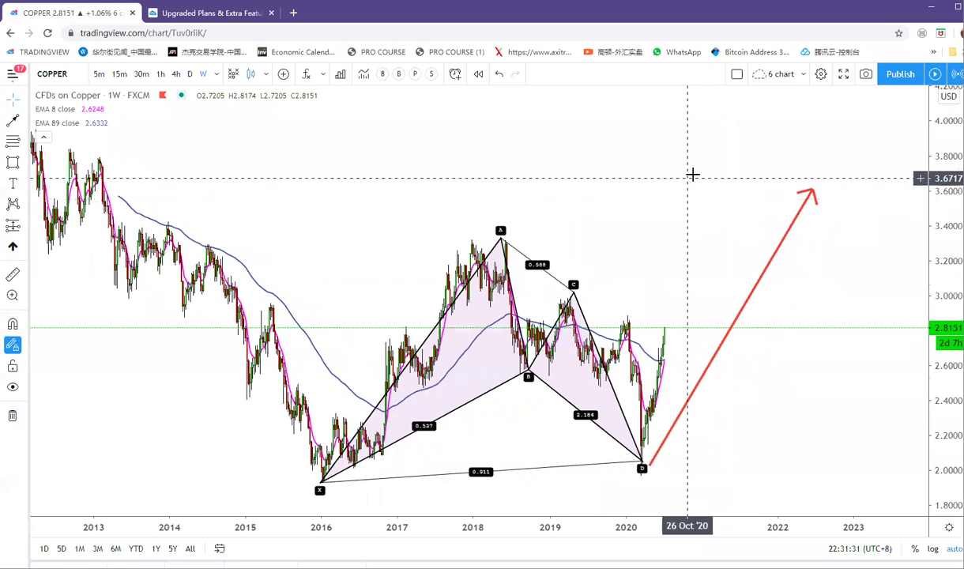
drag(696, 170, 338, 164)
drag(708, 231, 45, 171)
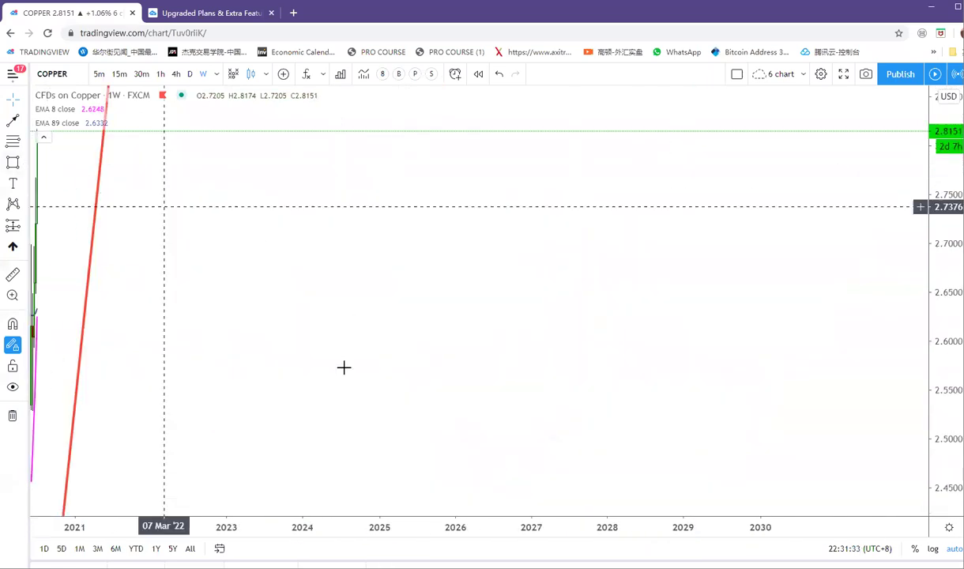
drag(343, 374, 368, 199)
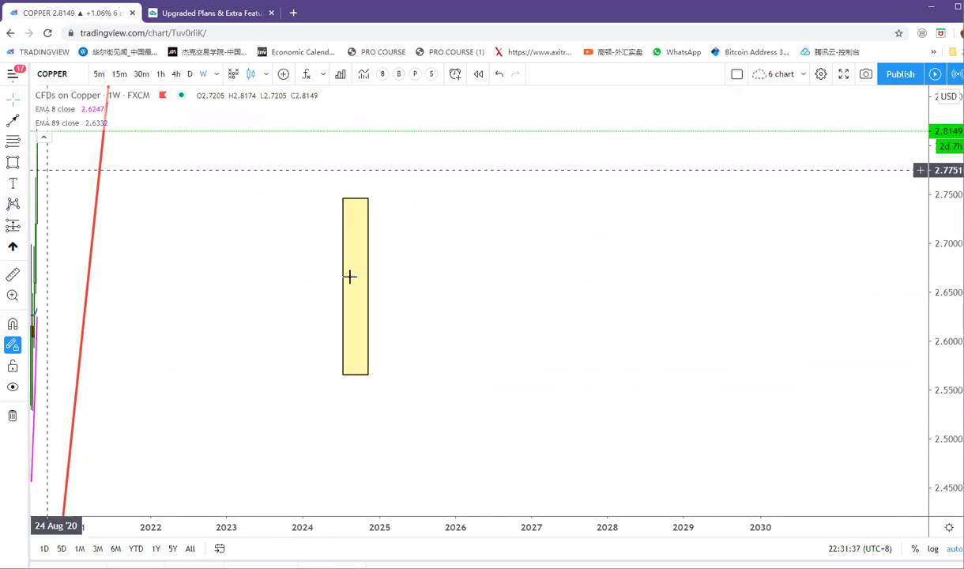
click(12, 162)
drag(391, 240, 427, 271)
Add trend-line wicks to the small rectangle, an upper one starting at about 2.73 and a lower one reaching about 2.62.
click(23, 120)
key(alt+t)
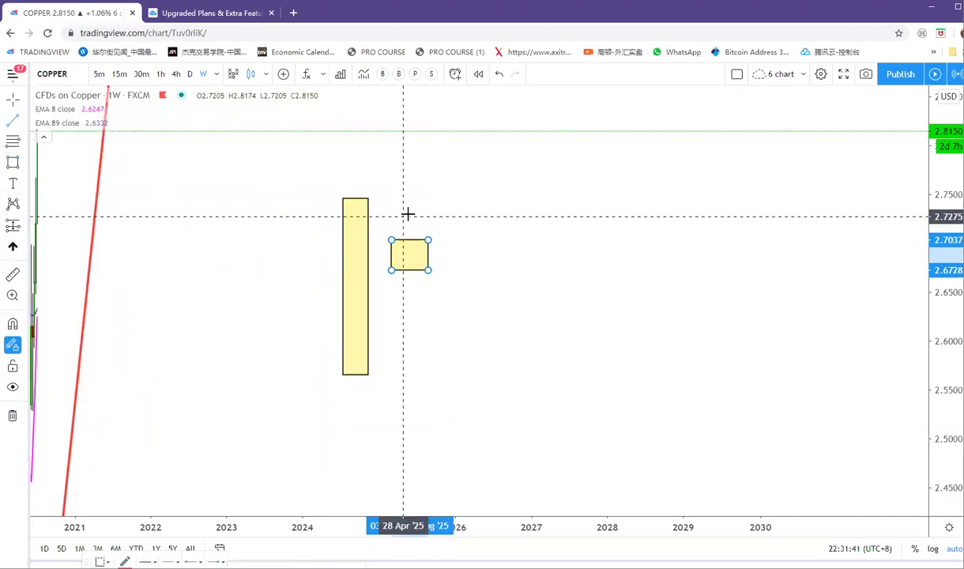
click(407, 215)
click(407, 247)
click(24, 120)
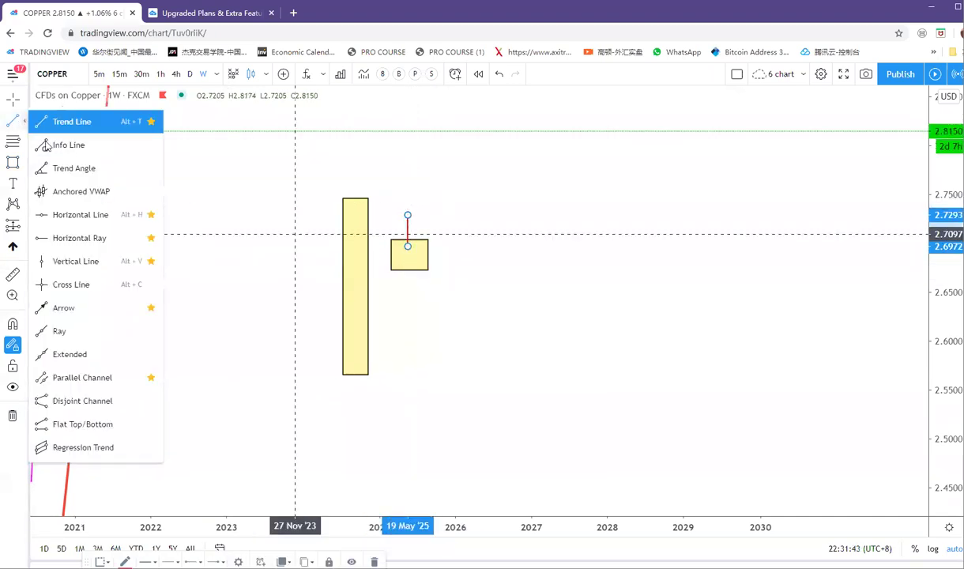
click(89, 122)
click(410, 270)
click(405, 320)
Adjust the endpoints of the small rectangle's wicks so the lower wick runs vertically and the upper one starts slightly higher.
drag(452, 288, 589, 234)
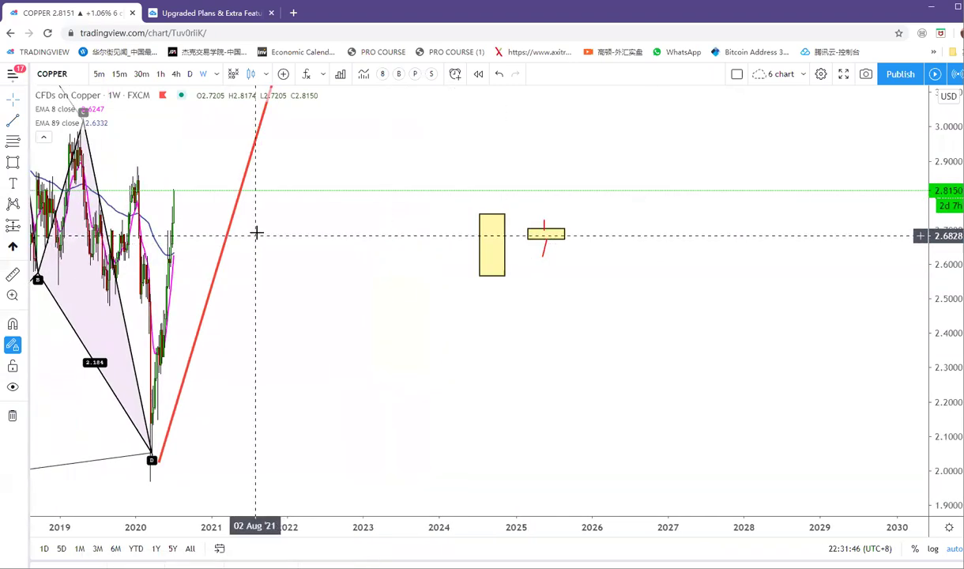
click(544, 255)
click(543, 237)
drag(543, 221, 542, 217)
click(550, 199)
Draw horizontal rays at 2.7348 and 2.6229 from the high and low of the small bar's wicks.
click(22, 122)
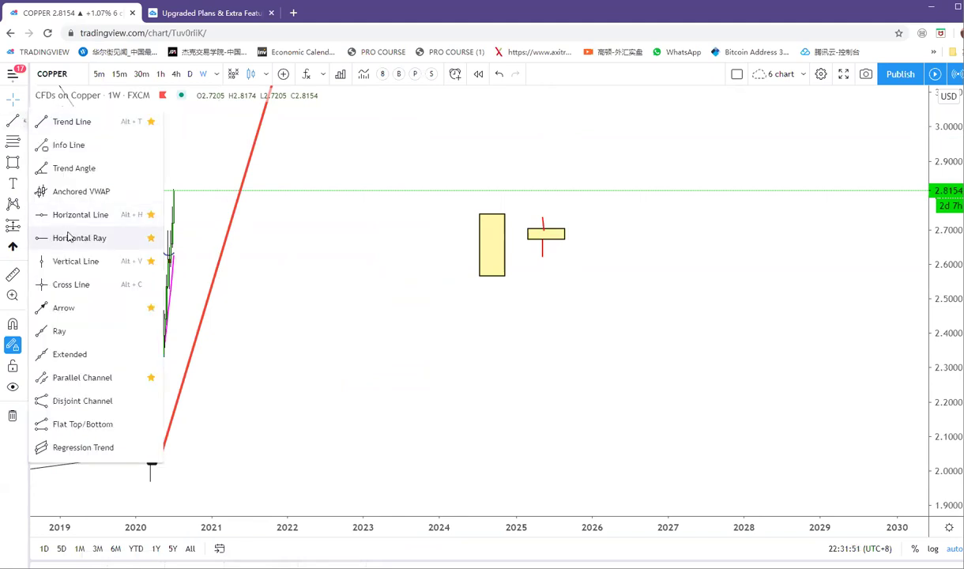
click(104, 241)
scroll(622, 190, up, 2)
click(491, 163)
click(490, 211)
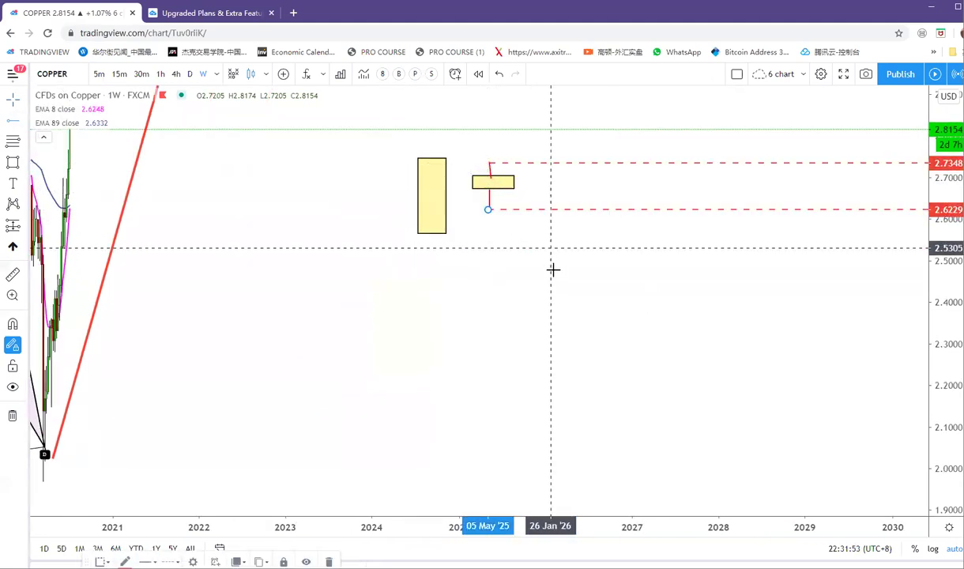
Draw a rising trend line from about 2.43 in early 2024 to the tall rectangle's top and extend that rectangle down to about 2.48.
click(22, 124)
right_click(420, 282)
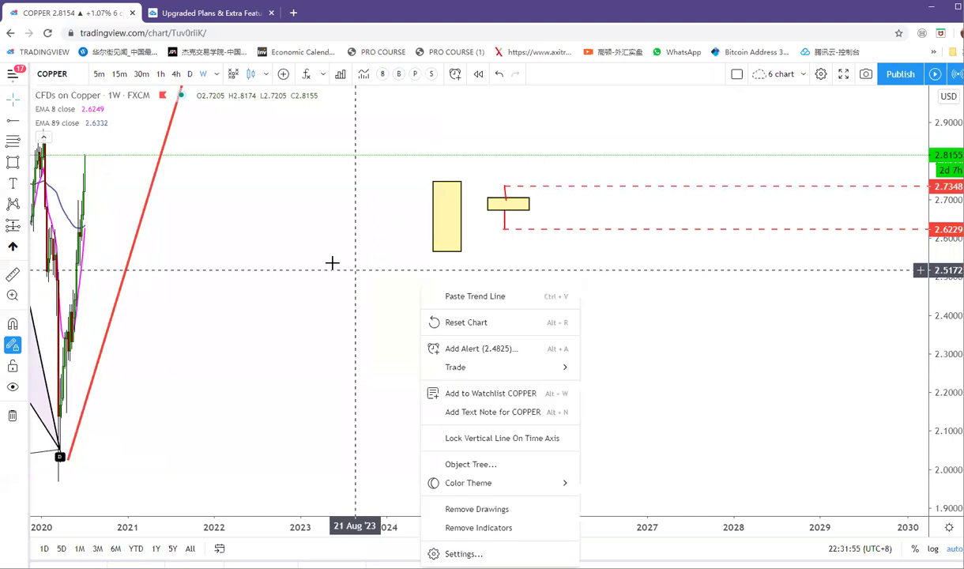
click(22, 122)
click(70, 121)
click(389, 304)
click(435, 178)
drag(439, 250, 440, 283)
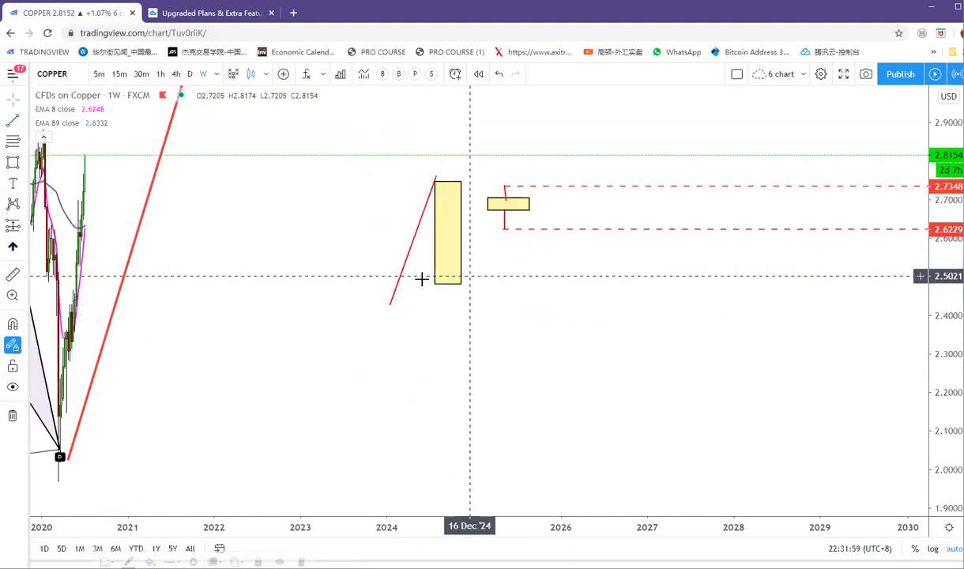
Draw two converging trend lines above and below the small bar from mid-2024 into 2026, and shift the tall rectangle closer to the small one.
click(14, 120)
click(426, 173)
click(594, 198)
click(422, 237)
click(605, 223)
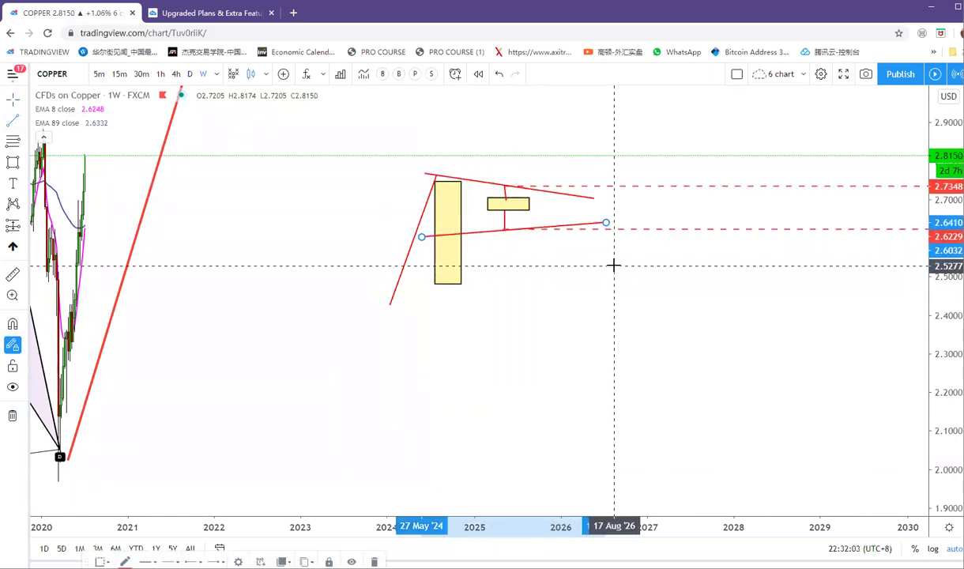
click(463, 215)
drag(462, 216, 479, 217)
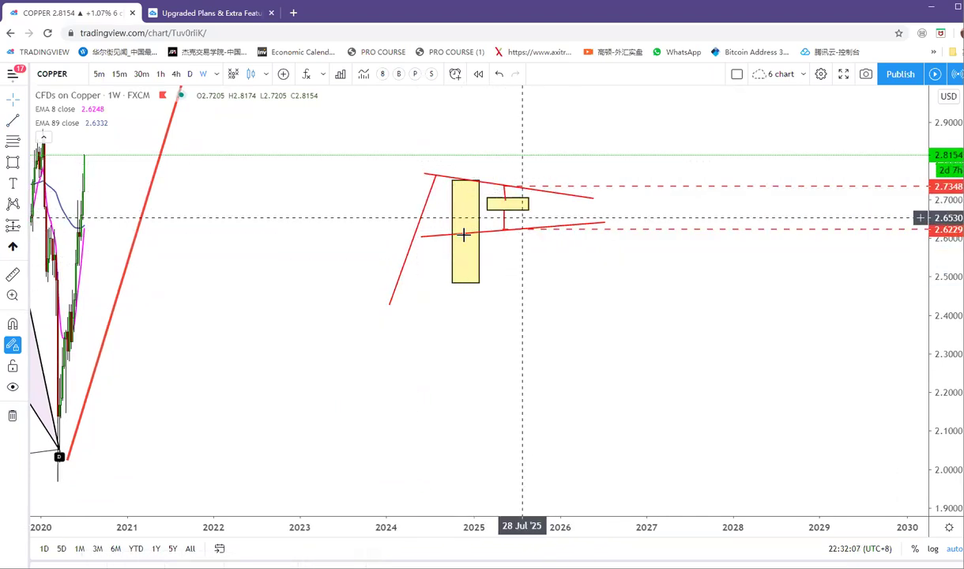
Draw lines from the small bar's wick ends to the tall bar's bottom corner and top, and add wicks above and below the tall bar.
click(14, 120)
click(506, 230)
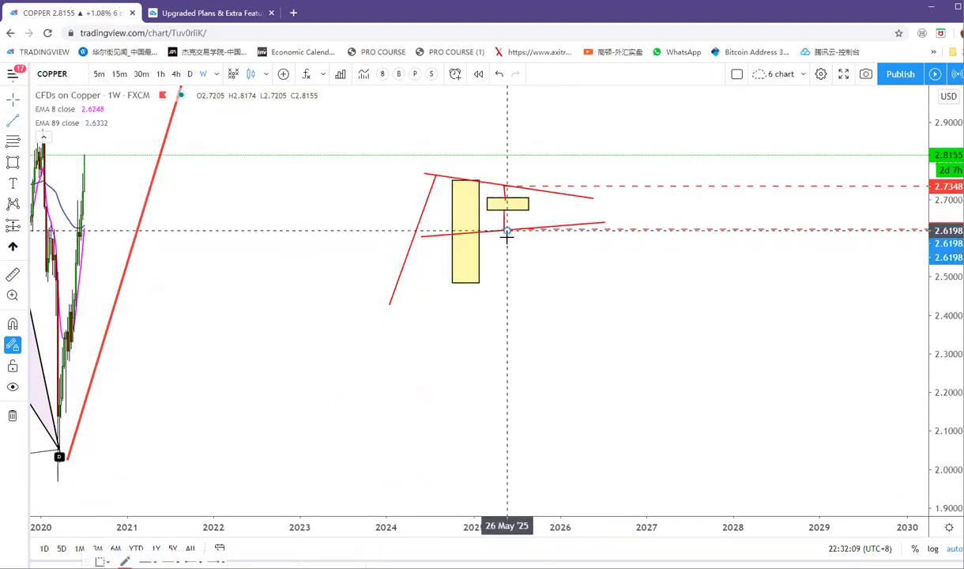
click(480, 283)
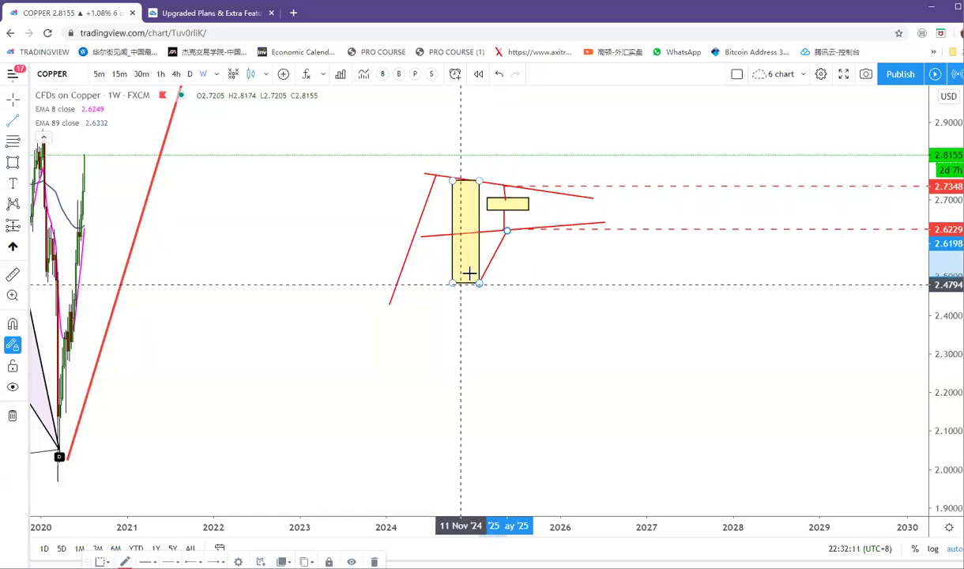
click(506, 187)
click(468, 170)
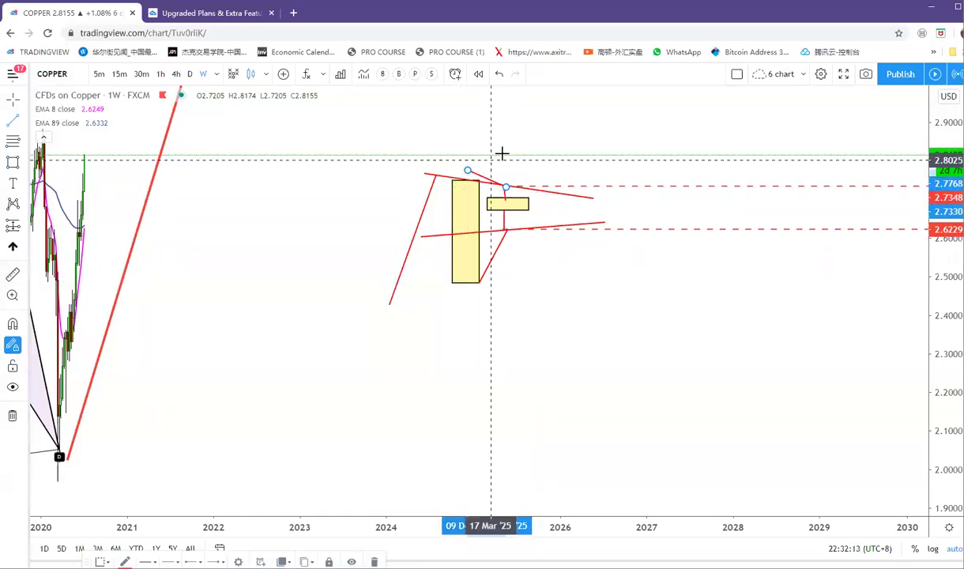
click(462, 166)
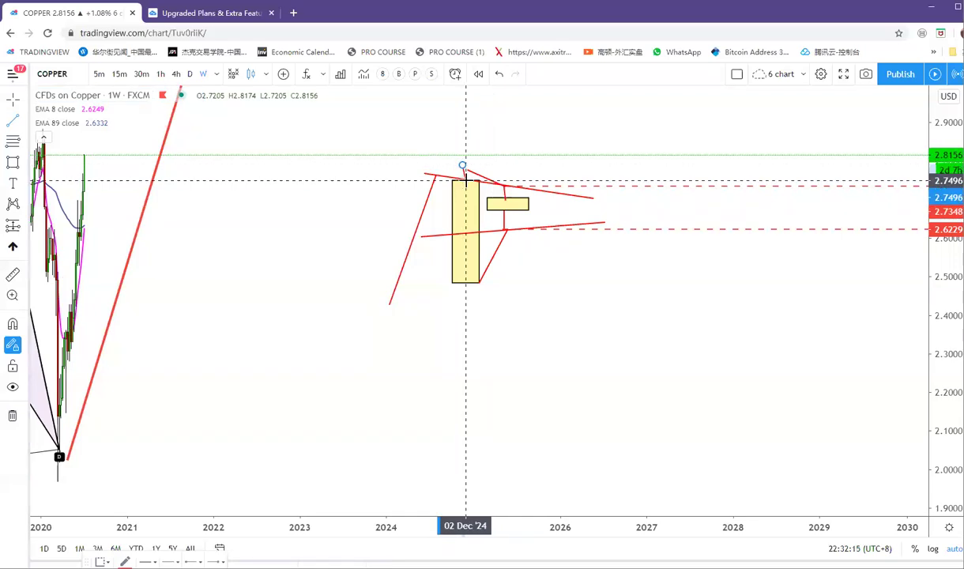
click(461, 310)
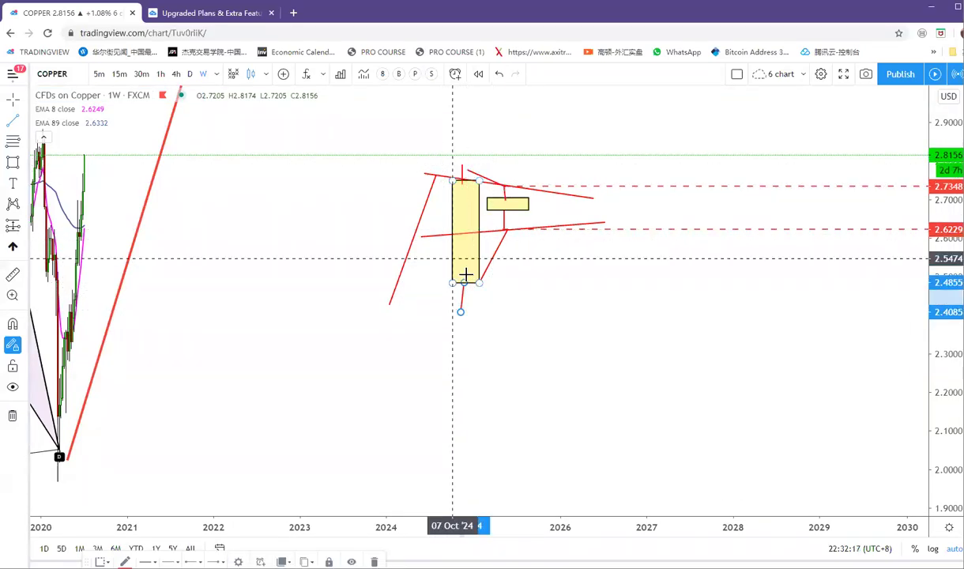
click(419, 253)
Draw a rising breakout line from the small bar's lower corner at about 2.67 to about 2.94 in mid-2026.
click(27, 119)
click(81, 122)
click(526, 209)
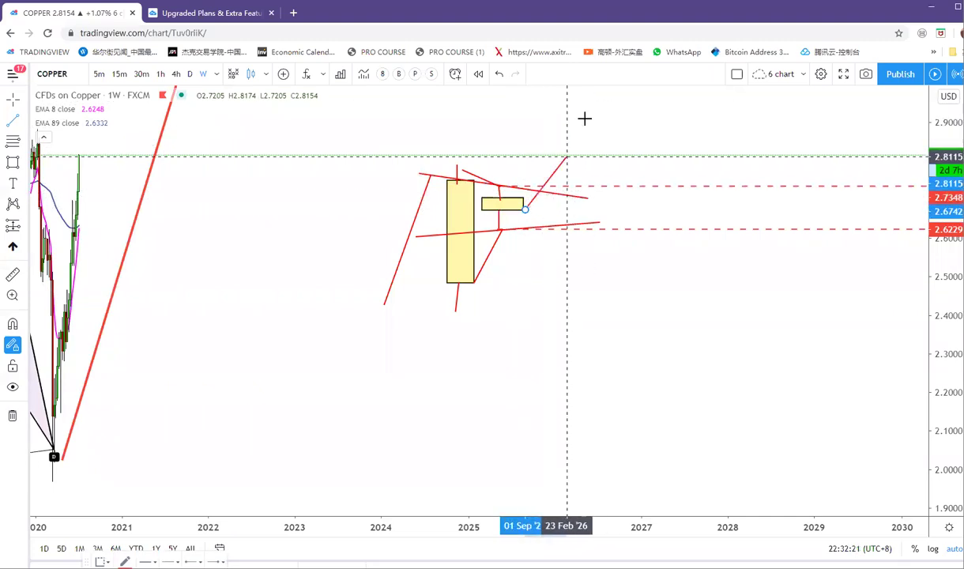
click(588, 105)
drag(648, 170, 644, 170)
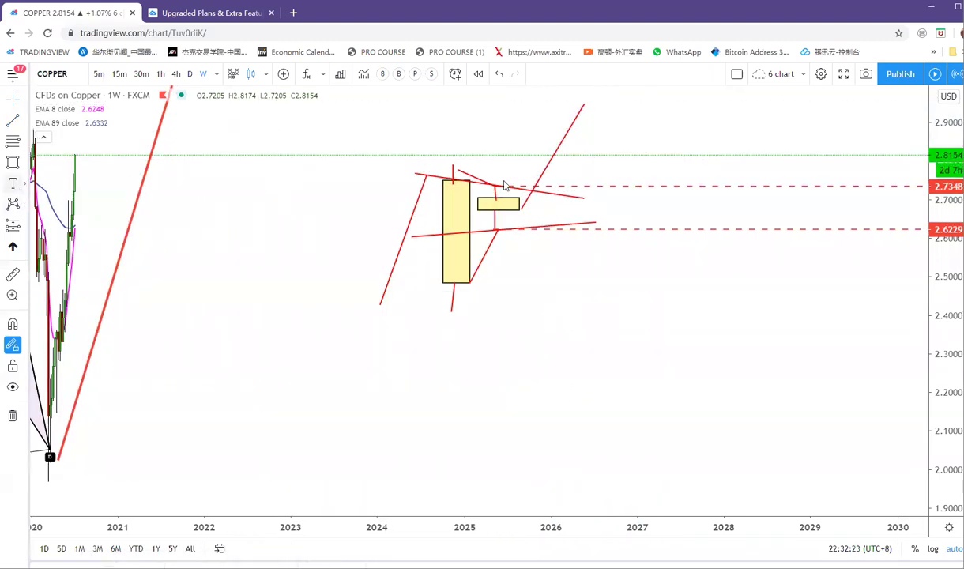
Add the text "Inside bar as a Trend Continuation pattern if the breakout direction is the same as the mother bar" below the bars.
click(12, 182)
click(585, 271)
text(d)
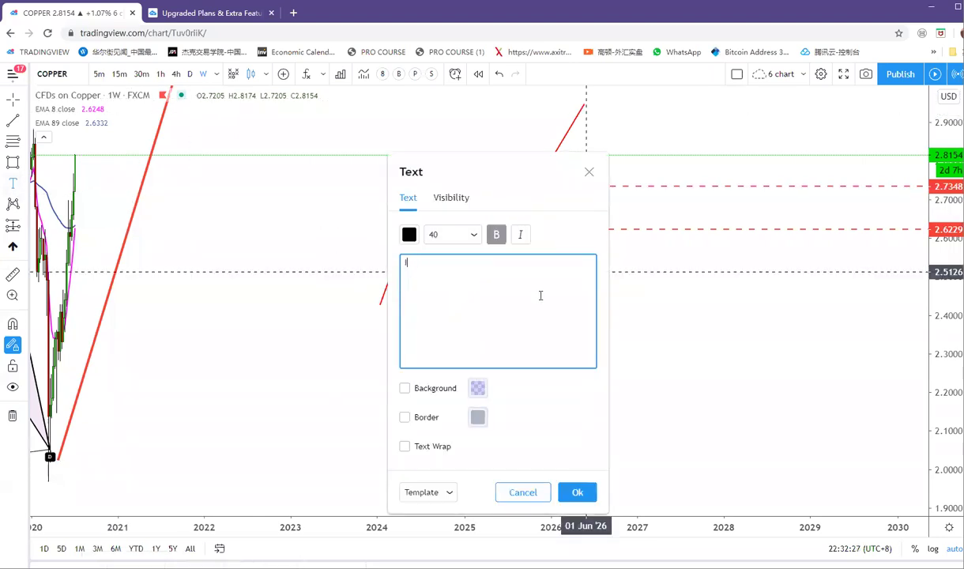
text(Insiede bar as)
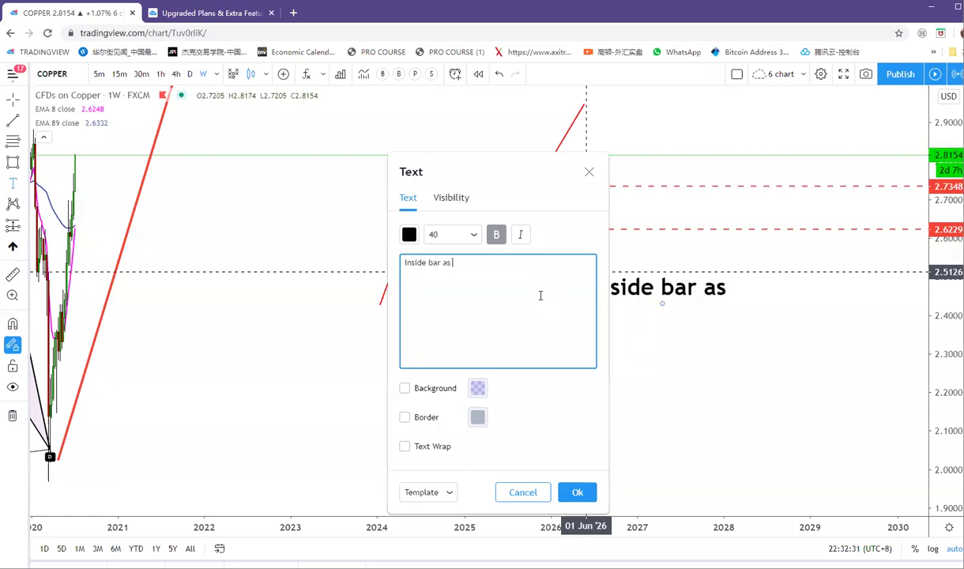
text(d Continuation pattern)
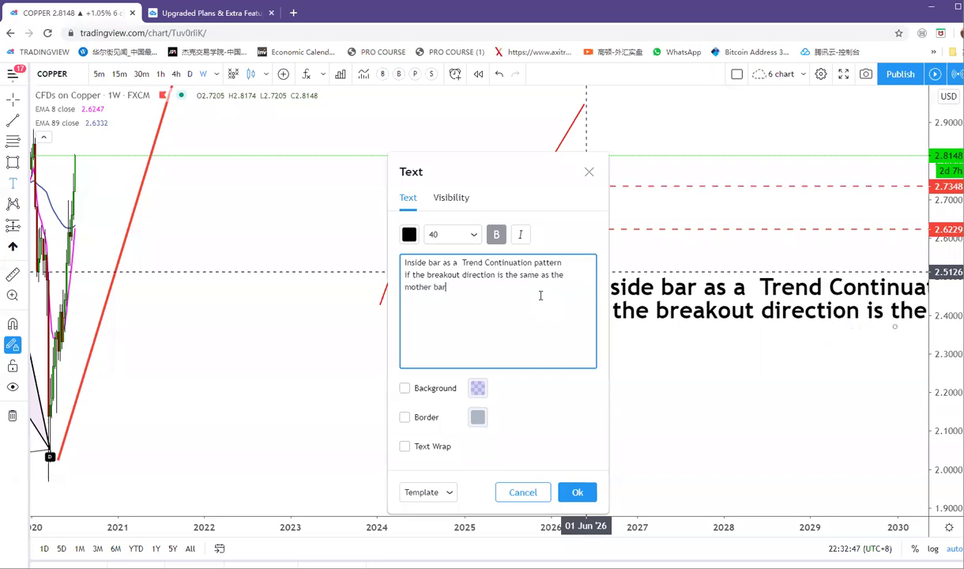
click(573, 487)
drag(714, 310, 369, 356)
drag(585, 286, 575, 277)
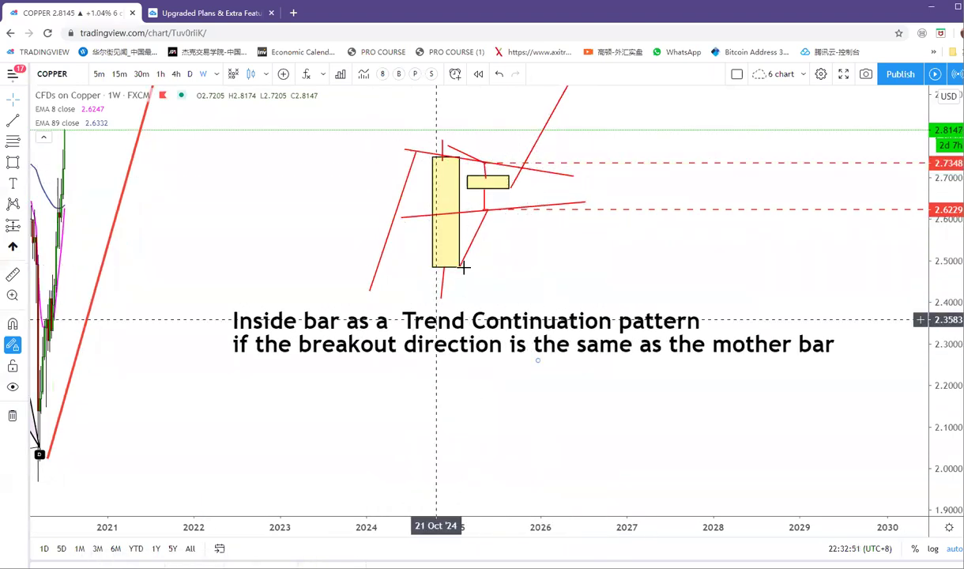
Draw a wide rectangle below the note from about 1.87 to 1.79, spanning September 2022 to late 2028, and label it "Support".
click(538, 162)
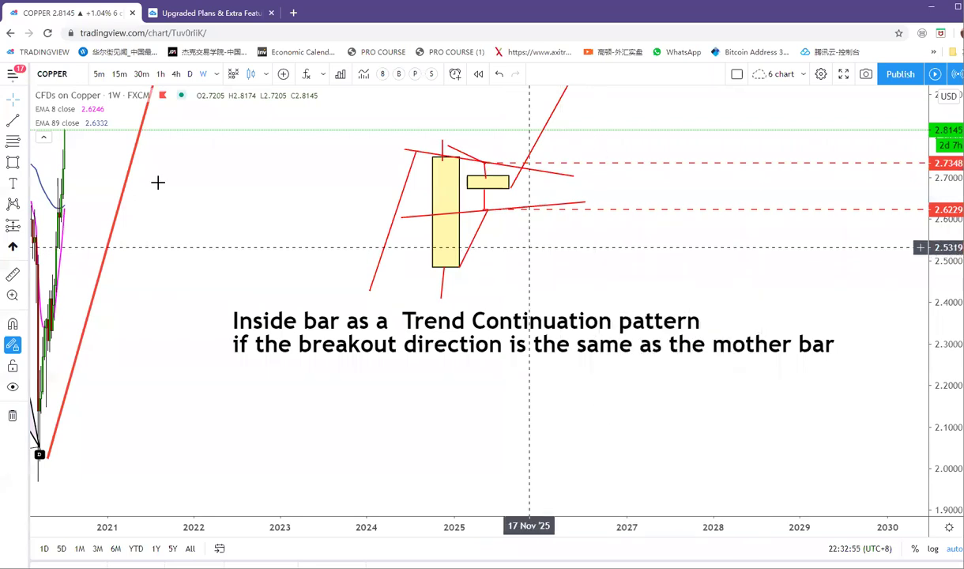
drag(818, 252, 796, 178)
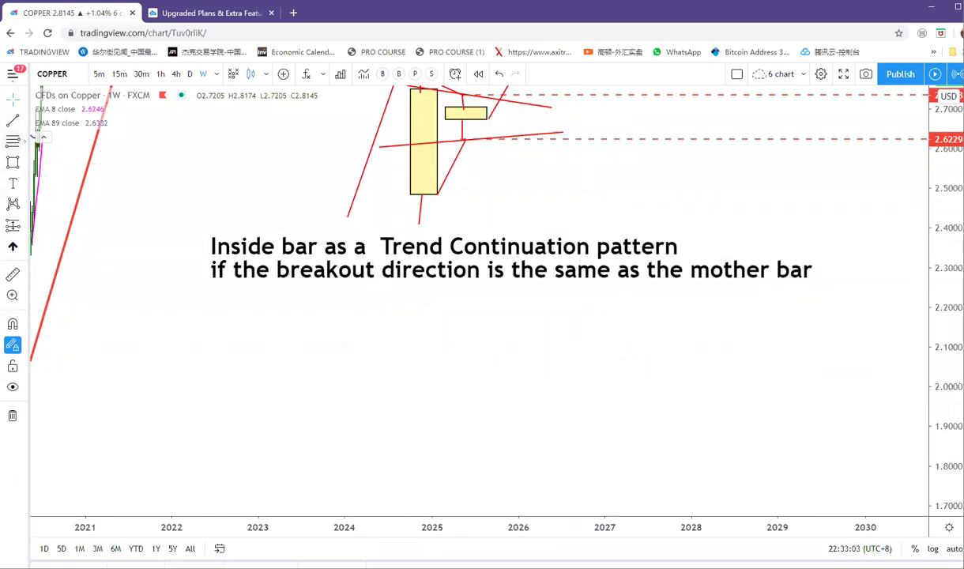
click(14, 164)
click(232, 439)
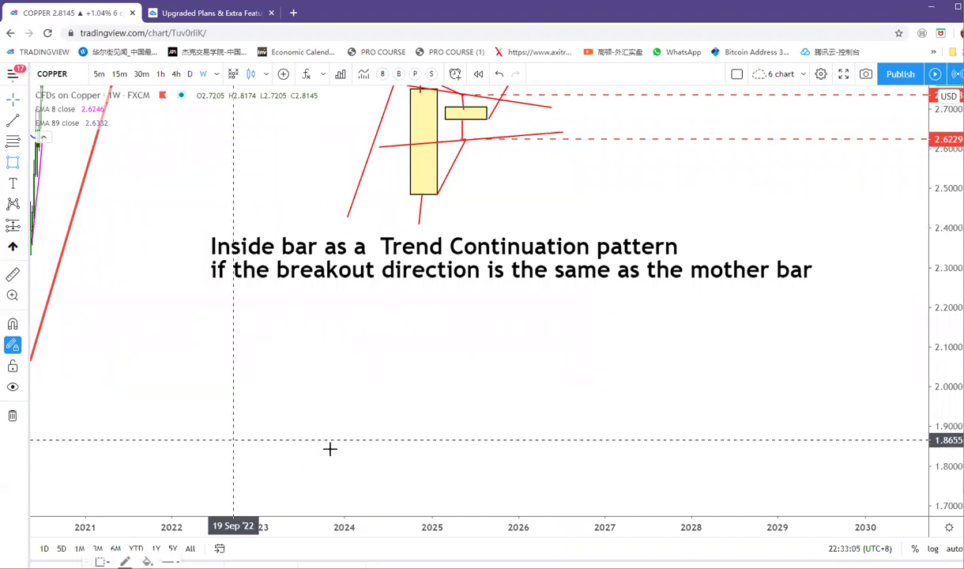
click(768, 469)
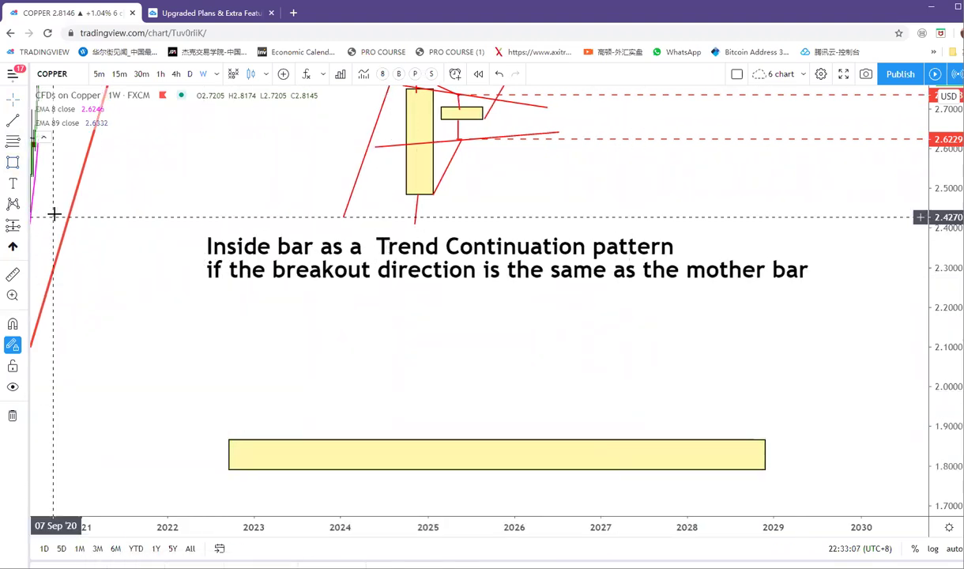
click(451, 398)
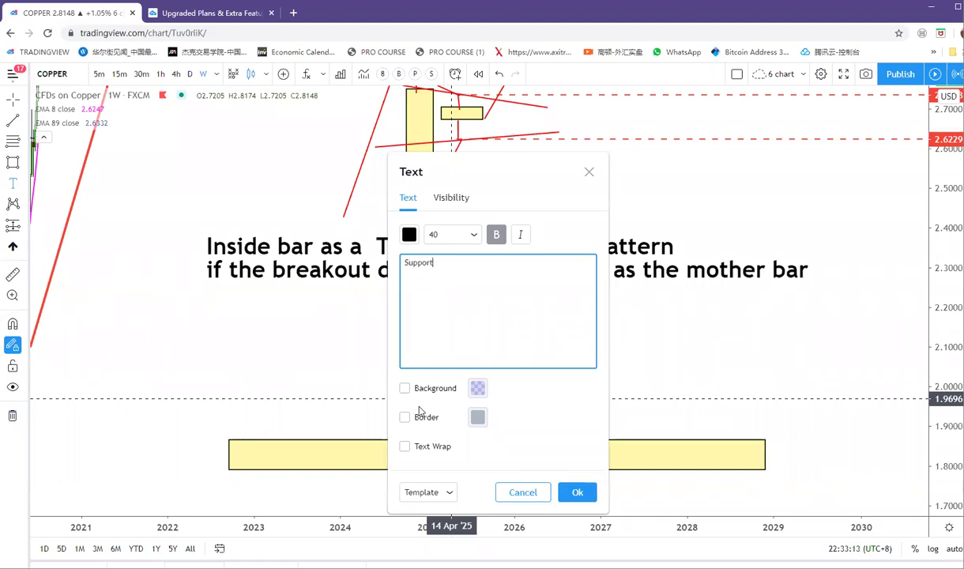
click(583, 493)
drag(506, 414, 415, 456)
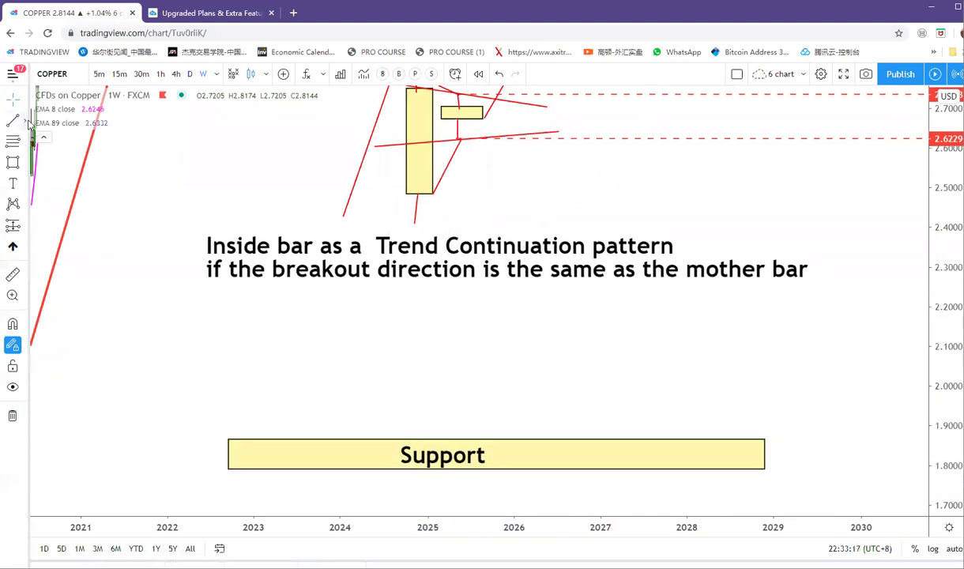
Draw a tall narrow rectangle from about 2.09 down to 1.82 in the support zone at late 2026 and set its background to red.
click(13, 162)
mouse_move(562, 350)
mouse_down()
mouse_move(594, 461)
mouse_move(579, 458)
mouse_up()
double_click(579, 384)
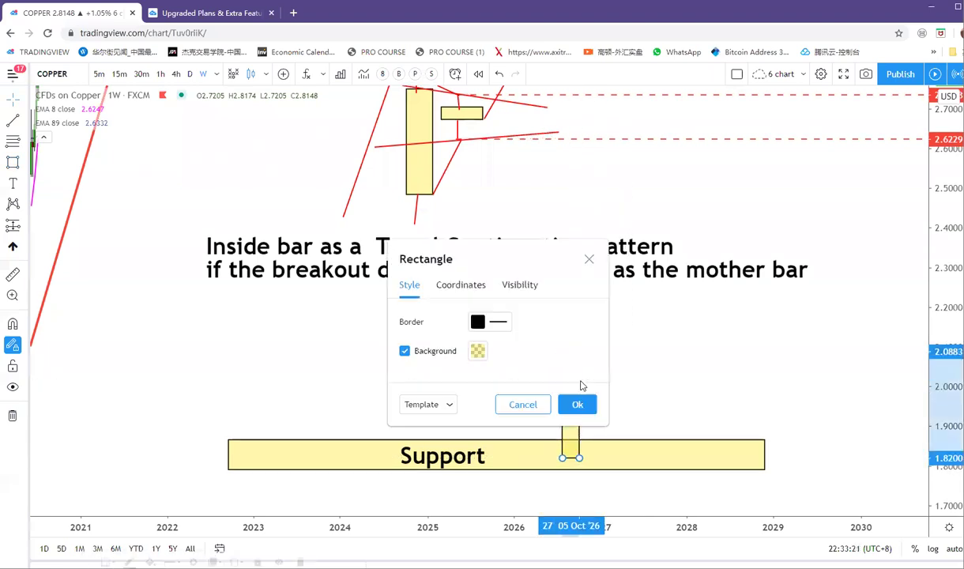
click(477, 350)
click(480, 388)
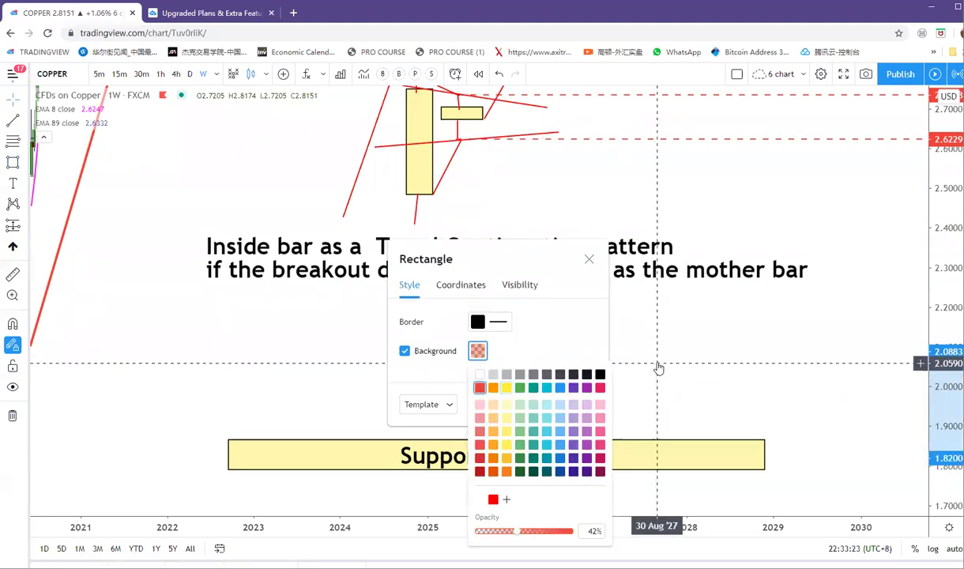
click(659, 368)
Draw a small rectangle from about 1.92 to 1.88 beside the red bar and add short trend-line wicks above and below it.
click(12, 163)
drag(593, 418, 613, 435)
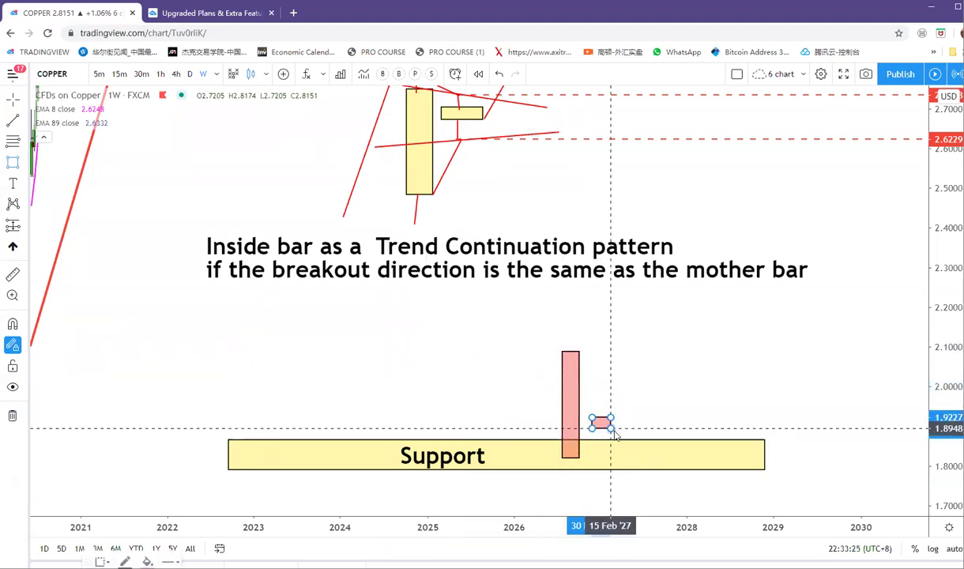
click(12, 121)
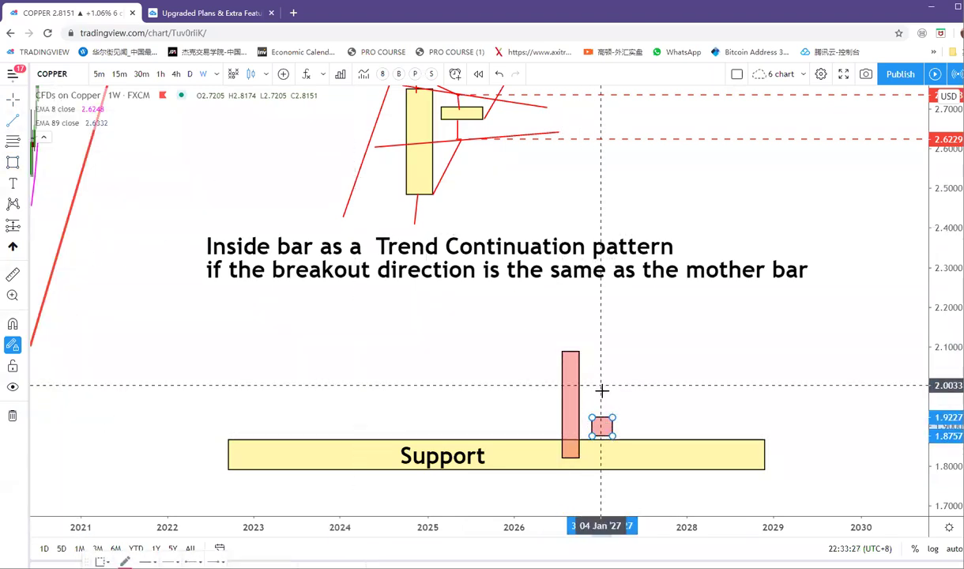
drag(601, 405, 603, 451)
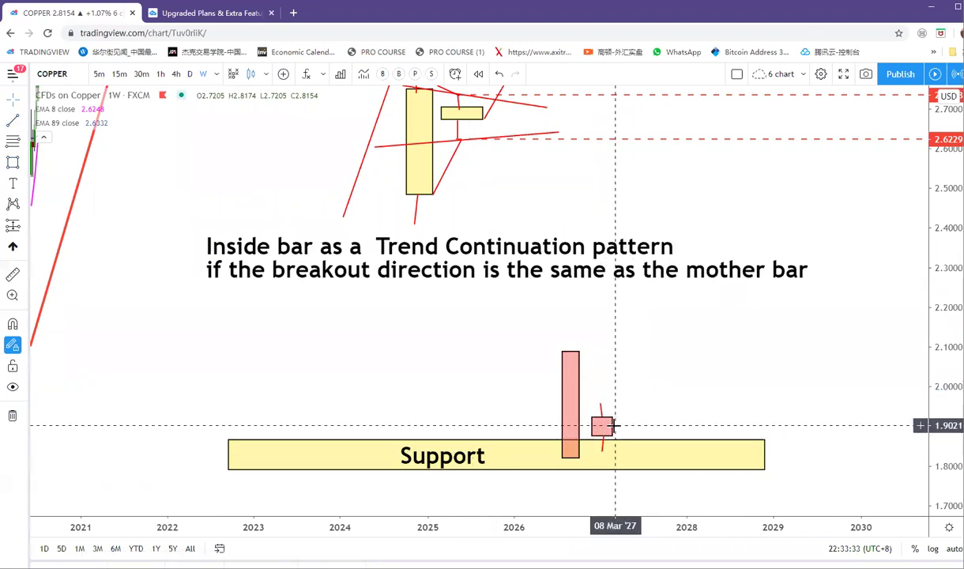
Set the small inside bar's background to green and straighten its upper wick so it stands vertical above the bar.
double_click(603, 425)
click(479, 352)
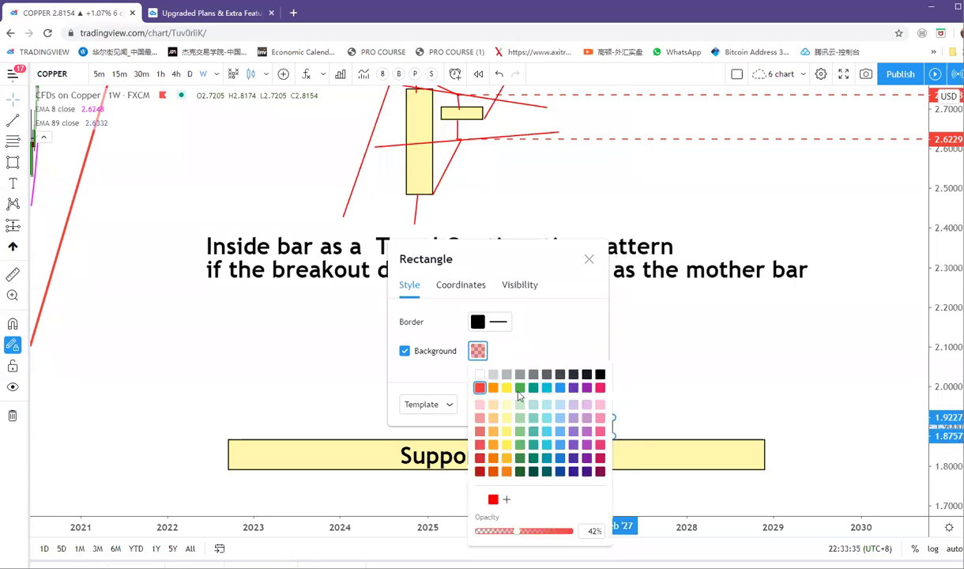
click(561, 344)
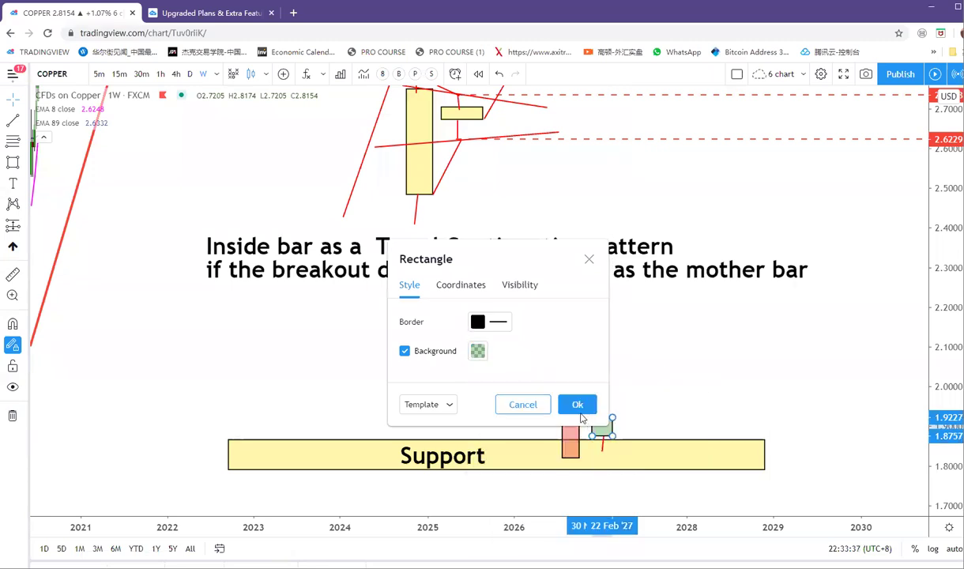
click(642, 380)
drag(686, 383, 688, 312)
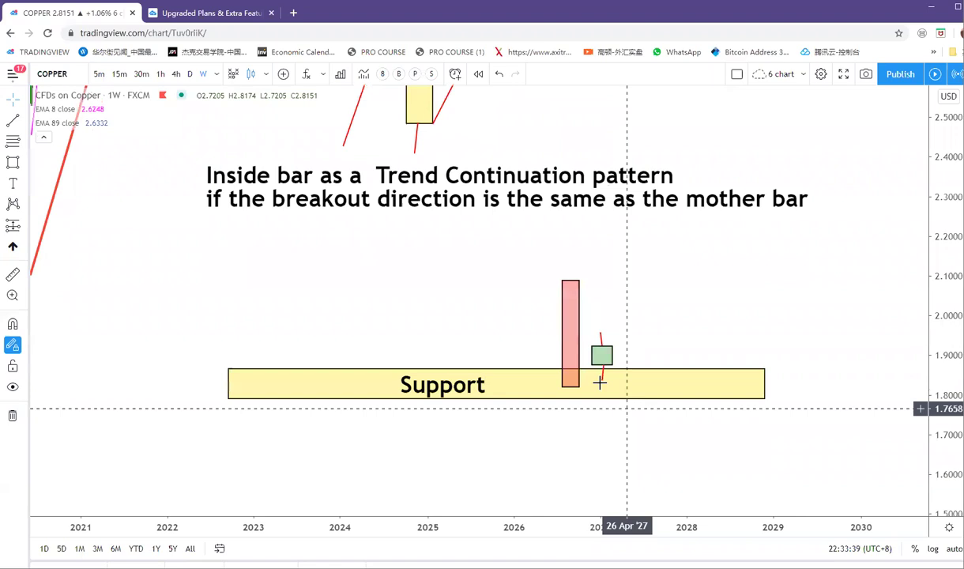
click(602, 333)
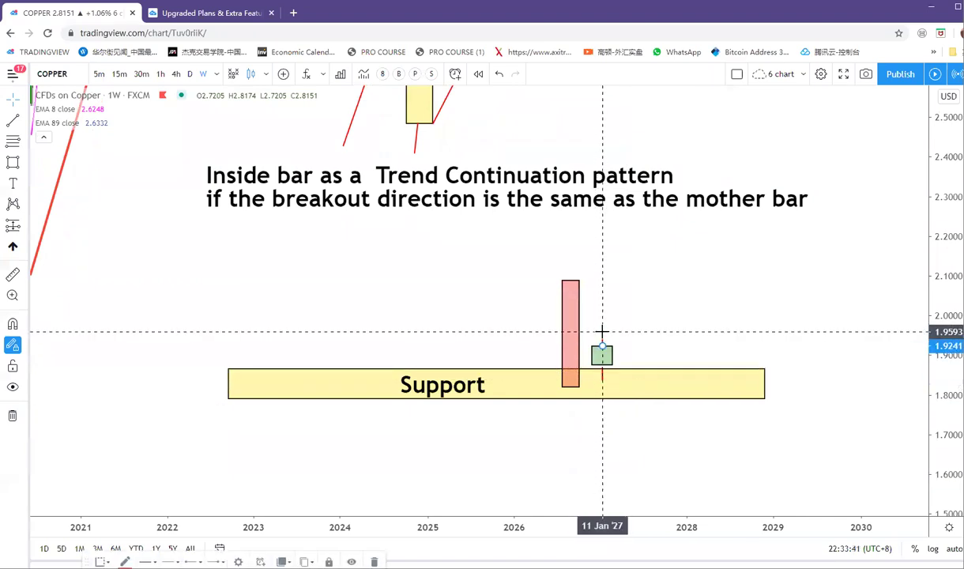
Add the text "Q: If the bearish continue It will form an Inside Bar break down?" and place it above the bars.
click(12, 183)
click(683, 253)
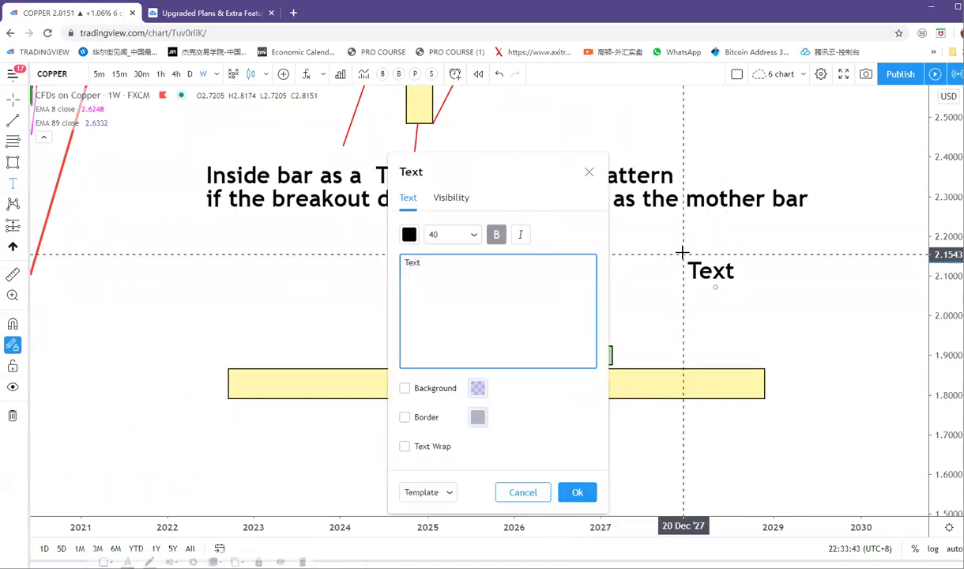
text(d)
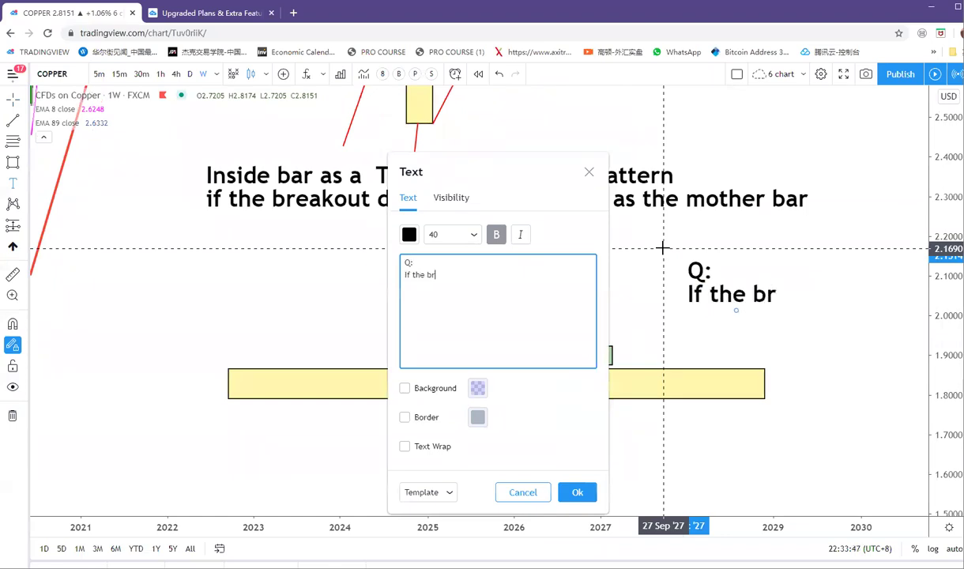
text(continue)
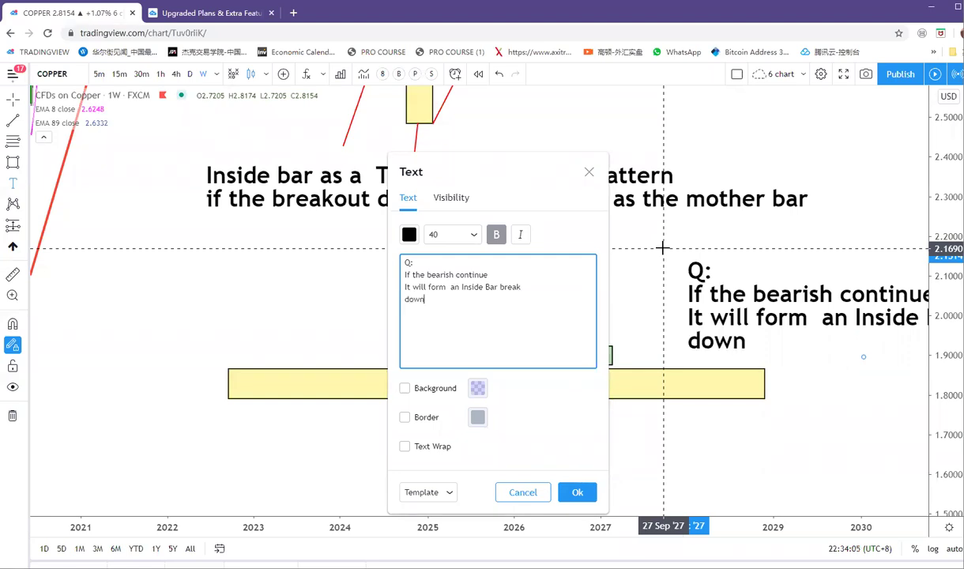
click(577, 491)
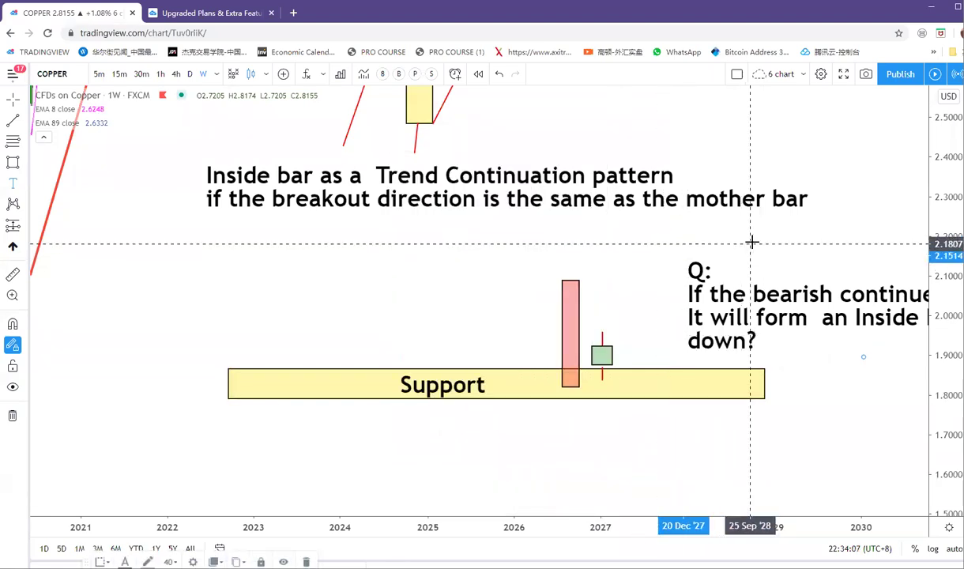
mouse_move(675, 276)
mouse_down()
mouse_move(597, 272)
mouse_move(596, 237)
mouse_up()
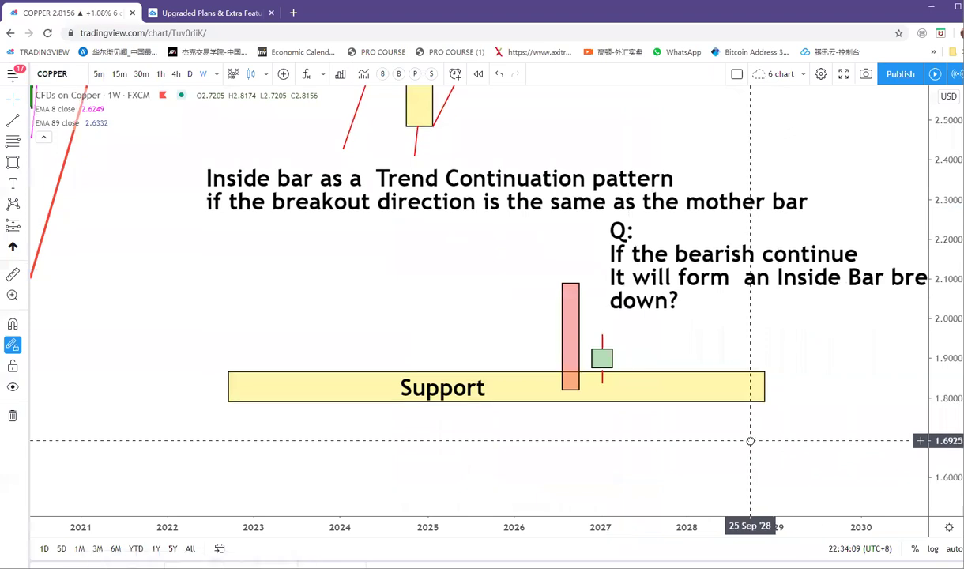
Draw a tall rectangle from about 1.90 down to 1.66 beside the small green bar and set its background to red.
click(13, 162)
mouse_move(617, 357)
mouse_down()
mouse_move(632, 378)
mouse_move(626, 453)
mouse_up()
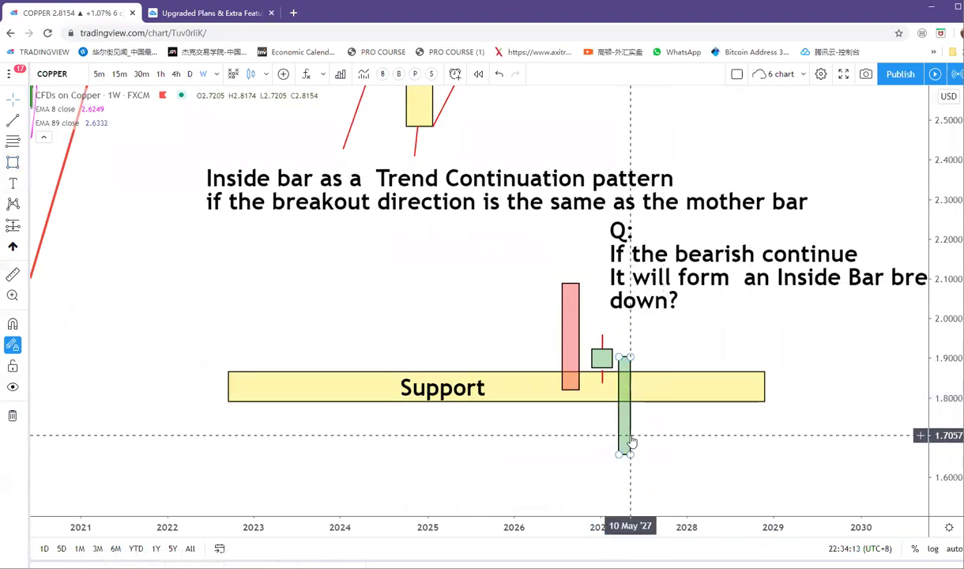
double_click(626, 437)
click(479, 351)
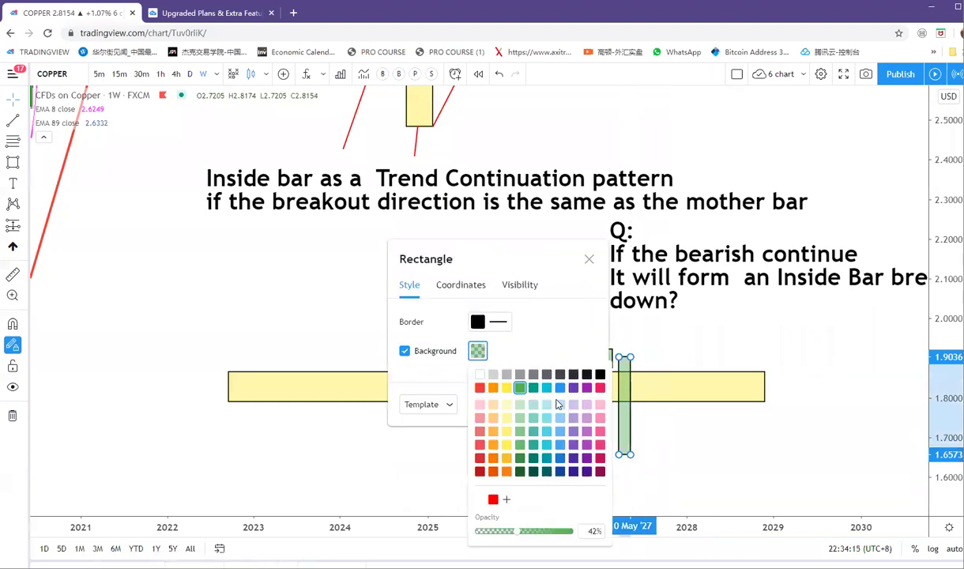
click(480, 388)
click(577, 403)
Widen the new red bar to about the inside bar's width and draw an X of two trend lines at its lower end.
right_click(624, 391)
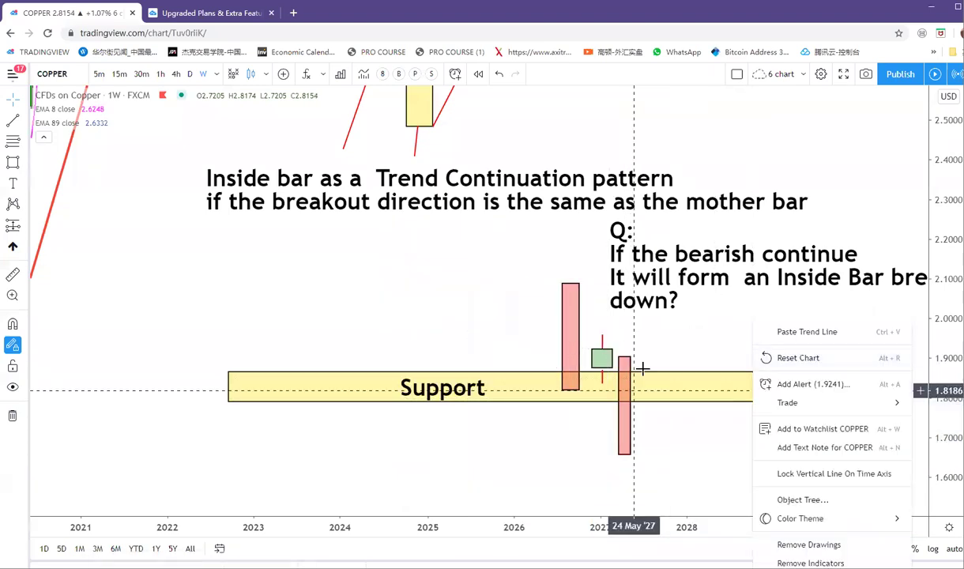
drag(631, 358, 641, 356)
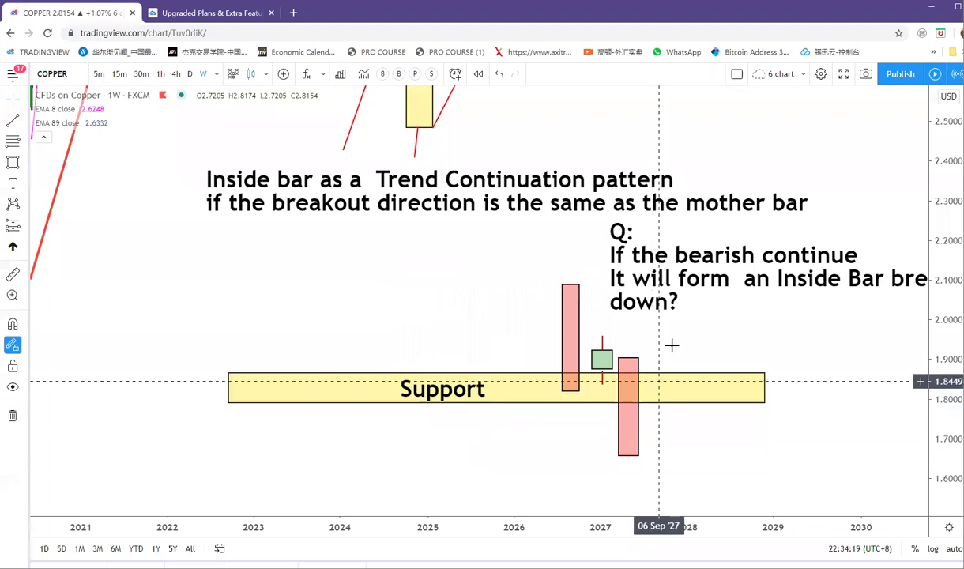
mouse_move(607, 485)
mouse_down()
mouse_move(649, 443)
mouse_move(645, 485)
mouse_up()
Draw a rectangle from about 1.88 up to 2.00 at late 2027, set its background to green and widen it slightly.
click(13, 162)
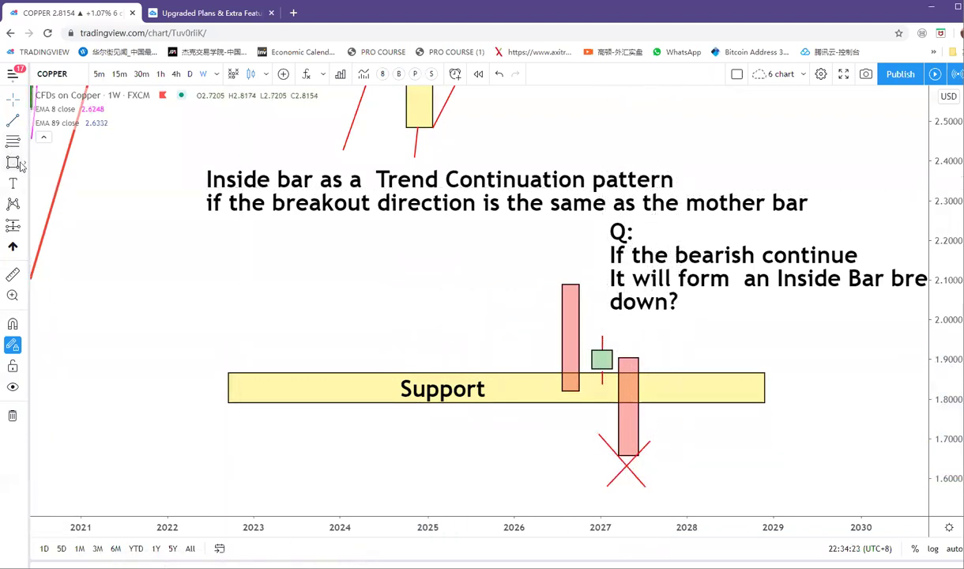
drag(656, 366, 666, 339)
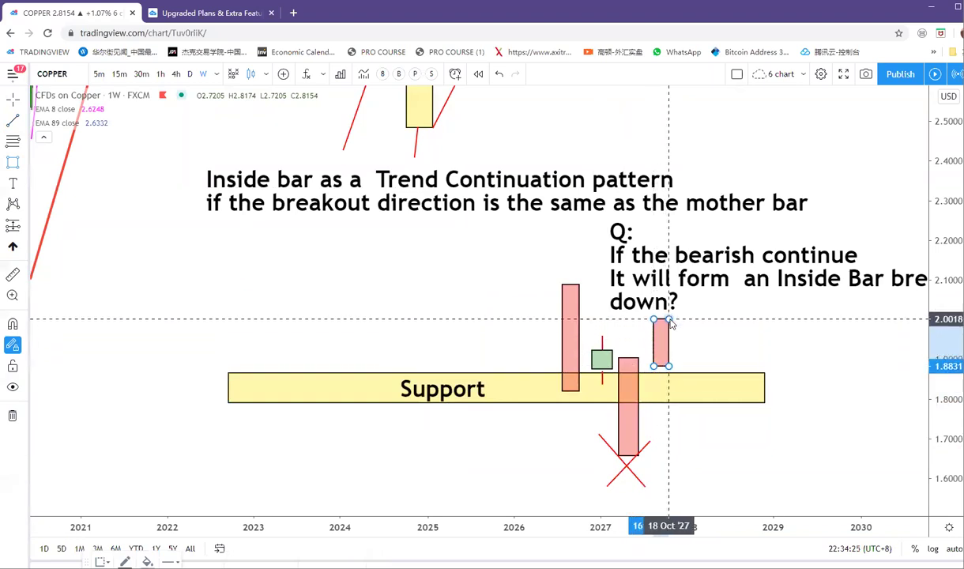
double_click(668, 338)
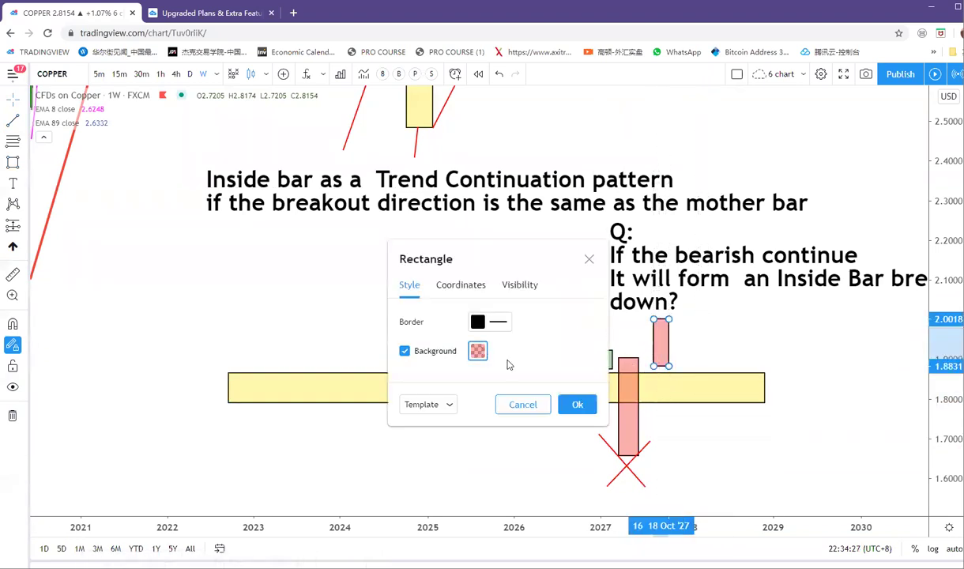
click(478, 350)
click(760, 355)
drag(669, 320, 667, 318)
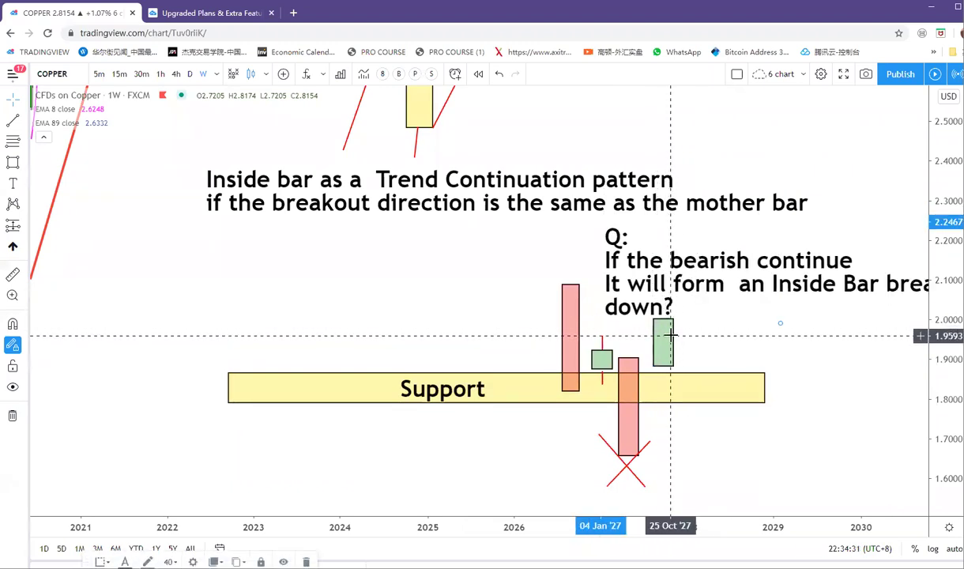
Move the question note to the left of the bars and shift the new green bar next to the tall breakdown bar.
click(579, 269)
drag(667, 288, 261, 283)
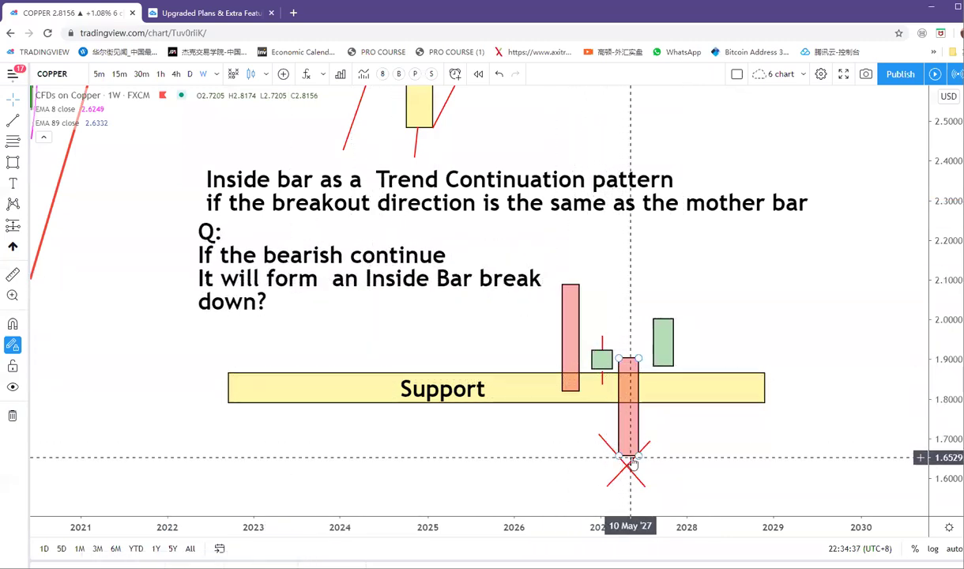
mouse_move(664, 338)
mouse_down()
mouse_move(653, 341)
mouse_move(657, 323)
mouse_up()
click(672, 313)
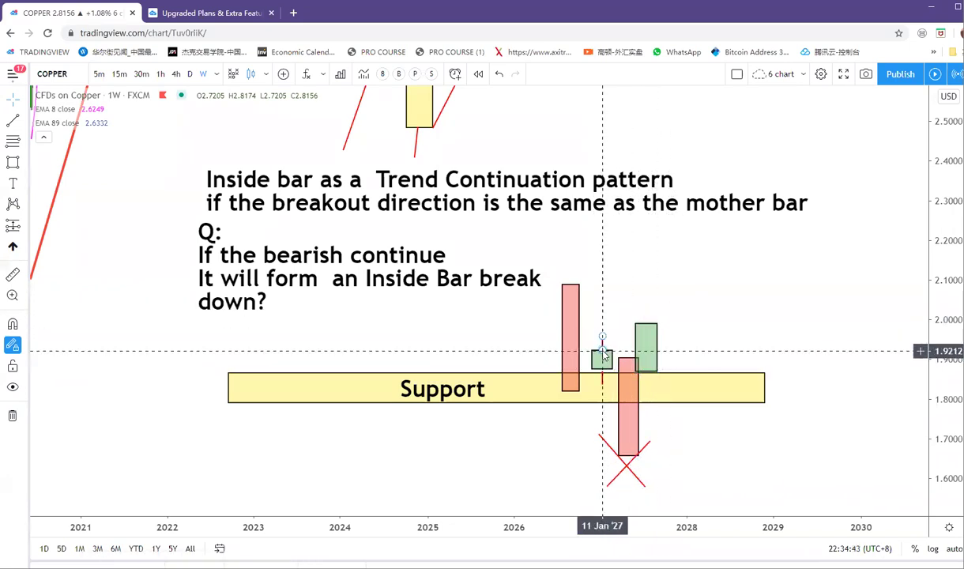
drag(653, 346, 659, 346)
Add the text "Inside Bar reversal" and place it to the upper right of the green bar.
click(12, 185)
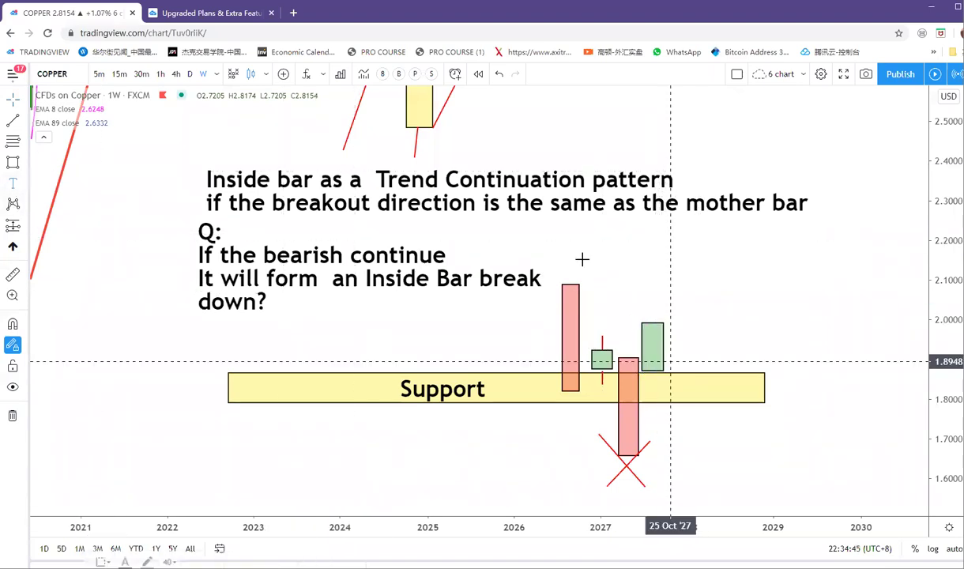
click(702, 332)
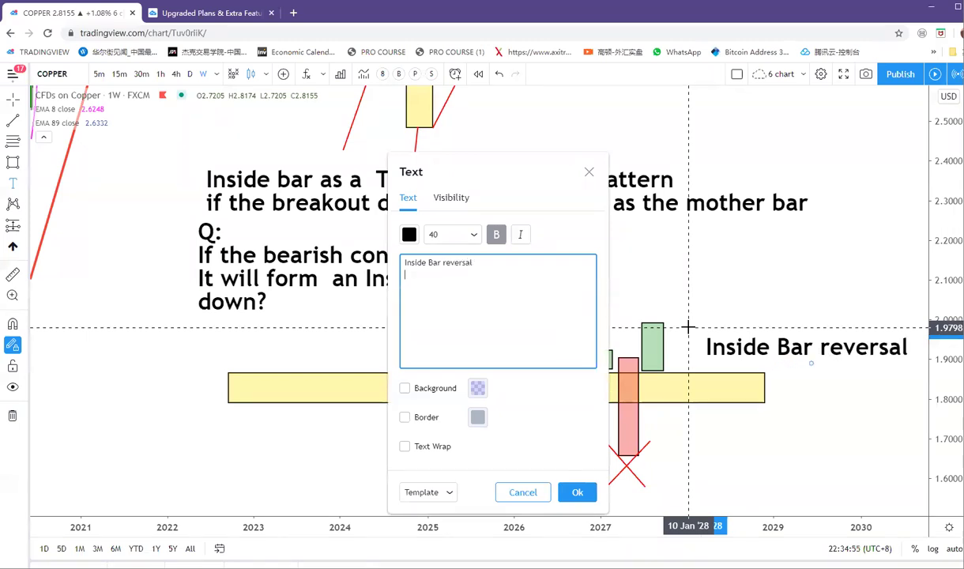
click(578, 491)
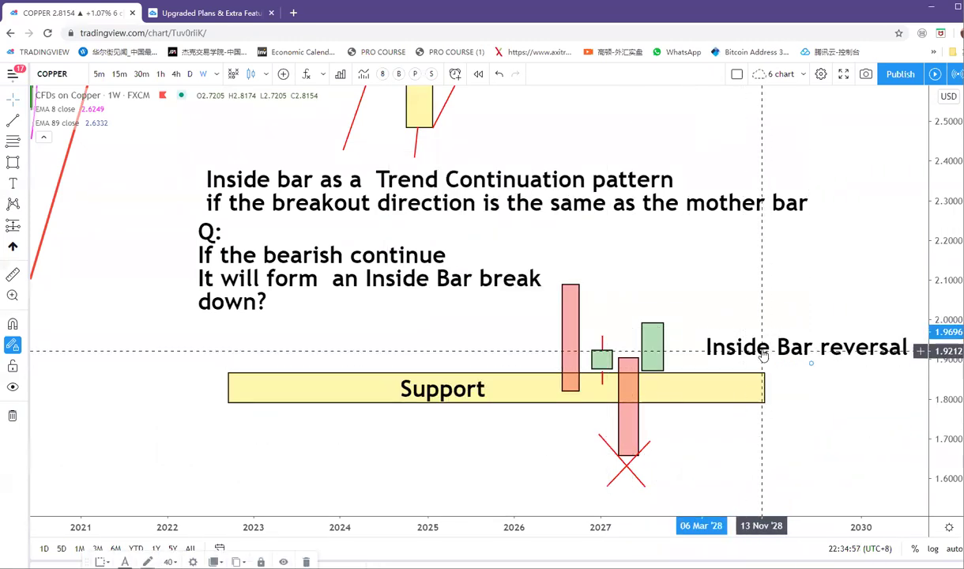
drag(761, 347, 741, 301)
Move the "Support" label to the right end of the zone and draw a plus sign between it and "Inside Bar reversal".
drag(452, 391, 758, 388)
click(781, 311)
mouse_move(725, 348)
mouse_down()
mouse_move(773, 345)
mouse_move(746, 365)
mouse_up()
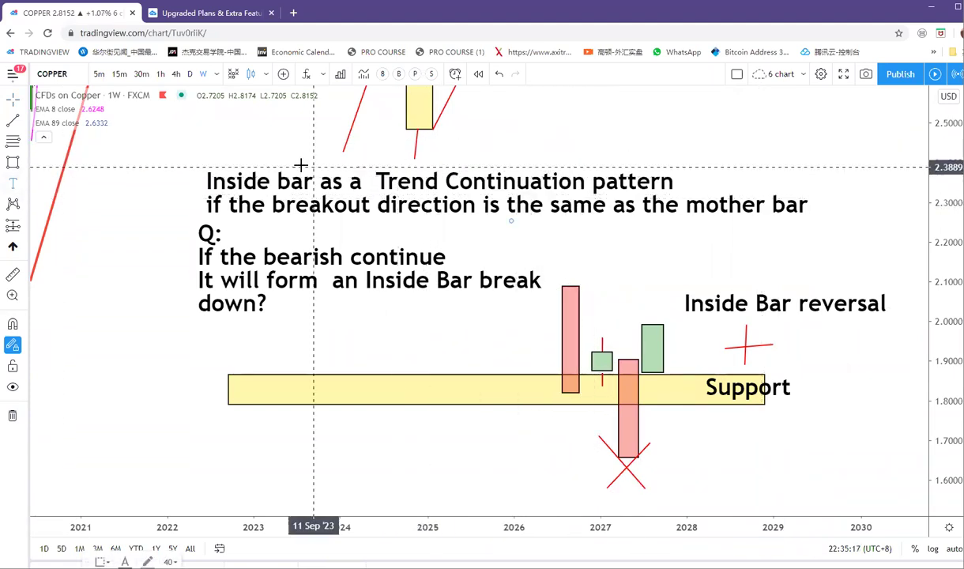
Highlight the words "Trend Continuation" in the upper note with a green rectangle.
drag(348, 157, 593, 198)
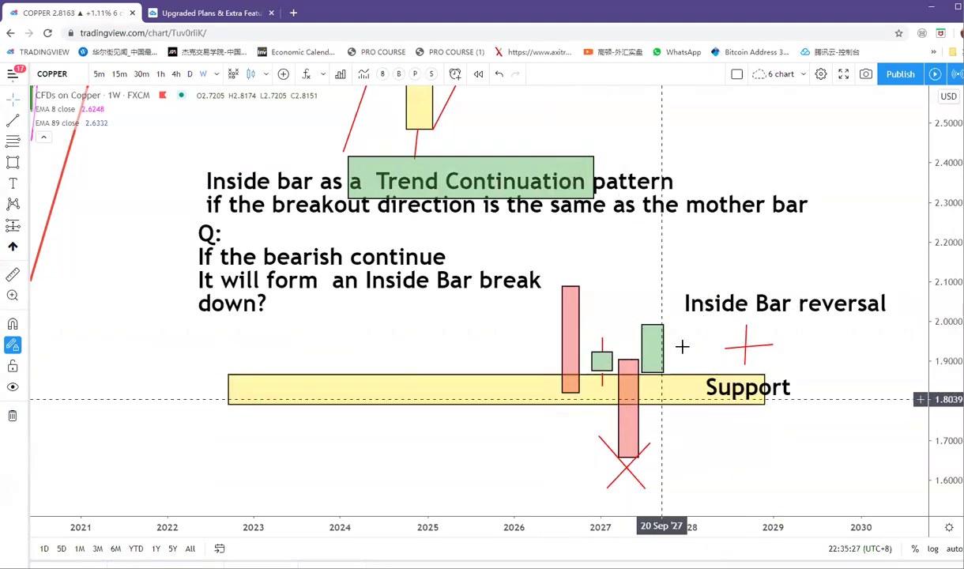
right_click(652, 254)
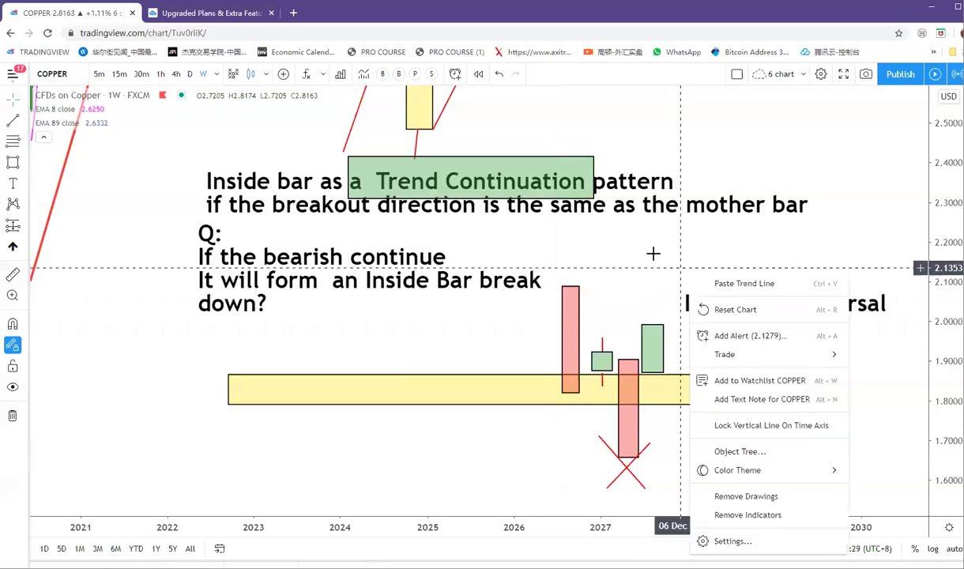
click(548, 162)
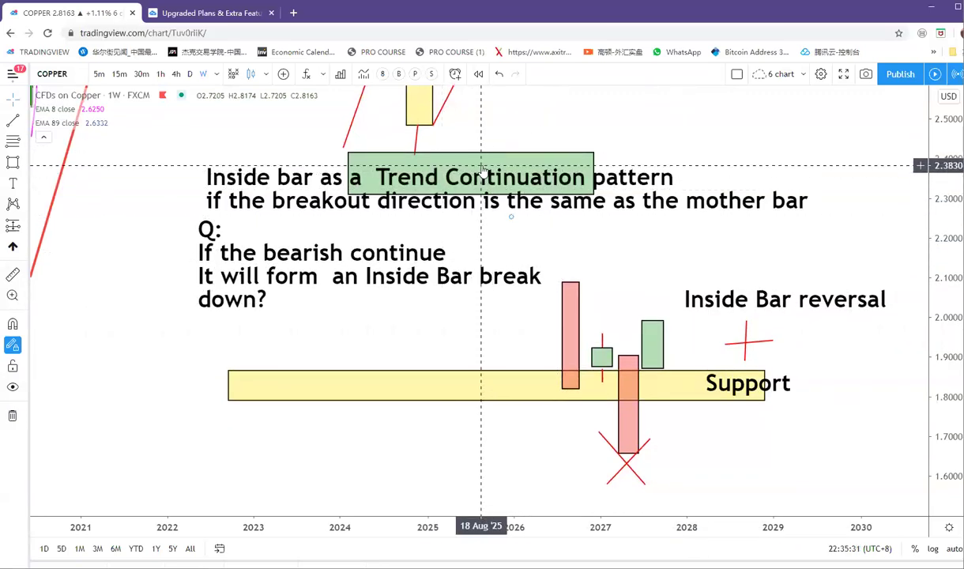
Examine the weekly copper price candles and EMAs from 2015 to 2020.
drag(227, 343, 550, 503)
drag(545, 286, 591, 380)
drag(149, 426, 328, 335)
scroll(753, 297, down, 3)
drag(753, 297, 844, 342)
drag(944, 241, 945, 364)
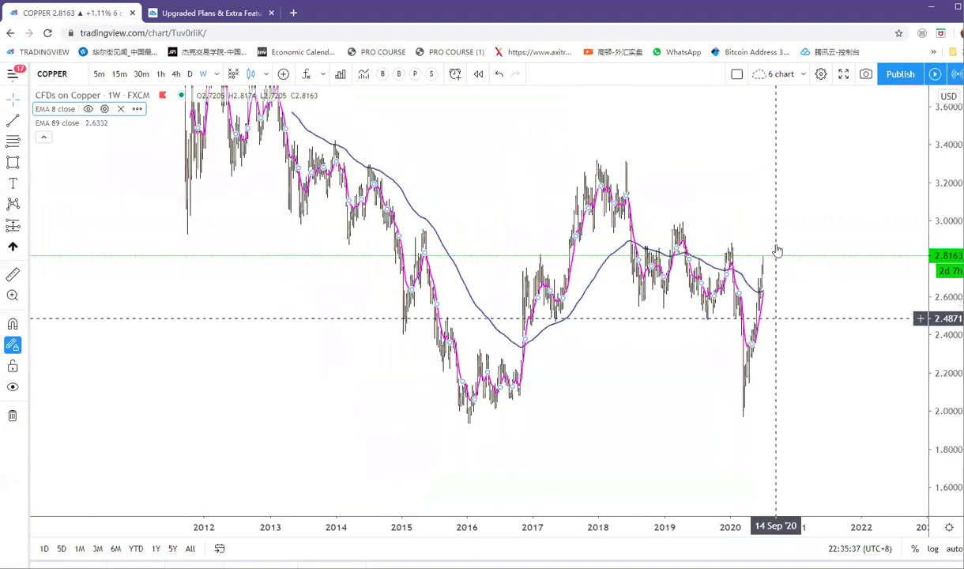
scroll(776, 237, up, 1)
scroll(682, 301, up, 3)
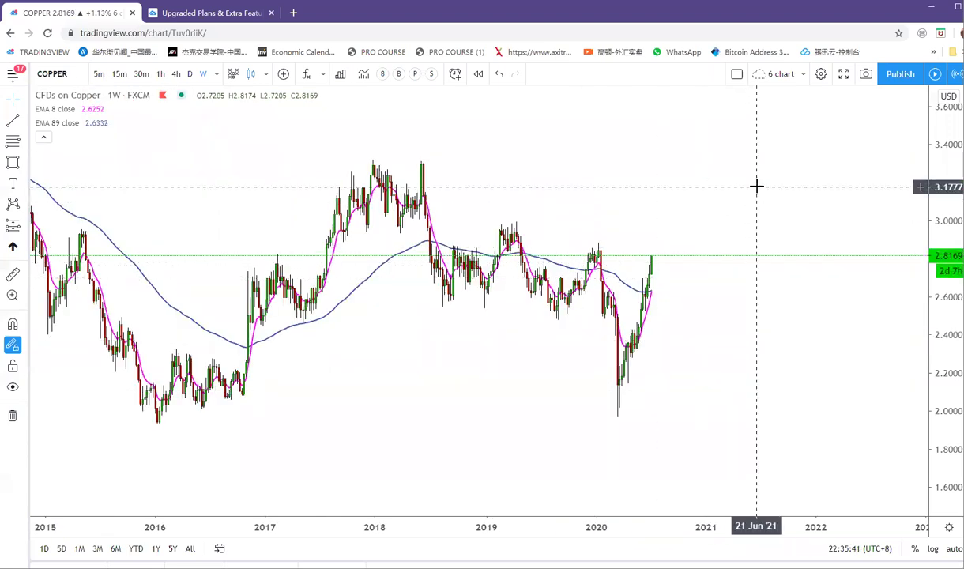
Switch the chart to the SHCOMP symbol and show its weekly candles from 2016 to 2020.
text(SHCOMP)
key(Return)
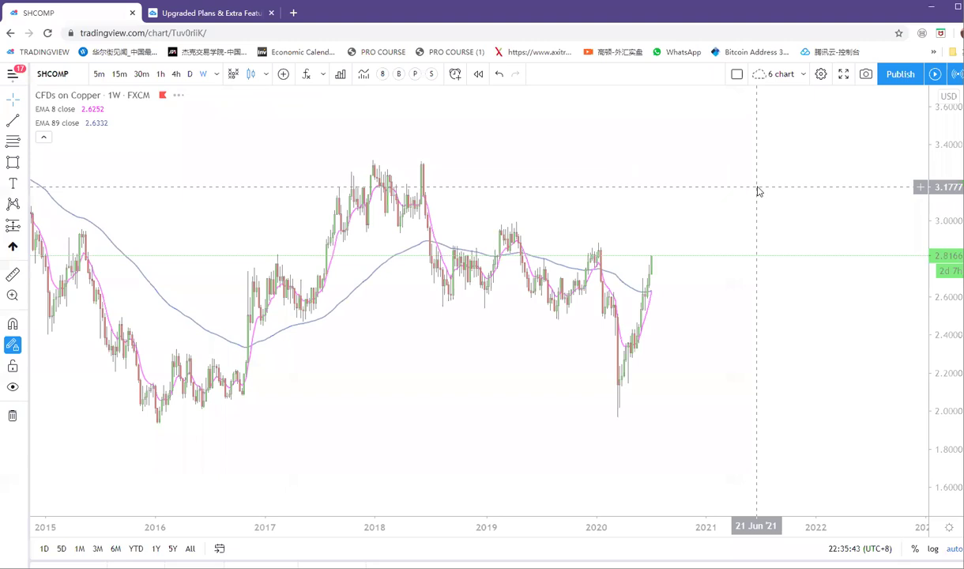
scroll(651, 228, up, 2)
scroll(766, 308, up, 1)
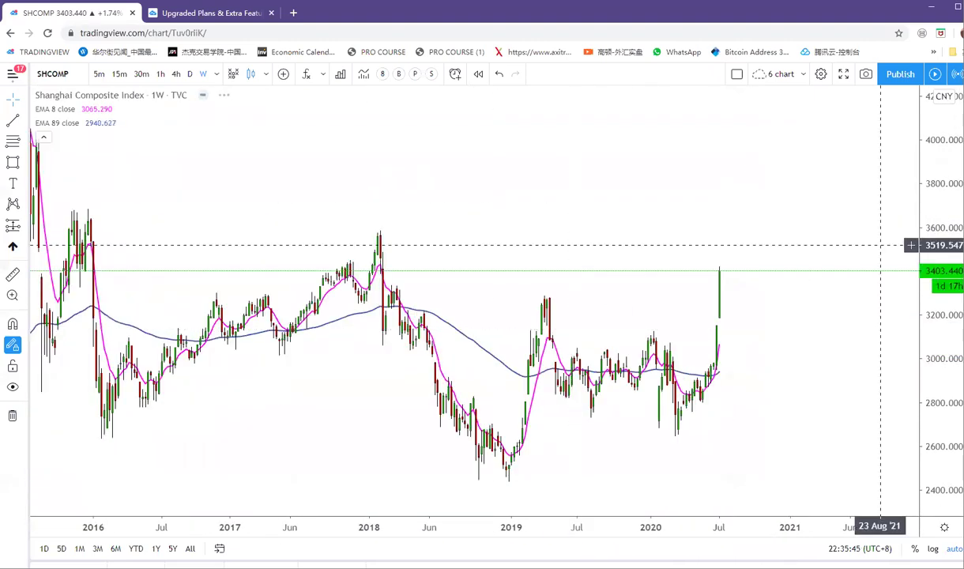
Open the published idea "China Stock Market starts to rally" and examine its triangle breakout and target arrows.
click(962, 207)
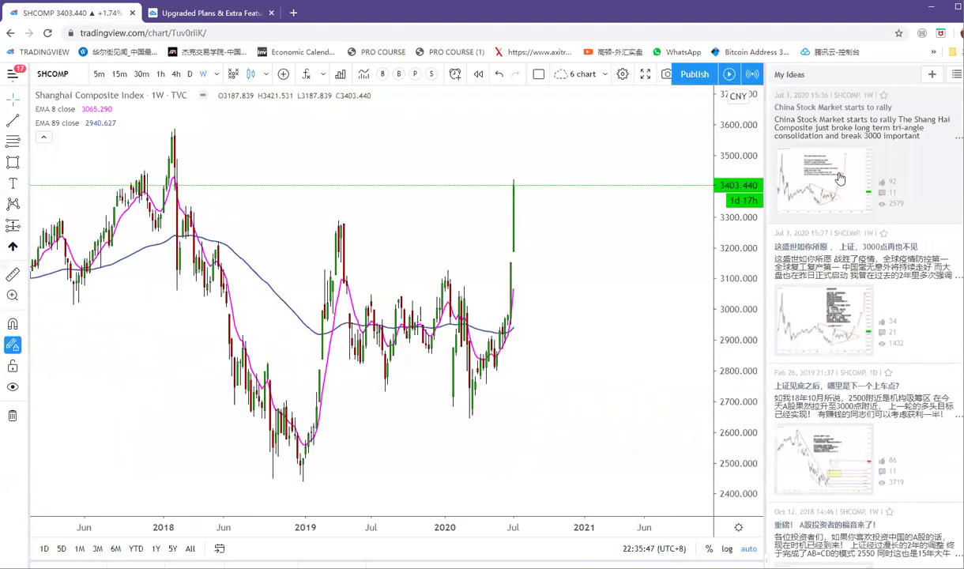
click(836, 174)
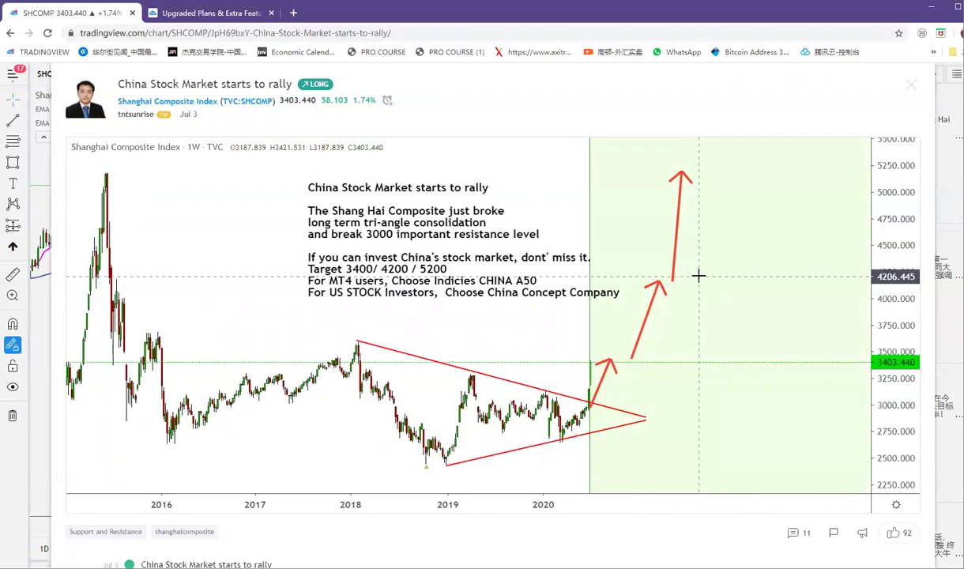
drag(694, 289, 798, 296)
scroll(633, 362, up, 1)
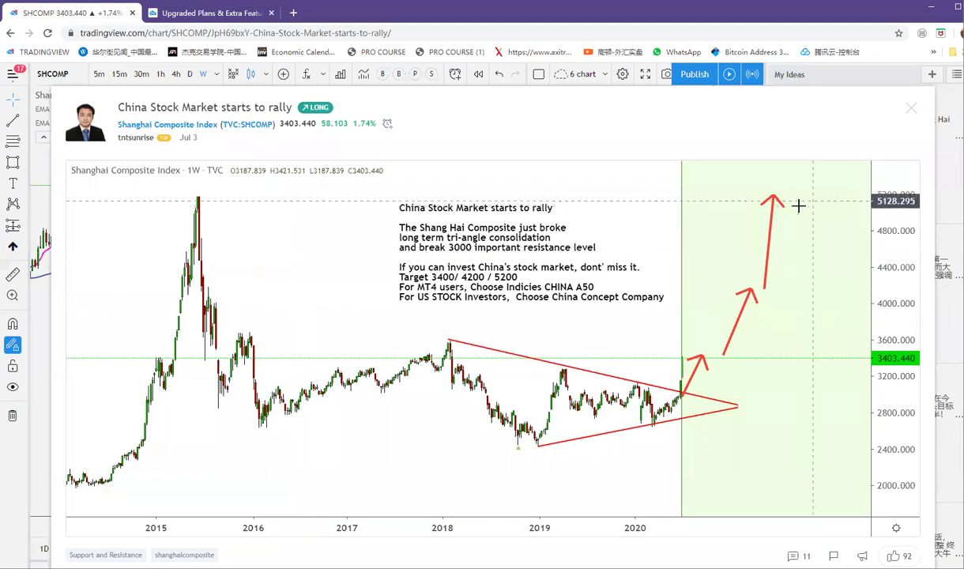
Close the published idea and switch the chart to the Hang Seng Index (HSI).
click(911, 109)
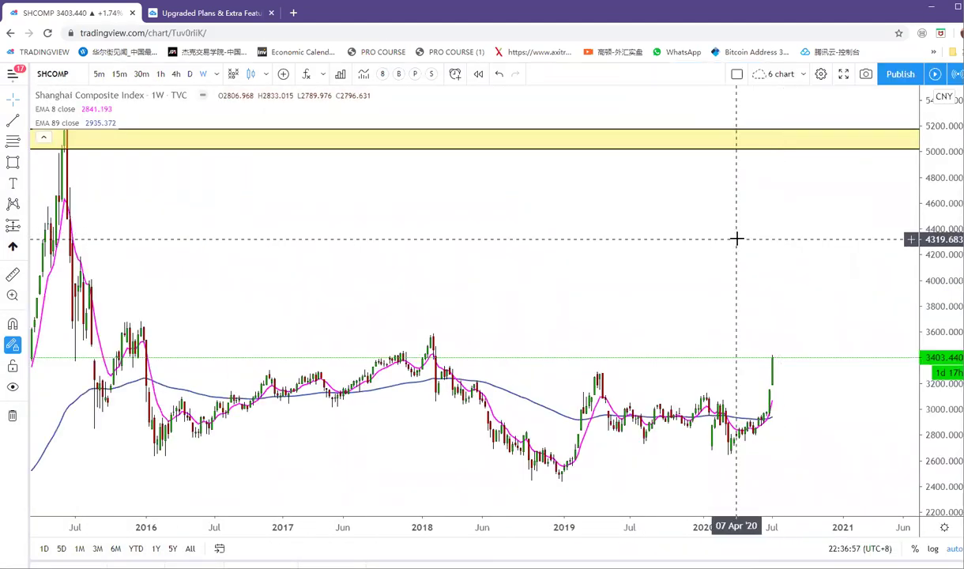
key(Down)
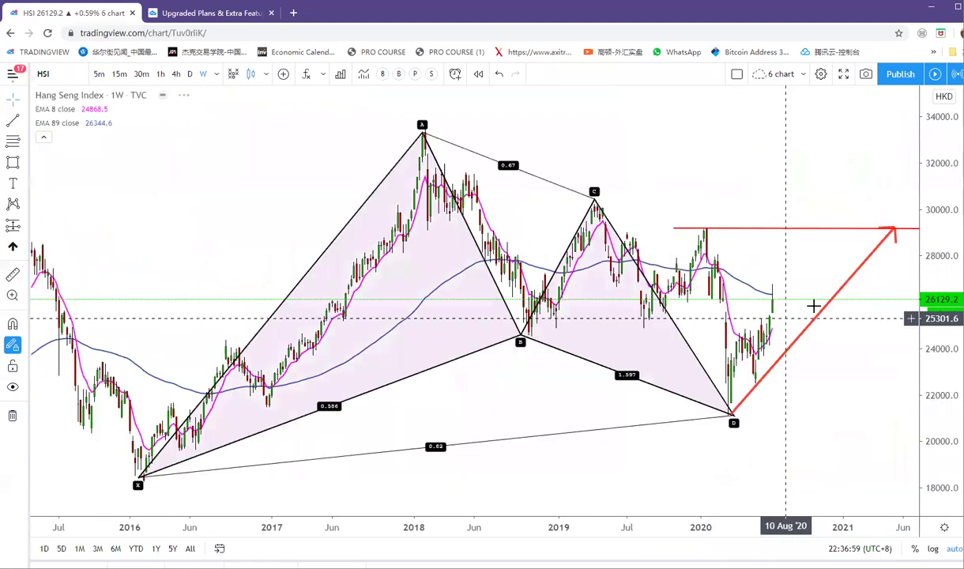
Examine the harmonic pattern and the upward target arrow on the weekly Hang Seng chart.
scroll(376, 330, down, 1)
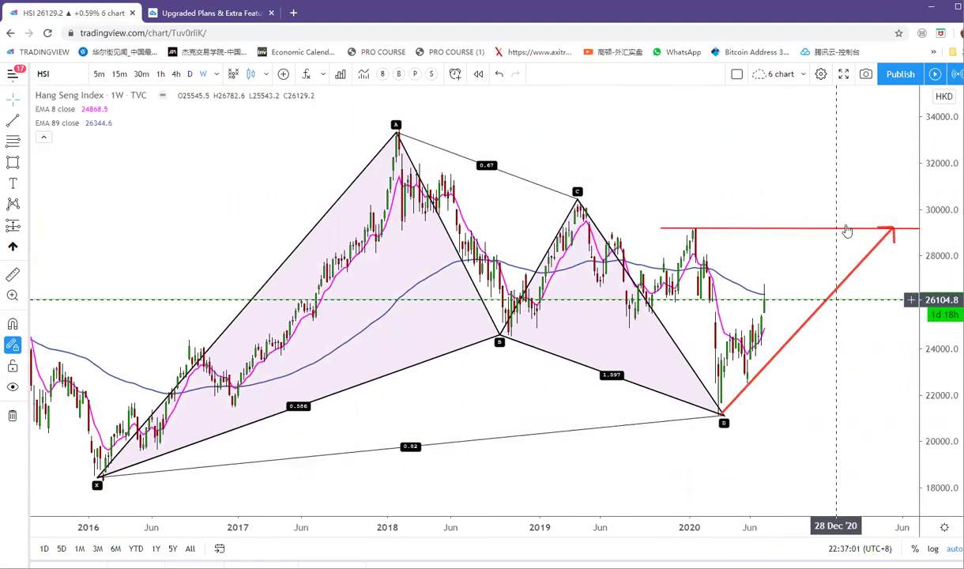
scroll(366, 295, down, 2)
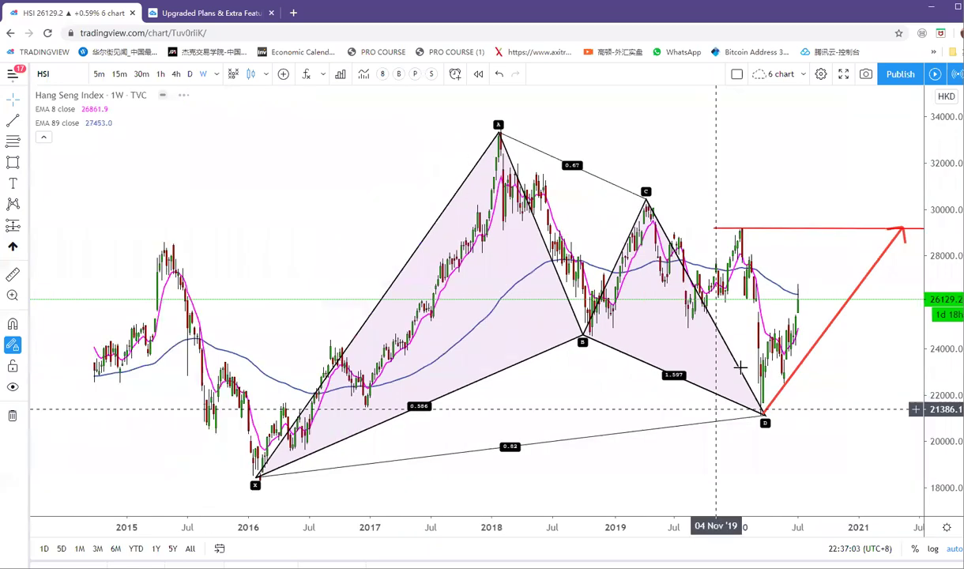
scroll(740, 367, up, 1)
drag(674, 178, 537, 177)
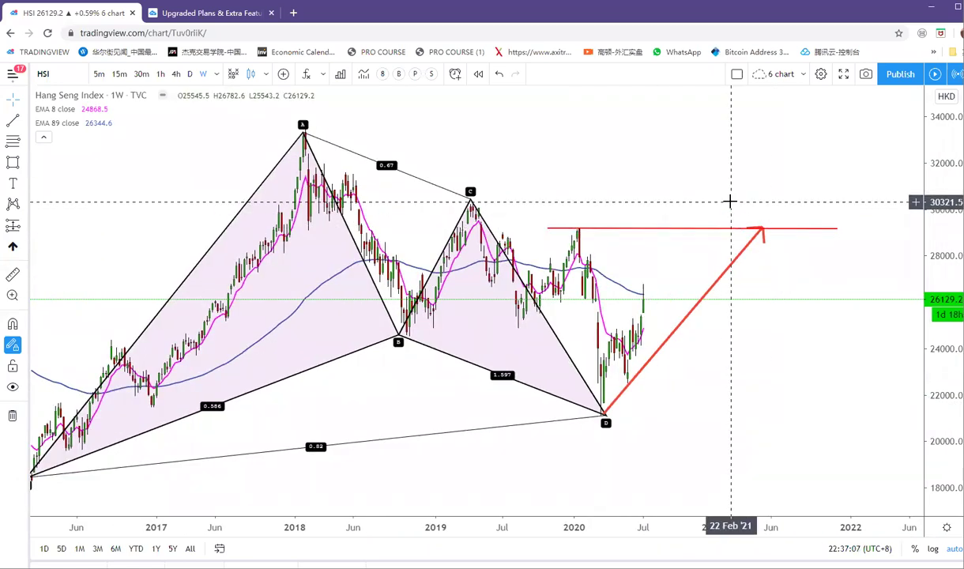
Search for XIAOMI and load the HKEX-listed stock XIAOMI-W (1810) on the chart.
text(XIAOMI)
key(Return)
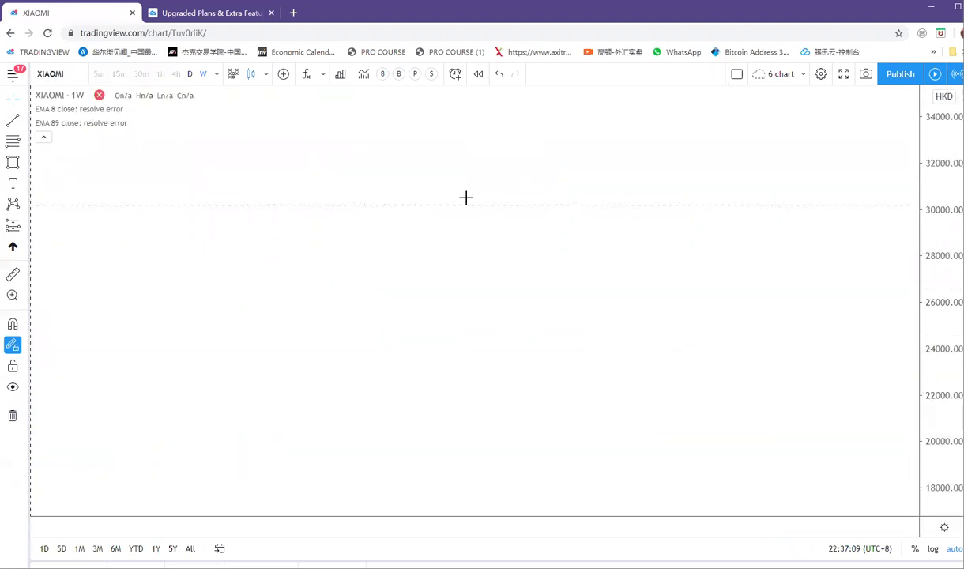
text(XIOAOMI)
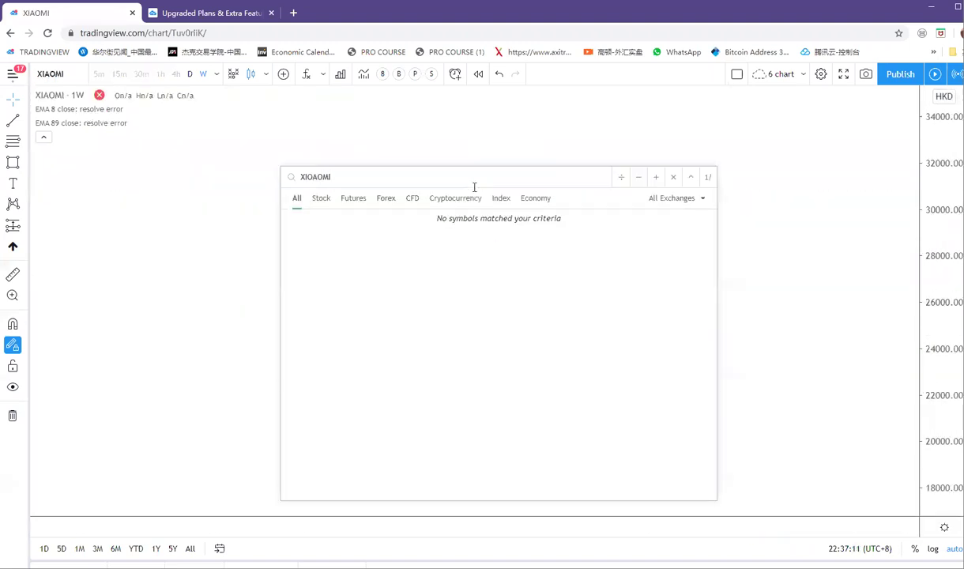
key(BackSpace)
key(BackSpace)
text(AOMI)
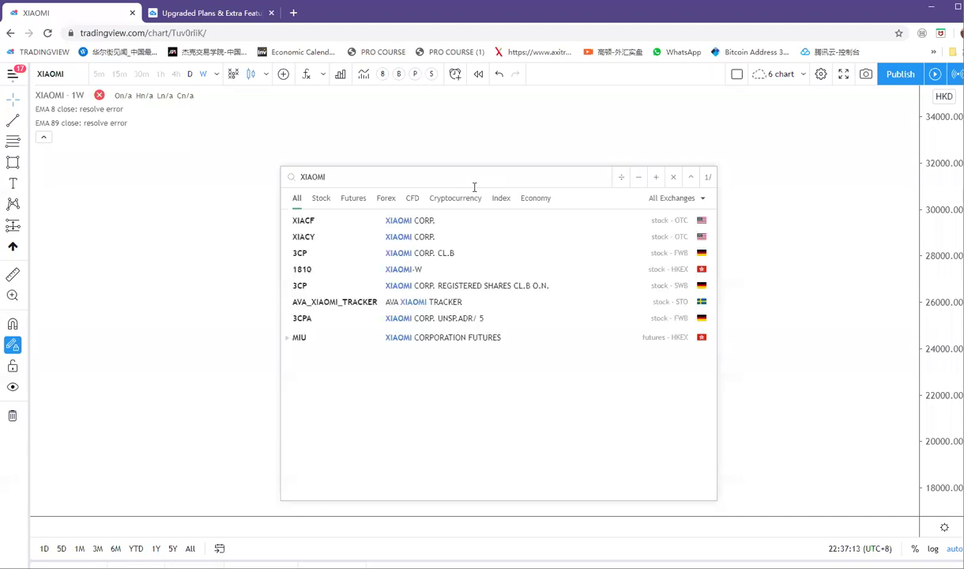
click(605, 272)
Examine the cup and handle drawings, text note and target arrow on the weekly Xiaomi chart.
right_click(506, 229)
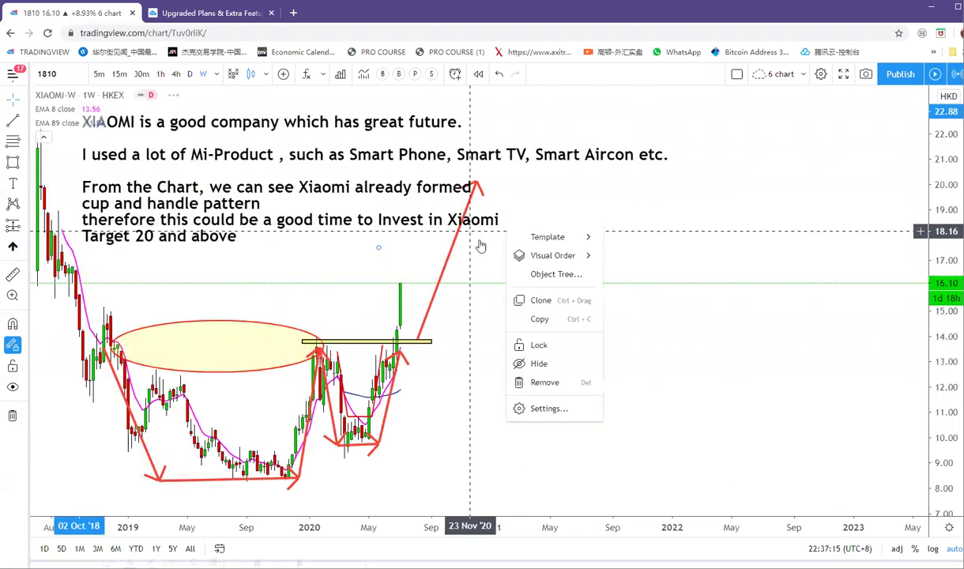
drag(607, 407, 921, 439)
scroll(738, 345, up, 4)
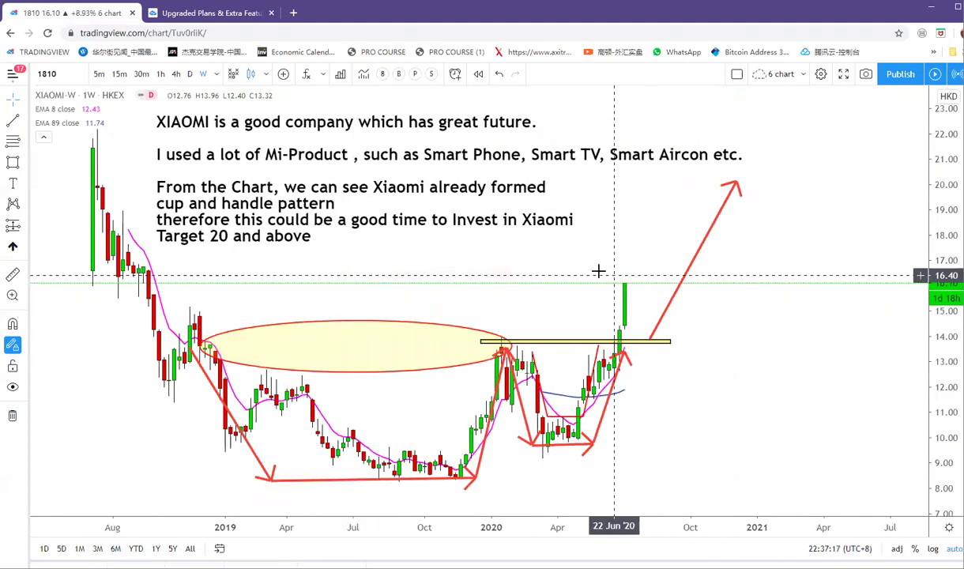
drag(644, 355, 711, 347)
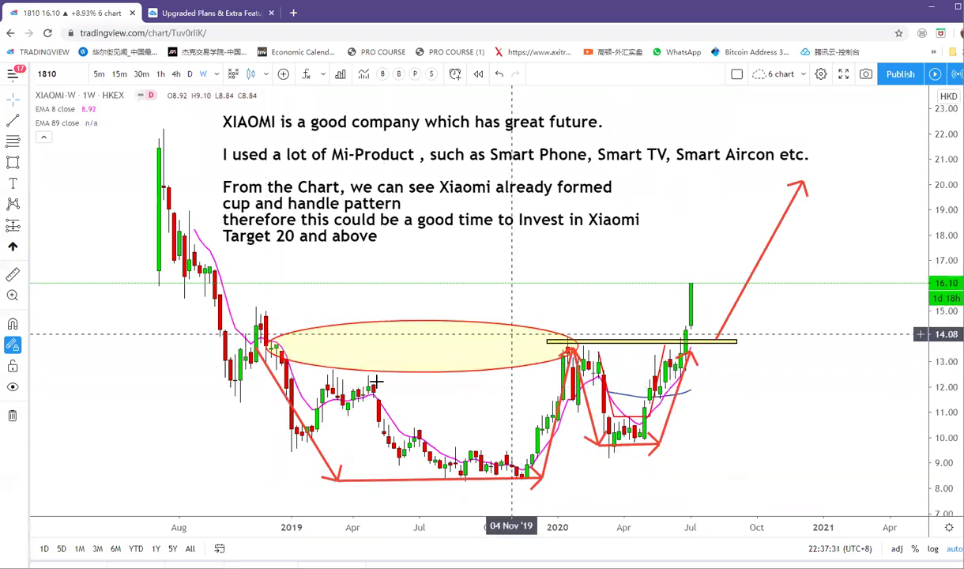
right_click(745, 400)
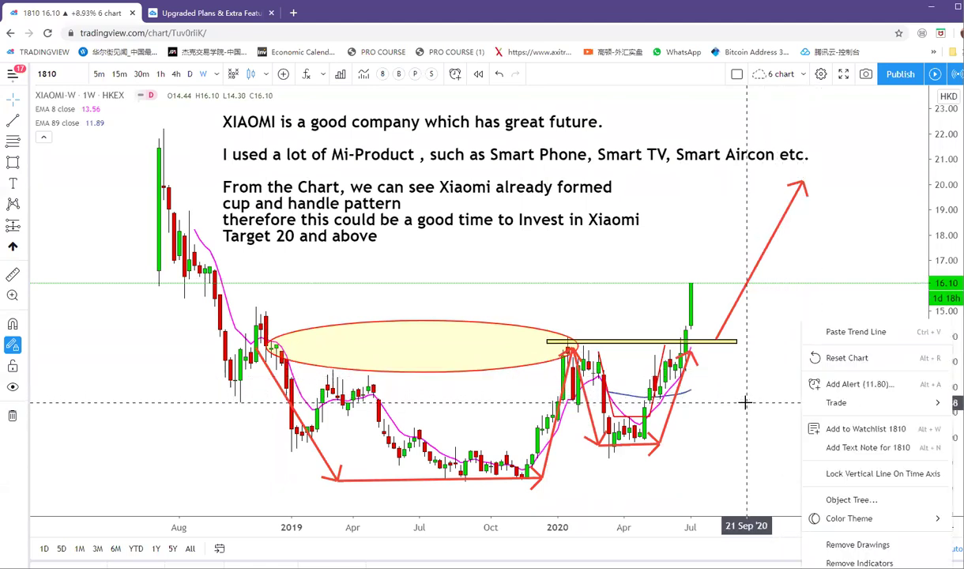
click(742, 412)
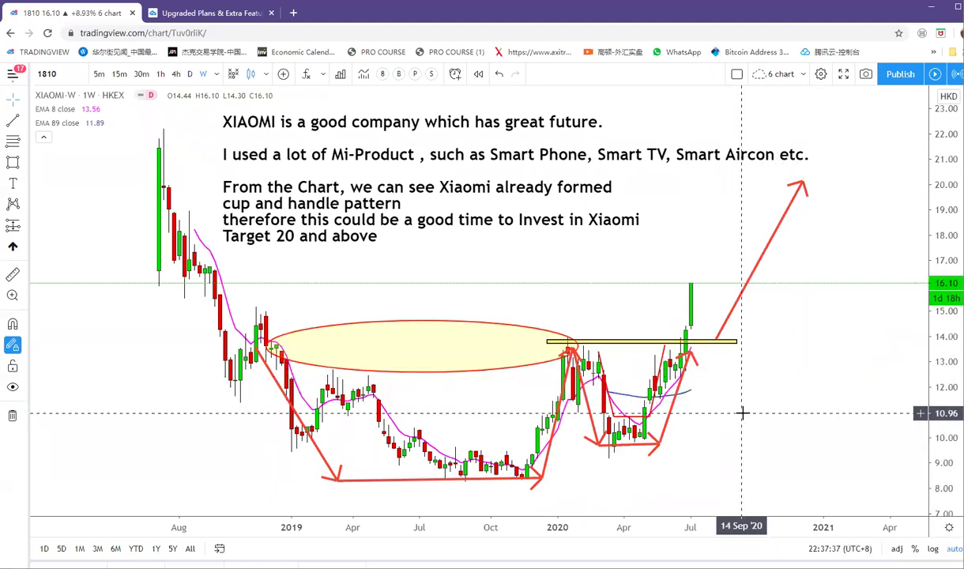
View the weekly JD chart and switch to Alibaba (BABA), covering its candles from 2017 to 2020.
text(JD)
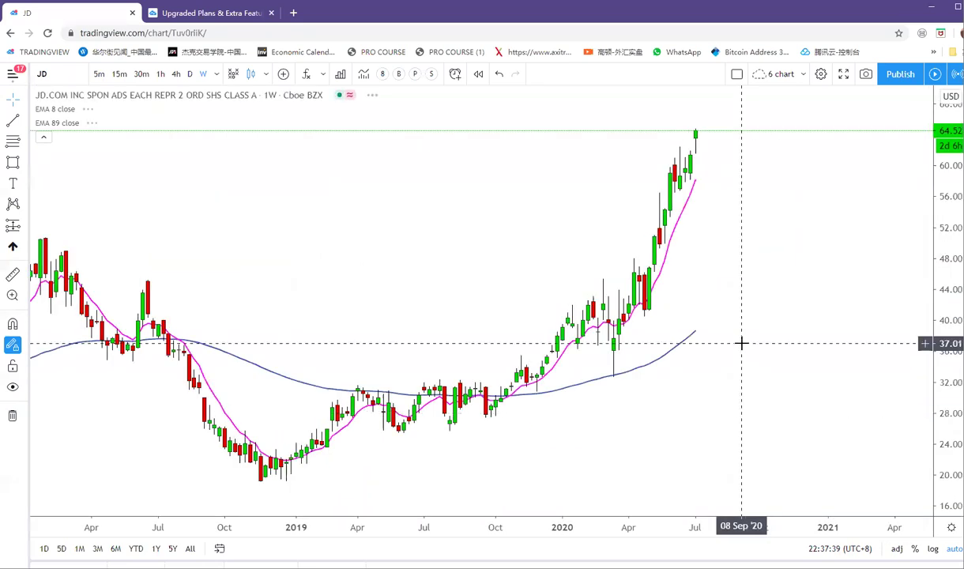
text(BABA)
key(Return)
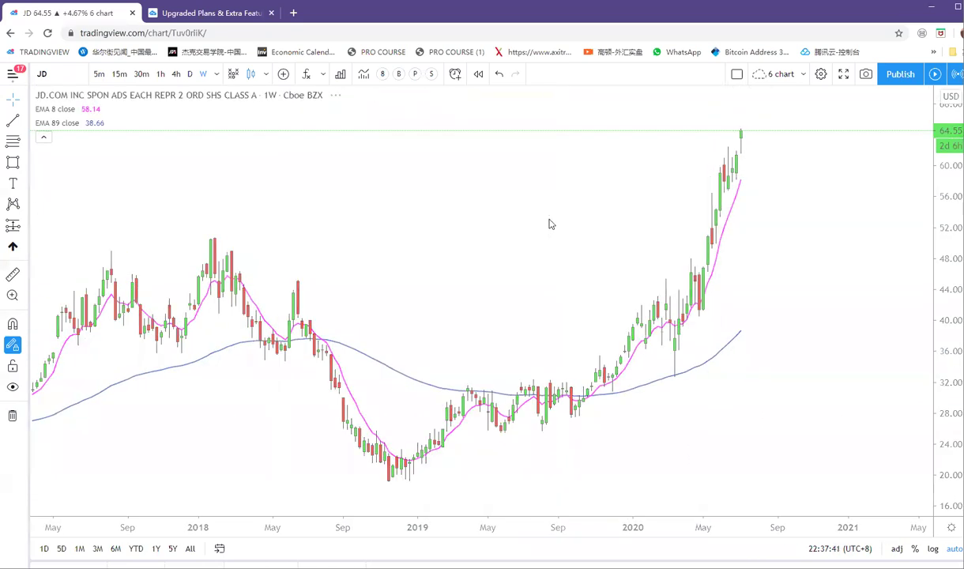
scroll(585, 213, up, 5)
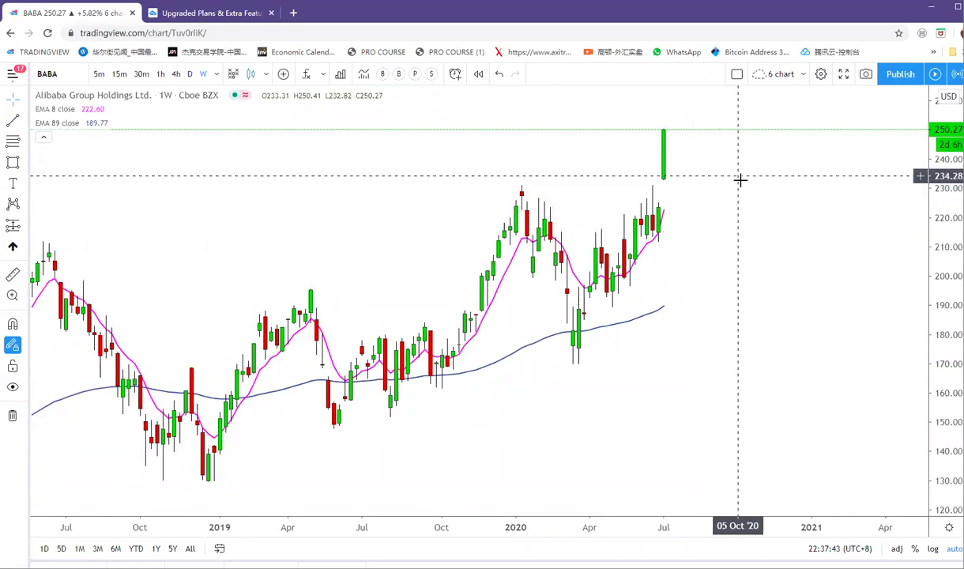
scroll(759, 183, down, 4)
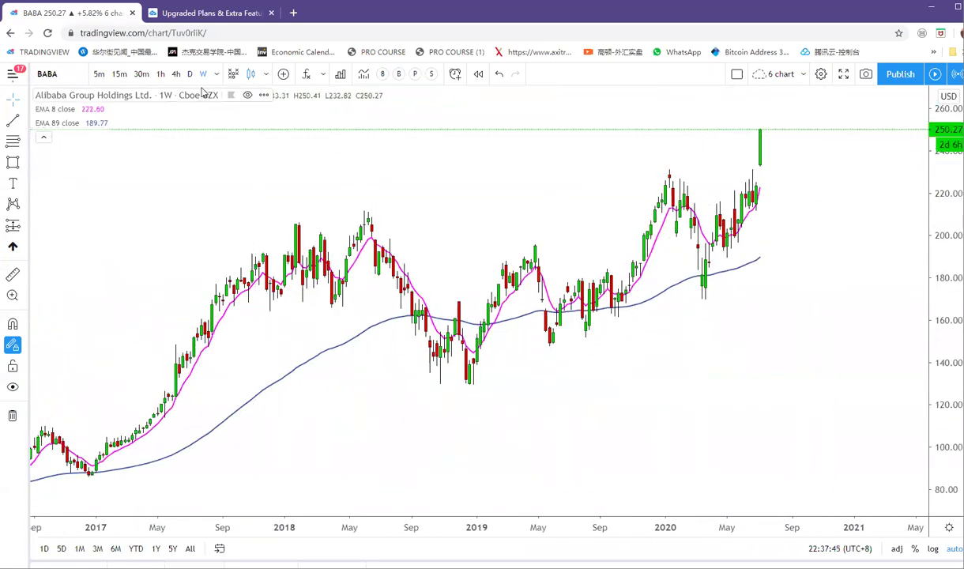
Set the Alibaba chart to the 1D timeframe and examine its price action from mid-2019 to July 2020.
text(1D)
key(Return)
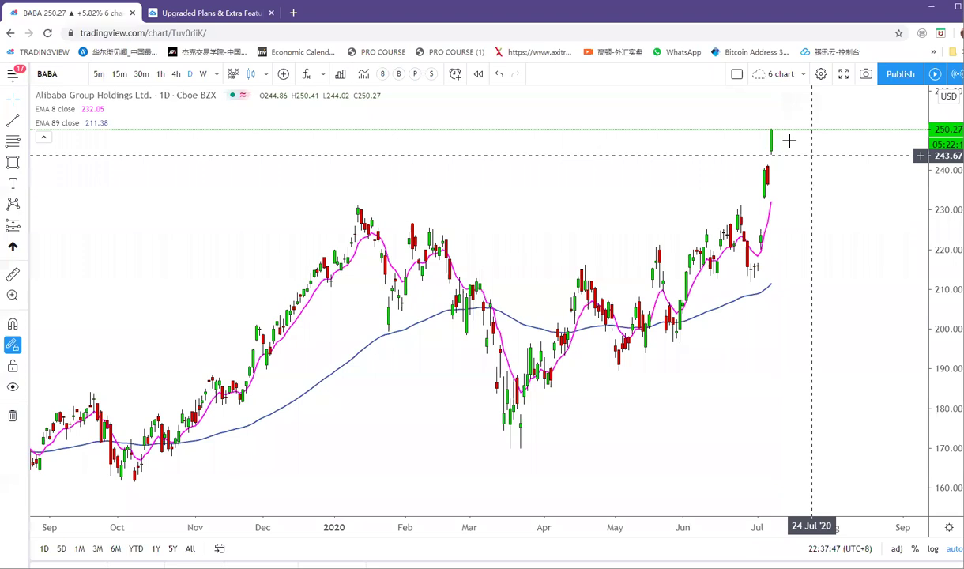
scroll(700, 136, up, 2)
scroll(715, 162, up, 1)
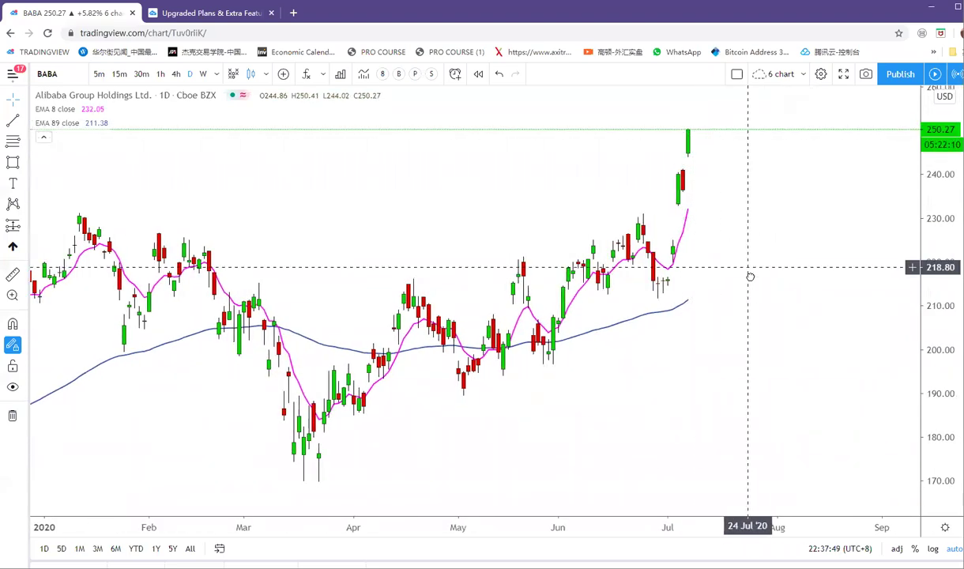
scroll(755, 332, down, 2)
scroll(759, 393, down, 1)
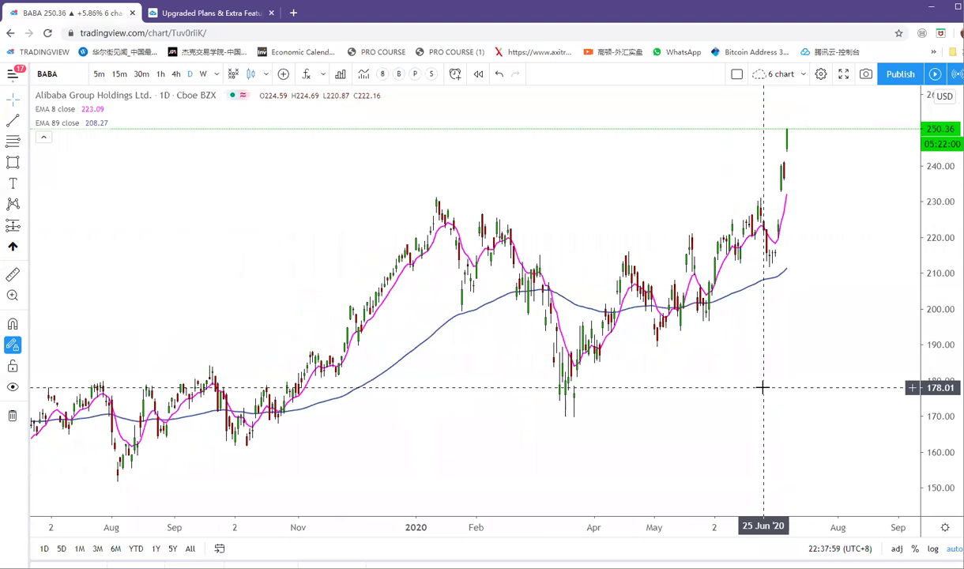
View the daily Baidu (BIDU) chart, followed by the daily JD chart.
text(BIDU)
key(Return)
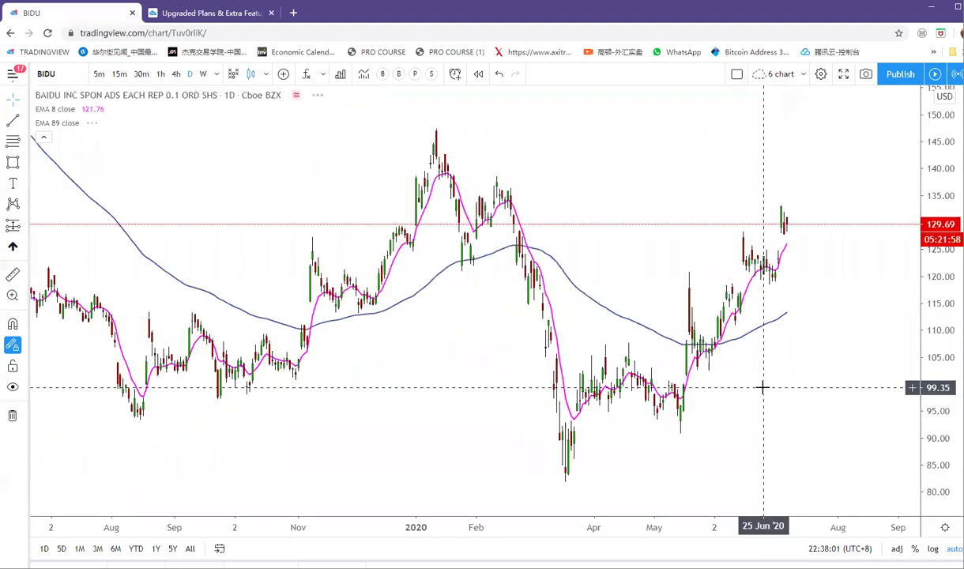
text(JD)
key(Return)
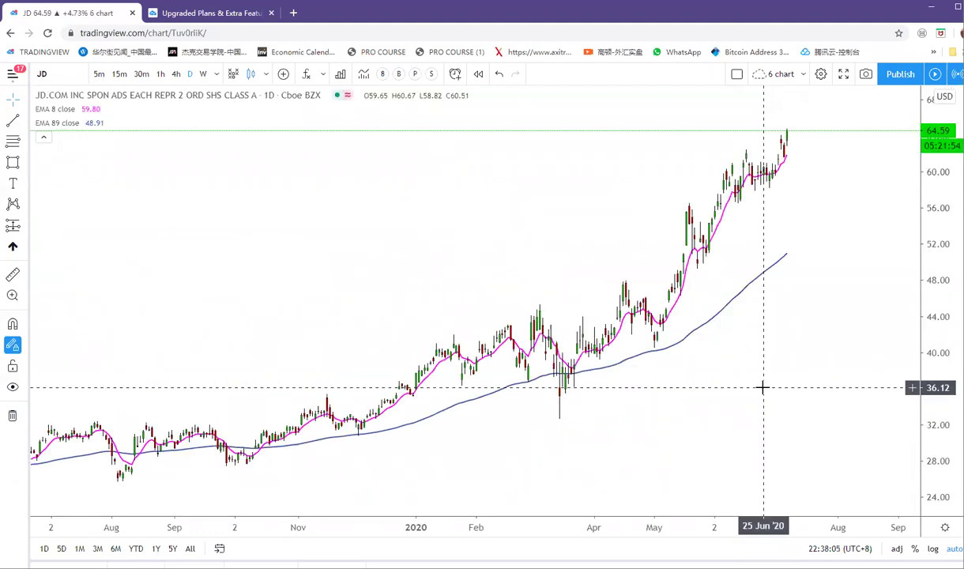
Search for YY and view the daily chart of the NASDAQ-listed JOYY Inc stock.
text(YY)
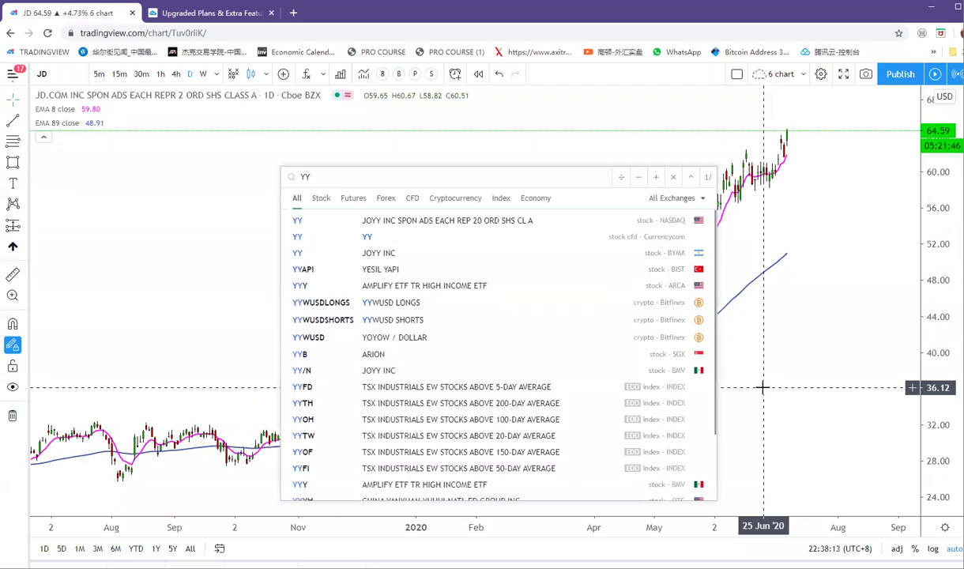
click(395, 219)
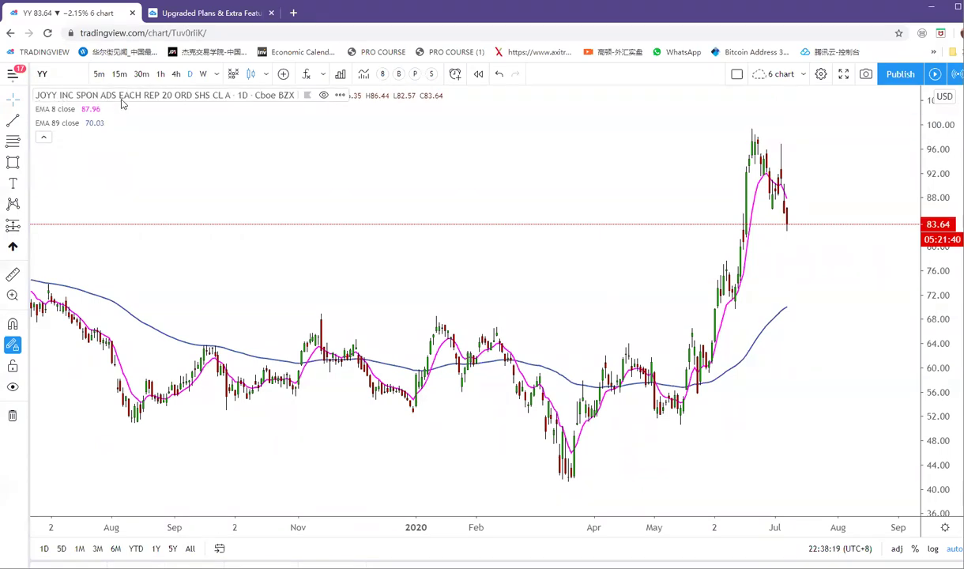
drag(360, 178, 356, 156)
Switch the chart from JOYY to gold with the XAUUSD symbol.
click(58, 74)
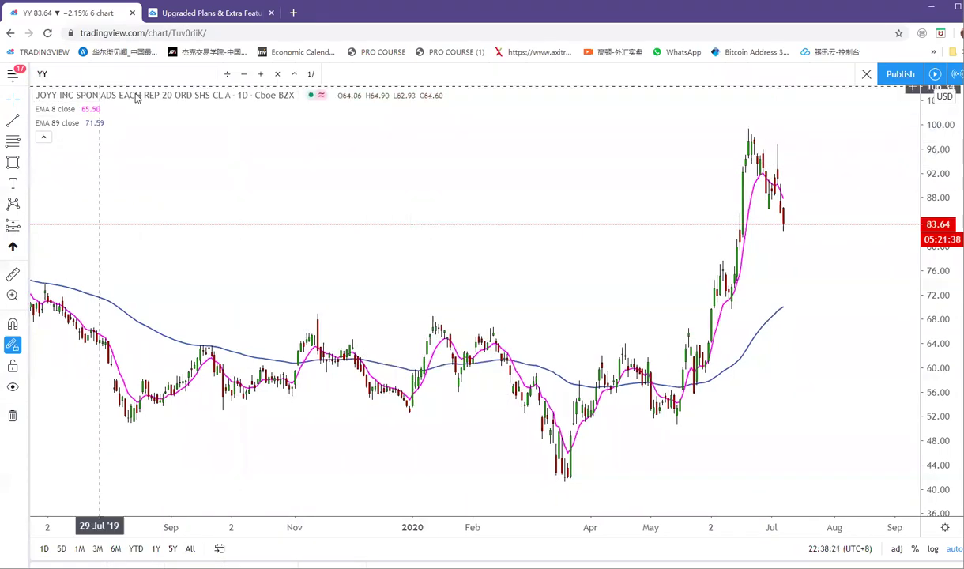
click(177, 98)
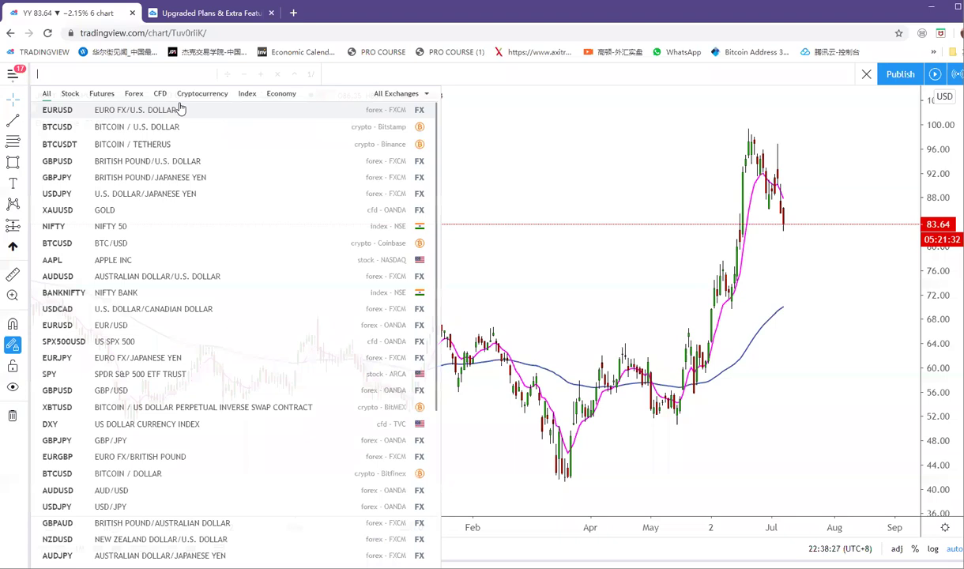
text(XAUUSD)
key(Return)
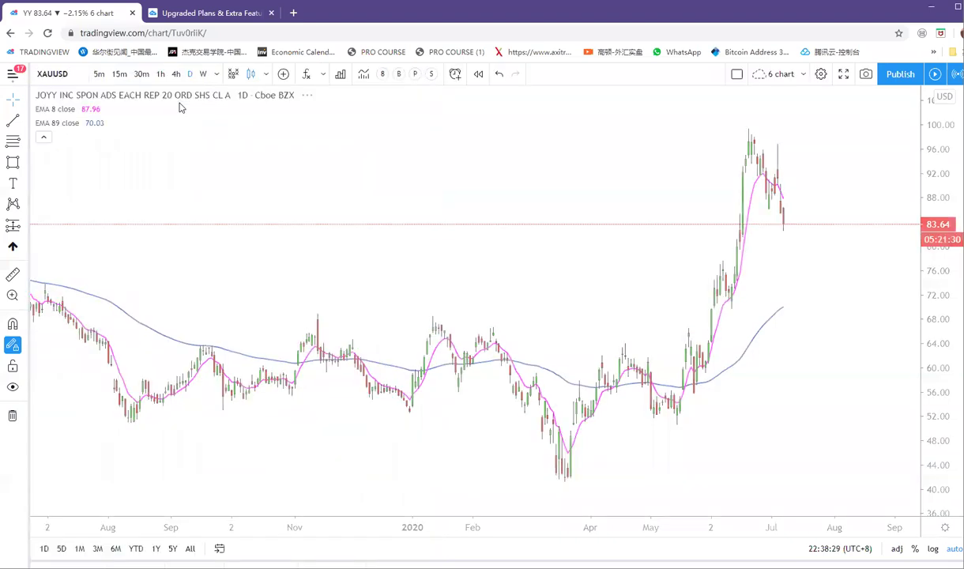
click(12, 415)
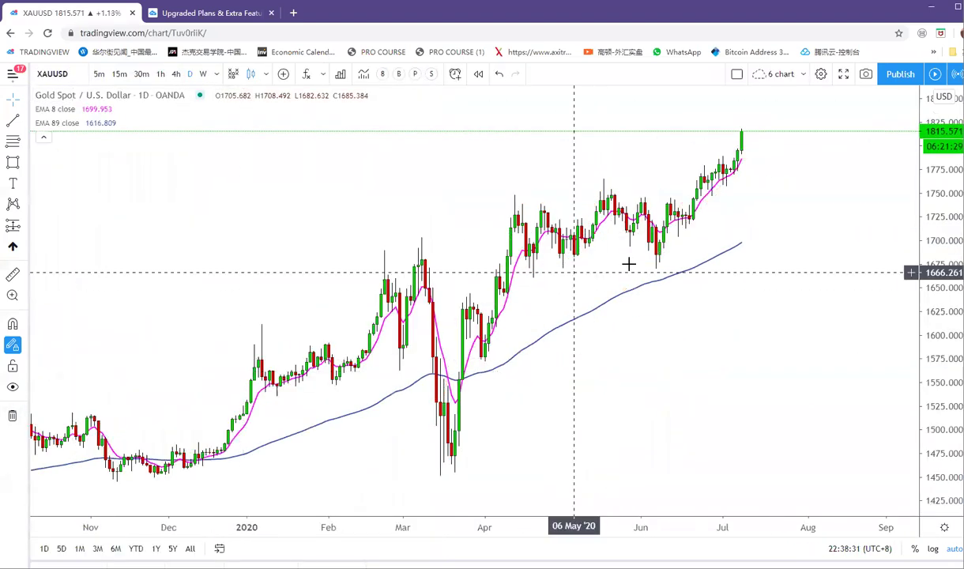
Set the gold chart to the 1W timeframe and bring its 2011 price peak into view.
scroll(600, 268, down, 5)
scroll(529, 166, down, 2)
text(1W)
key(Return)
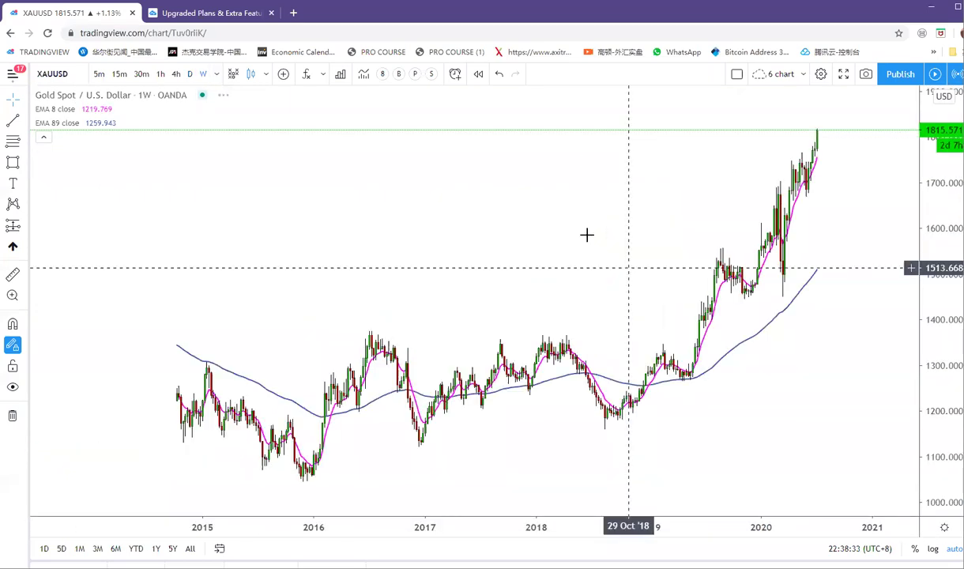
scroll(478, 202, down, 5)
drag(324, 136, 699, 231)
scroll(453, 286, up, 5)
drag(336, 269, 660, 378)
scroll(445, 321, up, 5)
scroll(371, 296, up, 2)
Draw a dashed red horizontal ray at about 1828.67 starting from the August 2011 gold candles.
click(23, 121)
click(60, 237)
click(474, 164)
drag(574, 136, 238, 135)
scroll(238, 136, left, 3)
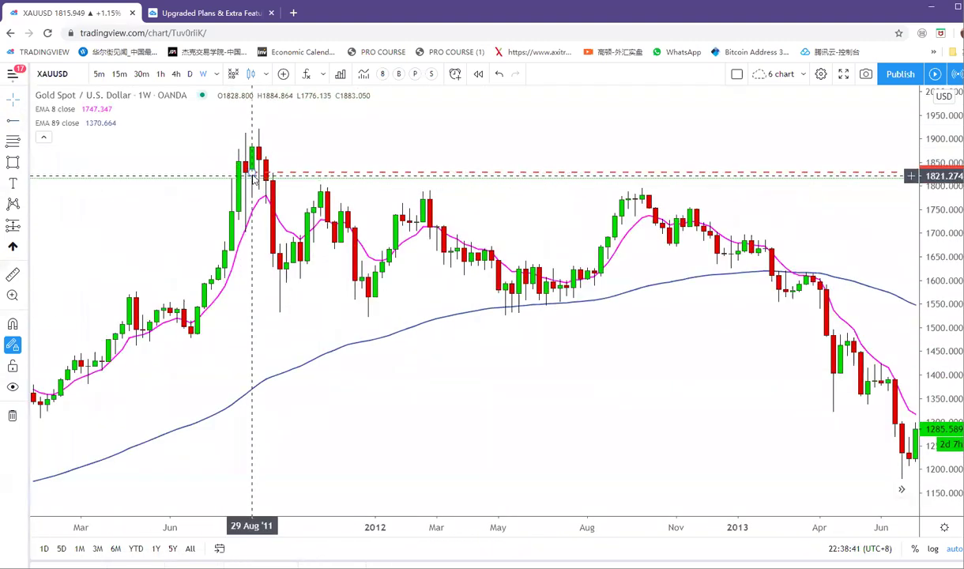
click(246, 172)
drag(328, 158, 321, 158)
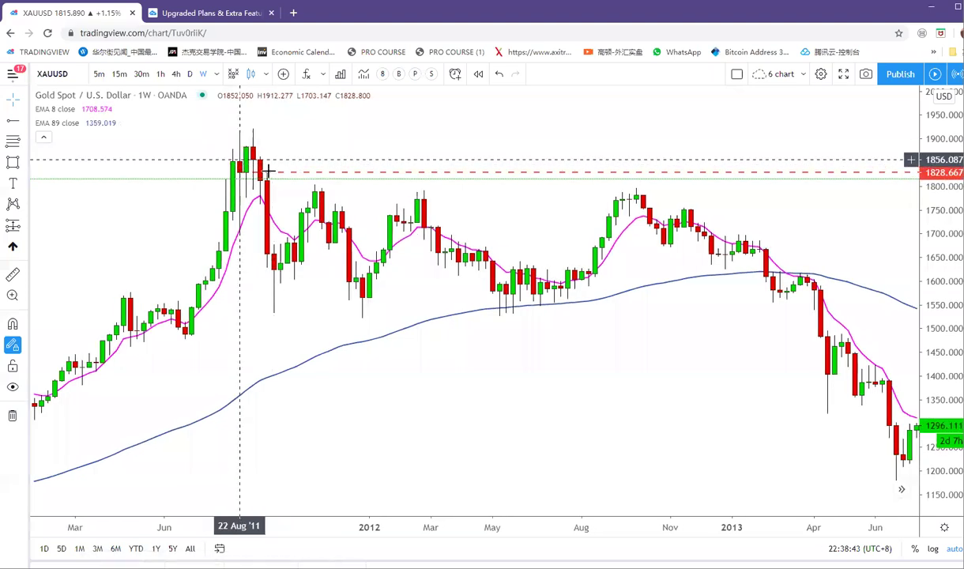
Draw a red arrow rising from the latest weekly gold candles past the dashed resistance line to about 1836.
scroll(679, 358, down, 3)
drag(681, 358, 205, 320)
scroll(772, 319, down, 4)
drag(551, 333, 170, 316)
scroll(743, 273, down, 3)
scroll(792, 237, up, 10)
mouse_move(78, 123)
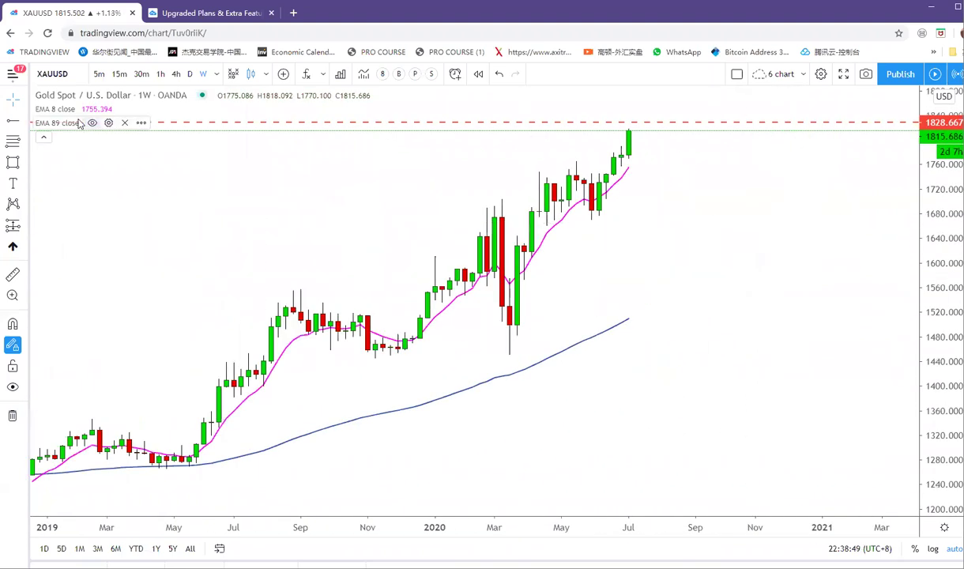
click(26, 120)
click(47, 307)
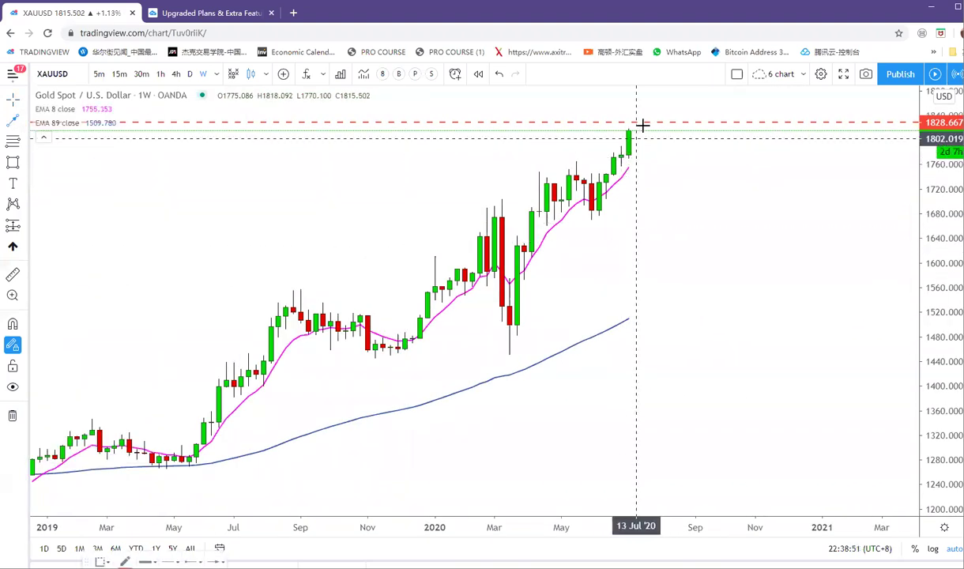
mouse_move(626, 140)
mouse_down()
mouse_move(648, 122)
mouse_move(656, 152)
mouse_up()
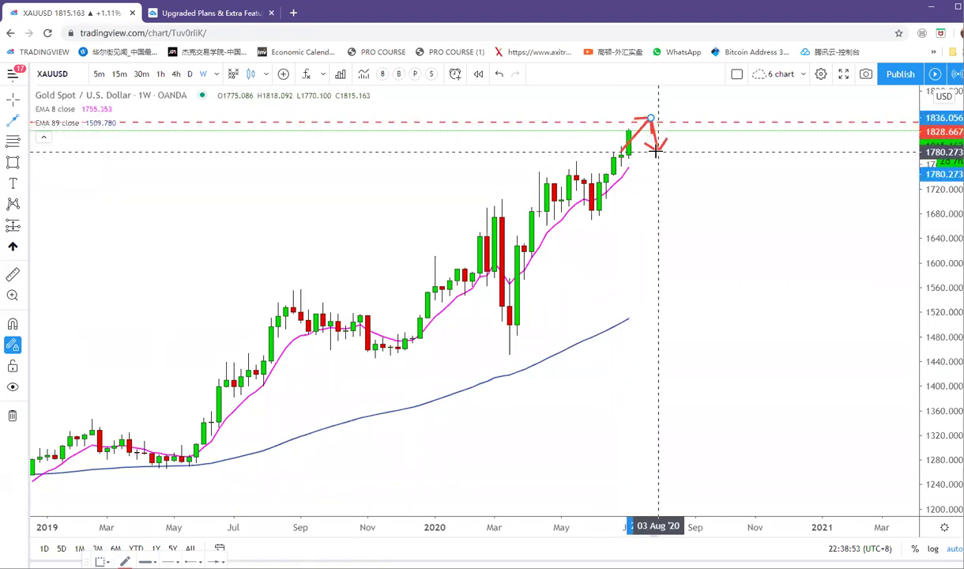
key(Escape)
drag(676, 194, 669, 192)
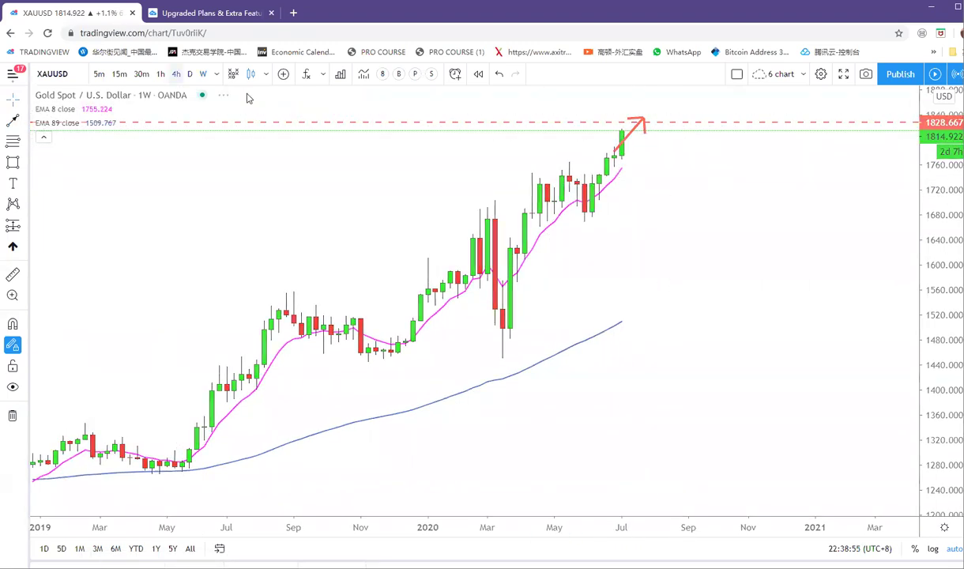
Switch the gold chart to the 4h timeframe and examine the latest candles against the rising red trend line.
scroll(310, 232, up, 1)
scroll(473, 226, down, 2)
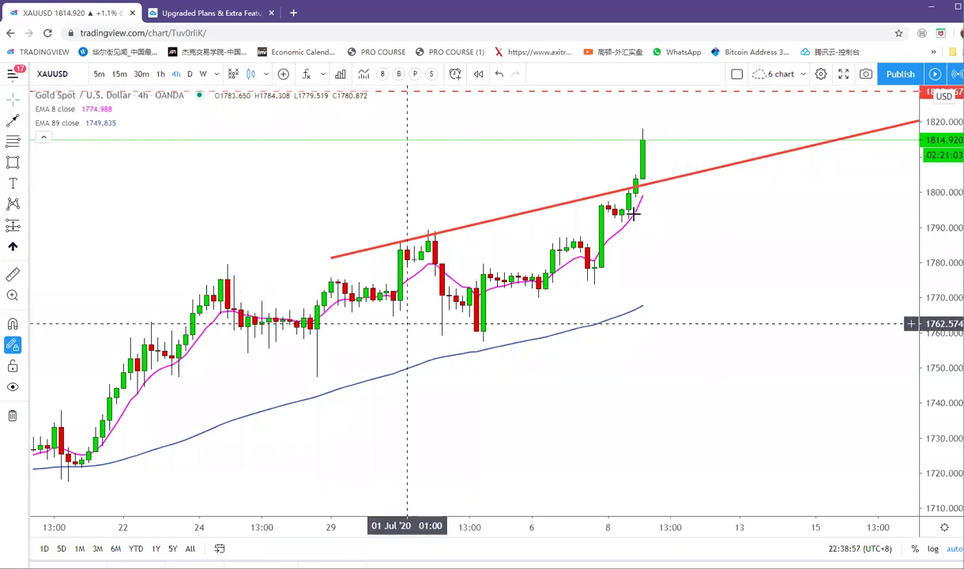
scroll(634, 214, down, 3)
right_click(751, 297)
click(676, 300)
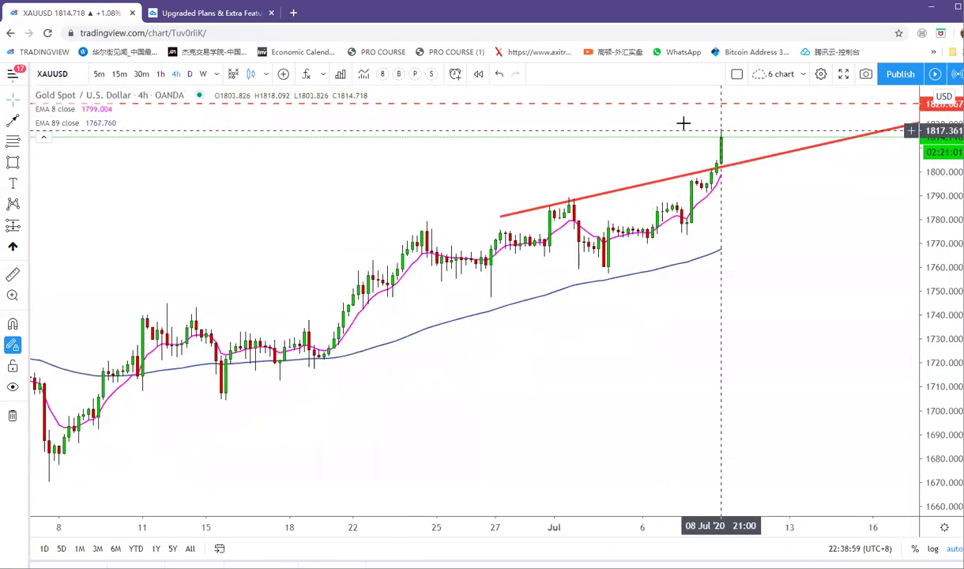
Remove all drawings from the gold chart and switch it to the 1h timeframe.
scroll(729, 332, up, 2)
click(13, 415)
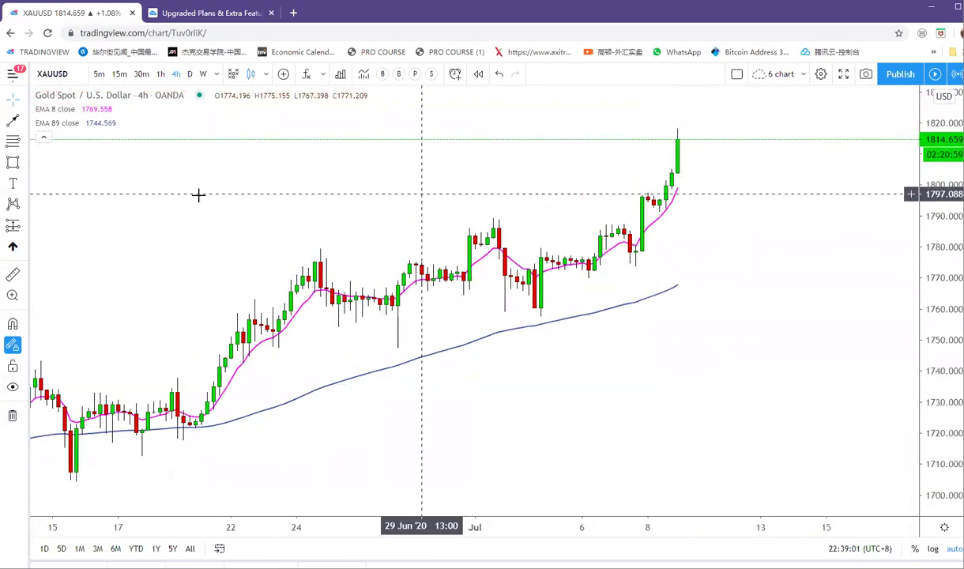
scroll(637, 174, up, 3)
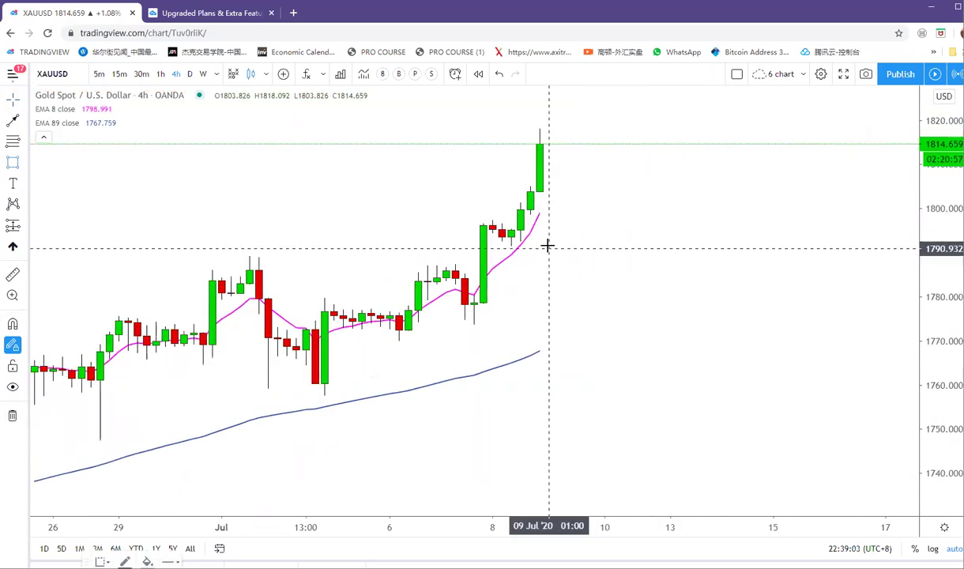
scroll(548, 246, up, 1)
click(160, 75)
scroll(557, 278, up, 3)
Draw a green rectangle around the small inside-bar candles before the latest rally, from about 1800 to 1806.
click(13, 162)
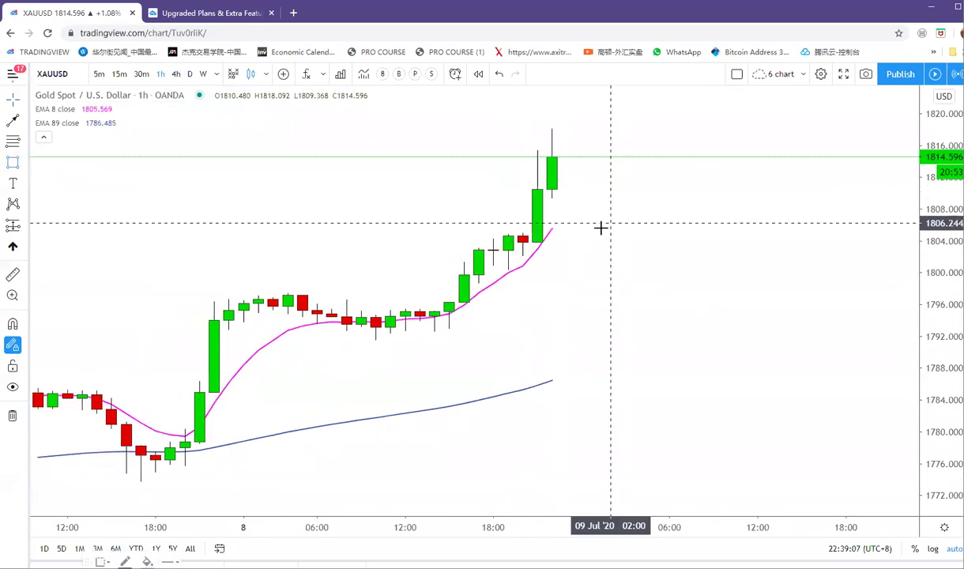
drag(508, 231, 567, 269)
click(588, 251)
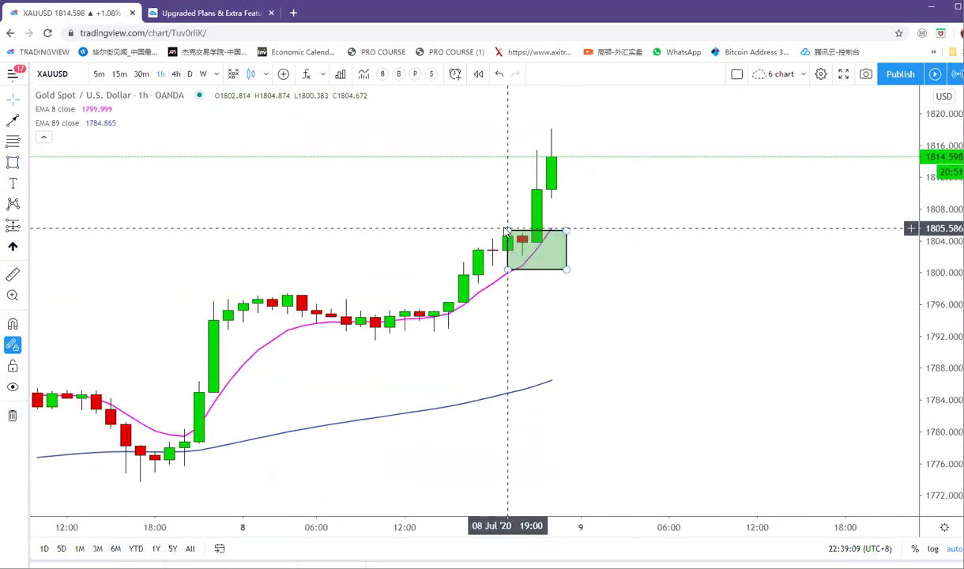
drag(508, 229, 491, 227)
click(594, 214)
drag(595, 214, 599, 214)
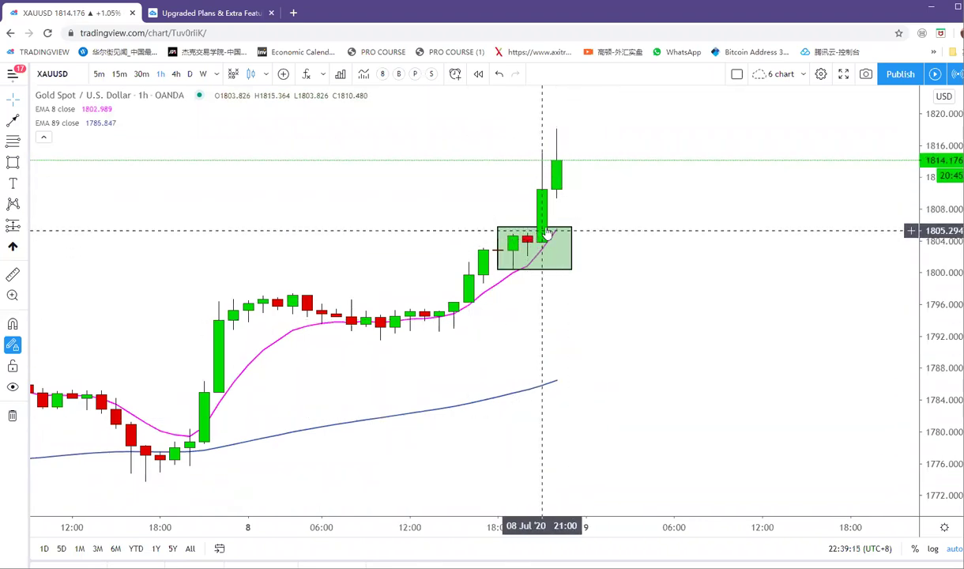
Add the text note "APPLY rules for the Inside Bar / 1:1 RR ratio: close half / let the other half run" in the empty area above the earlier candles.
scroll(708, 234, down, 3)
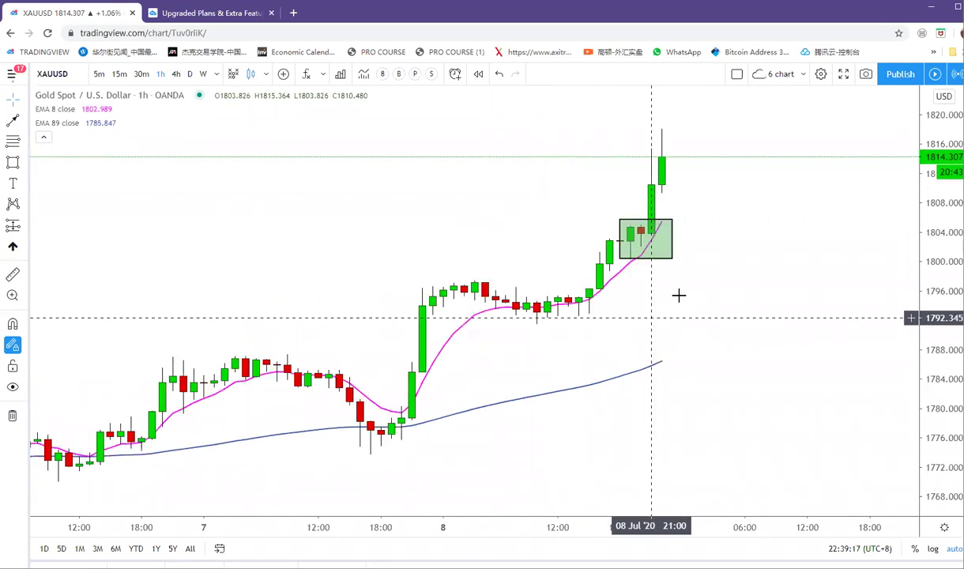
click(15, 189)
click(306, 213)
text(d)
key(BackSpace)
text(APPLY rules for the Inside Bar)
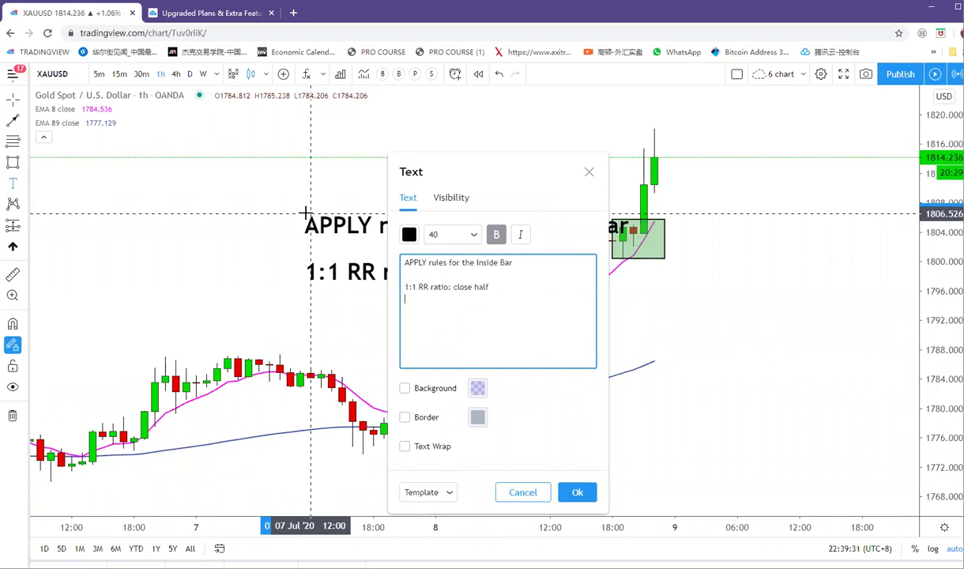
text(er half run)
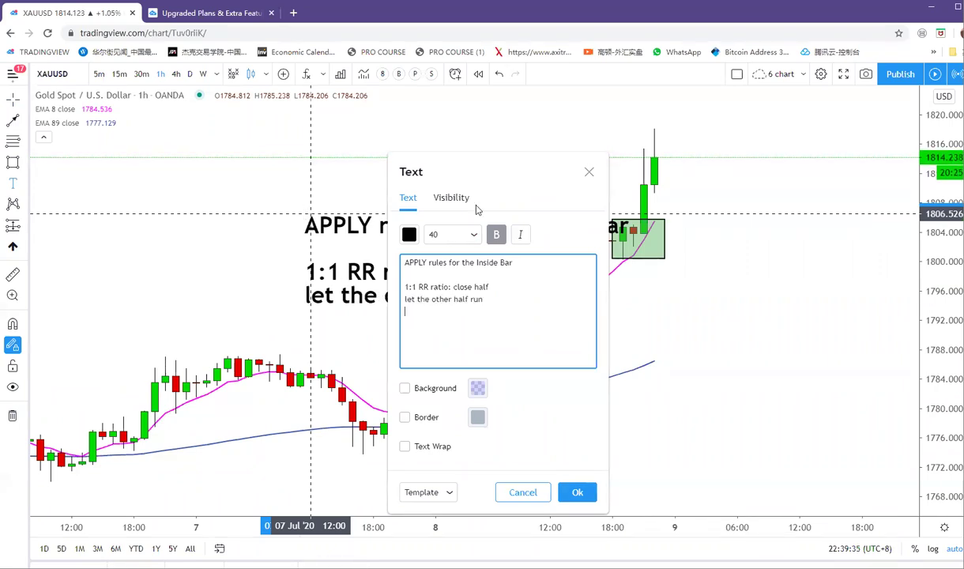
click(578, 492)
drag(357, 191, 332, 176)
drag(161, 259, 172, 258)
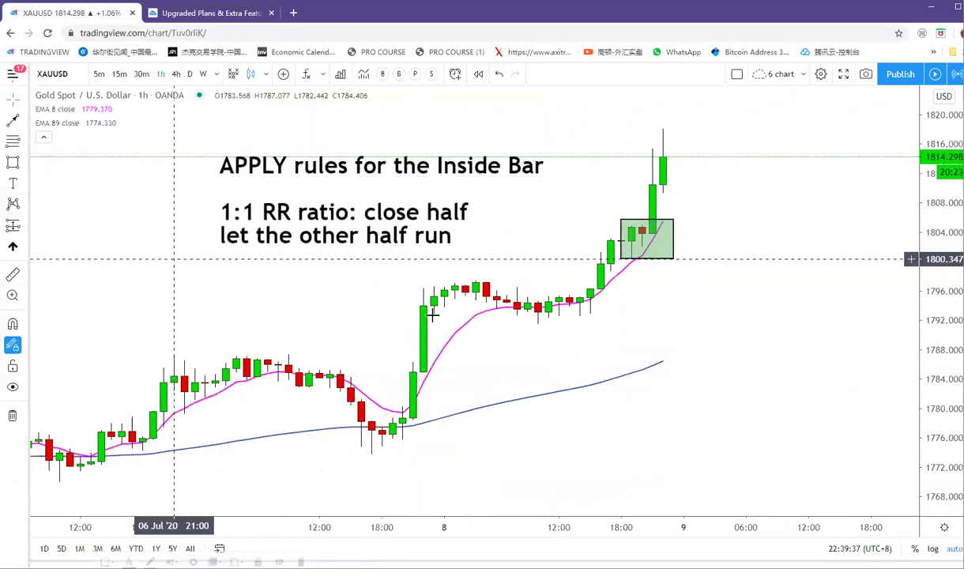
right_click(719, 198)
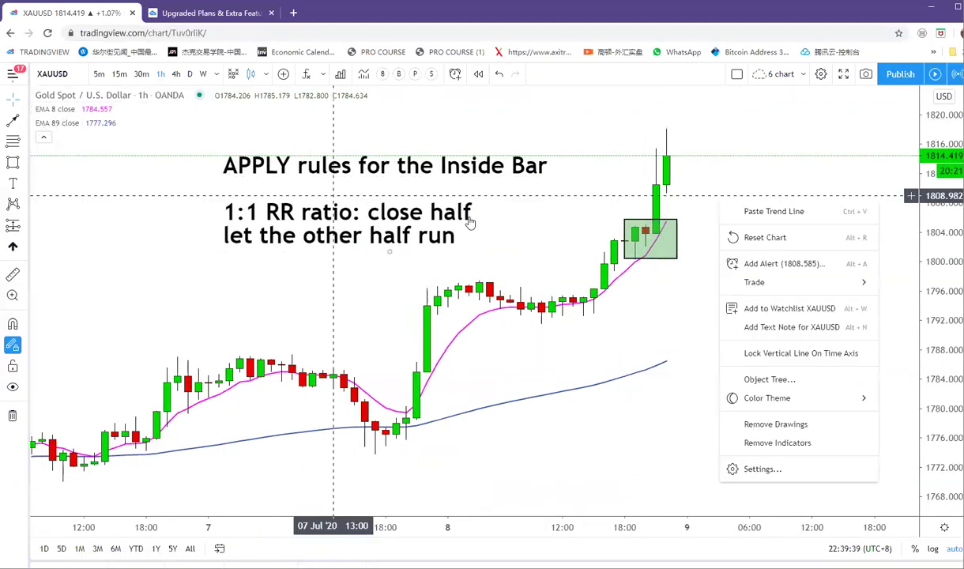
click(510, 178)
Draw a second green rectangle of similar height above the inside-bar box, from about 1805.65 to 1811.6.
click(13, 162)
mouse_move(647, 219)
mouse_down()
mouse_move(710, 220)
mouse_move(711, 149)
mouse_move(710, 177)
mouse_up()
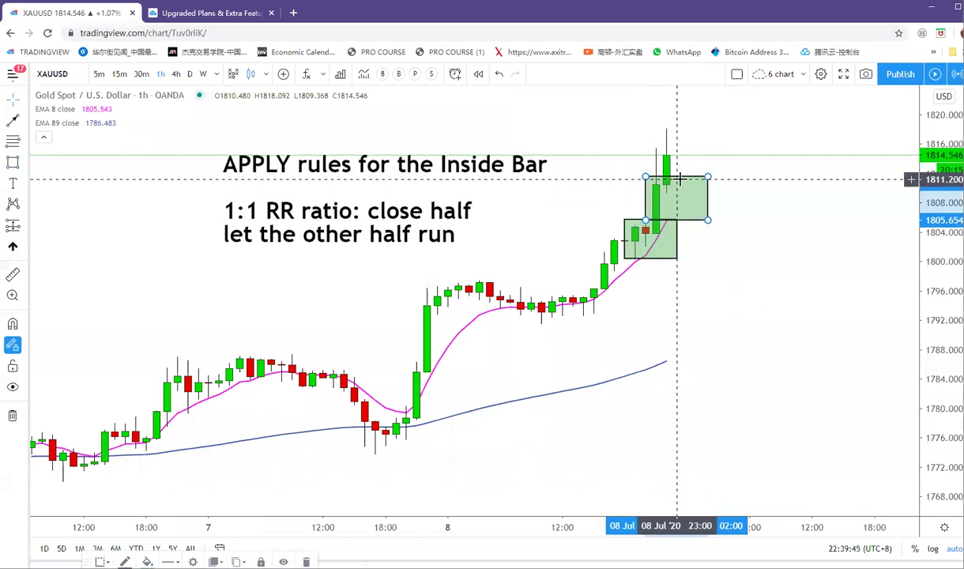
click(784, 211)
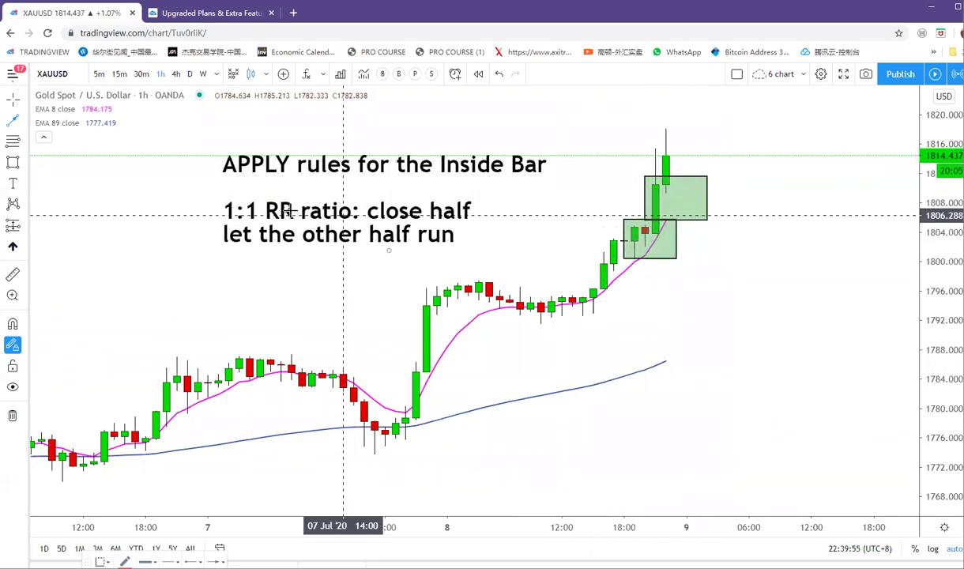
Draw a red arrow from the upper edge of the inside-bar box up through the second rectangle to about 1823.
click(677, 225)
click(760, 93)
click(760, 359)
scroll(762, 368, down, 1)
scroll(751, 356, up, 1)
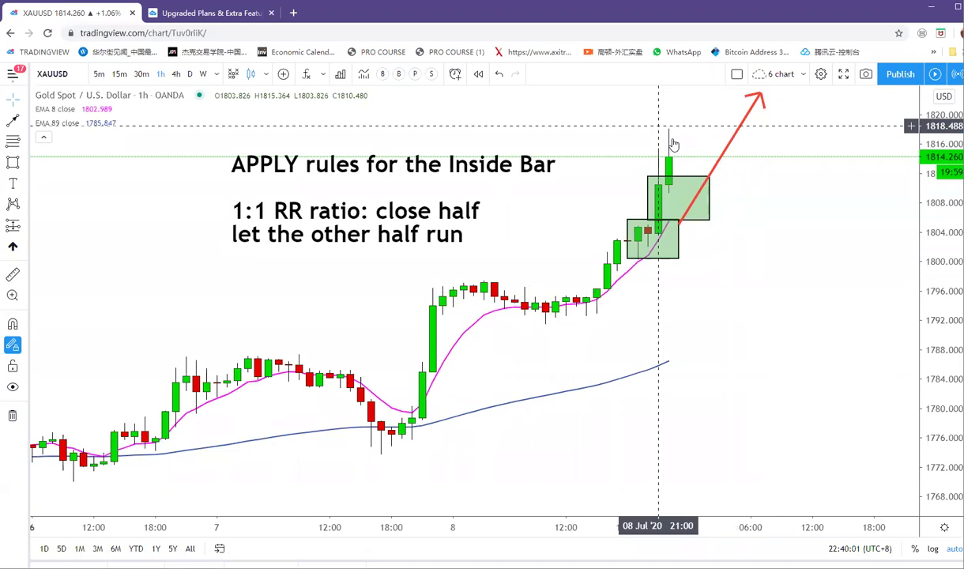
Remove all drawings from the 1h gold chart.
scroll(674, 144, up, 4)
click(13, 414)
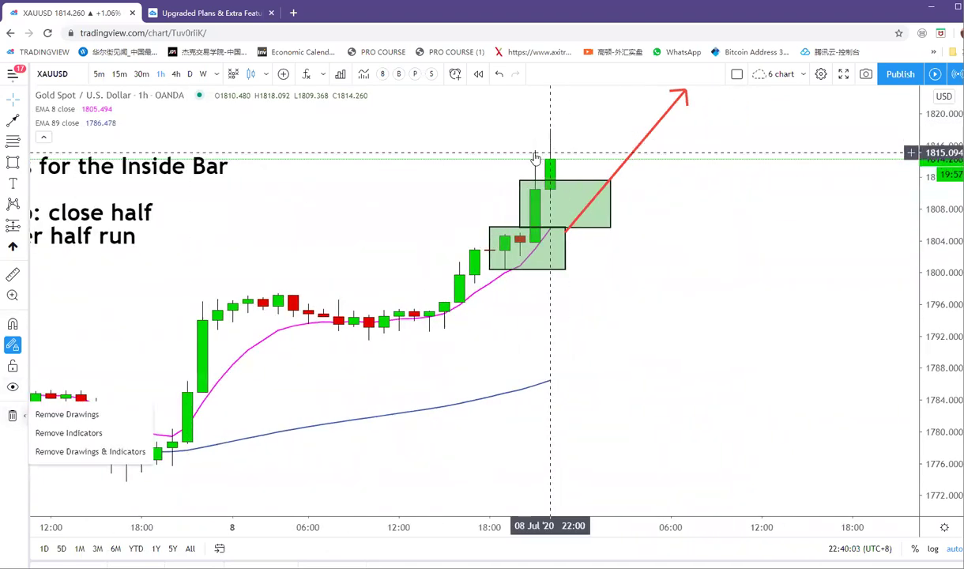
click(49, 414)
scroll(632, 164, down, 2)
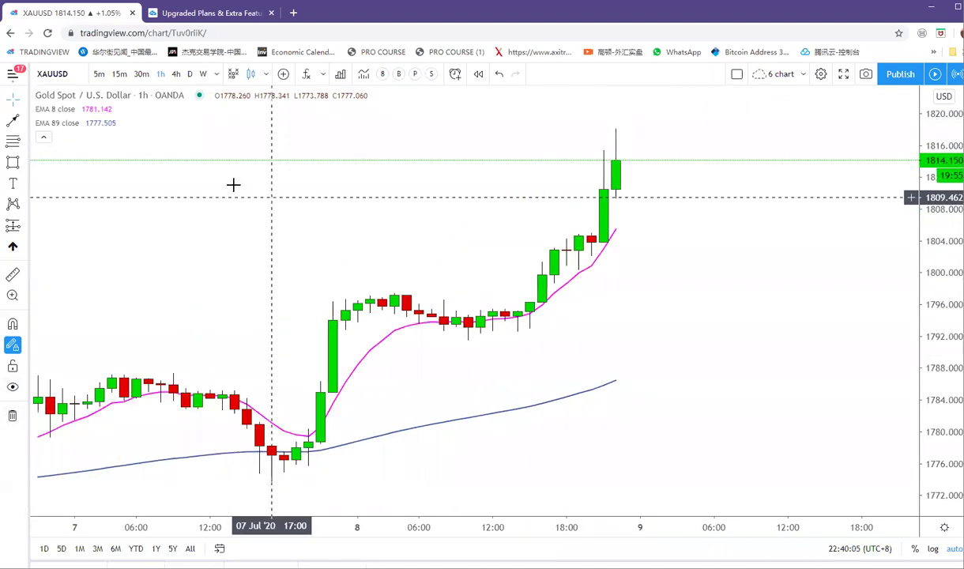
Draw two red arrows, one from 1792.266 to 1803.515 below EMA 8 and one from 1777.610 to 1785.849 below EMA 89.
click(655, 319)
click(654, 236)
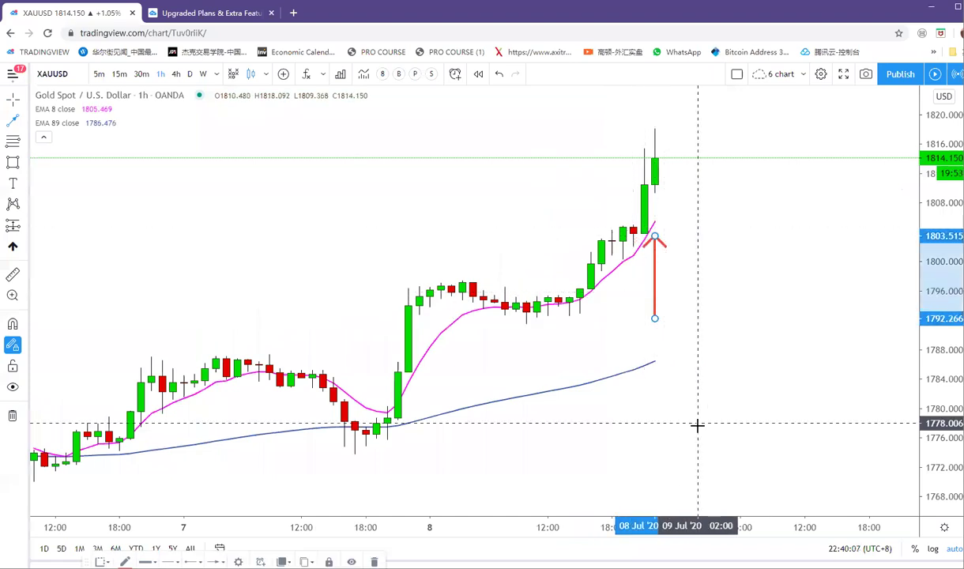
click(697, 425)
click(664, 366)
scroll(796, 280, down, 3)
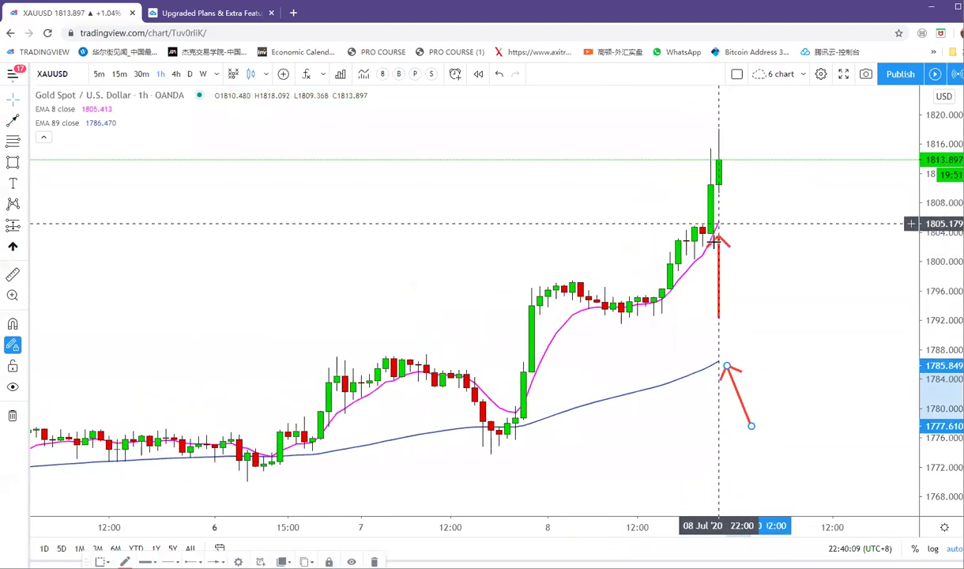
scroll(718, 224, down, 2)
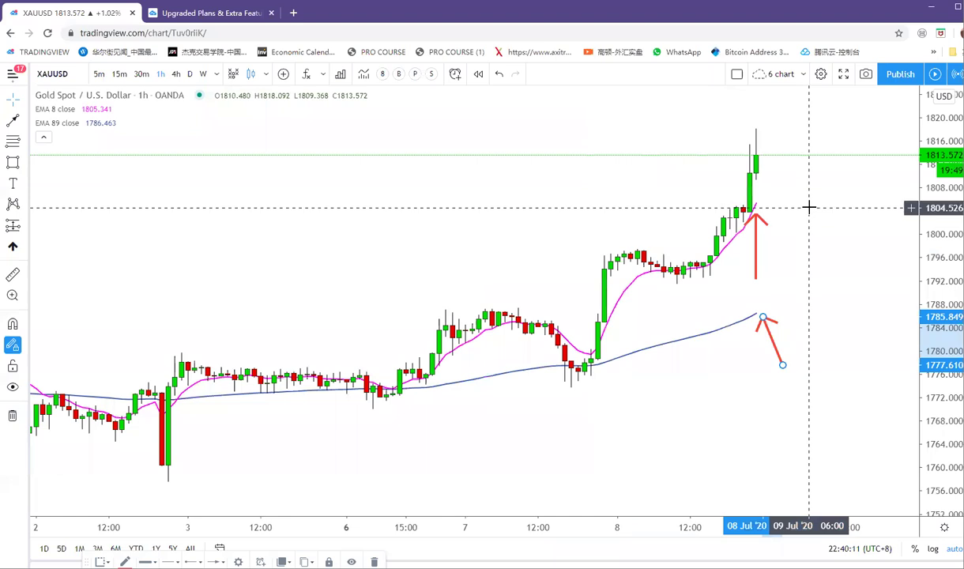
scroll(759, 208, up, 1)
scroll(711, 139, up, 2)
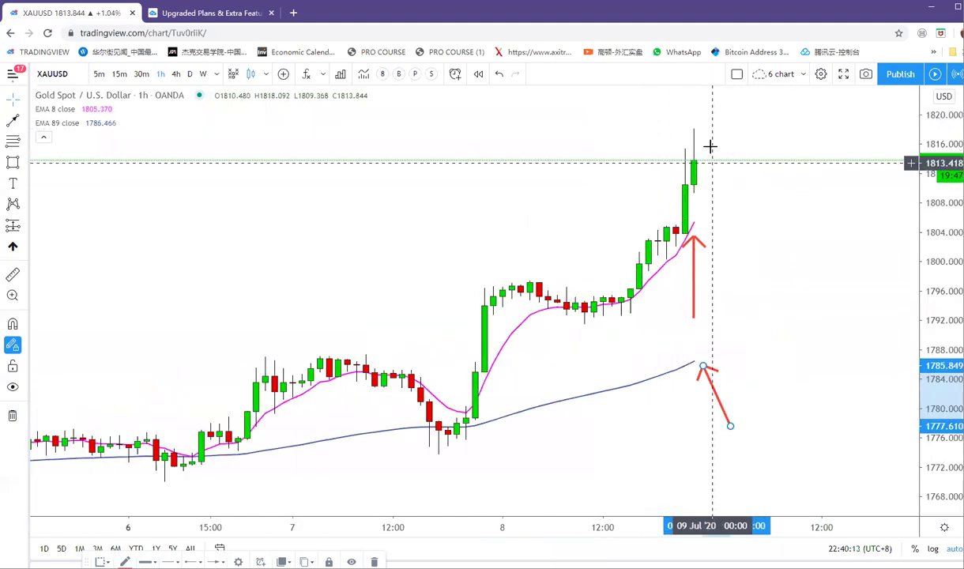
Switch the gold chart to the 30m timeframe and make freehand Brush marks on and beside the latest candles.
click(142, 73)
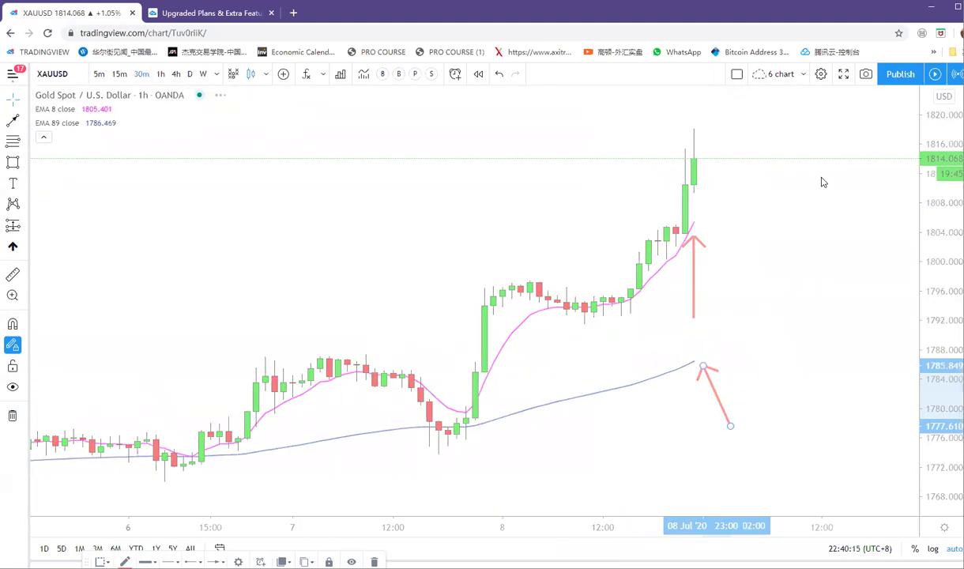
scroll(641, 169, up, 3)
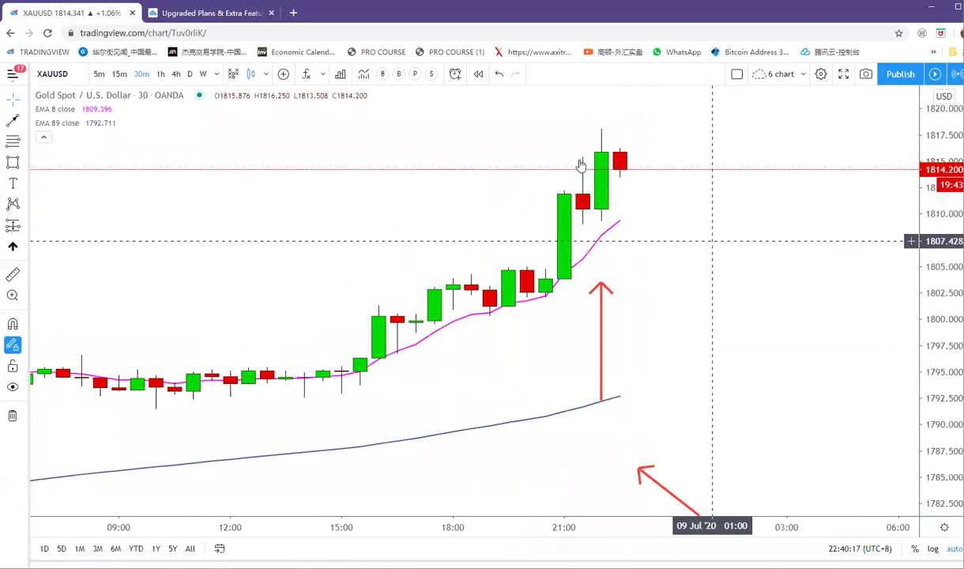
click(23, 163)
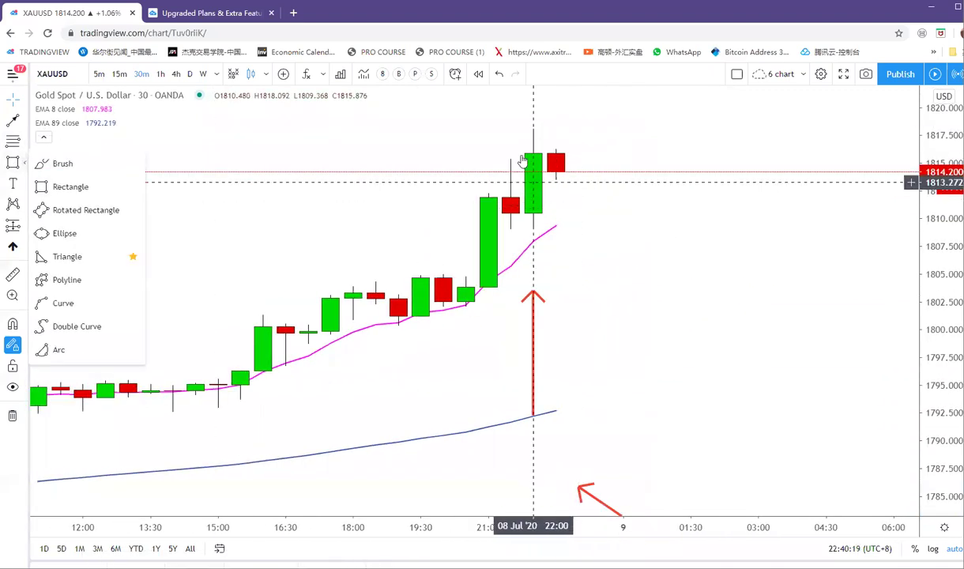
click(67, 162)
mouse_move(534, 123)
mouse_down()
mouse_move(471, 157)
mouse_move(508, 136)
mouse_move(553, 229)
mouse_up()
drag(717, 234, 714, 231)
mouse_move(600, 201)
mouse_down()
mouse_move(609, 275)
mouse_move(623, 239)
mouse_up()
mouse_move(646, 243)
mouse_down()
mouse_move(637, 262)
mouse_move(690, 401)
mouse_up()
drag(646, 363, 714, 375)
Clear the arrows and brush marks from the 30m gold chart.
scroll(678, 250, down, 2)
click(12, 415)
scroll(704, 297, down, 1)
scroll(751, 292, down, 3)
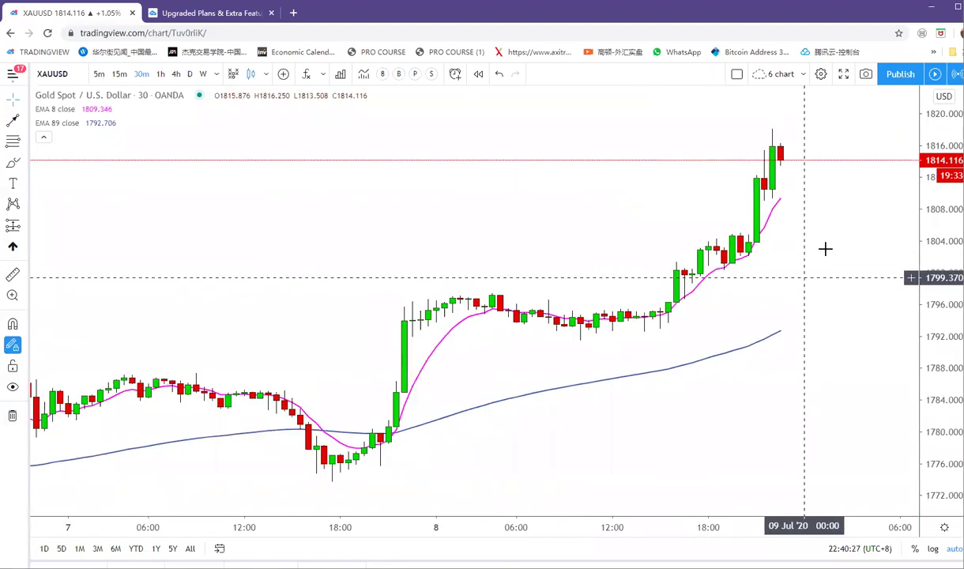
Add the text note "Demand is extreamly Higher than supply" and place it in the empty area above the 7 July candles.
scroll(790, 261, down, 2)
click(13, 183)
click(450, 196)
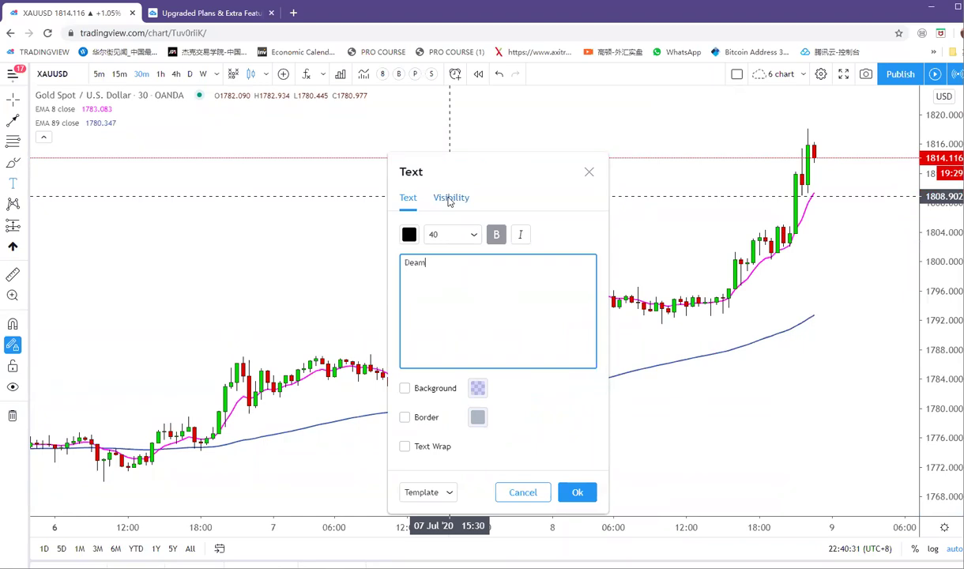
text(Demand is ext)
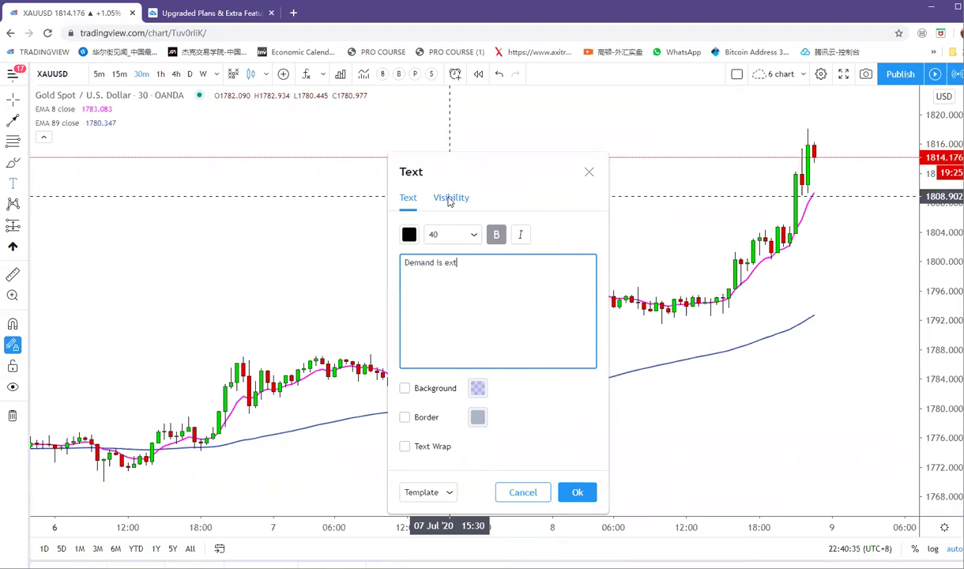
text(reamly Higher than supply)
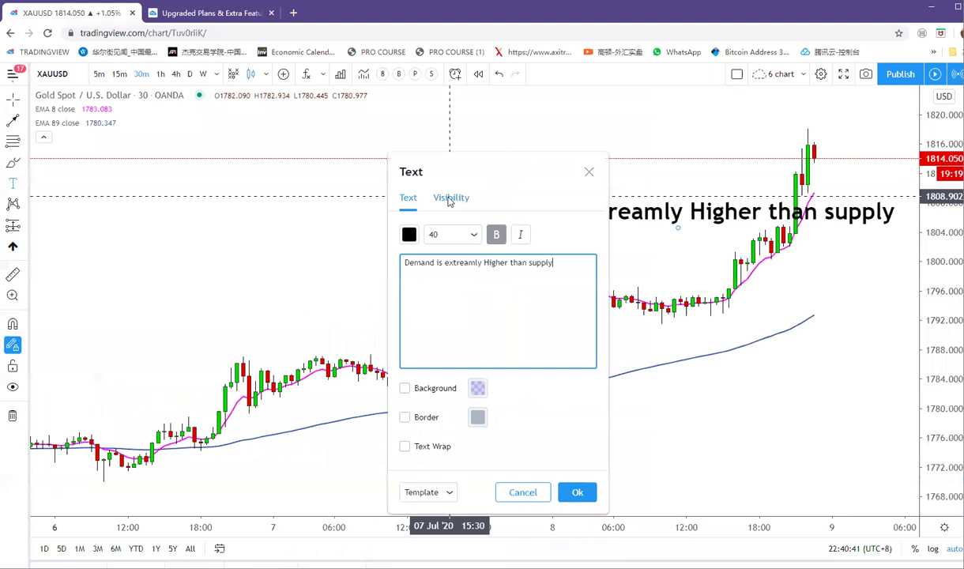
click(581, 496)
drag(671, 209, 479, 205)
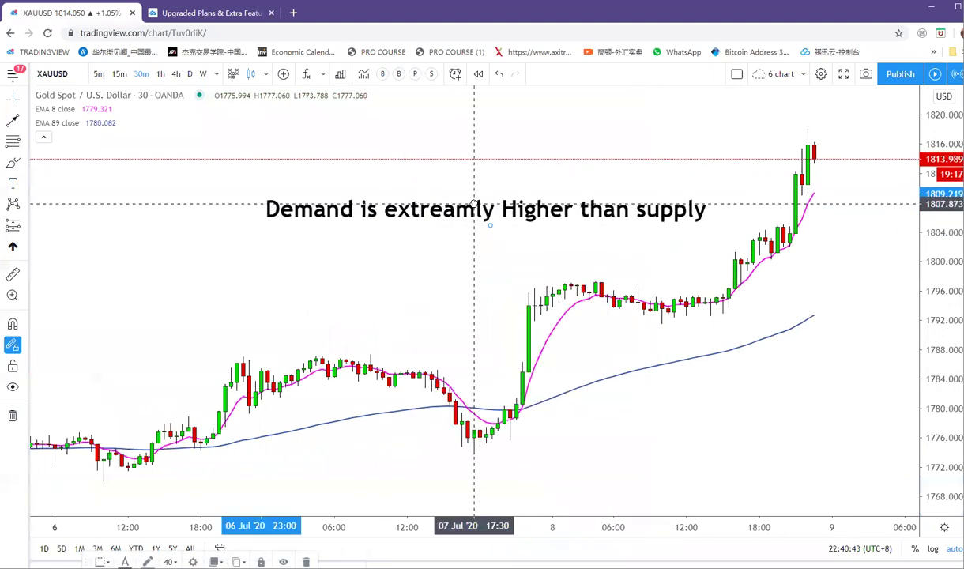
click(475, 159)
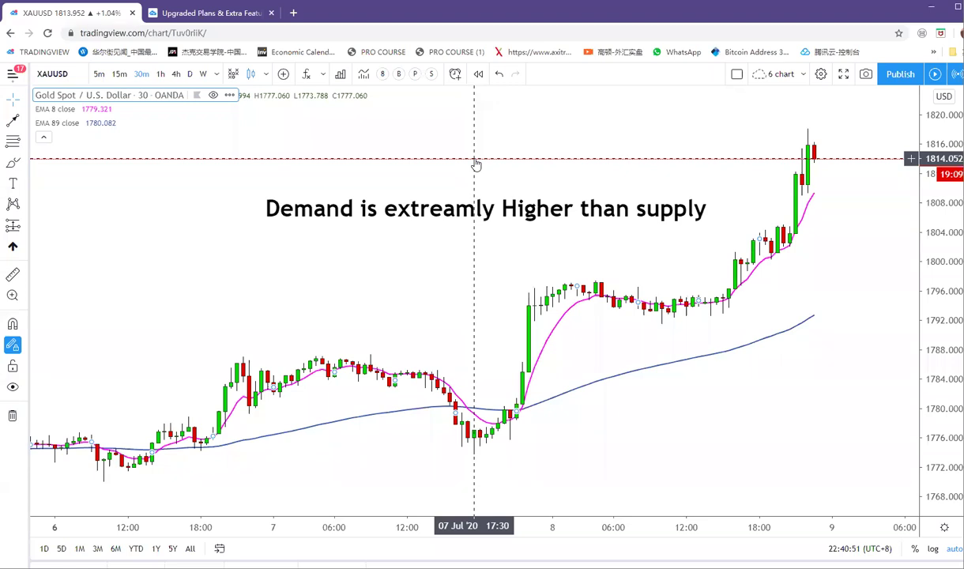
Switch the gold chart to the 5m timeframe.
scroll(857, 134, up, 3)
click(99, 73)
right_click(708, 278)
click(702, 247)
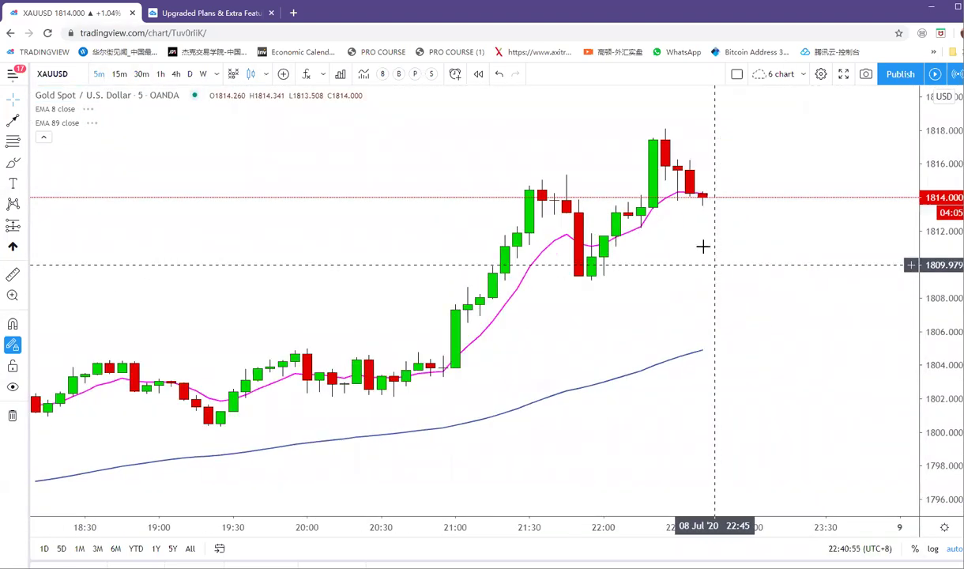
scroll(703, 246, up, 3)
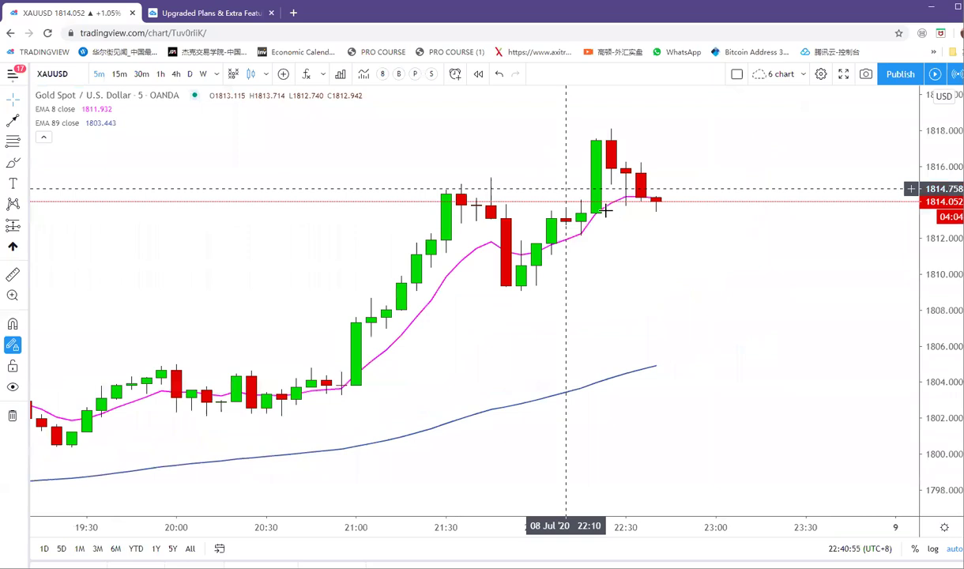
Draw a rectangle over the 21:50 pullback low, extending to 23:25 and spanning about 1811.93 to 1809.04.
click(25, 164)
scroll(499, 260, up, 1)
scroll(466, 249, down, 1)
drag(449, 242, 771, 295)
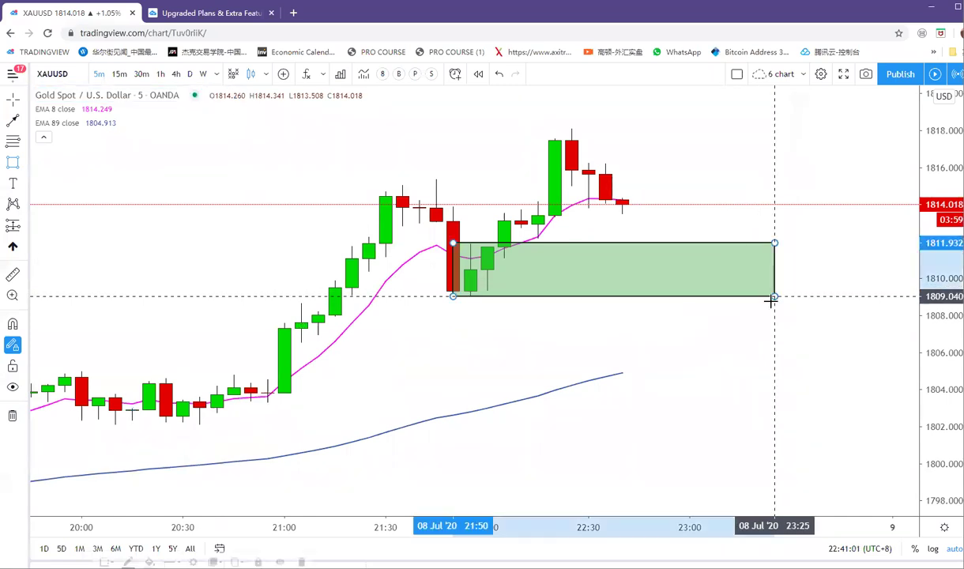
scroll(756, 245, down, 1)
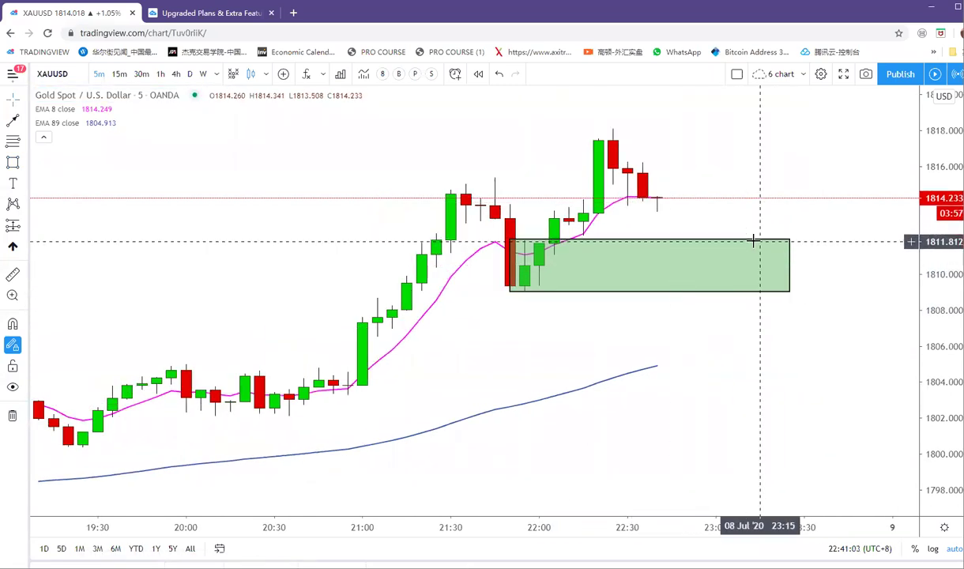
Change the pullback rectangle's background color to yellow.
double_click(747, 244)
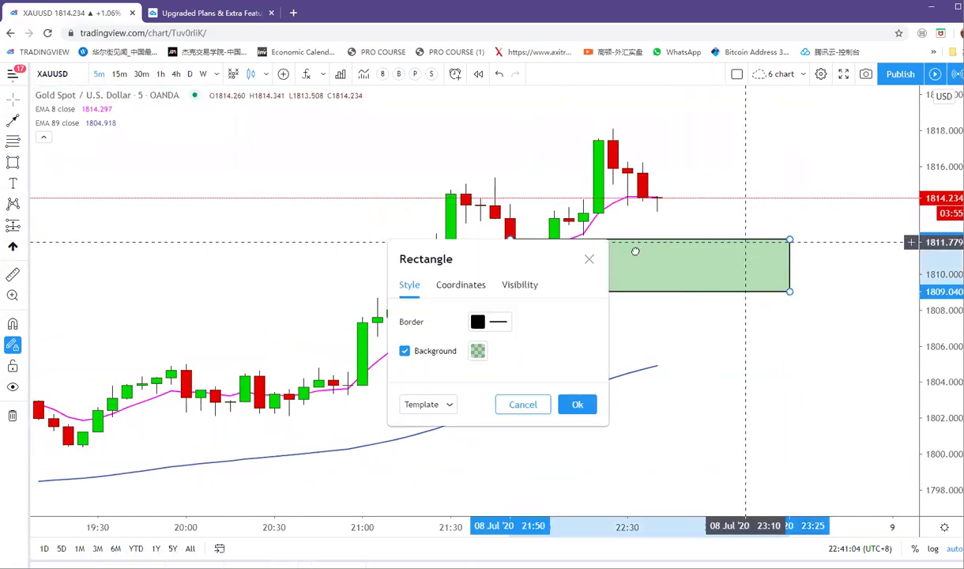
click(475, 353)
click(508, 387)
drag(781, 341, 761, 337)
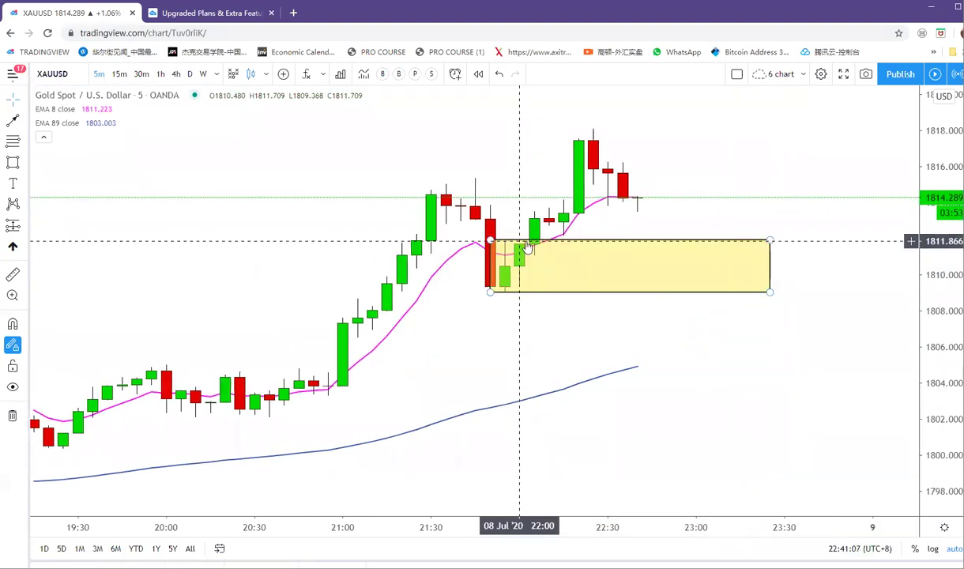
Draw a Fibonacci retracement from the 21:55 low to the 22:25 high on the gold chart, and delete it.
click(13, 140)
scroll(548, 176, up, 1)
click(448, 297)
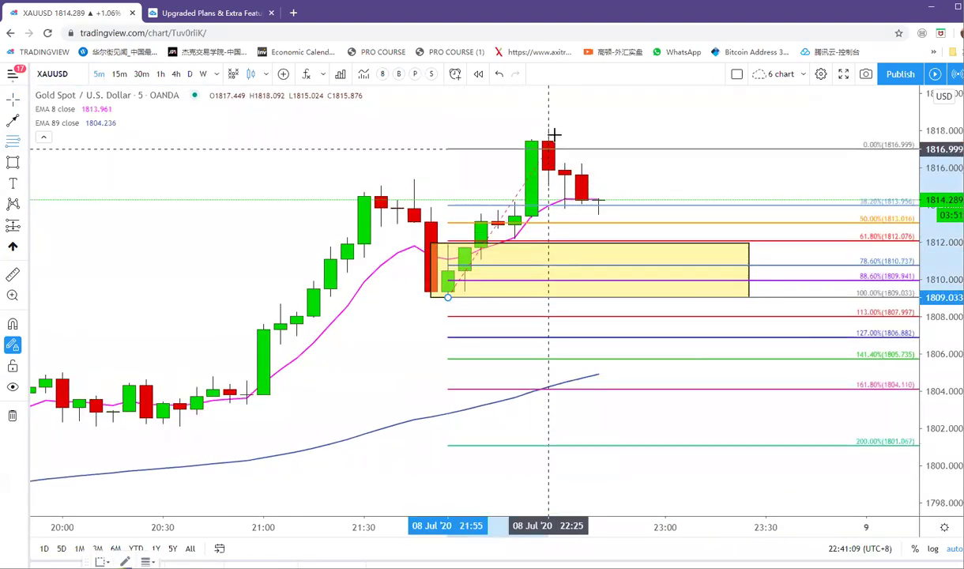
click(550, 129)
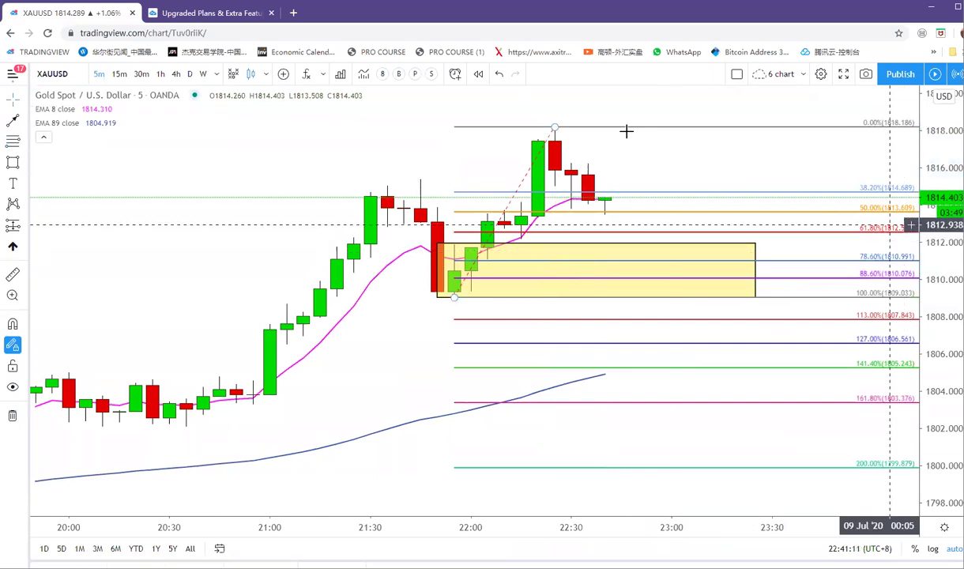
key(Delete)
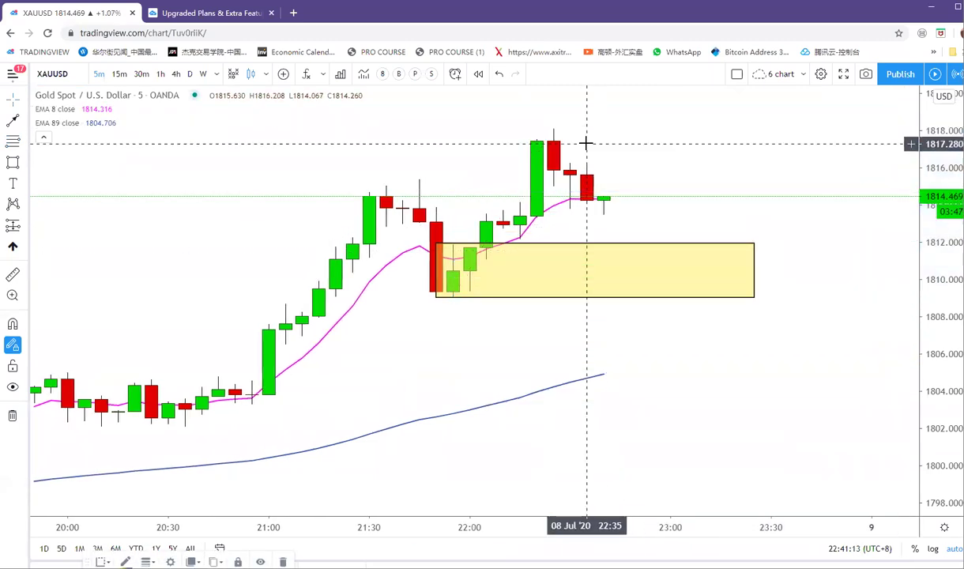
Draw three connected arrows: from the pullback low up to the 22:25 high, down to the yellow zone's upper edge, and up to about 1820.6.
scroll(622, 220, down, 2)
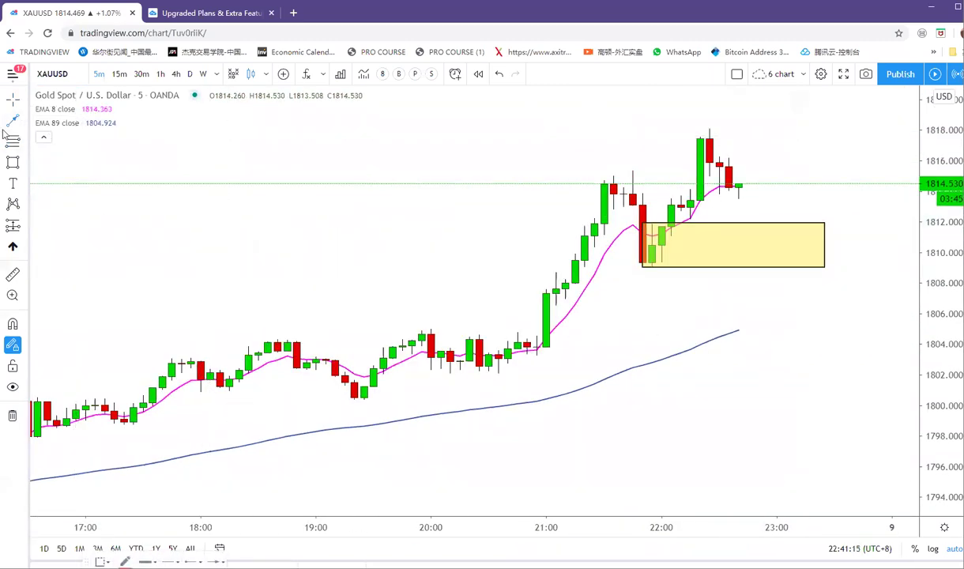
scroll(557, 187, up, 2)
click(605, 277)
click(692, 122)
click(692, 122)
click(736, 227)
click(746, 227)
click(833, 89)
scroll(755, 335, down, 1)
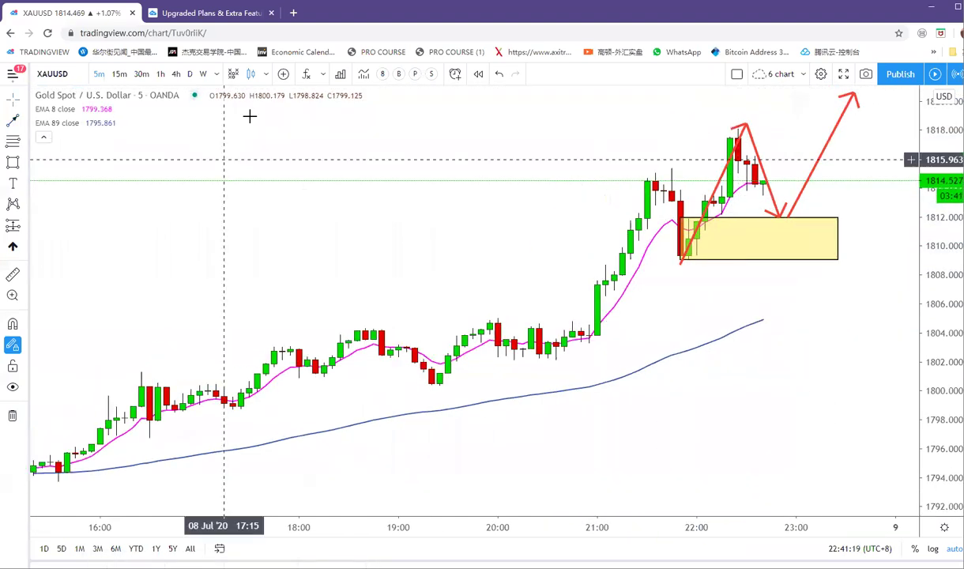
drag(544, 223, 427, 224)
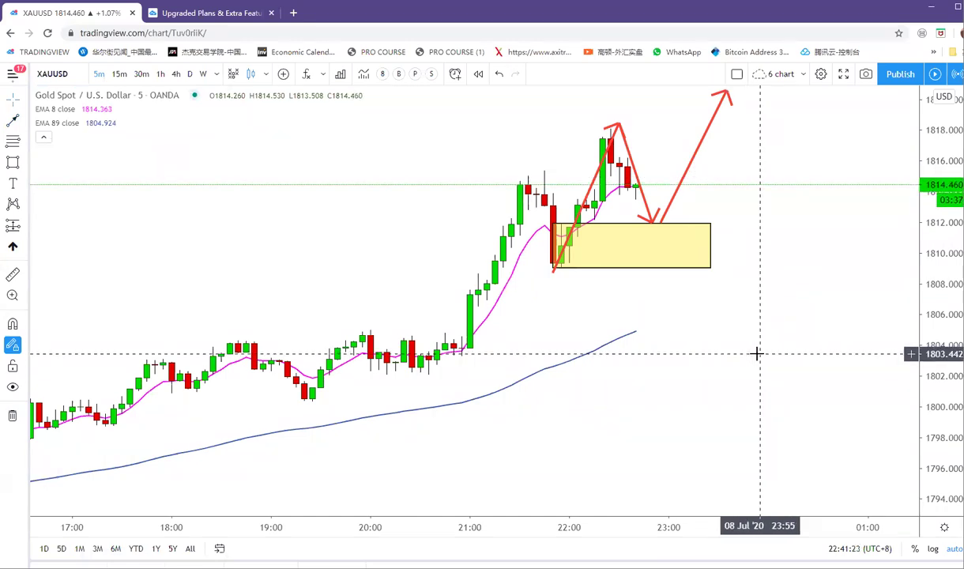
Open the XAGUSD chart on the daily timeframe and remove all its existing drawings.
text(XAGUSD)
key(Return)
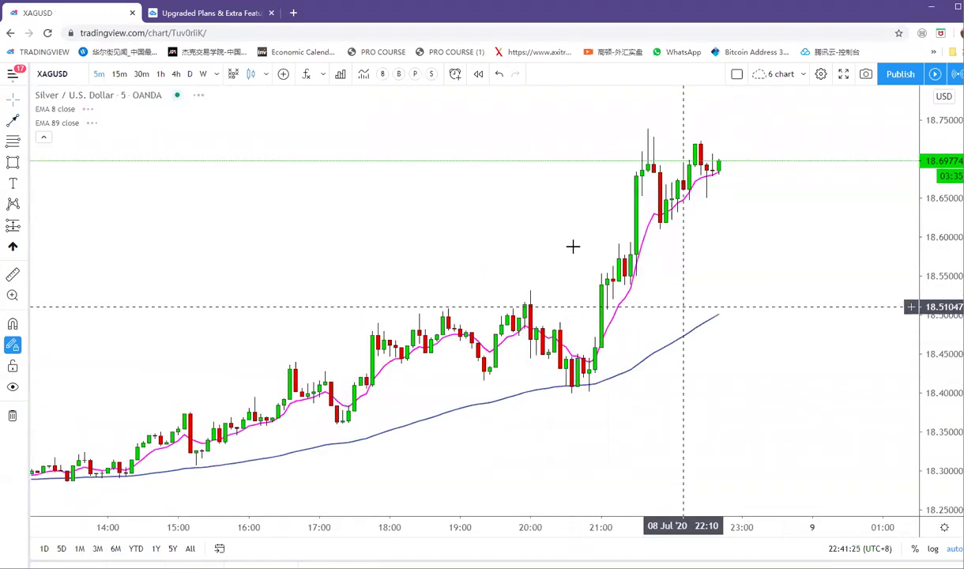
click(190, 74)
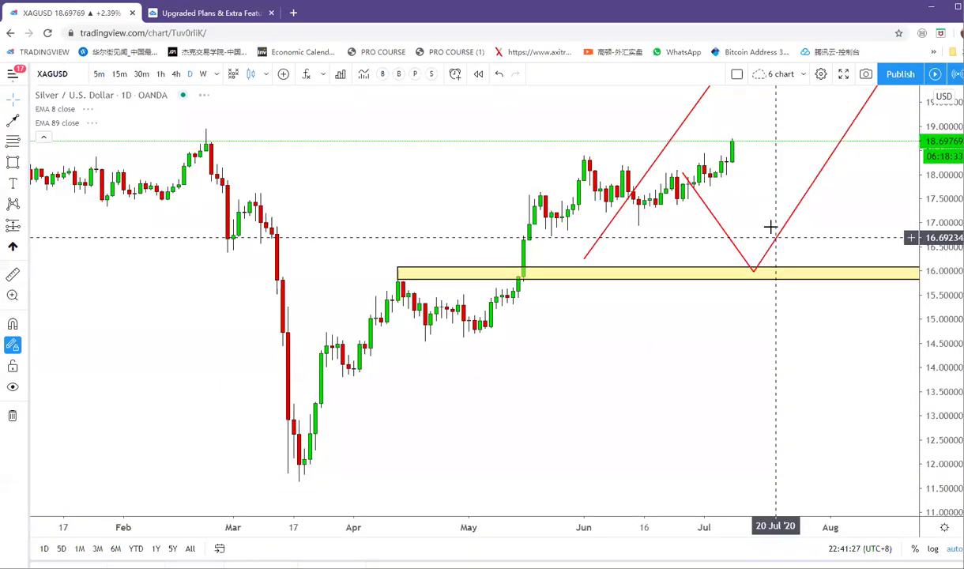
scroll(584, 211, up, 4)
scroll(711, 235, down, 9)
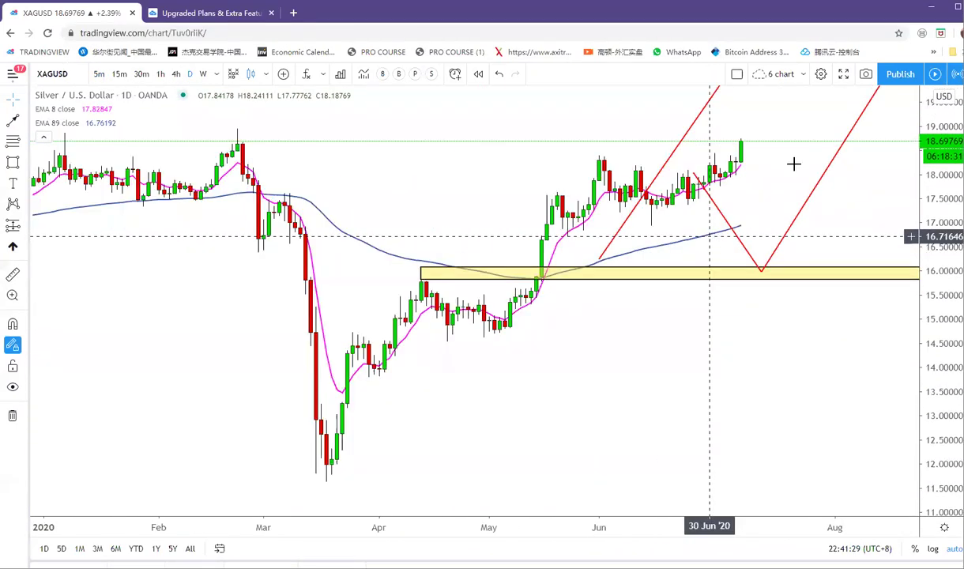
click(12, 415)
scroll(479, 214, down, 3)
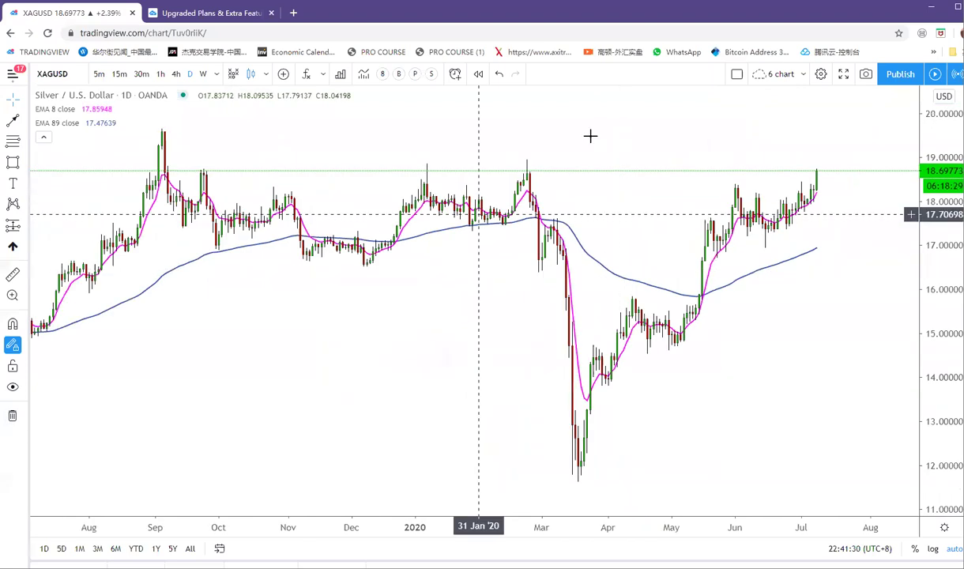
Draw one arrow from the late February high down to the 17 March low and another up to the 1 June high.
click(13, 119)
mouse_move(527, 161)
mouse_down()
mouse_move(592, 470)
mouse_move(576, 474)
mouse_move(743, 175)
mouse_up()
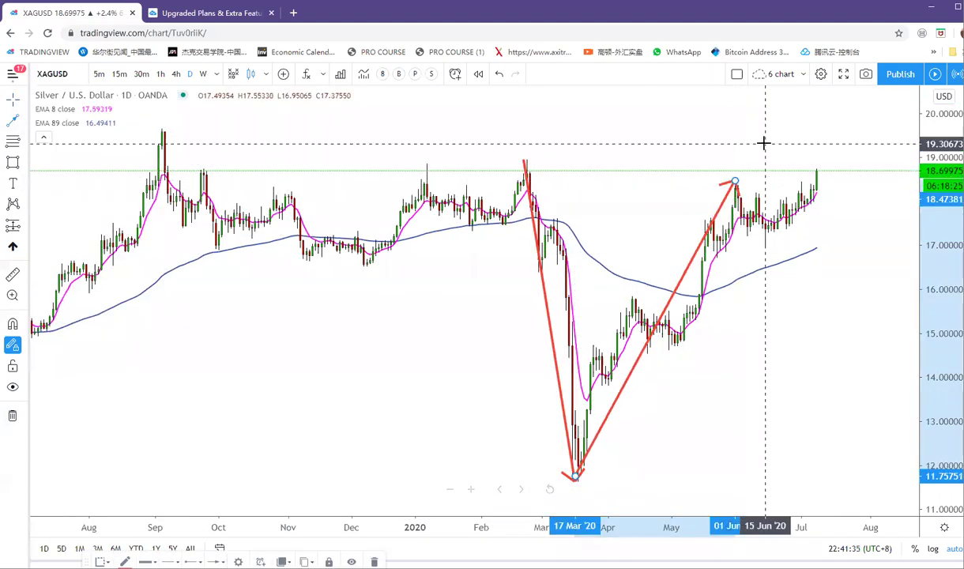
scroll(762, 134, up, 3)
scroll(664, 99, up, 1)
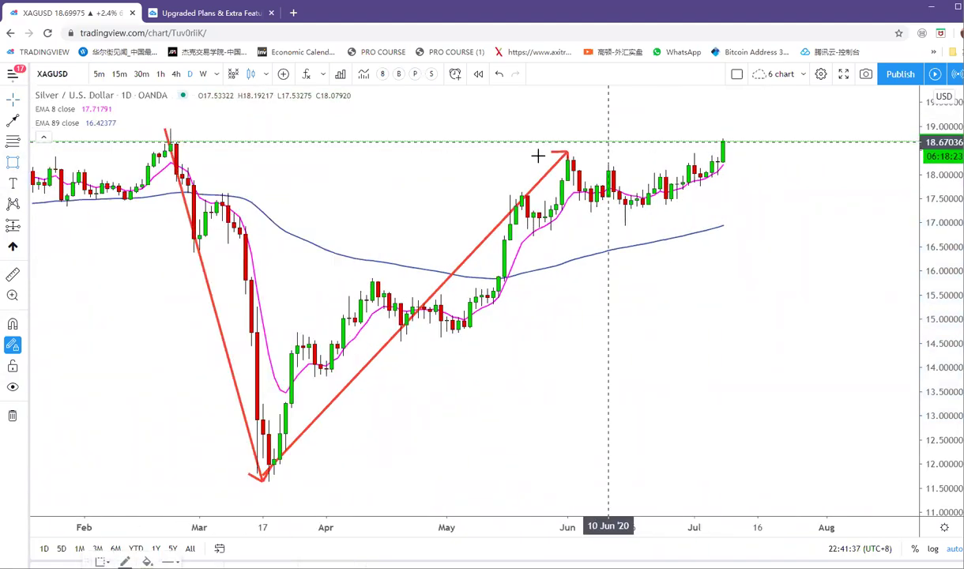
Draw a thin yellow rectangle along the early June highs near 18.3, extending past July, and clear all drawings from the silver chart.
key(alt+shift+r)
click(538, 158)
scroll(651, 124, up, 2)
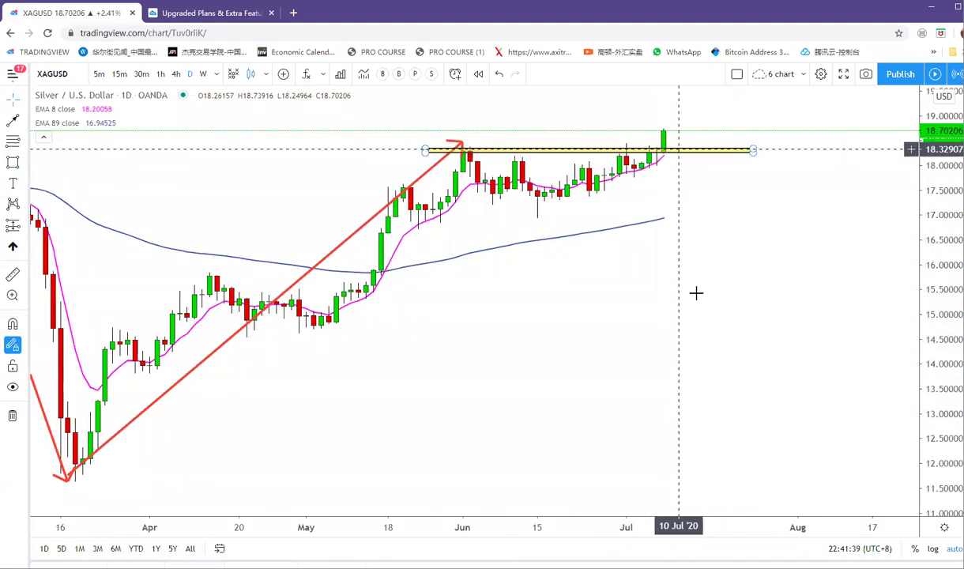
scroll(695, 294, down, 3)
click(13, 417)
scroll(570, 237, down, 4)
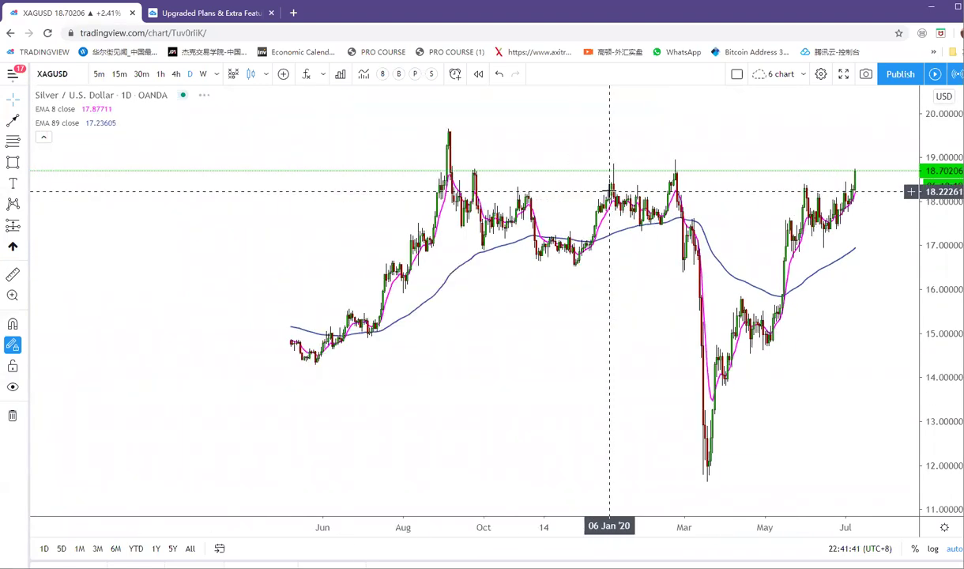
Switch the silver chart to the weekly timeframe and look back over the price history to 2013.
scroll(528, 293, up, 3)
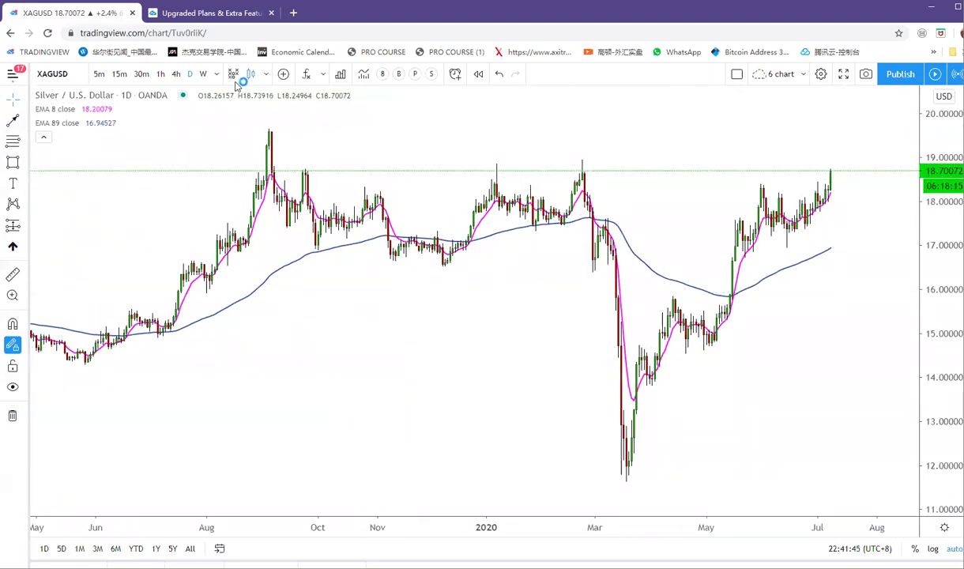
click(203, 73)
right_click(569, 431)
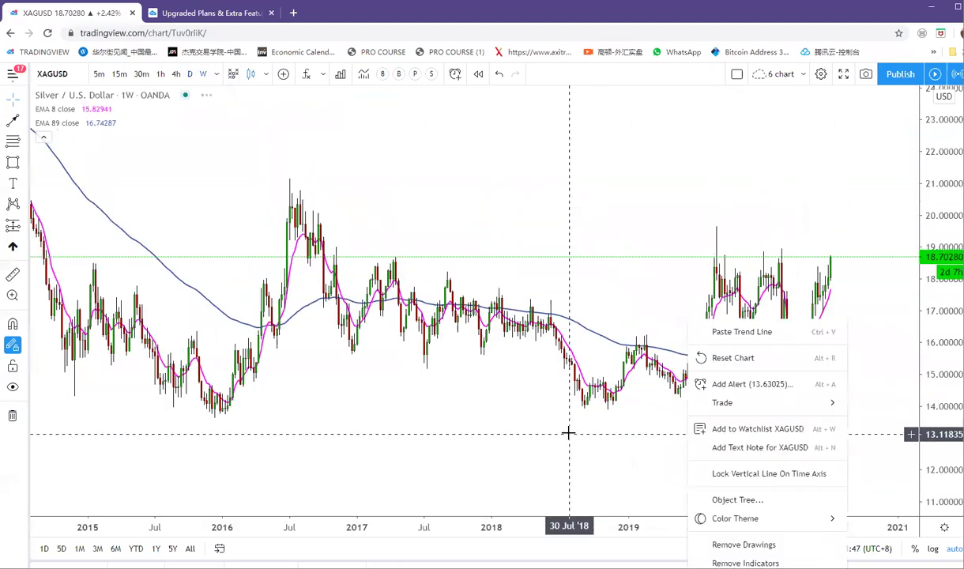
scroll(552, 389, down, 2)
drag(512, 395, 480, 397)
scroll(155, 240, down, 1)
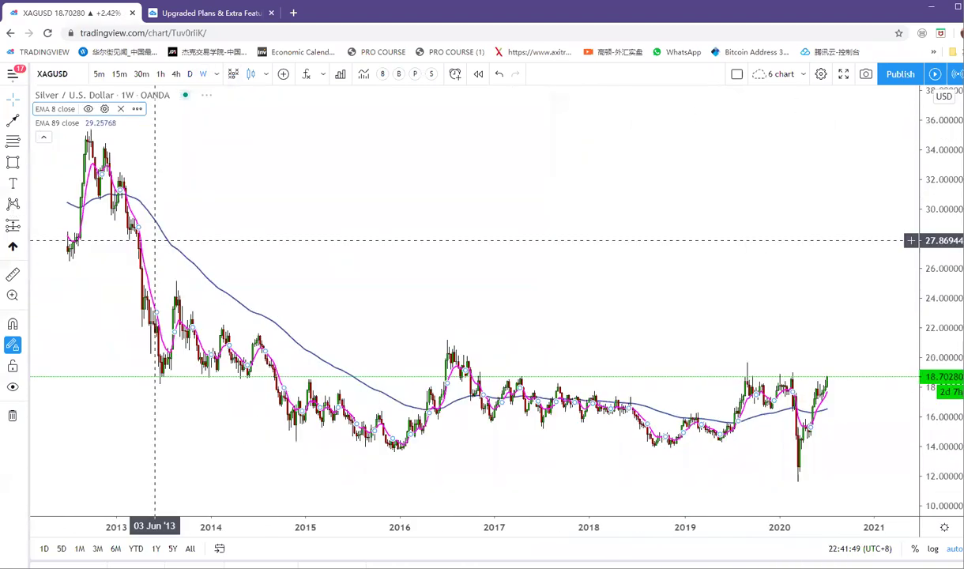
scroll(736, 260, up, 1)
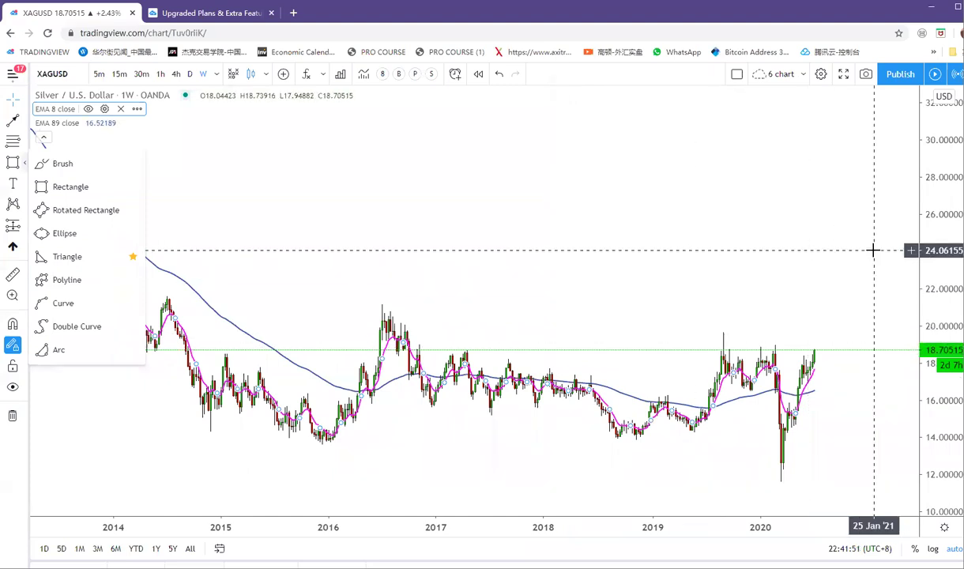
Draw a thin yellow rectangle across the 2019–2020 highs, from mid-2019 to early 2021, and adjust it to span about 18.6 to 18.95.
click(101, 187)
click(710, 327)
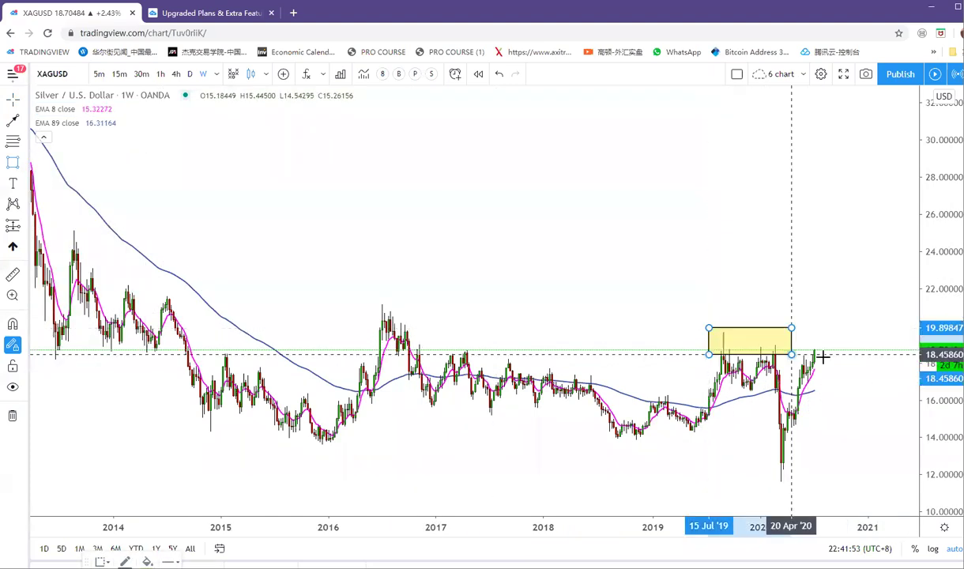
key(Escape)
scroll(685, 205, up, 2)
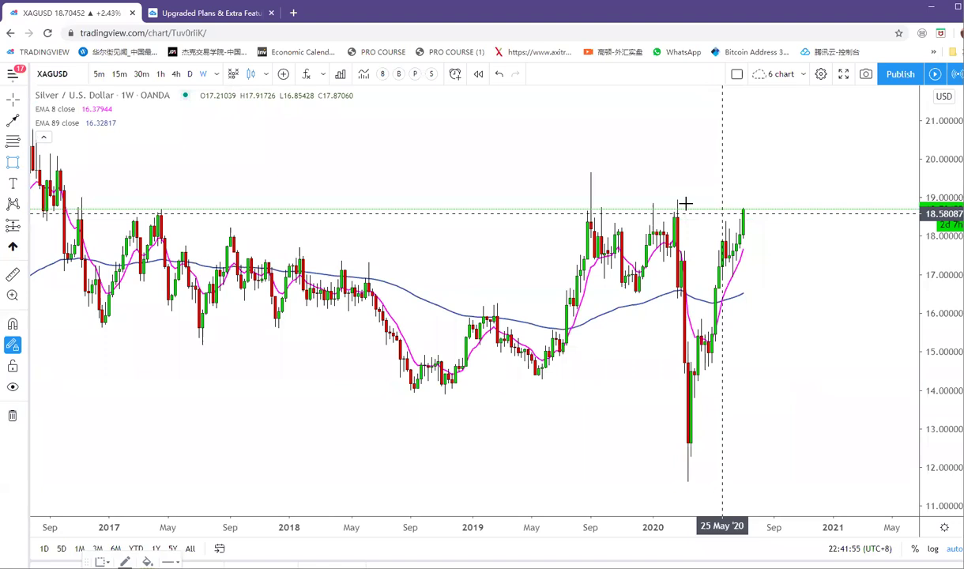
click(548, 207)
click(837, 217)
click(779, 176)
drag(780, 208, 786, 199)
click(769, 185)
scroll(769, 185, down, 1)
scroll(473, 215, down, 3)
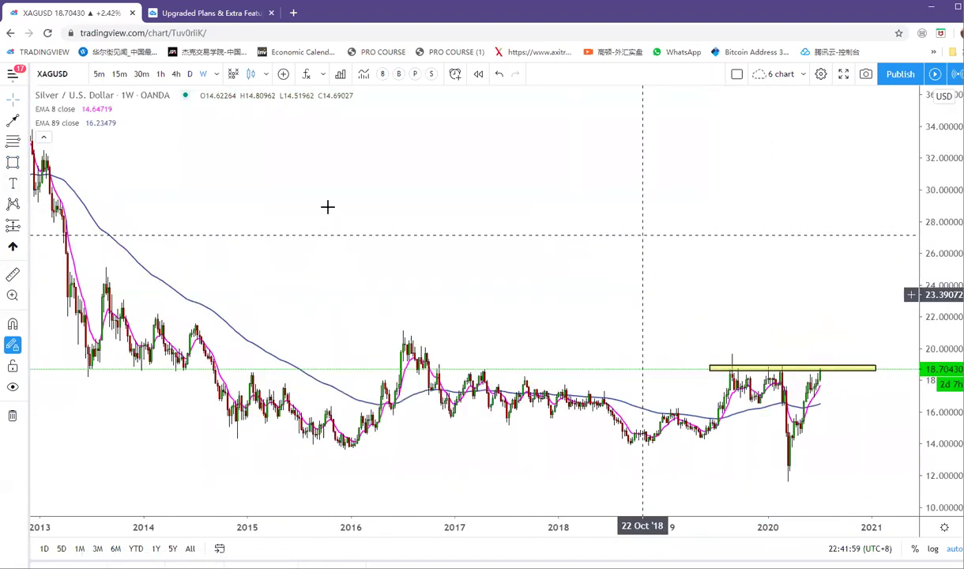
Draw a vertical up arrow at 20 Jul 2020 from the resistance zone at about 18.92 to about 23.4.
scroll(873, 365, up, 1)
click(873, 368)
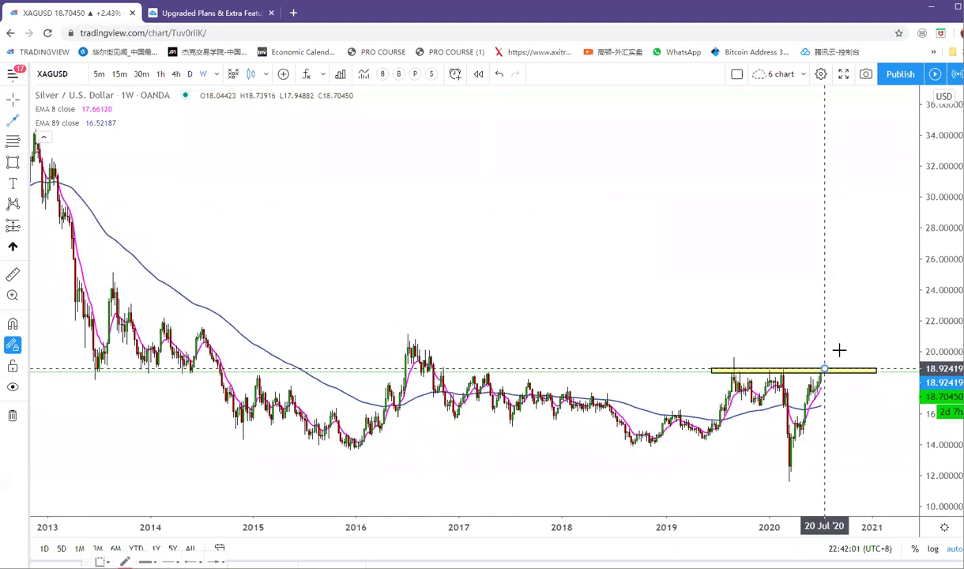
click(839, 350)
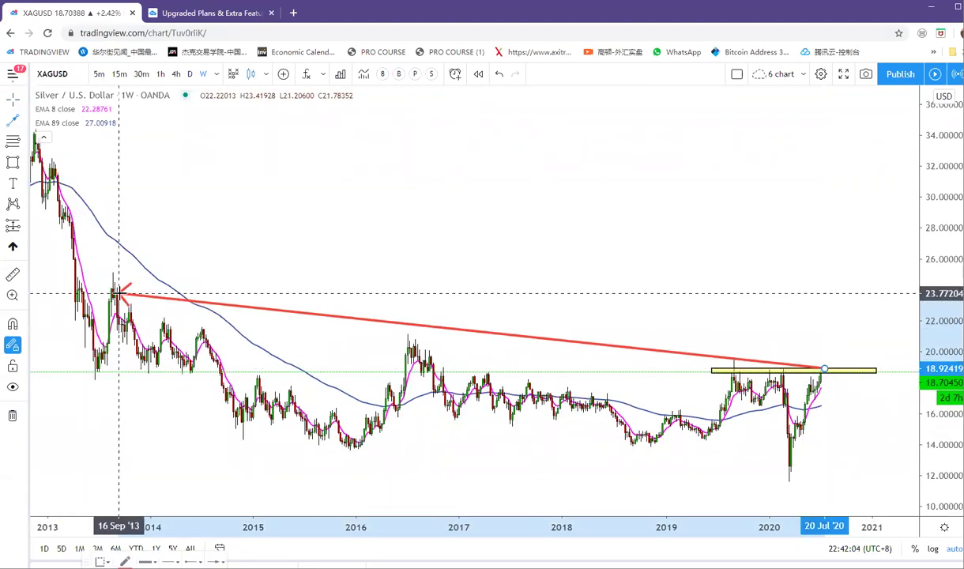
click(824, 299)
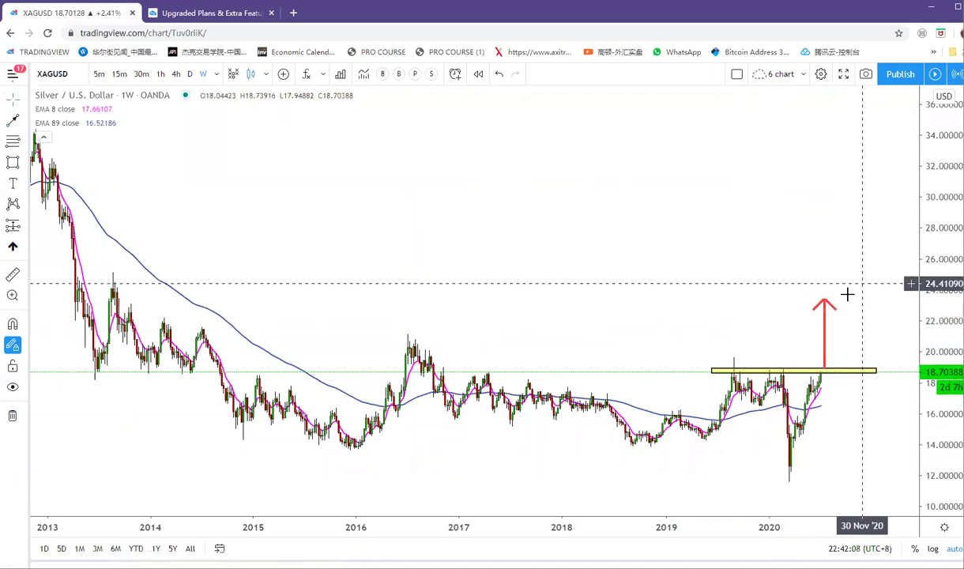
scroll(710, 272, up, 3)
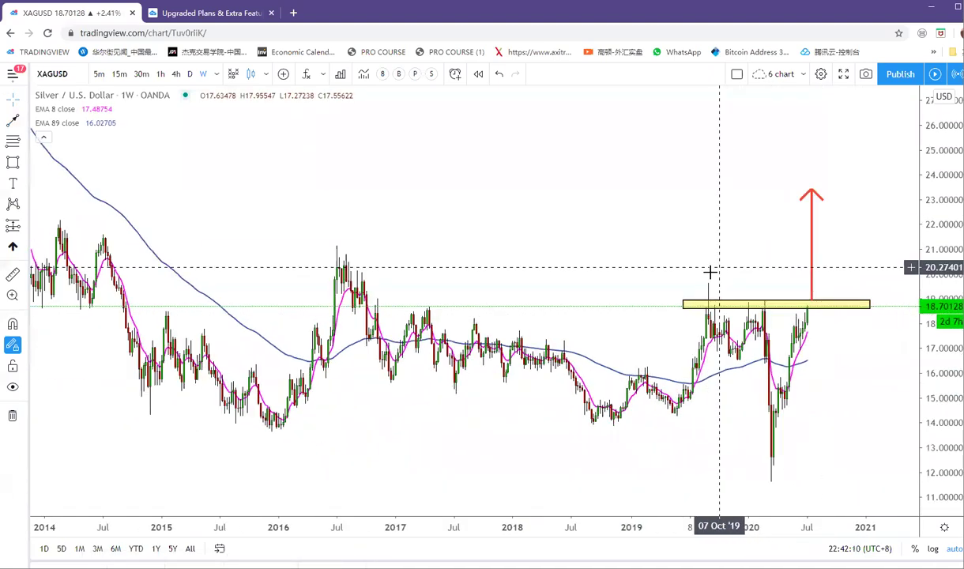
scroll(577, 216, down, 2)
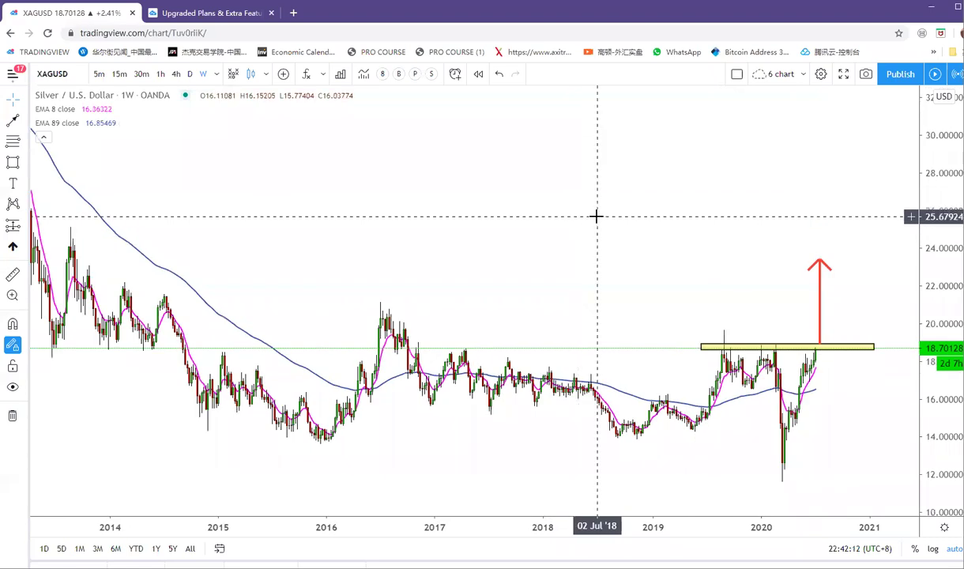
Open the USDCAD chart on the 4h timeframe and view the decline since March with its continuation pattern.
text(SPX)
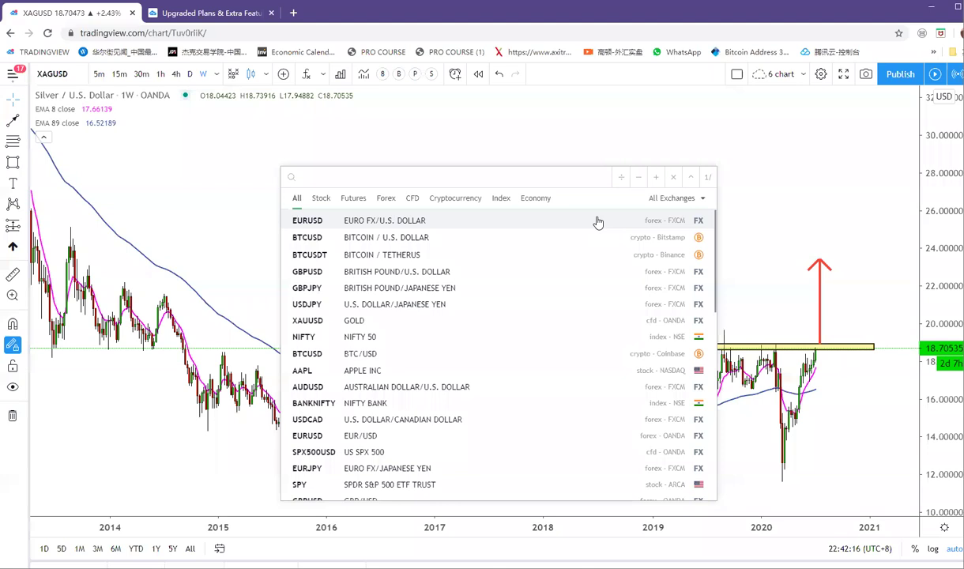
text(USDCAD)
key(Return)
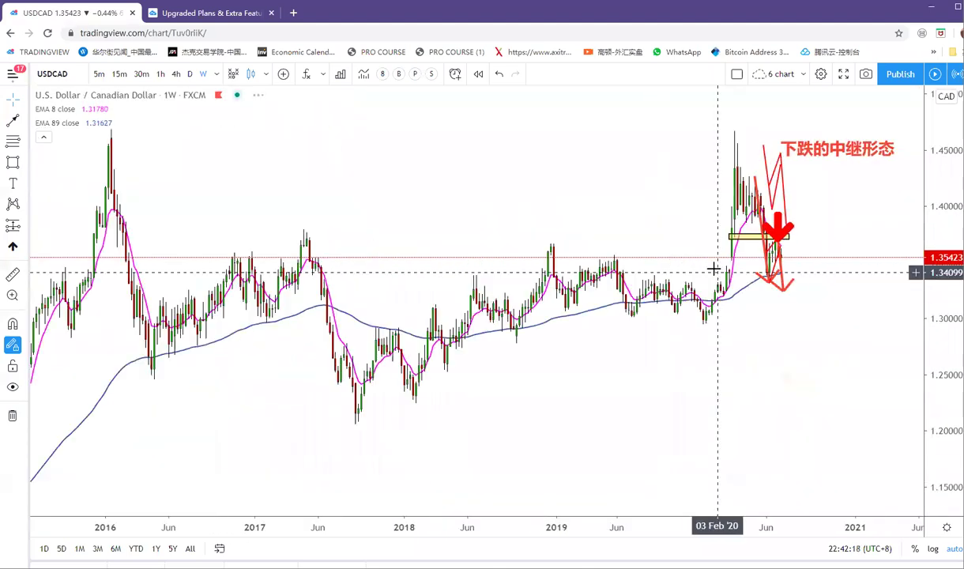
click(176, 73)
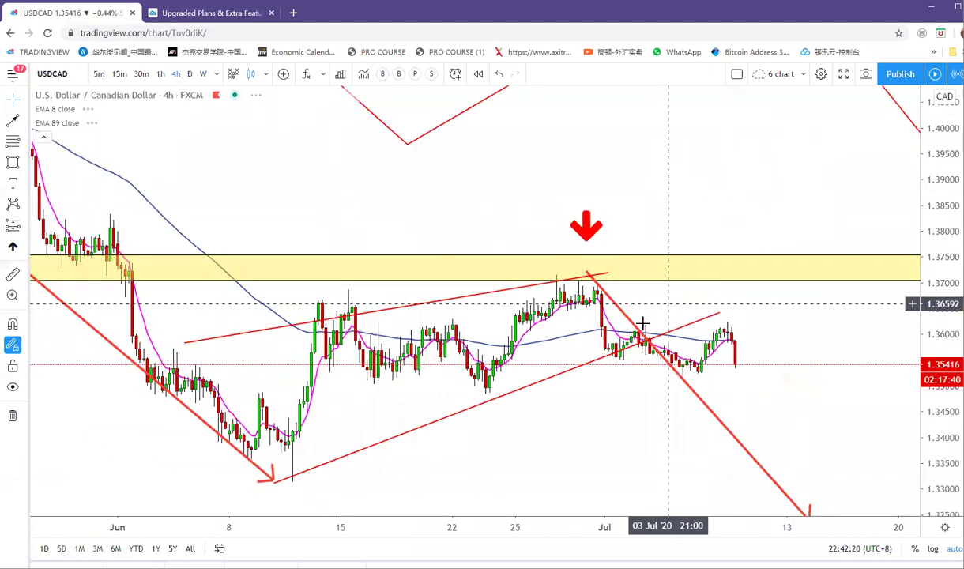
scroll(680, 291, down, 6)
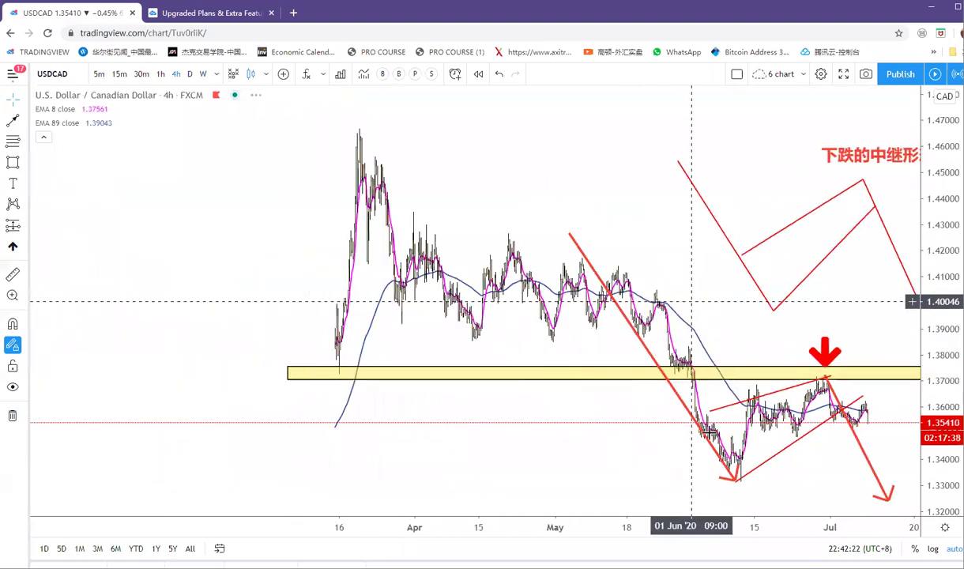
Switch the USDCAD chart to the daily timeframe and focus on the annotated price action from February to July 2020.
click(190, 73)
scroll(791, 223, down, 5)
scroll(771, 215, up, 5)
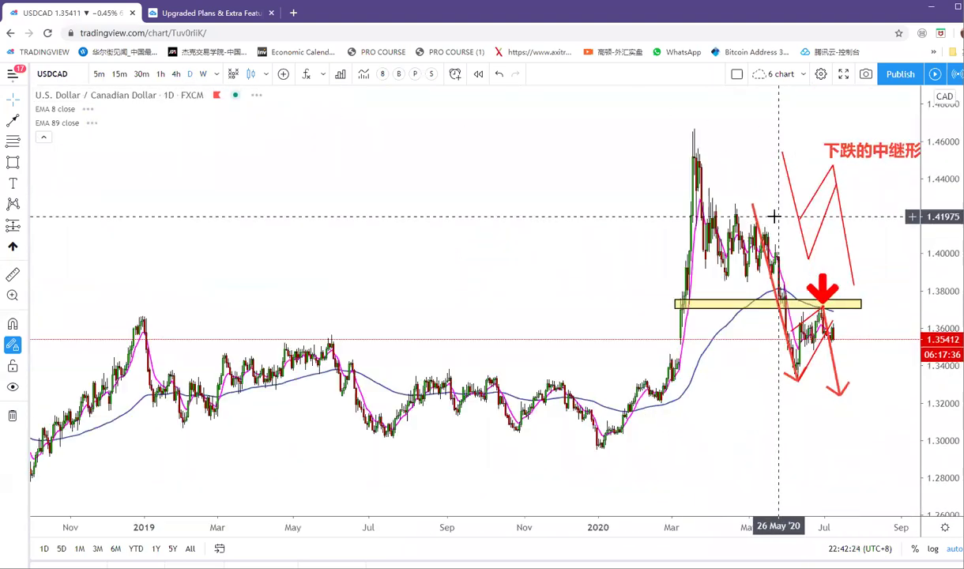
scroll(628, 319, up, 2)
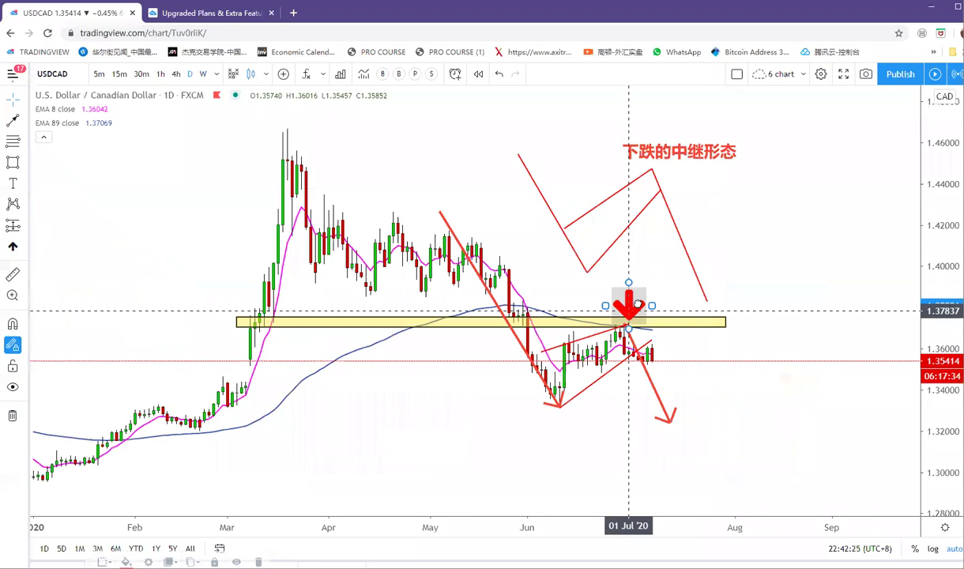
Move the downward projection arrow later in time so it starts at the latest July candles and points to about 1.324.
scroll(681, 326, up, 2)
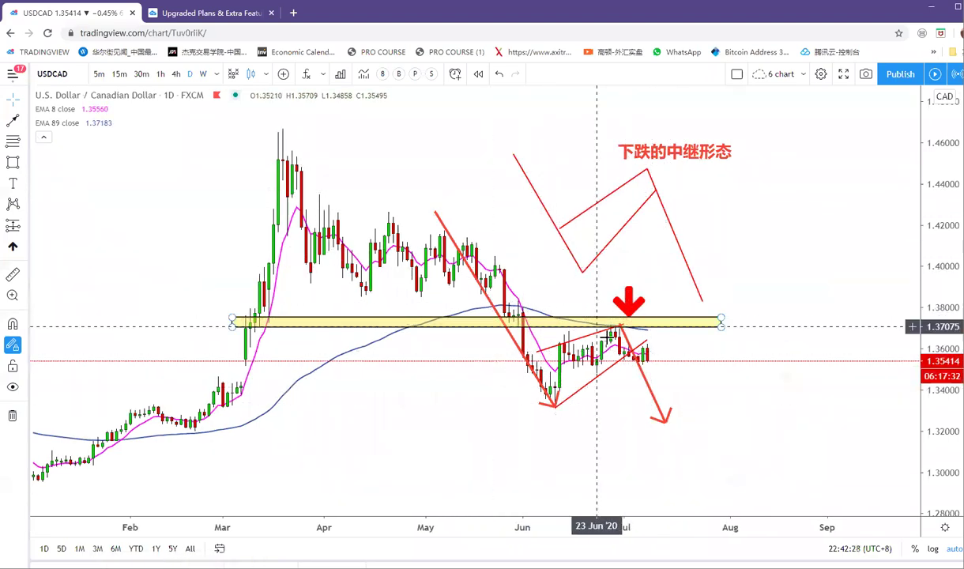
drag(654, 401, 694, 411)
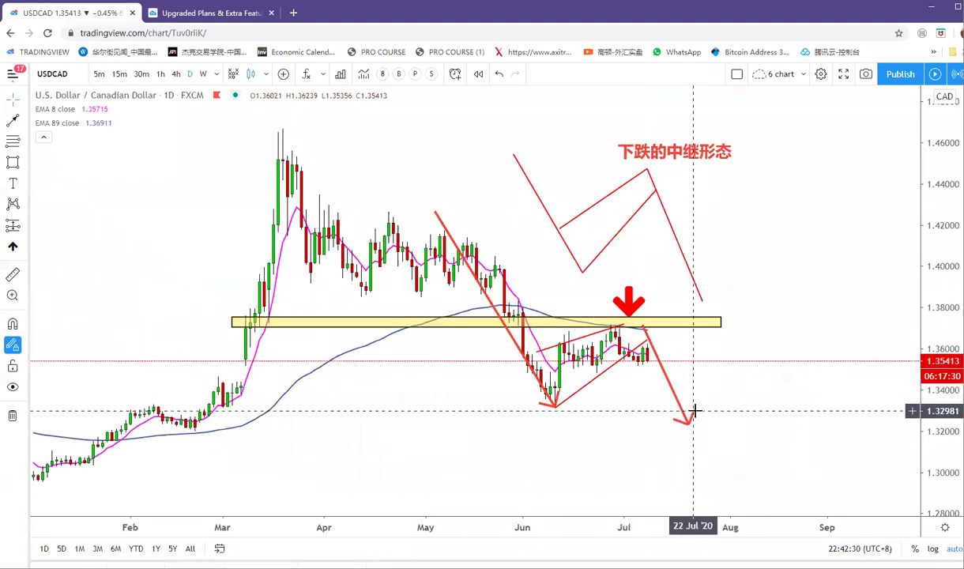
scroll(749, 408, down, 2)
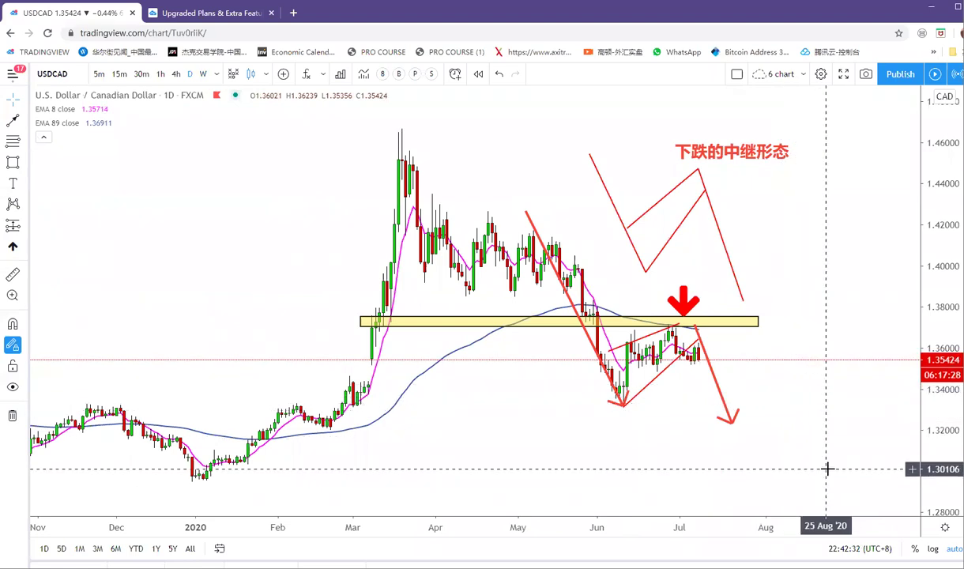
Open the USOIL daily chart, remove its existing drawings and focus on the rise from late April to July 2020.
text(usoil)
key(Return)
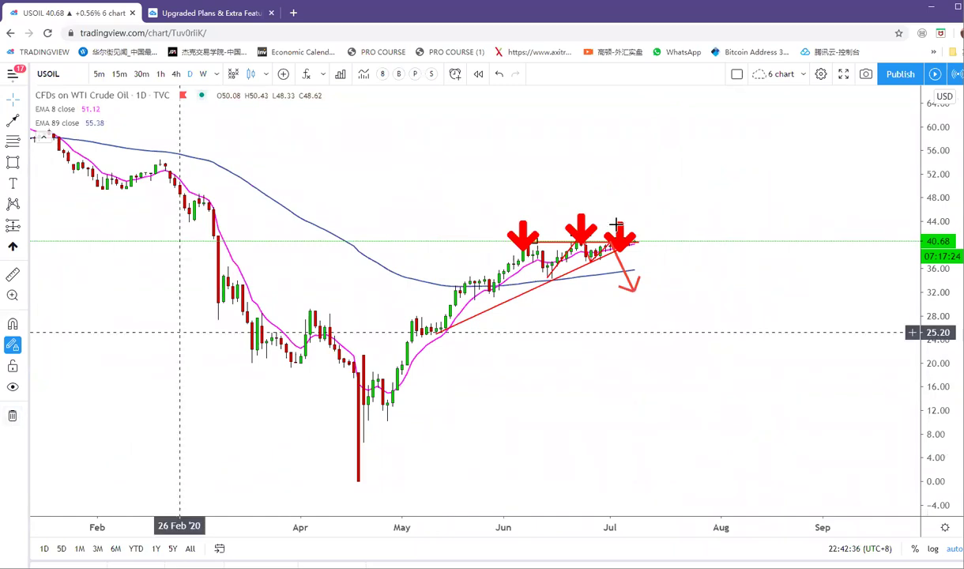
scroll(616, 225, up, 3)
drag(499, 336, 750, 321)
scroll(694, 289, up, 5)
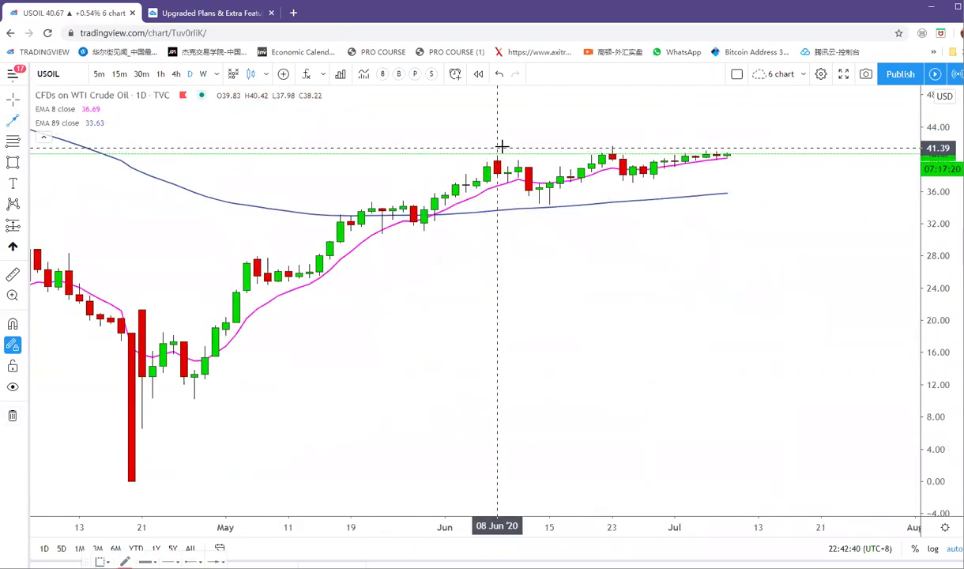
Draw arrows along the flat resistance at about 41.4 and the rising lows since mid-June, plus an upward breakout arrow to about 45.
drag(497, 148, 738, 148)
mouse_move(540, 205)
mouse_down()
mouse_move(738, 158)
mouse_move(748, 97)
mouse_up()
scroll(754, 269, down, 3)
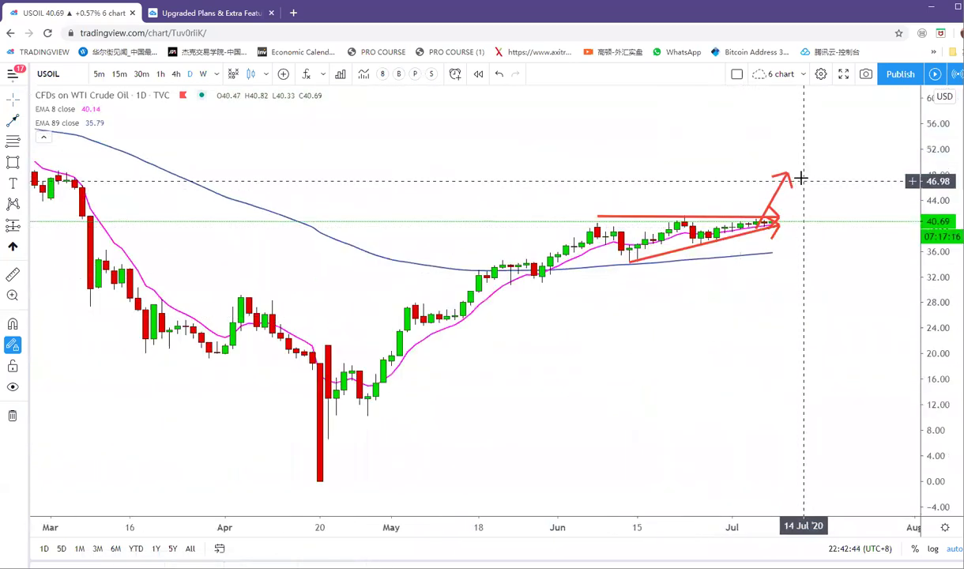
scroll(805, 172, down, 2)
drag(819, 223, 813, 238)
drag(695, 209, 689, 208)
Draw a resistance rectangle from early March to late July 2020 between about 45.8 and 49.
click(24, 162)
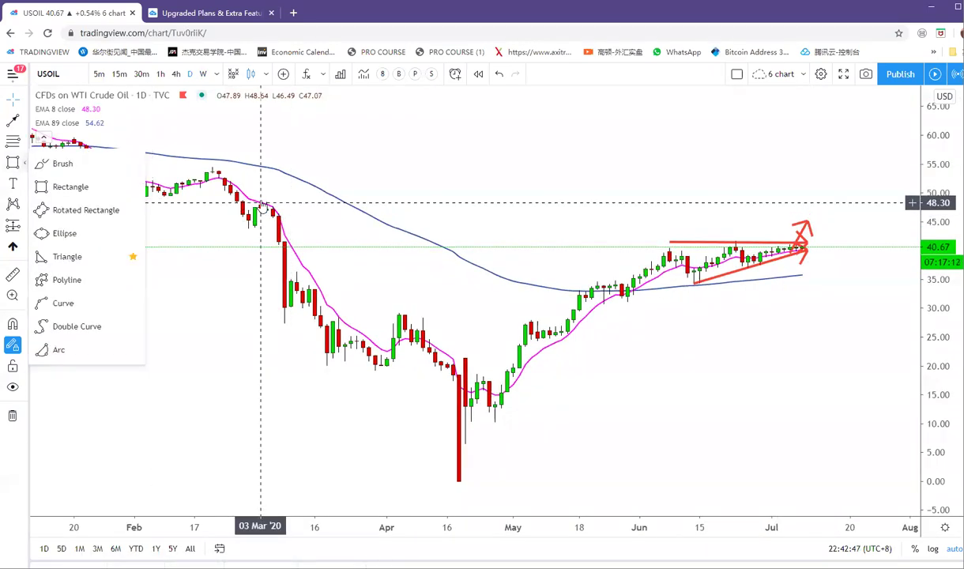
click(51, 188)
drag(254, 199, 898, 217)
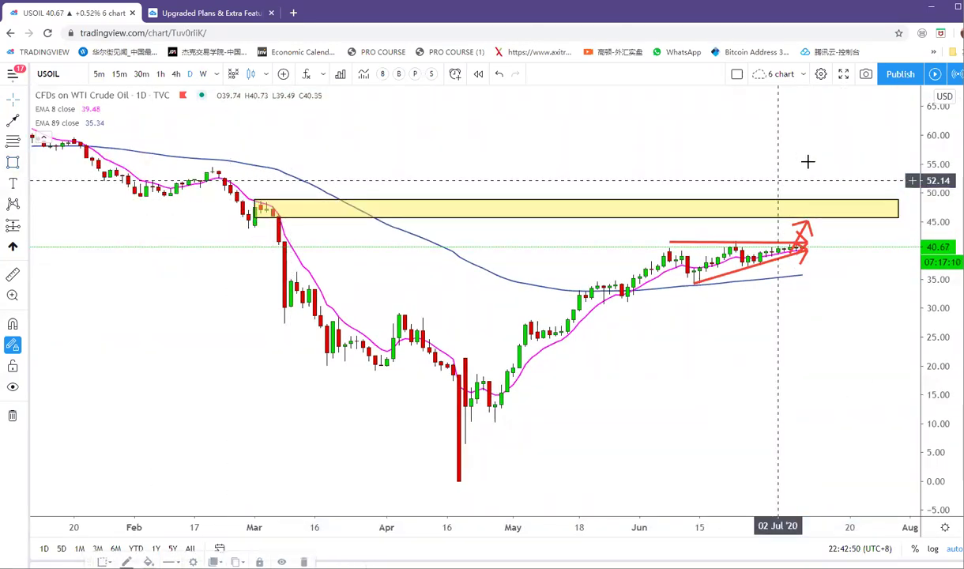
Switch the USOIL chart to the 4h timeframe and remove all its drawings.
scroll(808, 161, up, 5)
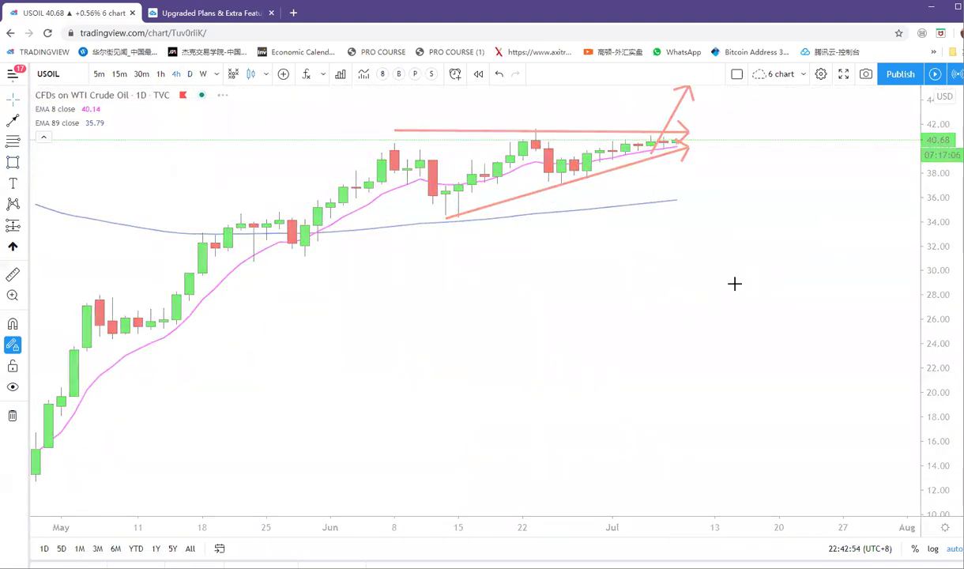
scroll(775, 276, down, 4)
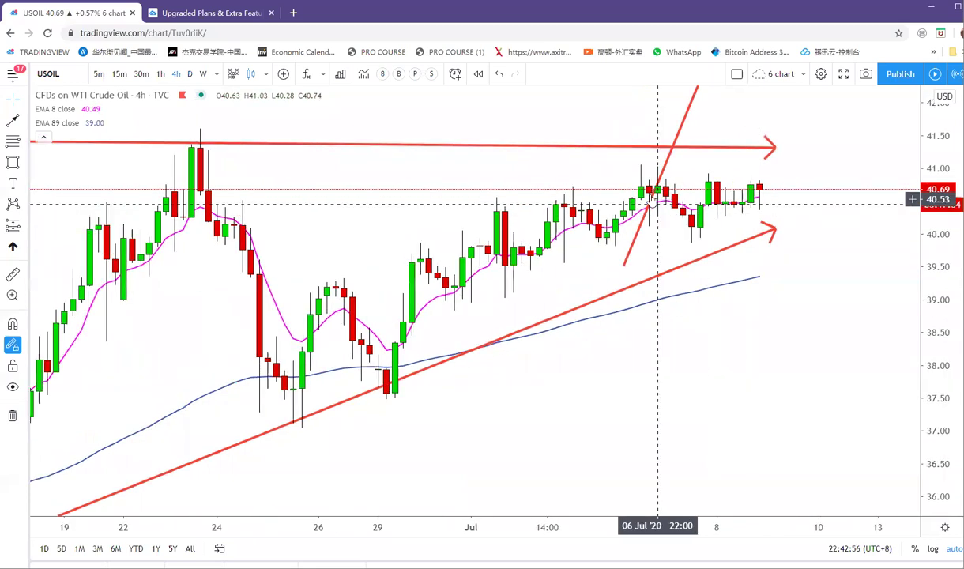
click(13, 415)
Draw four upward arrows pointing at the pullback lows near the EMA 8 between 30 June and 7 July.
click(23, 120)
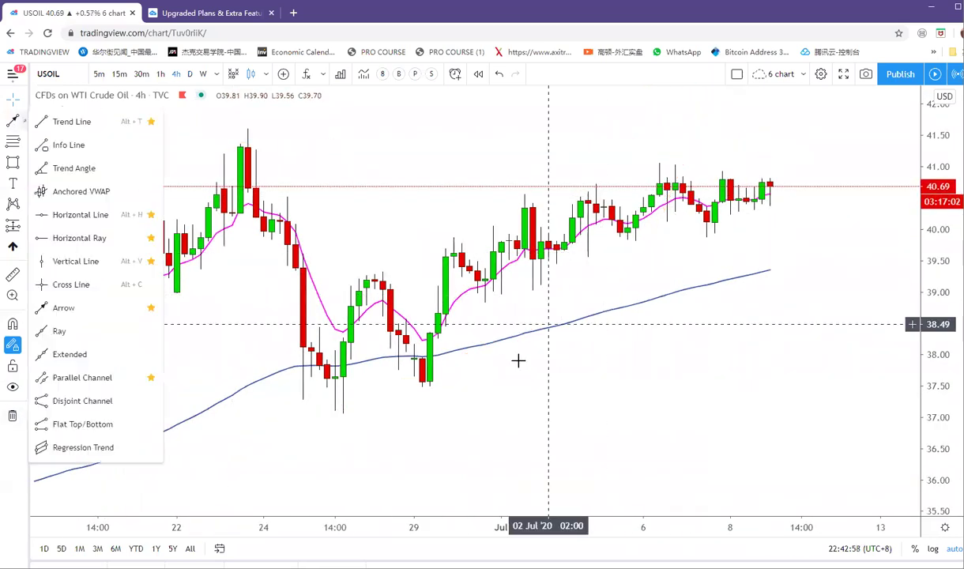
click(469, 375)
drag(486, 364, 479, 292)
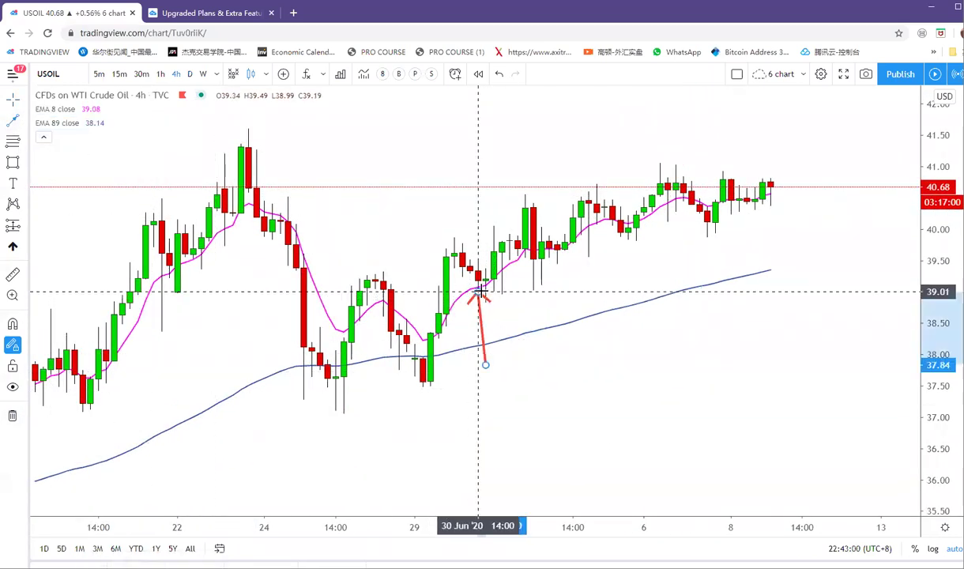
drag(558, 349, 541, 274)
drag(620, 336, 620, 230)
drag(668, 322, 700, 216)
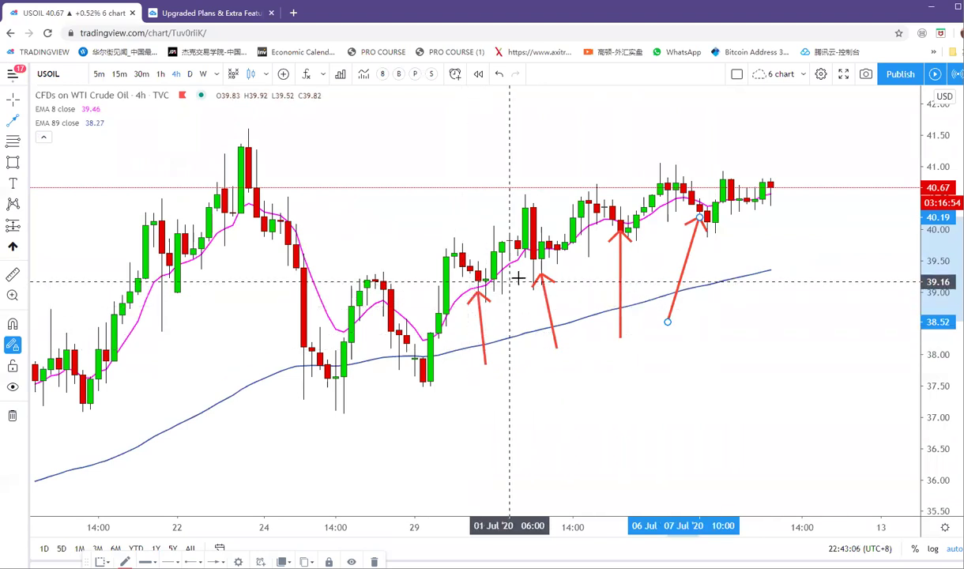
Draw a descending trend line from the 23 Jun high at about 41.58 to 10 Jul at about 40.83.
drag(651, 155, 645, 156)
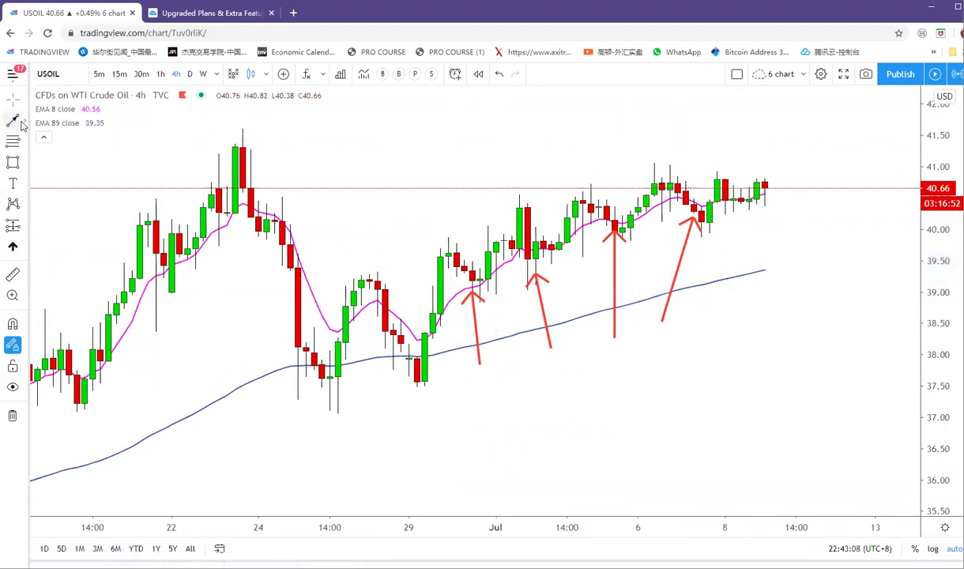
click(14, 120)
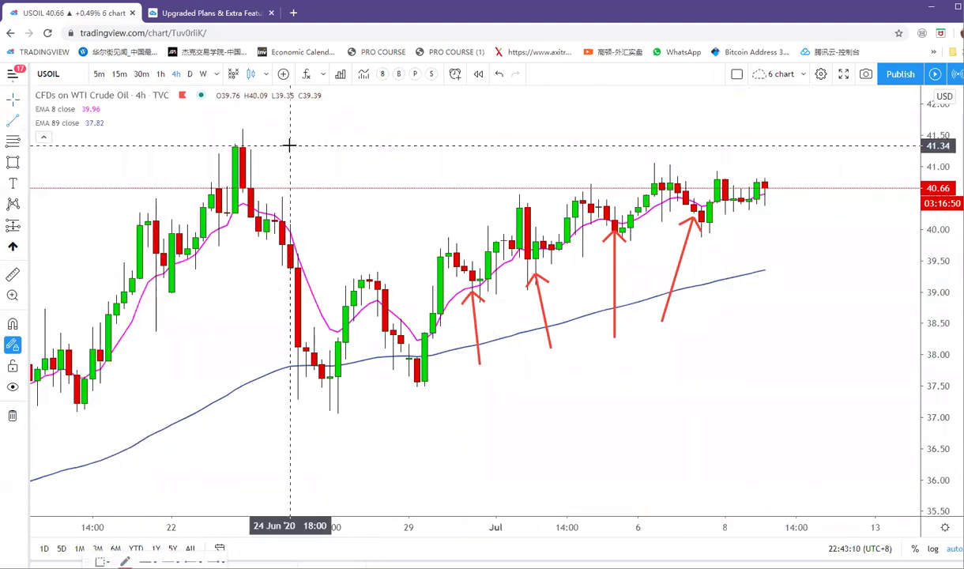
click(236, 130)
click(827, 179)
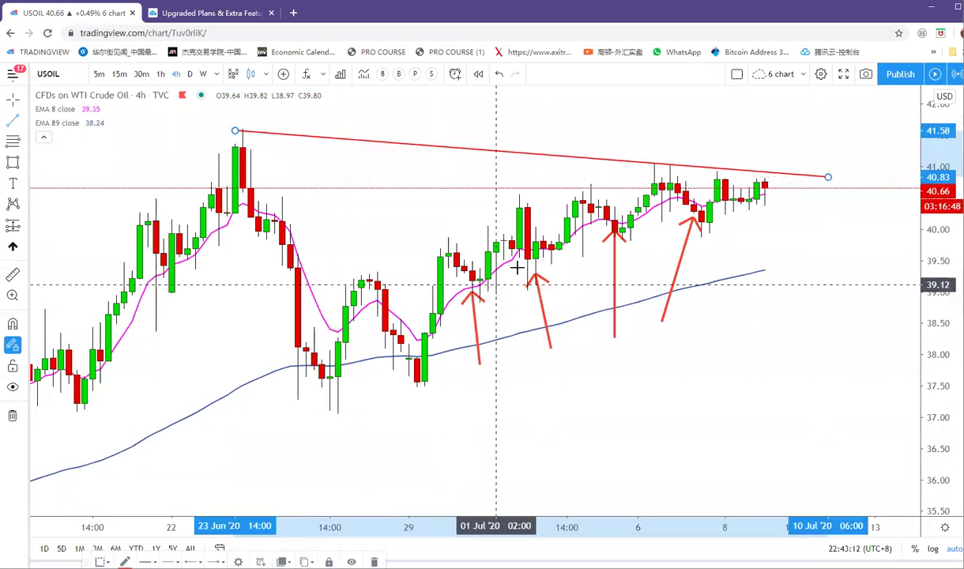
click(723, 134)
Draw a resistance rectangle over the end of the trend line from 6 to 10 July, between about 40.8 and 41.06.
scroll(723, 134, down, 2)
drag(735, 134, 658, 134)
scroll(747, 134, up, 3)
click(523, 169)
click(741, 188)
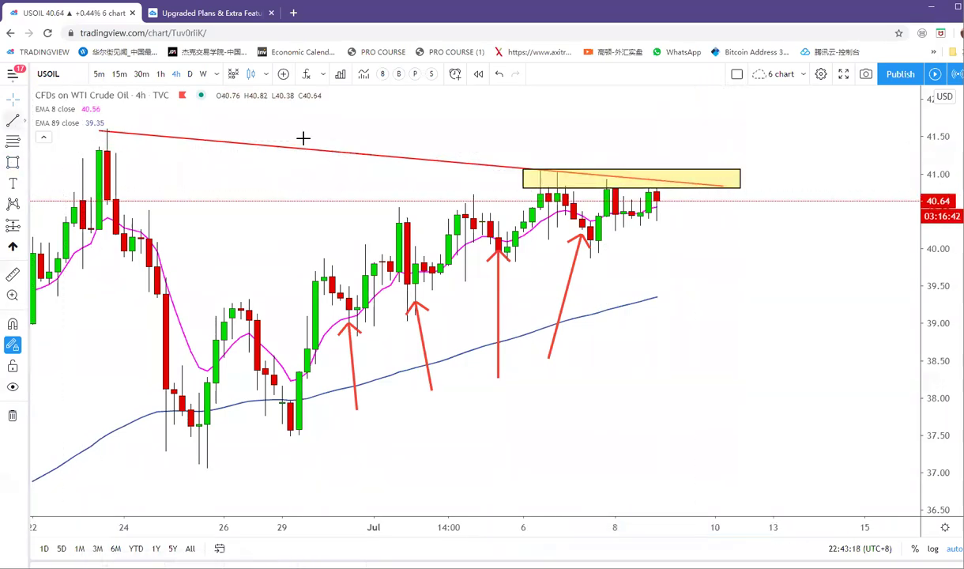
Draw a zigzag projection from the latest candle up to about 41.4, back to the zone at about 40.85 and up to about 42.
click(657, 214)
click(690, 144)
click(696, 186)
click(706, 183)
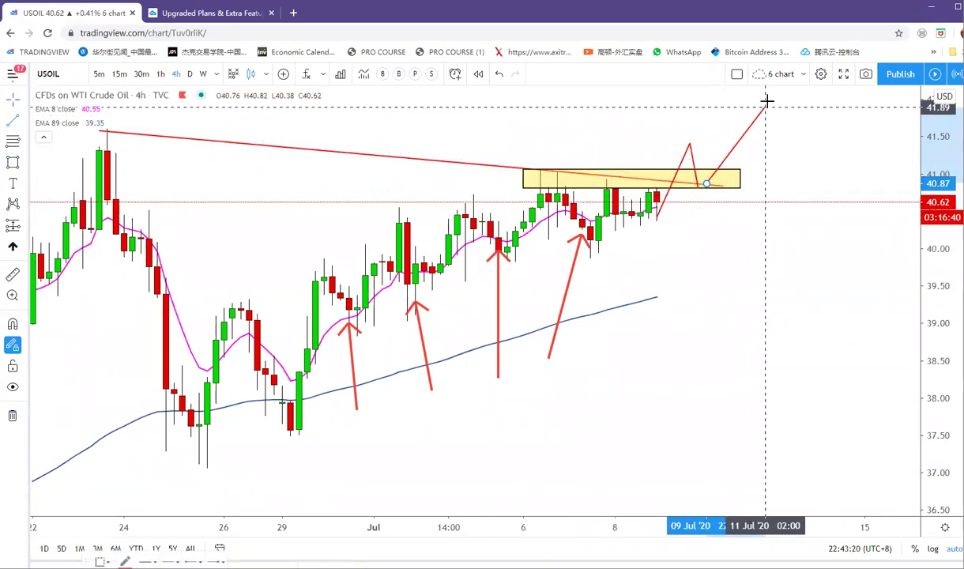
scroll(822, 355, down, 5)
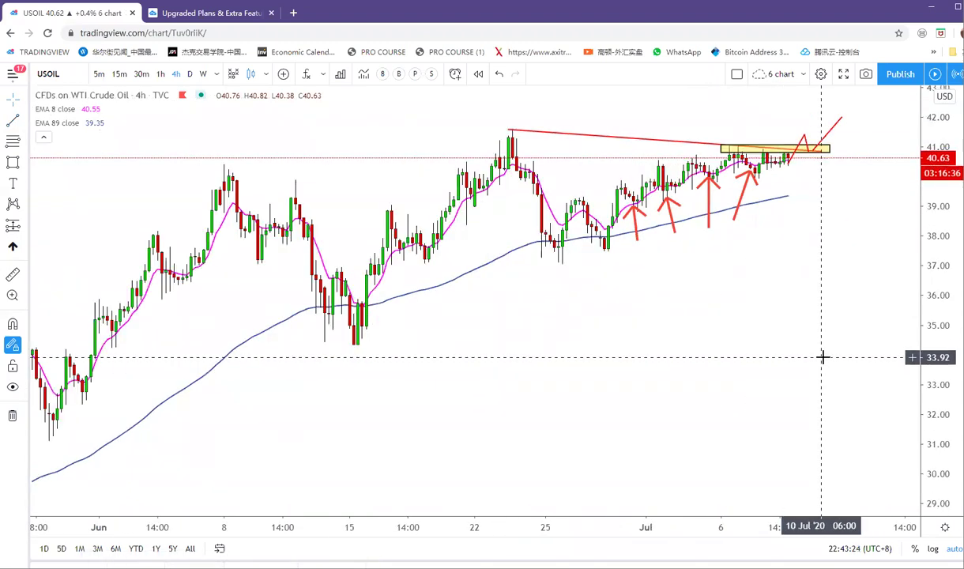
scroll(822, 357, up, 3)
Open the SPX500 4h chart and remove all its existing drawings.
text(SPX500)
key(Return)
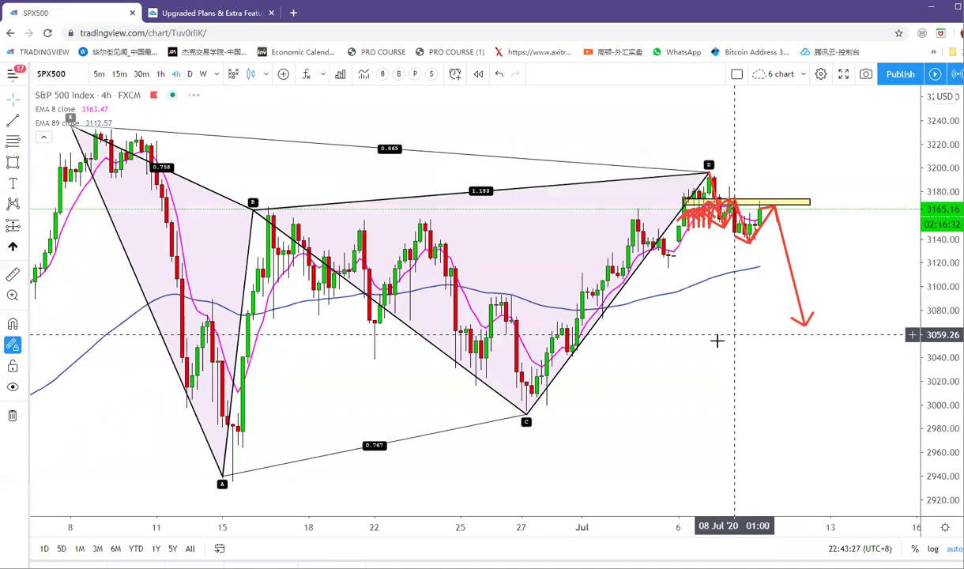
scroll(717, 340, up, 3)
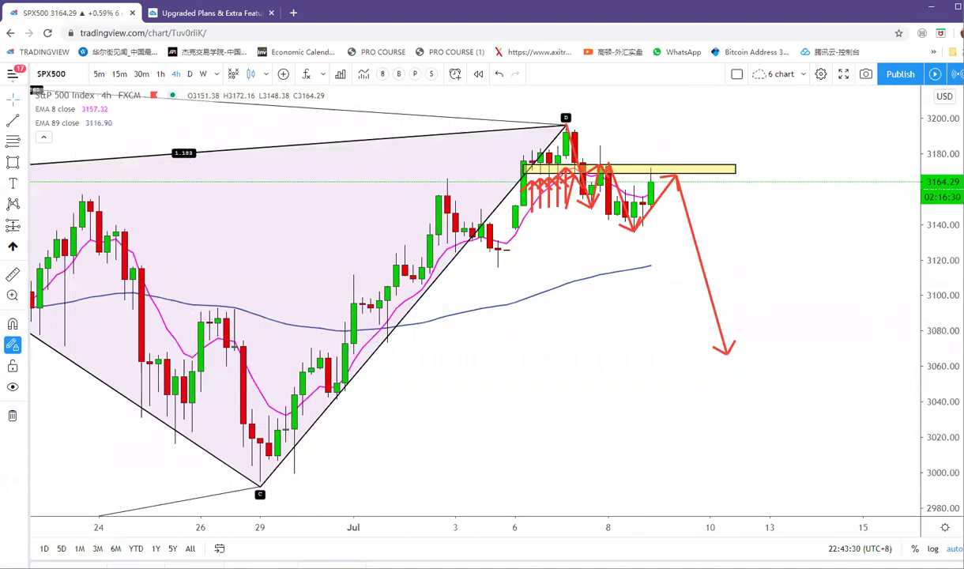
click(16, 415)
scroll(663, 252, down, 6)
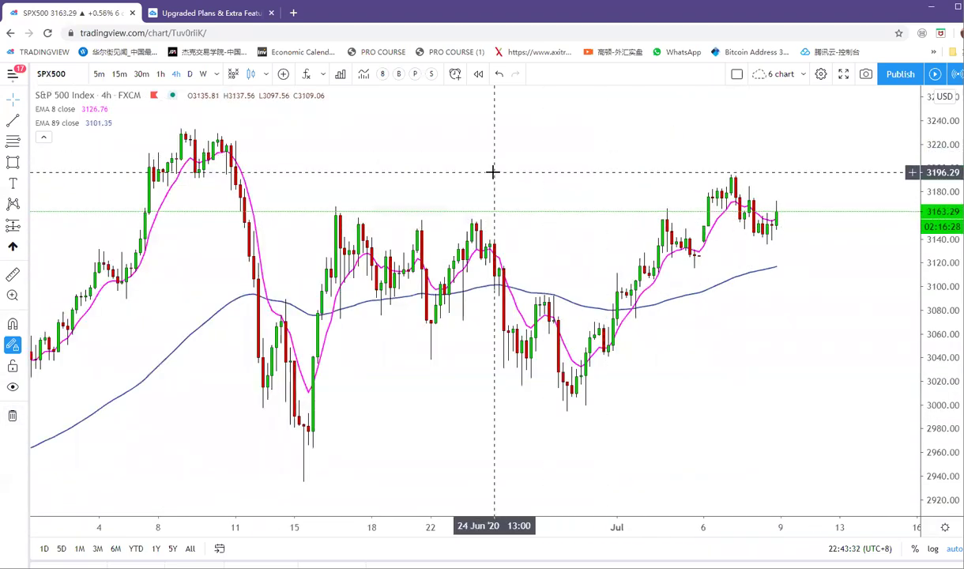
Draw a resistance rectangle from 5 Jun to mid-July 2020 between about 3186 and 3199.
scroll(474, 174, down, 1)
key(alt+shift+r)
click(241, 166)
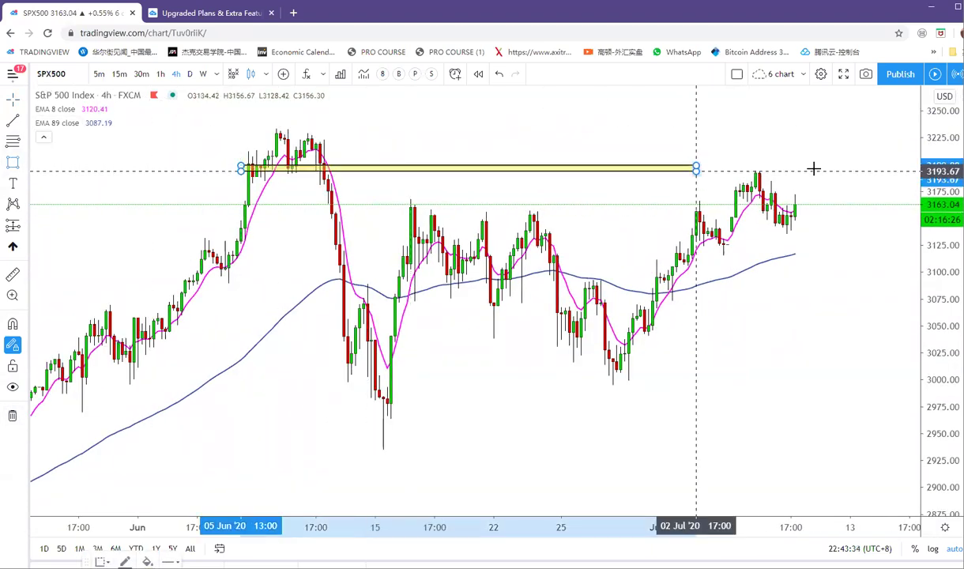
click(902, 178)
drag(722, 134, 707, 136)
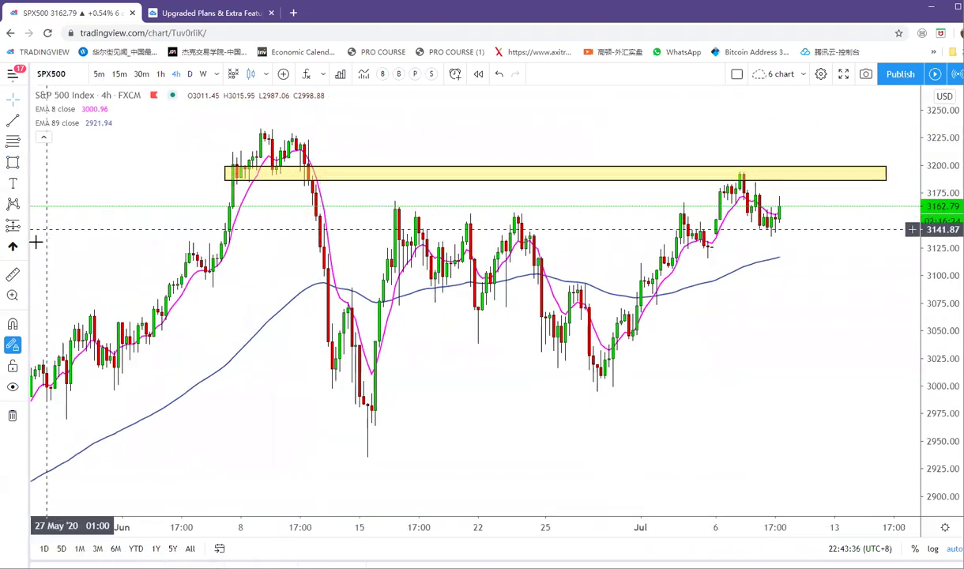
Place a down arrow icon above the resistance zone at the 7 Jul 2020 high.
click(26, 249)
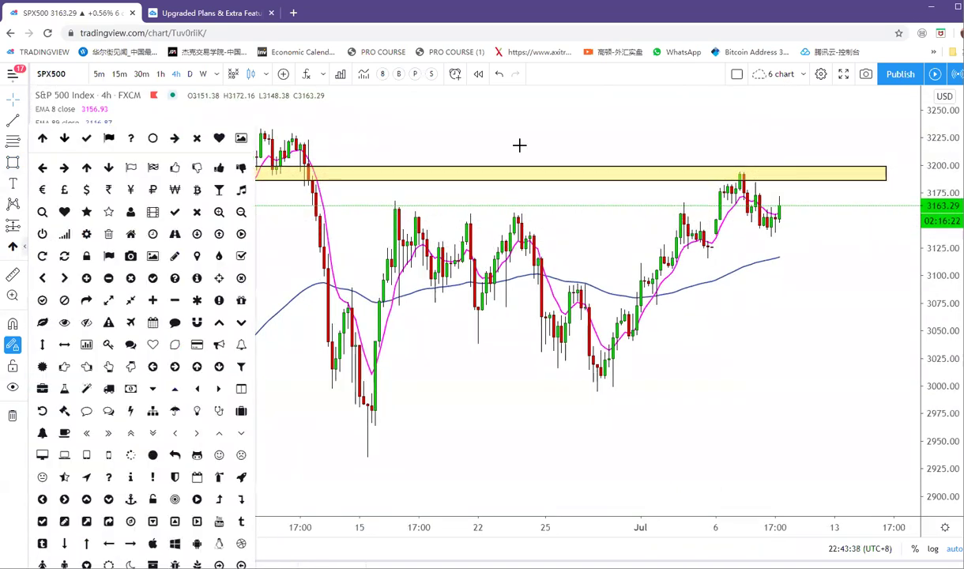
click(65, 138)
click(742, 136)
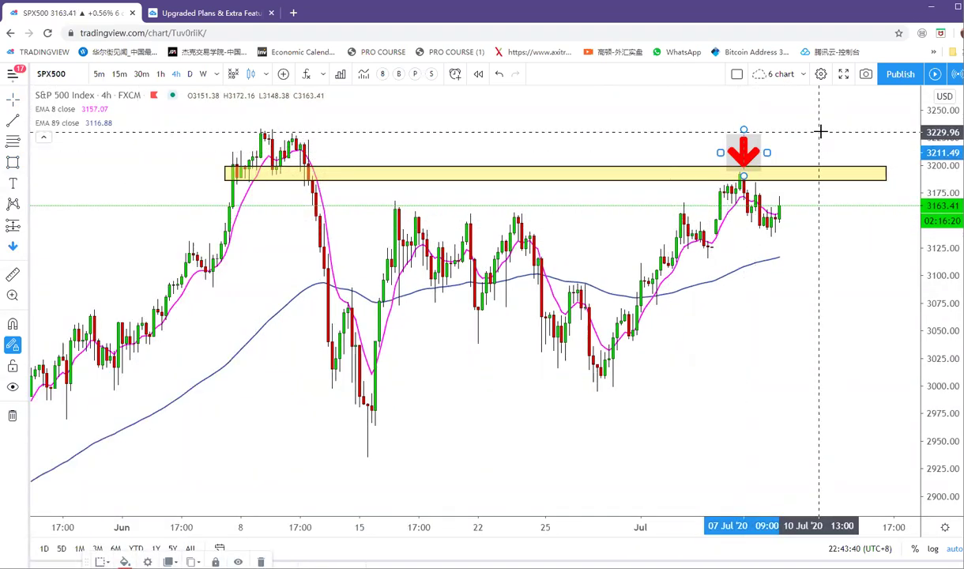
drag(818, 134, 807, 134)
Move the down arrow icon lower to about 3202 so it points directly at the 7 Jul peak candle.
scroll(560, 124, up, 2)
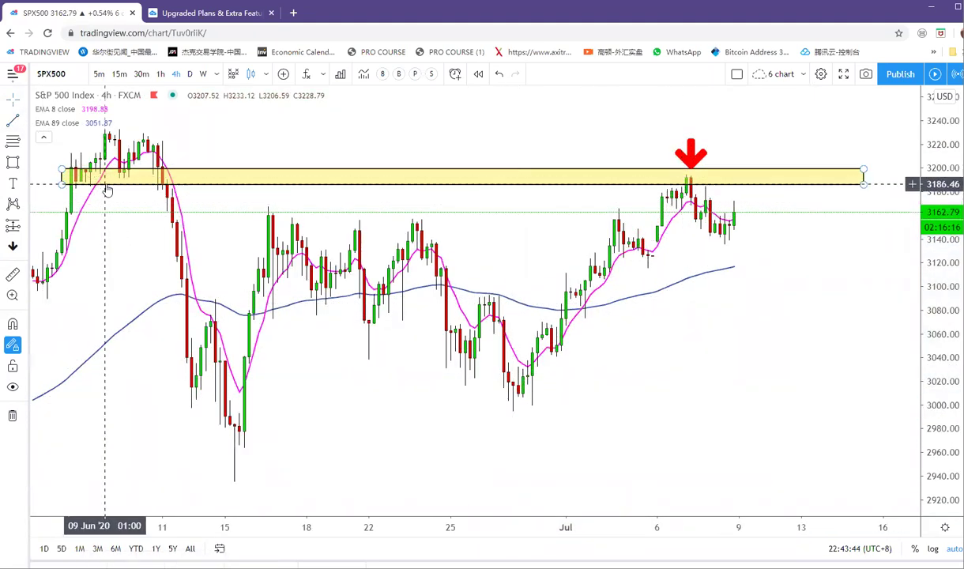
scroll(606, 131, up, 2)
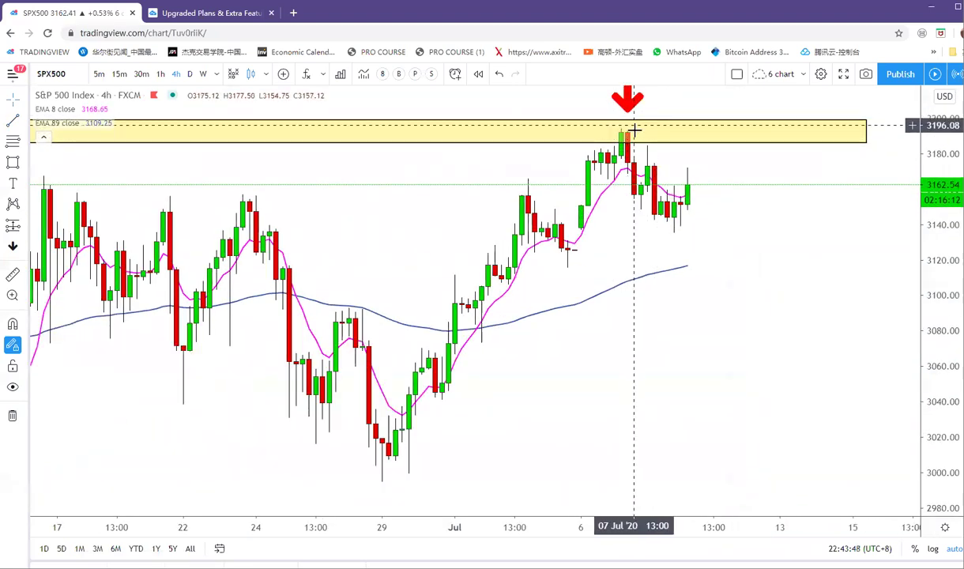
scroll(635, 134, up, 2)
drag(570, 100, 543, 129)
scroll(532, 199, up, 2)
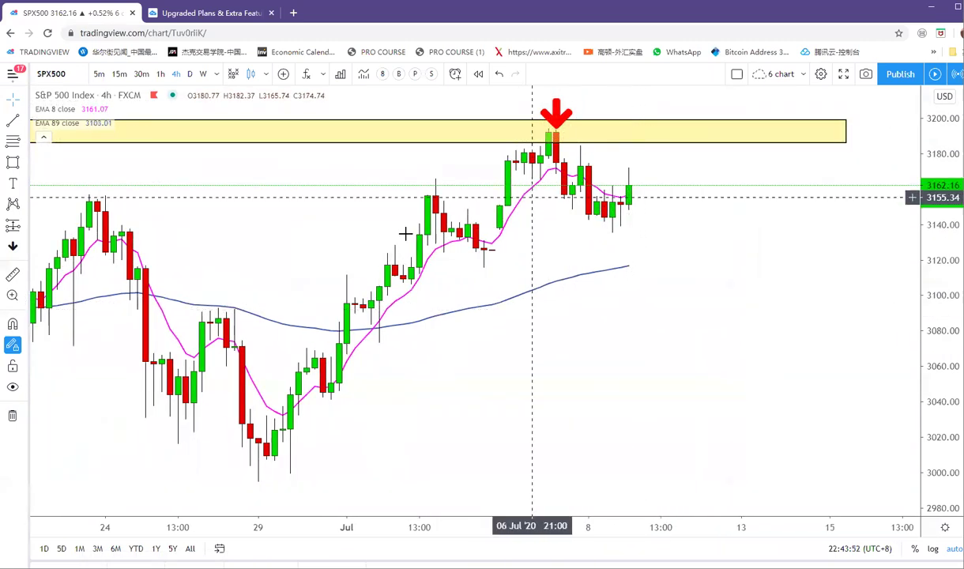
Draw a smaller resistance rectangle from 6 to about 10 July between about 3165 and 3172.
scroll(278, 184, down, 1)
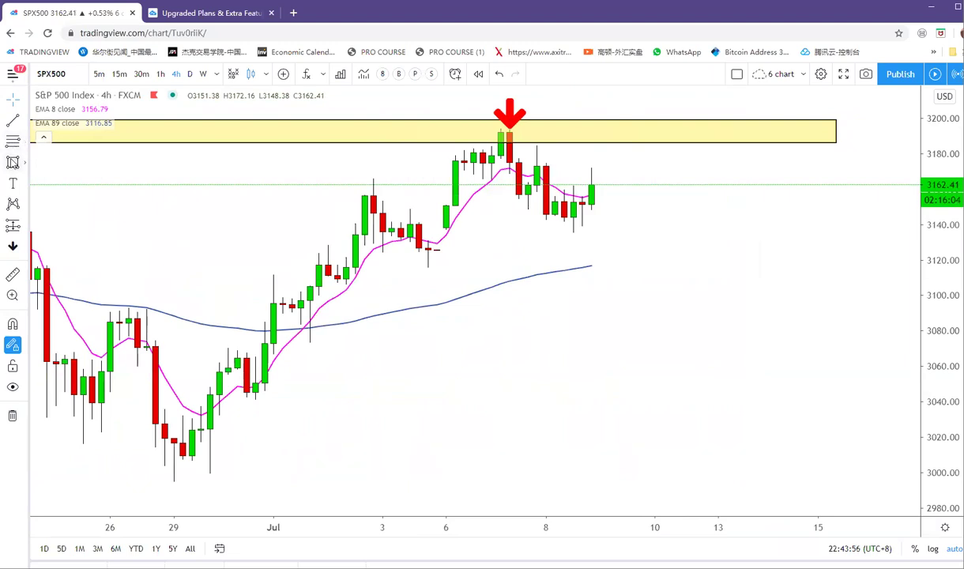
scroll(488, 145, up, 1)
drag(369, 170, 655, 184)
click(633, 228)
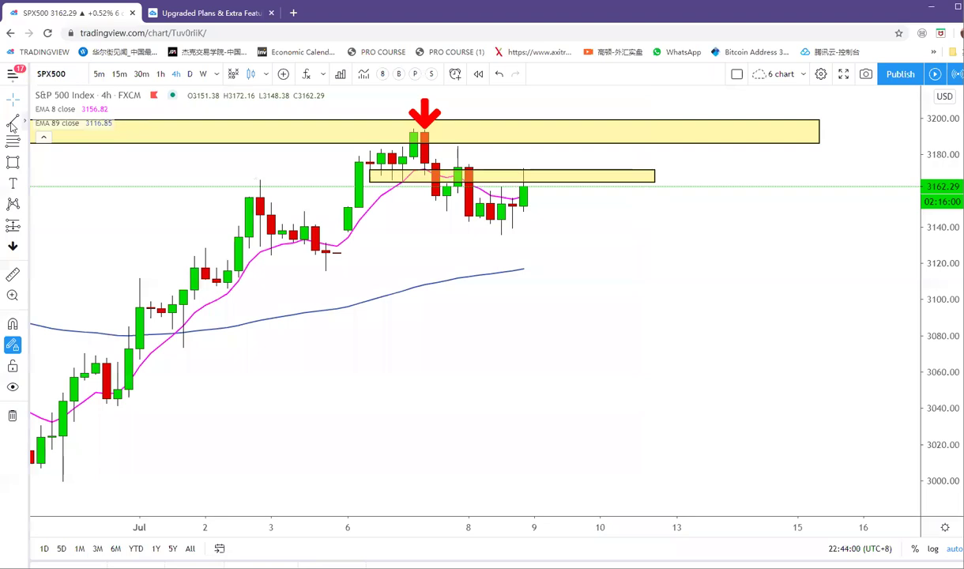
Draw arrows from the 7 Jul peak down to about 3133, up to the smaller zone and down to about 3067.
click(24, 122)
click(91, 308)
click(425, 127)
click(511, 238)
click(513, 231)
drag(547, 174, 637, 358)
scroll(656, 420, down, 3)
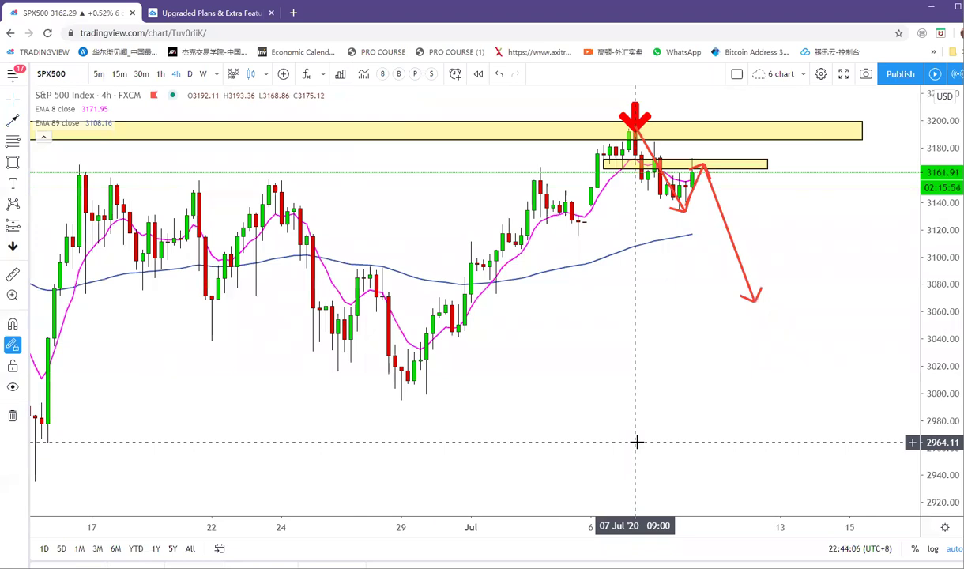
scroll(616, 378, down, 5)
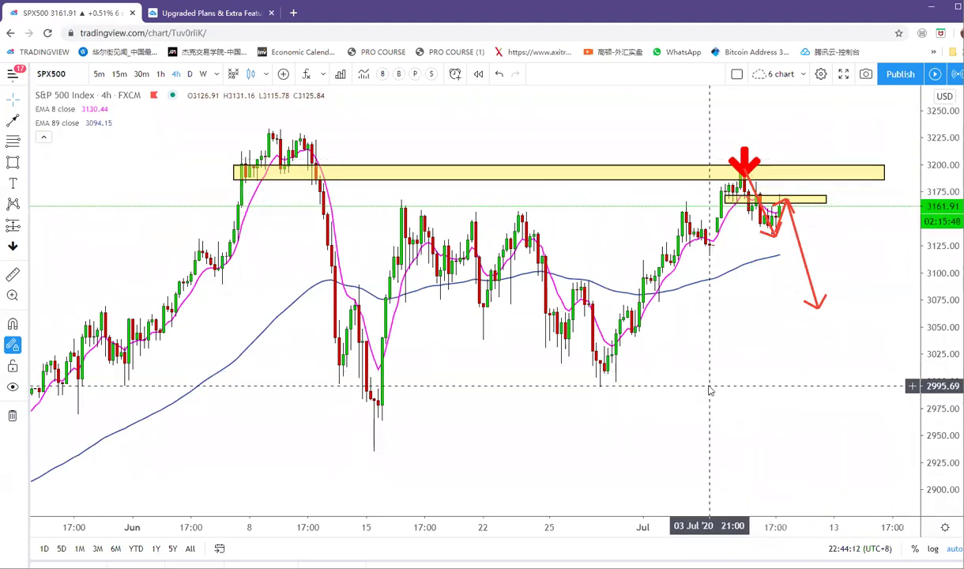
Open the NAS100 4h chart and view its price action since mid-May 2020.
text(NAS100)
key(Return)
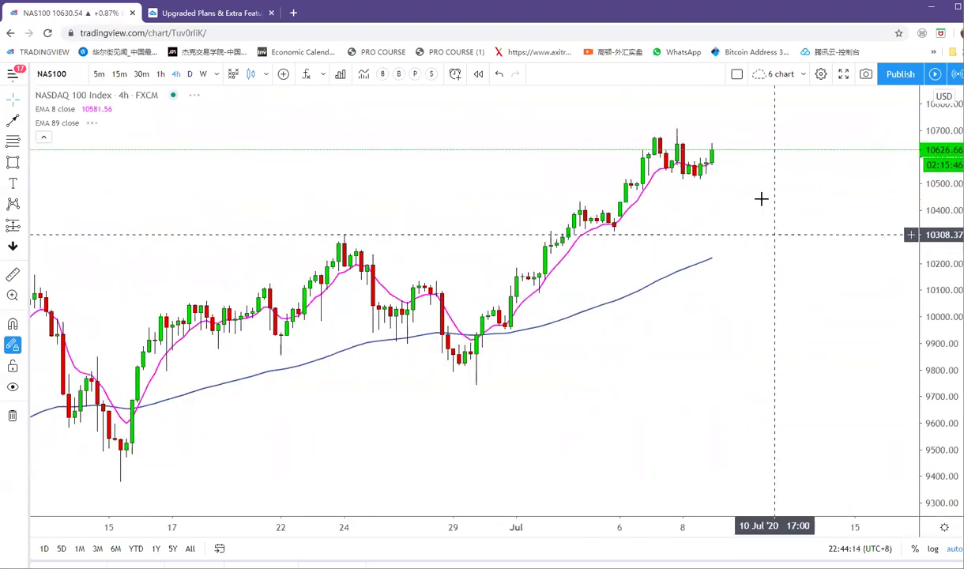
scroll(767, 189, down, 3)
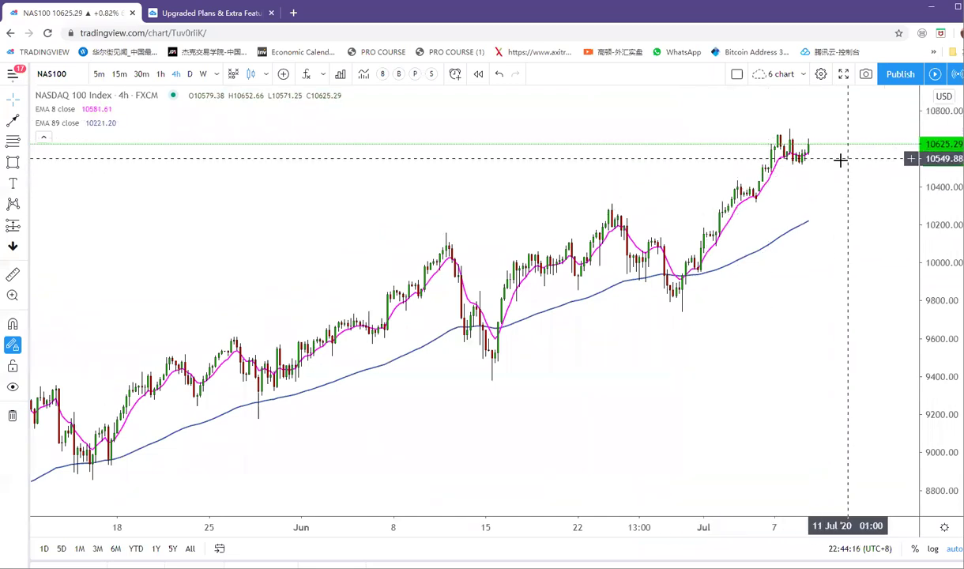
Open the TSLA 4h chart to view its price action, and return to the annotated SPX500 chart.
text(TSLA)
key(Return)
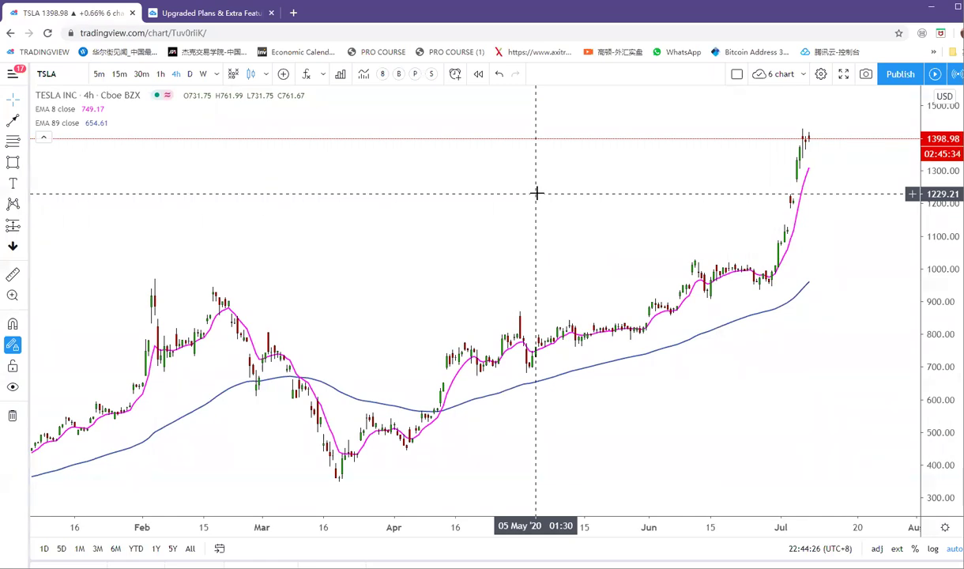
text(SPX500)
key(Return)
scroll(781, 158, up, 4)
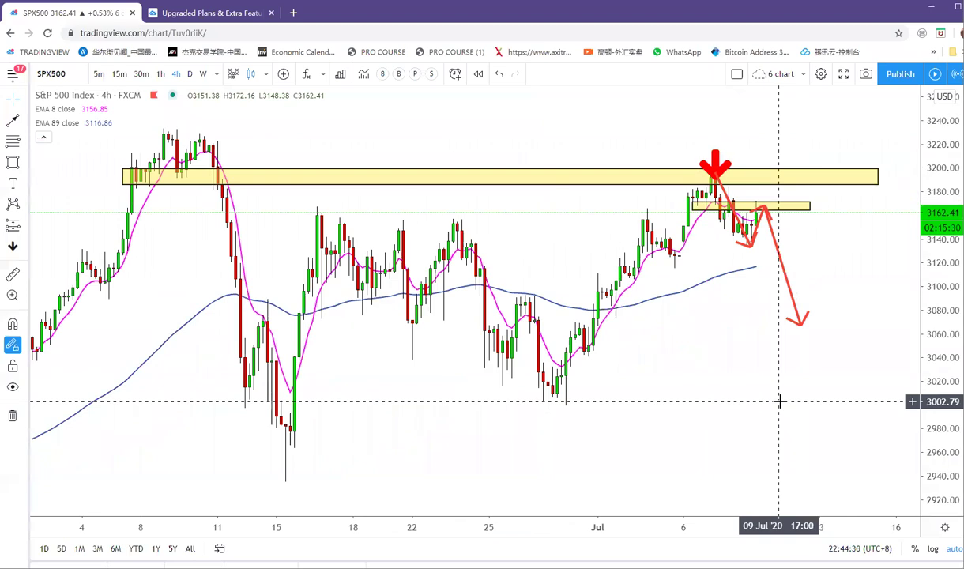
Open the Nifty 50 index chart from NSE using the symbol NIFTY and set it to the weekly timeframe.
text(NIFTY50)
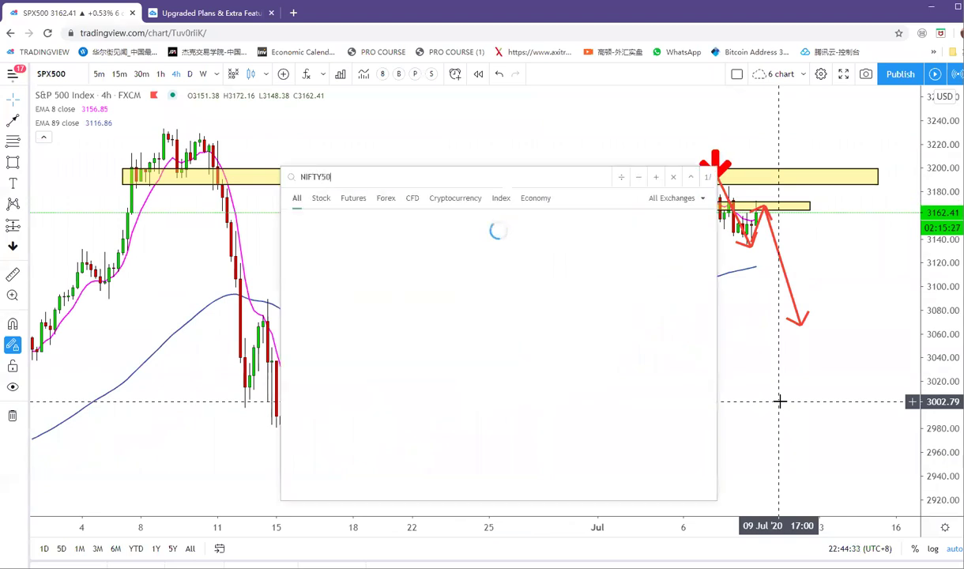
key(Return)
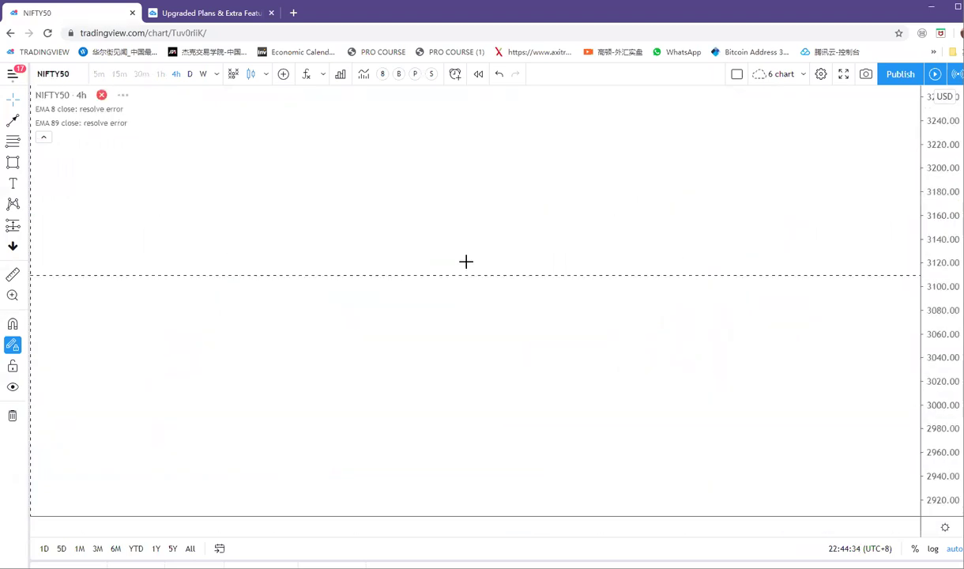
text(NIFTY)
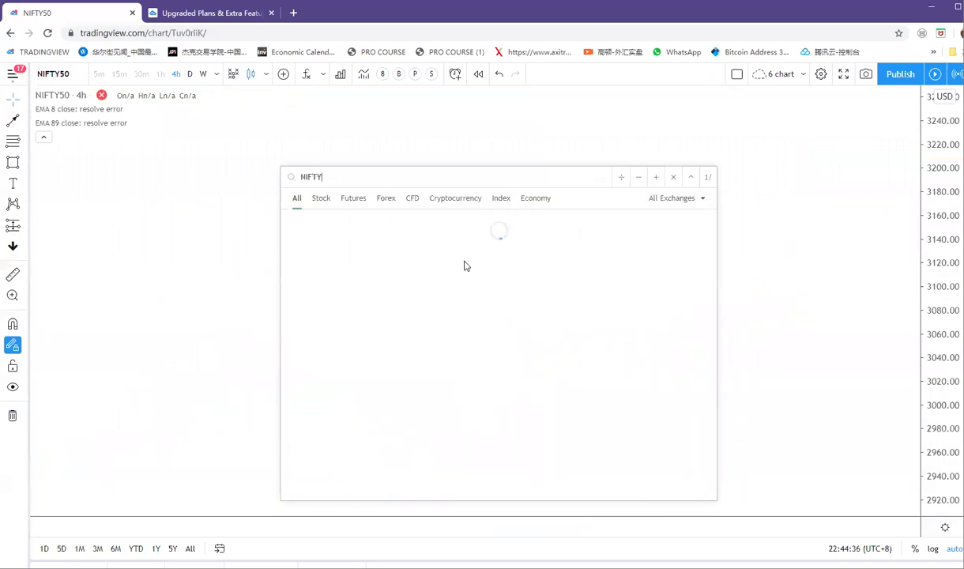
click(462, 221)
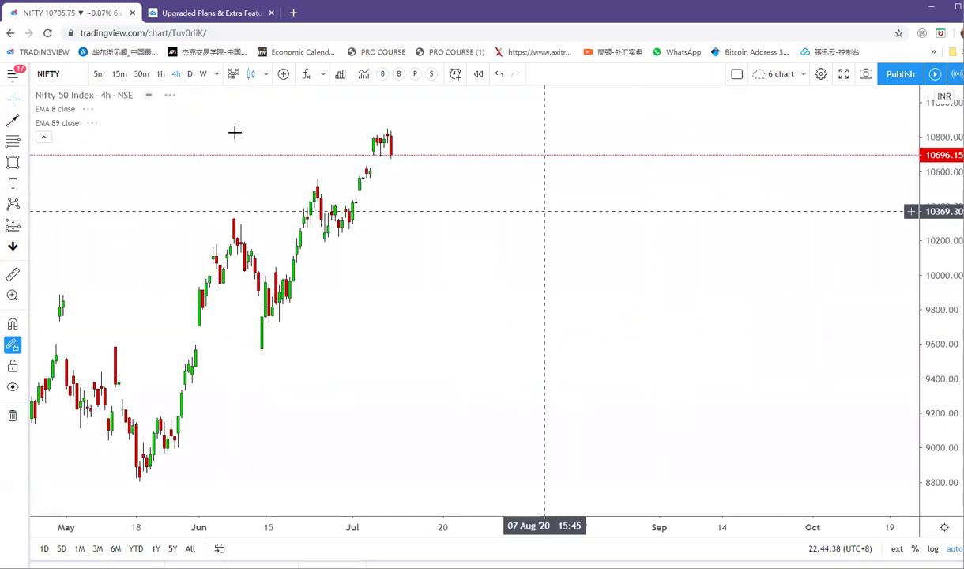
click(203, 74)
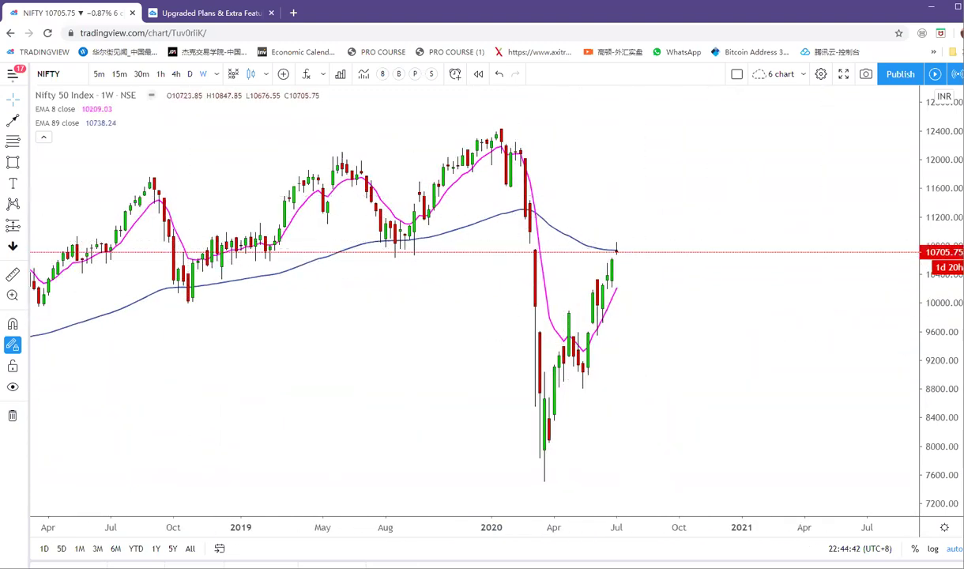
Draw a resistance rectangle from early January 2020 to about July 2021 between about 11480 and 11650.
click(12, 162)
click(492, 185)
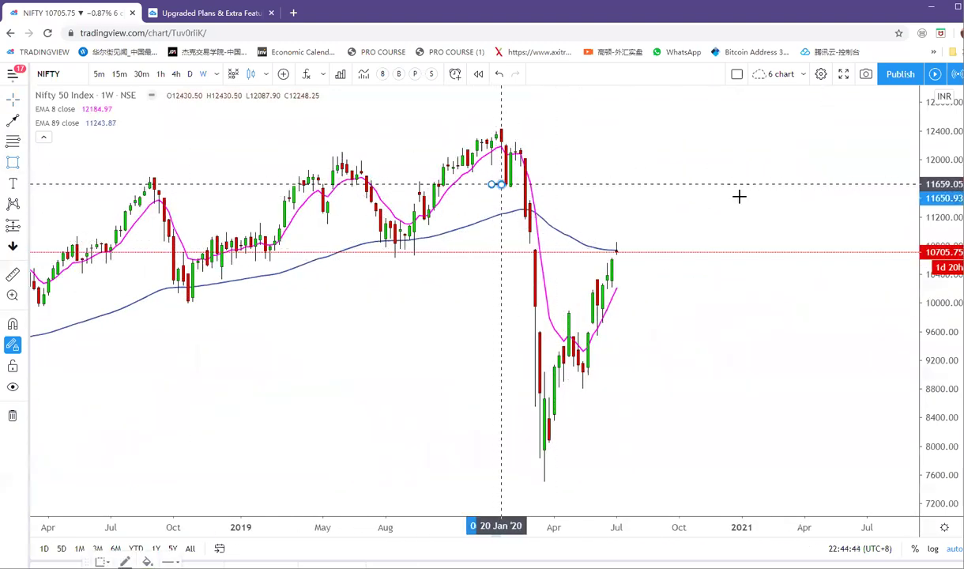
click(883, 197)
Draw arrows from the latest weekly candle down to about 10450 and up to the resistance zone near 11450.
click(13, 120)
scroll(640, 196, up, 3)
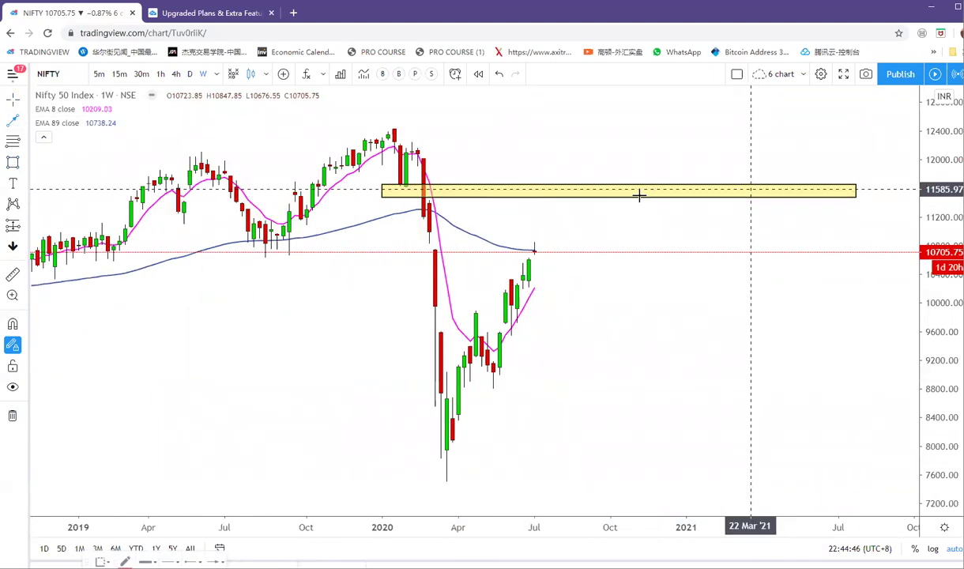
click(488, 246)
click(494, 268)
click(495, 271)
click(548, 200)
drag(568, 311, 757, 295)
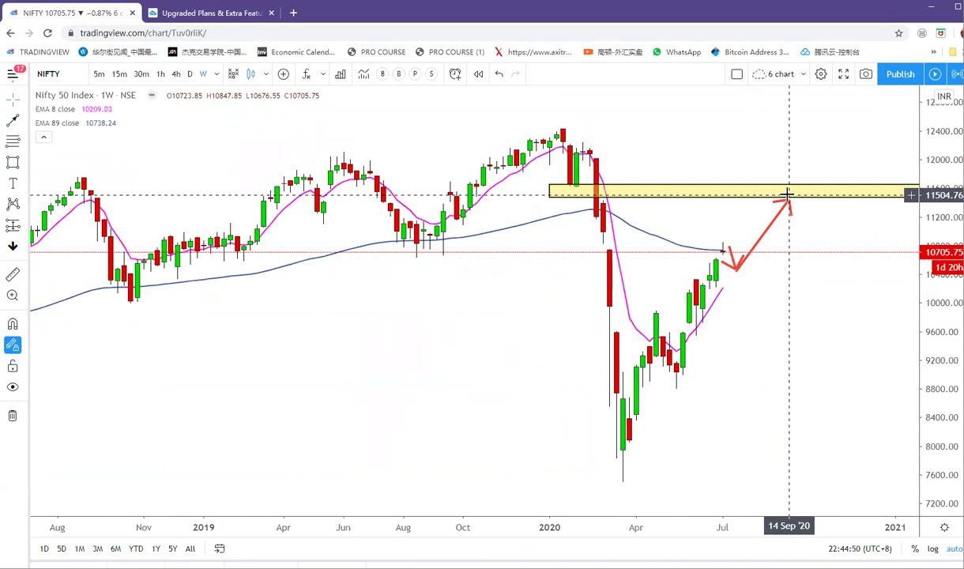
Examine the recent weekly candles, and switch the Nifty chart to the daily timeframe to view price action since late April 2020.
scroll(781, 214, up, 1)
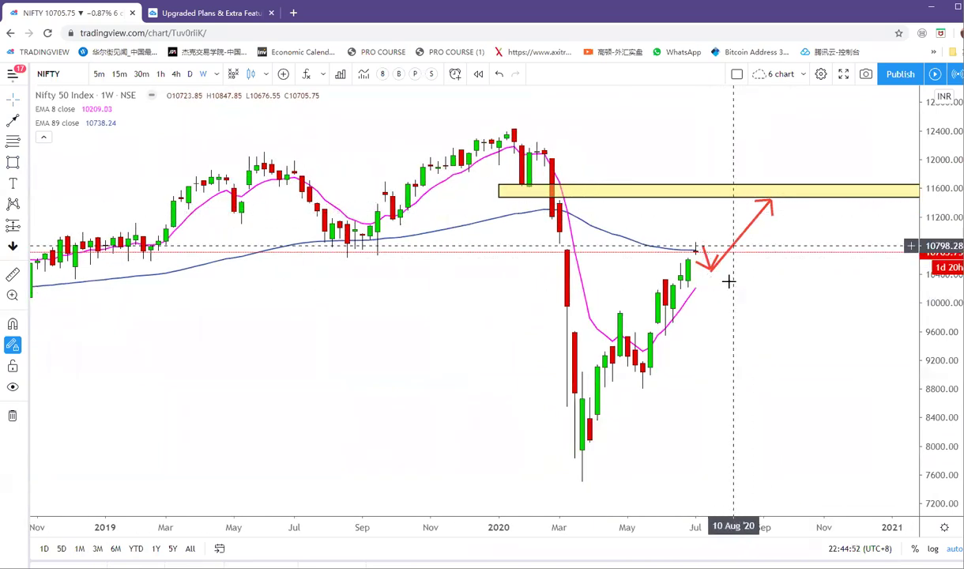
scroll(694, 252, up, 1)
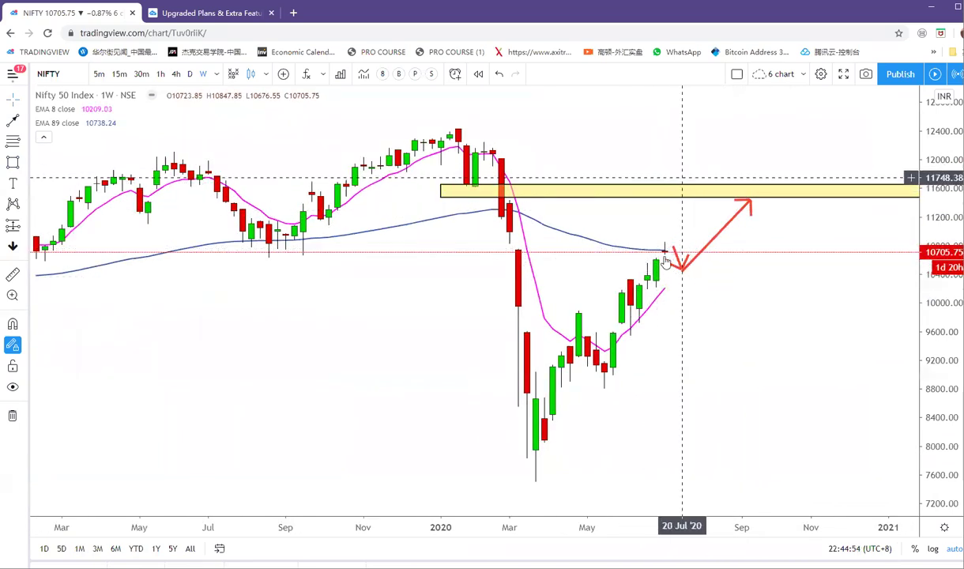
scroll(672, 236, up, 2)
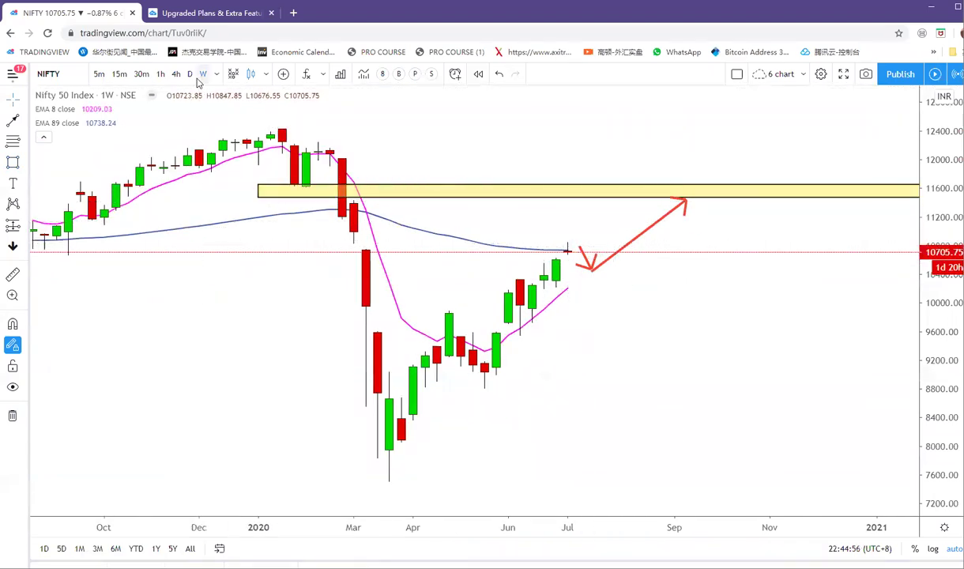
text(1D)
key(Return)
scroll(626, 253, down, 3)
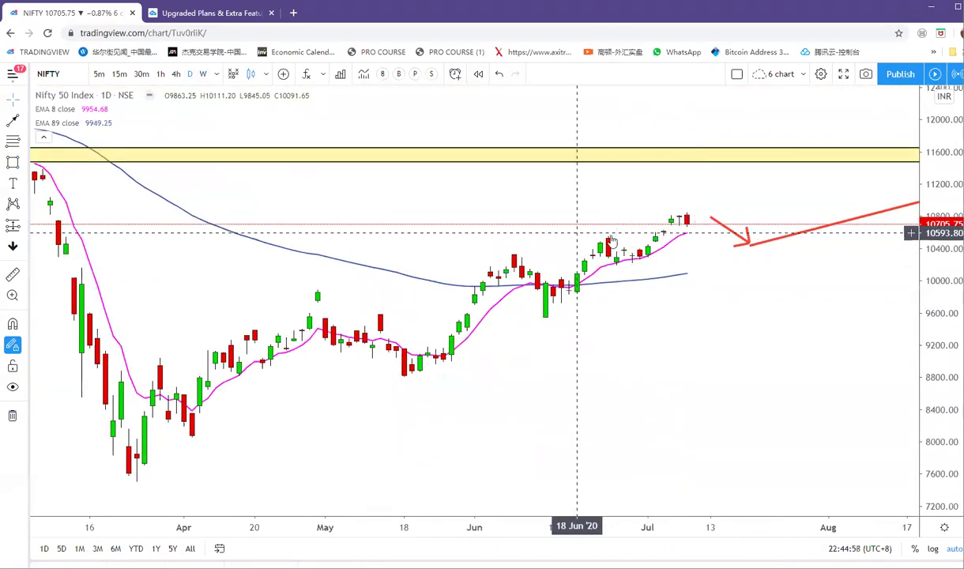
scroll(668, 166, up, 2)
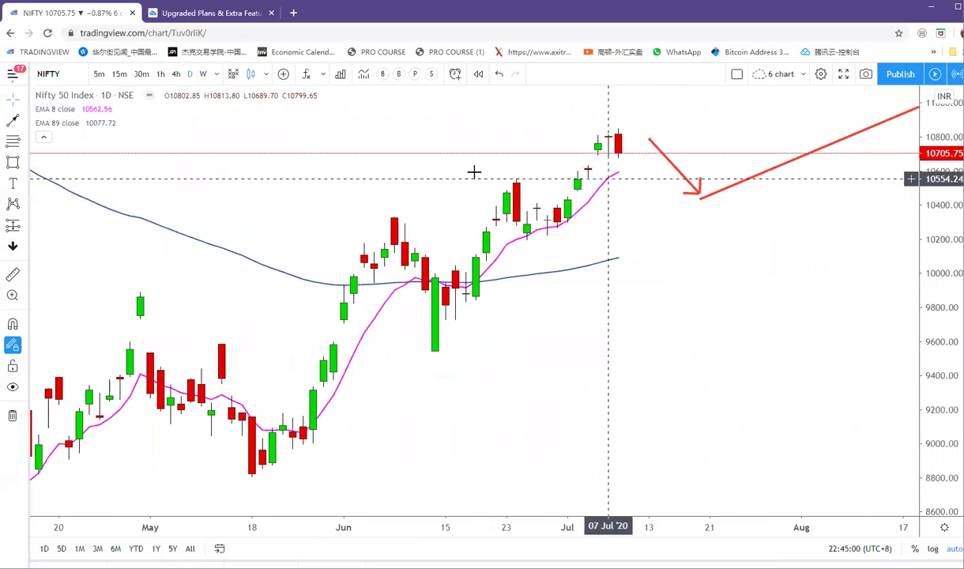
Draw arrows from the latest Nifty candle down to about 10,630 and back up to the yellow zone near 11,450.
click(14, 121)
drag(618, 127, 689, 92)
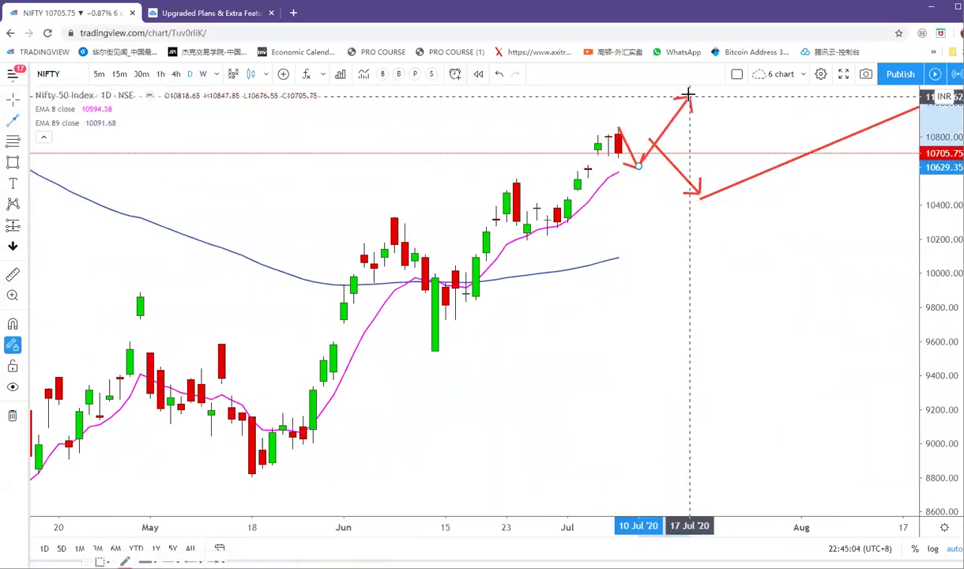
scroll(671, 224, down, 3)
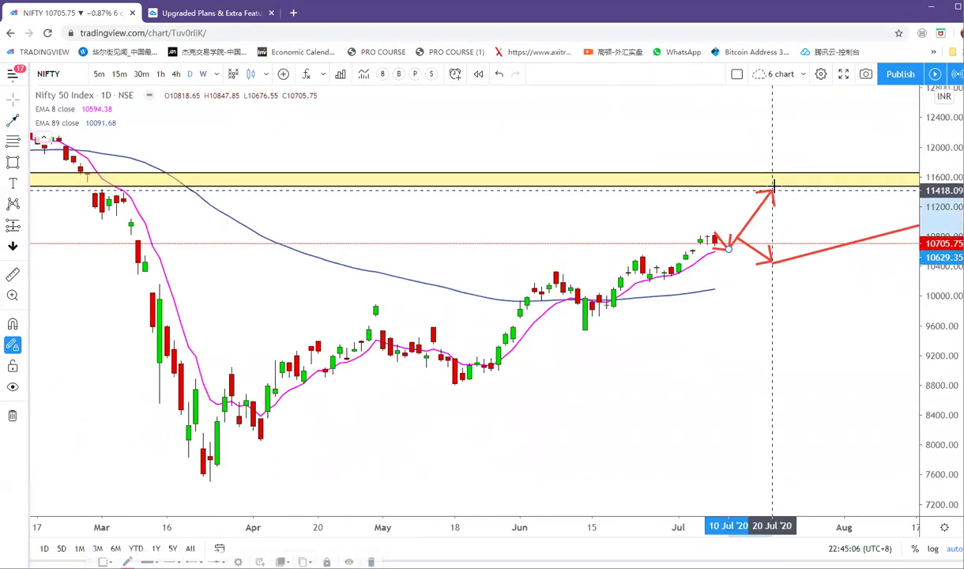
scroll(723, 363, down, 2)
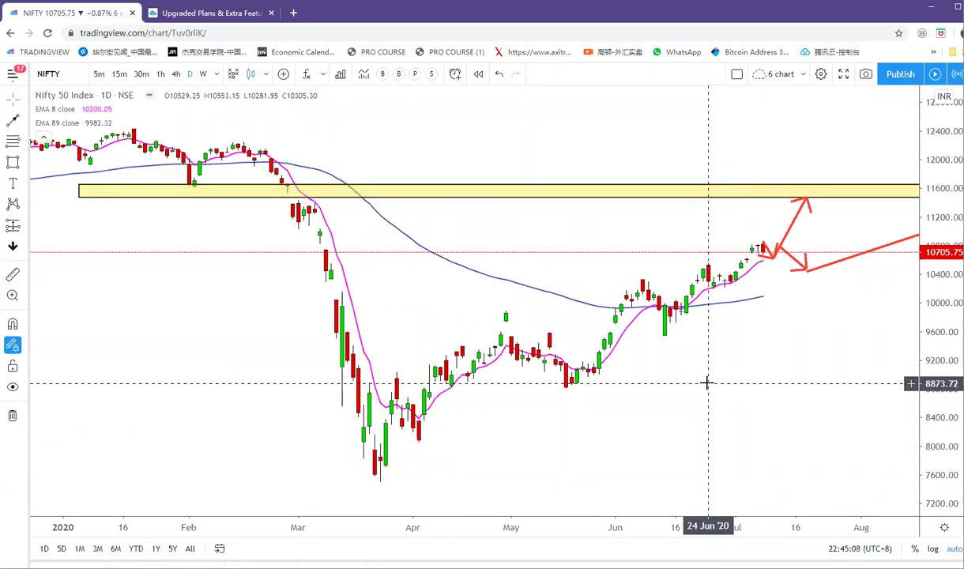
Load the US30 chart and delete all the drawings on it.
text(US30)
key(Return)
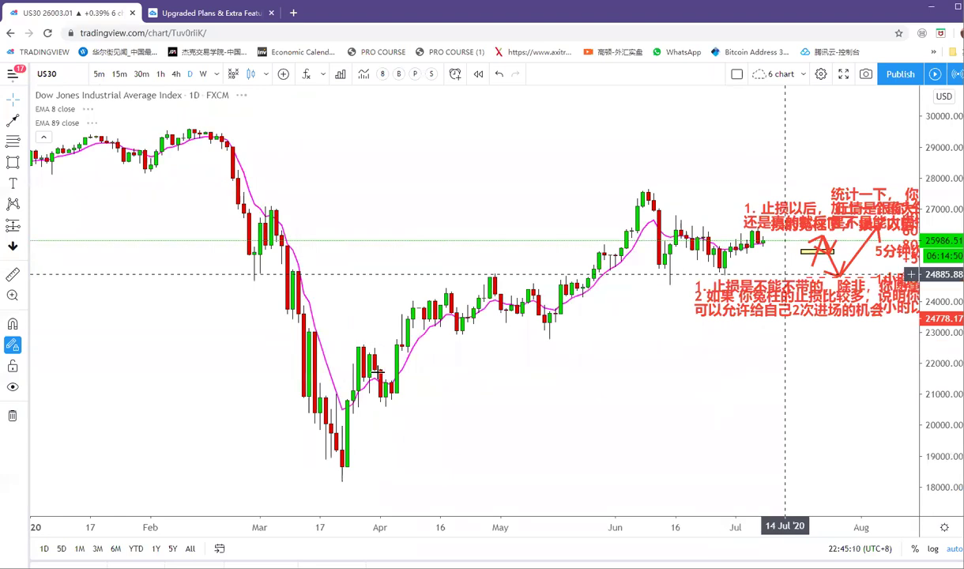
click(11, 415)
scroll(843, 193, down, 3)
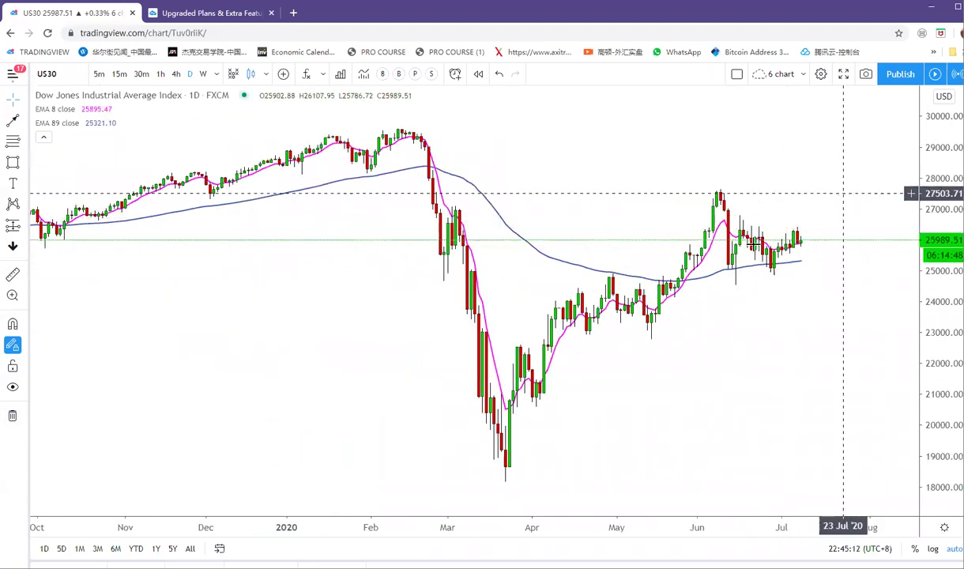
Draw a rectangle zone over the early June high, from about 27,150 to 27,670, extending past the latest candle.
drag(753, 244, 745, 243)
drag(583, 177, 554, 187)
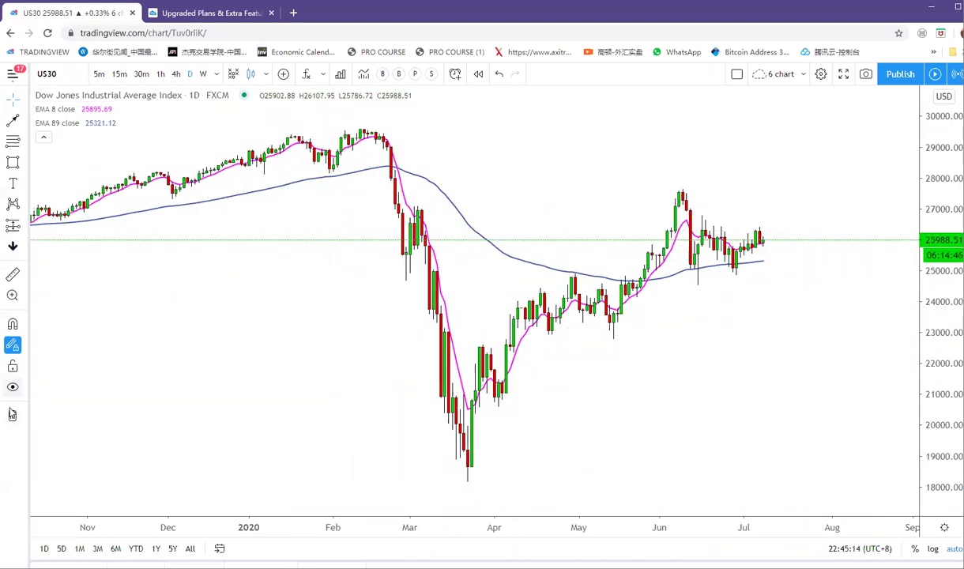
scroll(569, 162, up, 2)
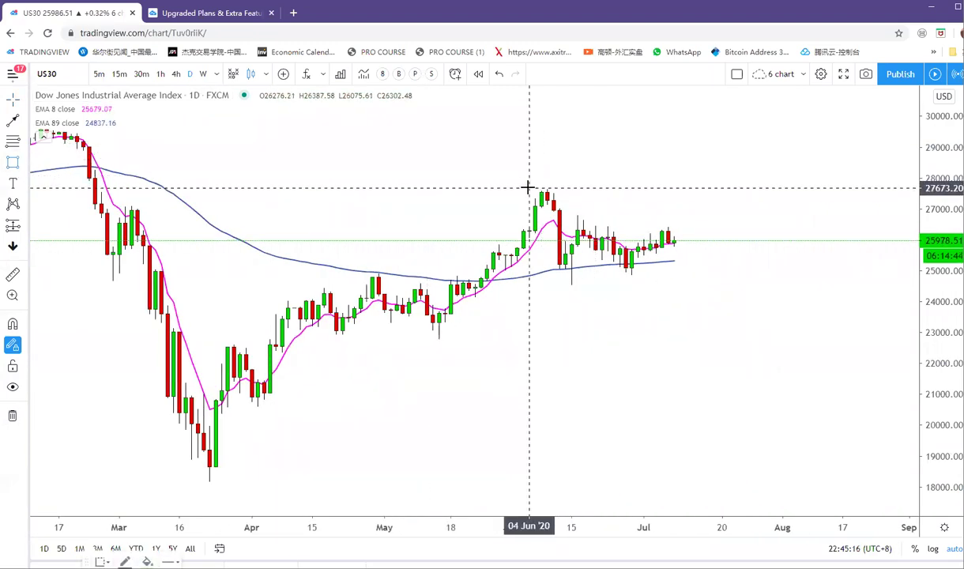
drag(528, 187, 757, 205)
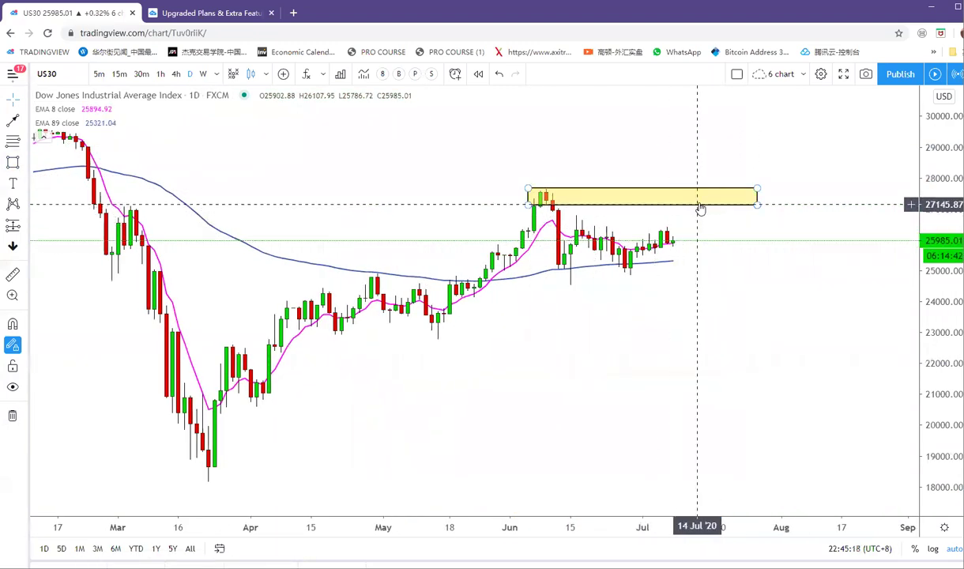
Remove the EMA 8 and EMA 89 indicators from the US30 chart.
click(669, 317)
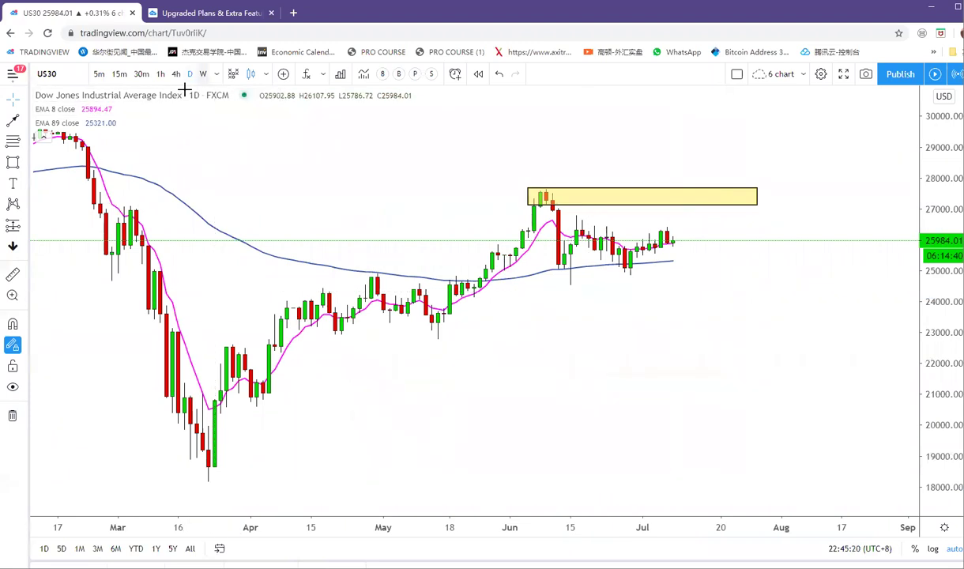
click(126, 123)
click(125, 108)
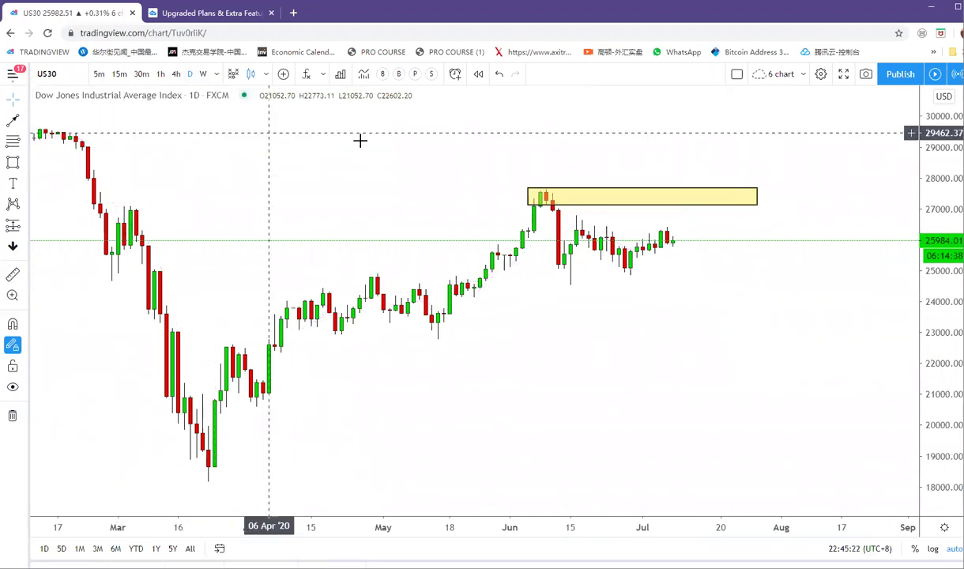
Draw a rectangle zone over the mid and late June lows, from about 24,700 to 25,230, extending past the latest candle.
scroll(230, 154, up, 2)
click(12, 162)
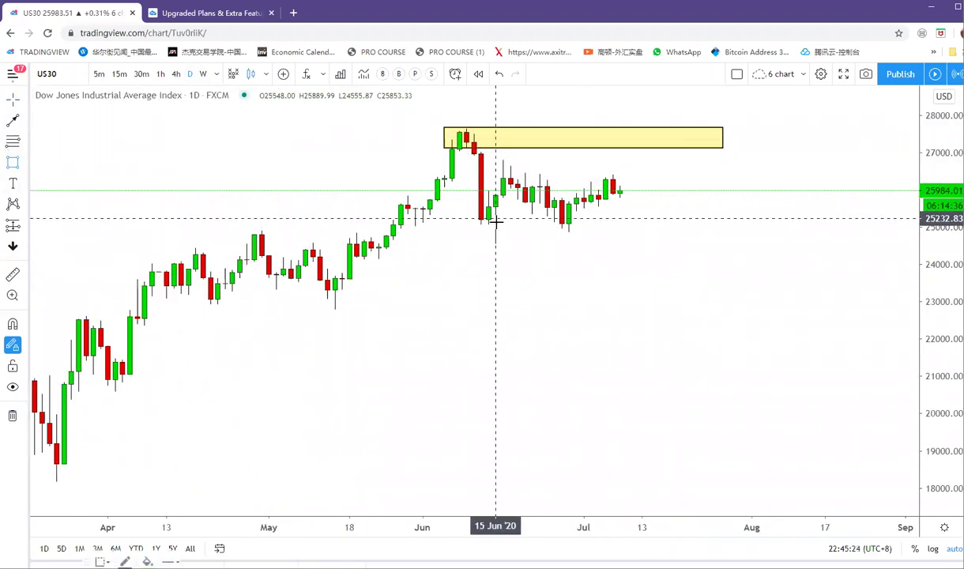
click(473, 220)
click(700, 237)
click(632, 262)
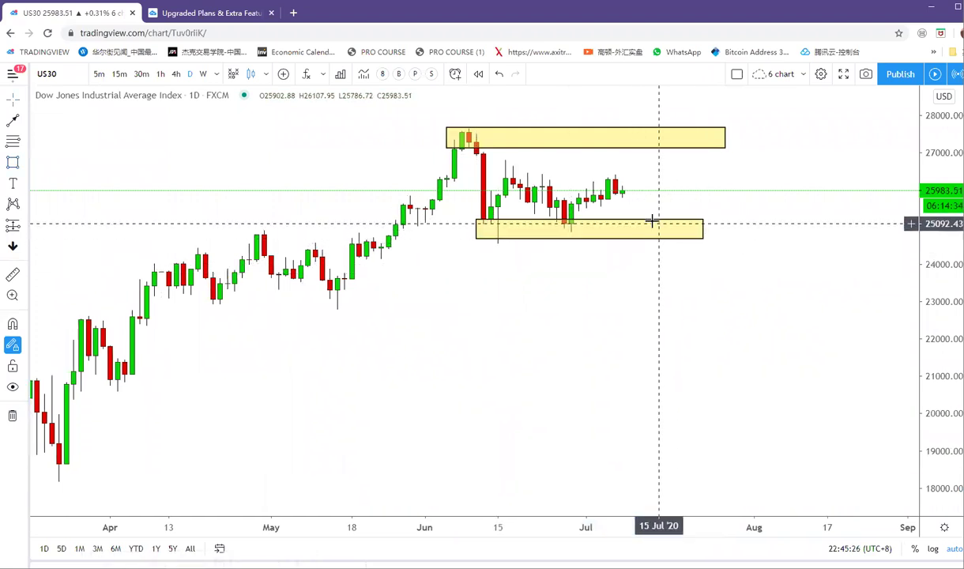
click(674, 143)
Draw a bullish arrow path from the latest candle up to about 28,550, back to about 27,000, and up to about 30,100.
click(14, 120)
scroll(551, 168, down, 2)
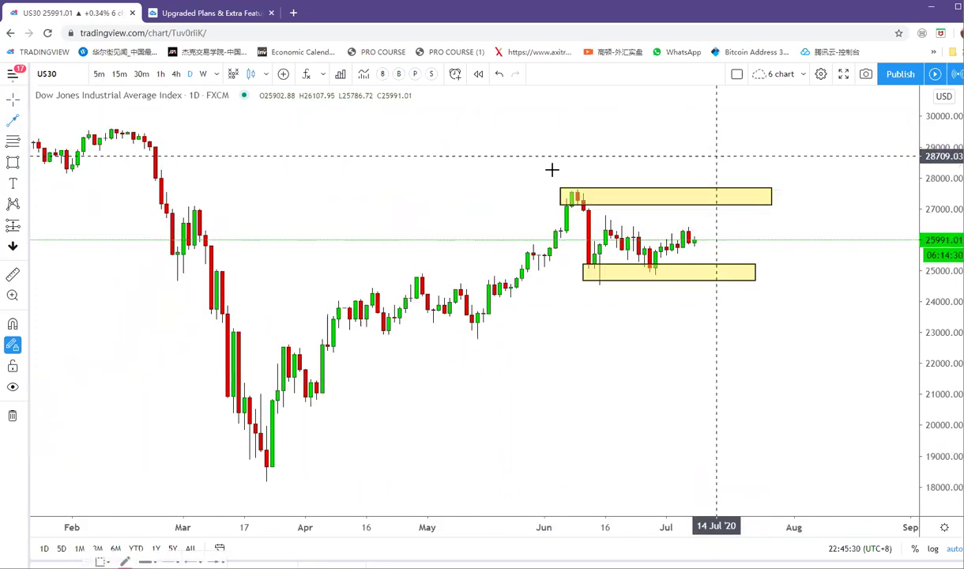
scroll(632, 186, up, 1)
click(662, 237)
click(704, 158)
click(719, 204)
double_click(778, 110)
Draw a bearish arrow path from the latest candle down to about 23,600, back to about 25,000, and down to about 20,200.
click(662, 237)
click(686, 308)
click(719, 269)
double_click(738, 418)
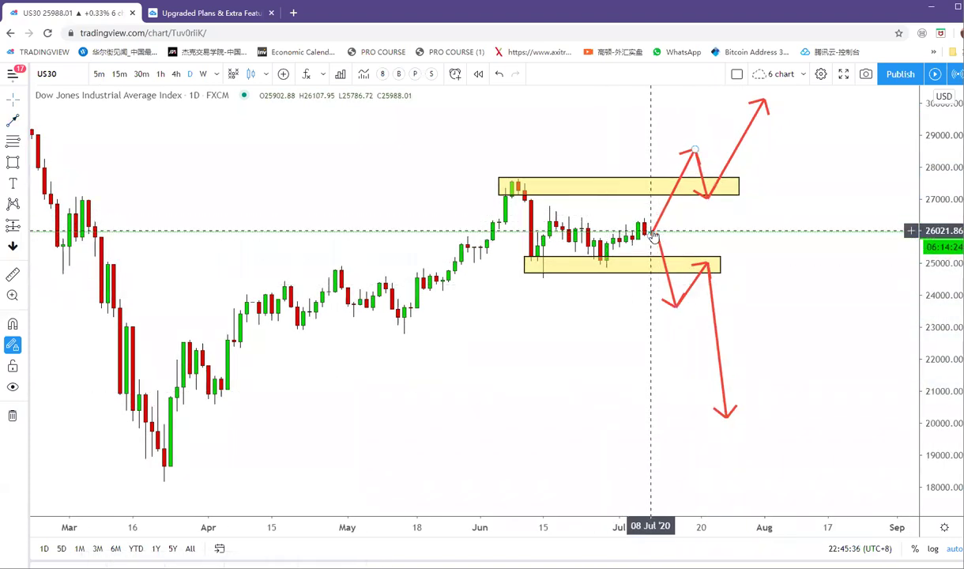
Load the XPTUSD chart and examine its price action since March.
scroll(594, 209, up, 2)
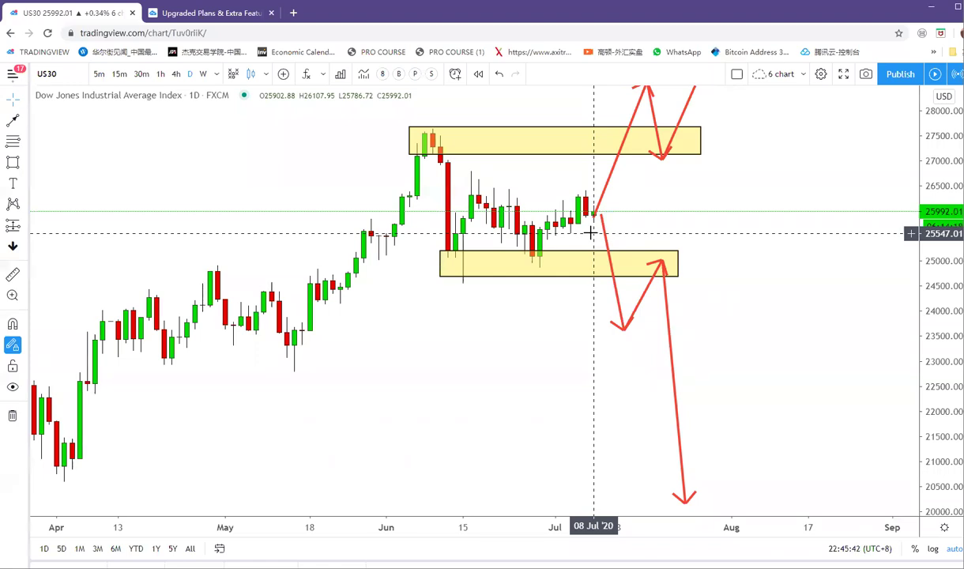
text(XPTUSD)
key(Return)
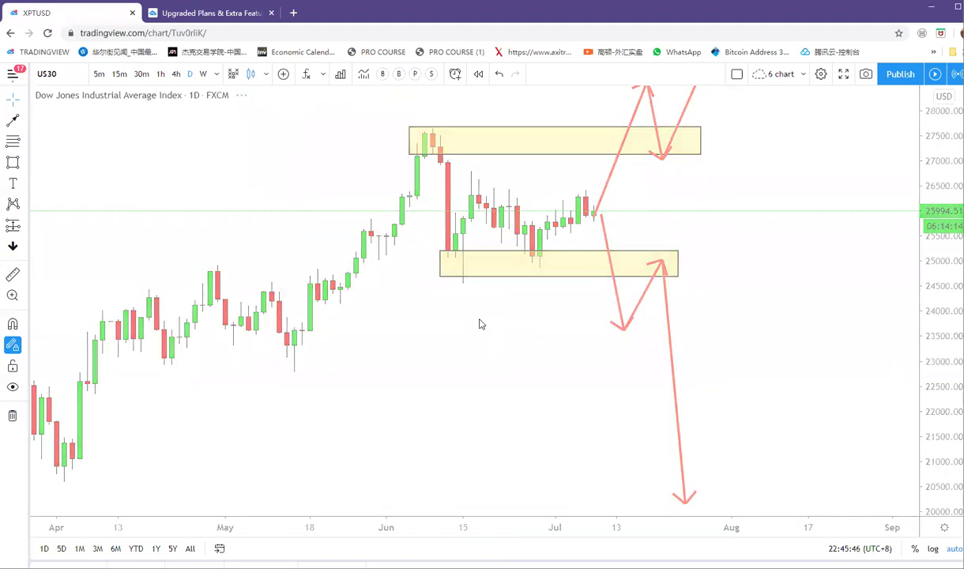
drag(169, 142, 364, 196)
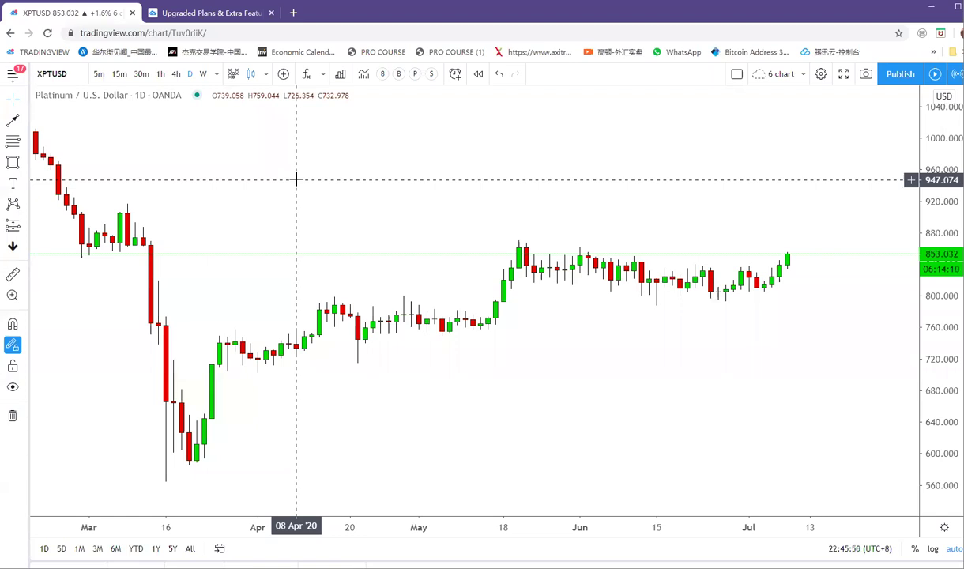
Search for PALLADIUM and load OANDA's XPDUSD chart, showing the price history back to mid-2019.
text(PALLADI)
key(BackSpace)
key(BackSpace)
key(BackSpace)
text(LAD)
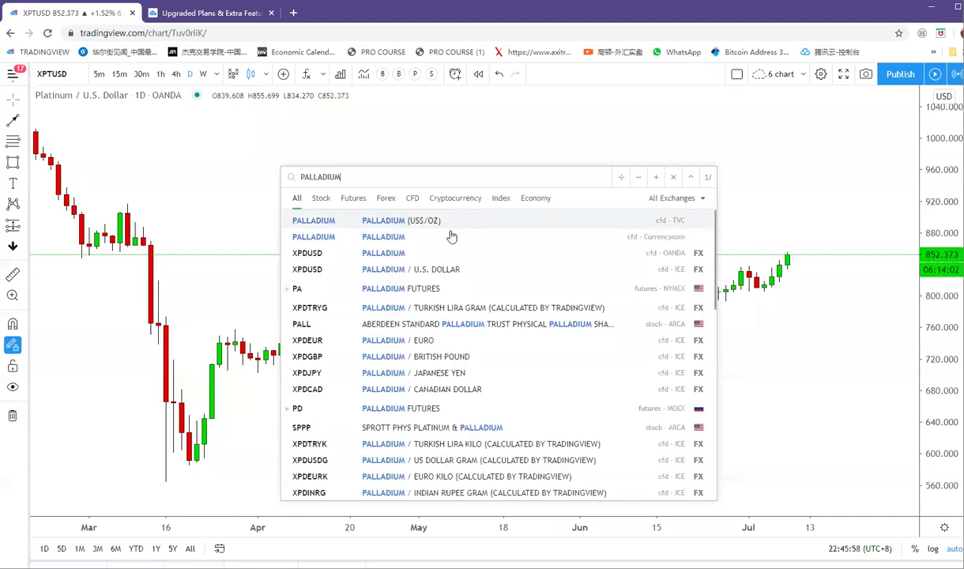
click(332, 255)
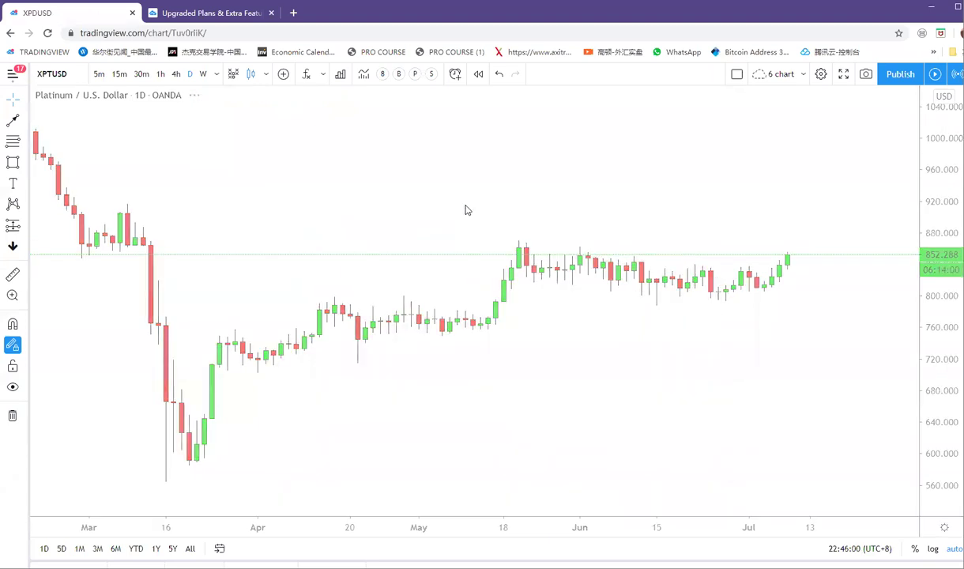
scroll(668, 221, down, 5)
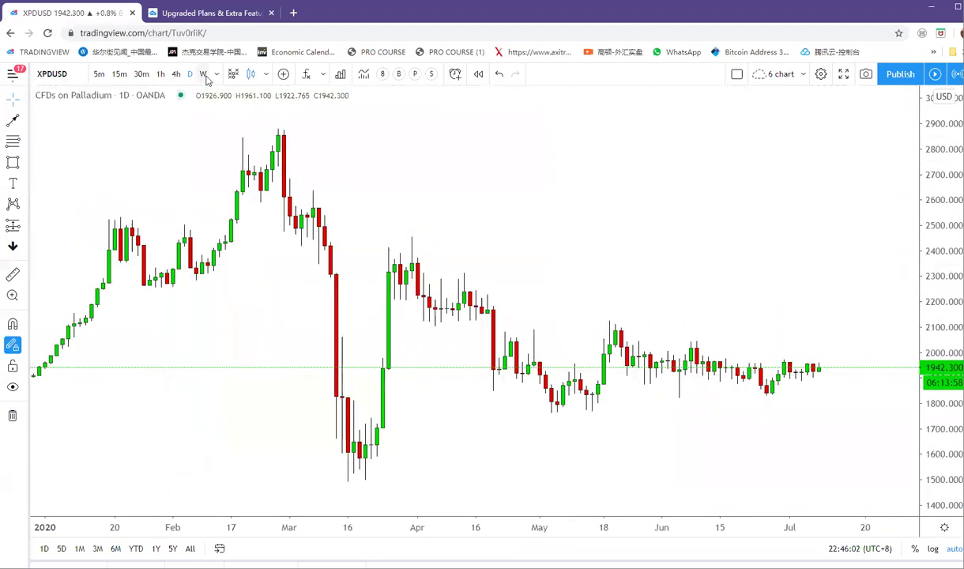
scroll(675, 220, down, 3)
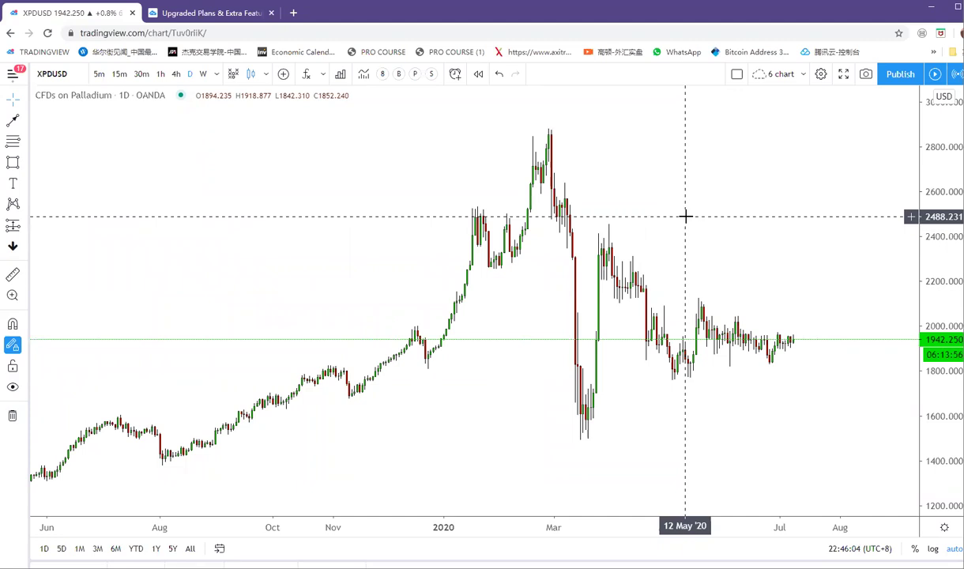
scroll(762, 260, up, 2)
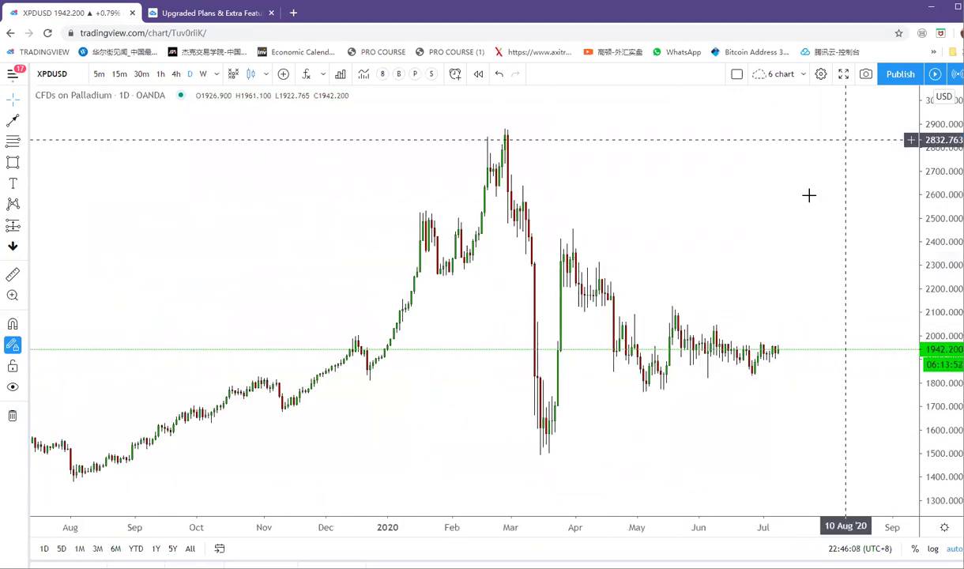
click(24, 121)
click(72, 121)
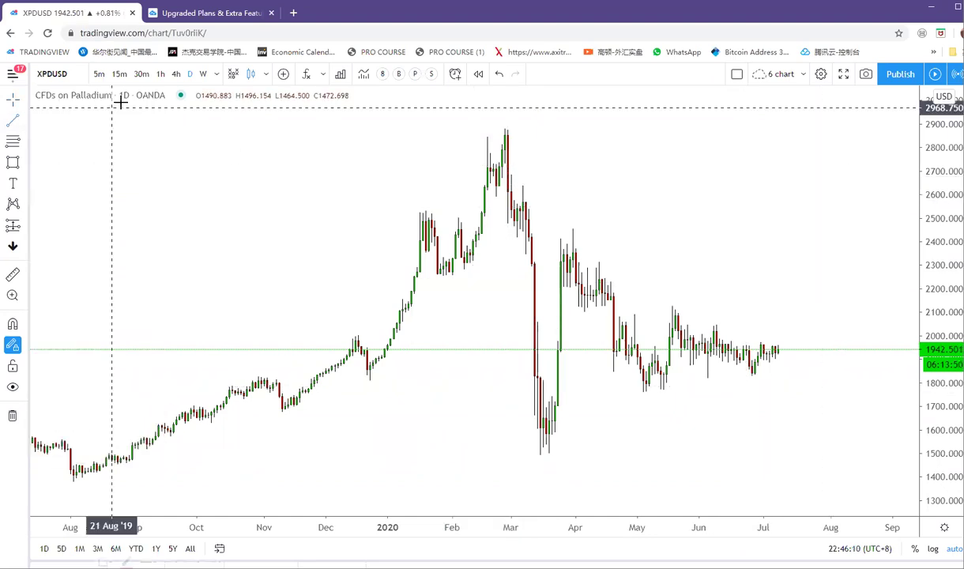
click(760, 372)
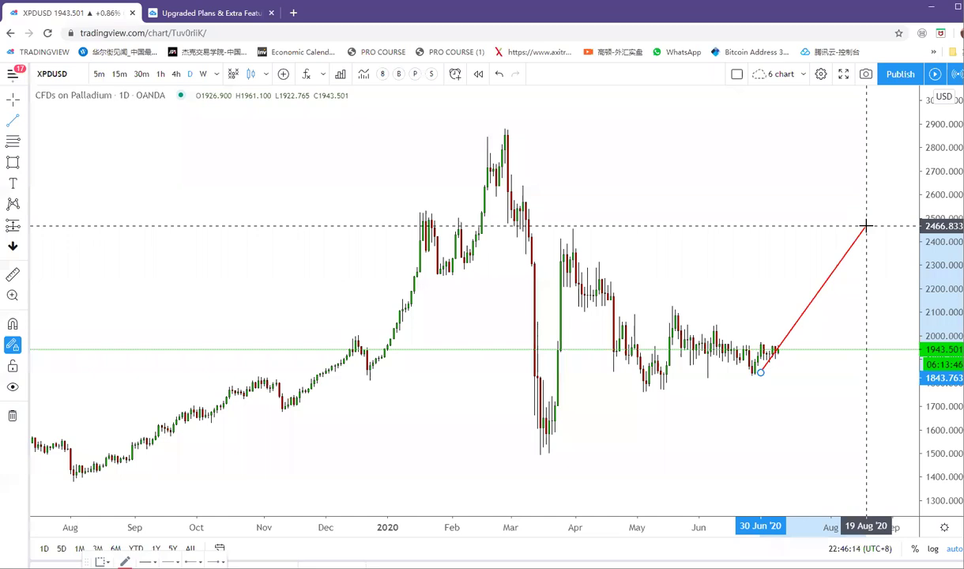
key(Escape)
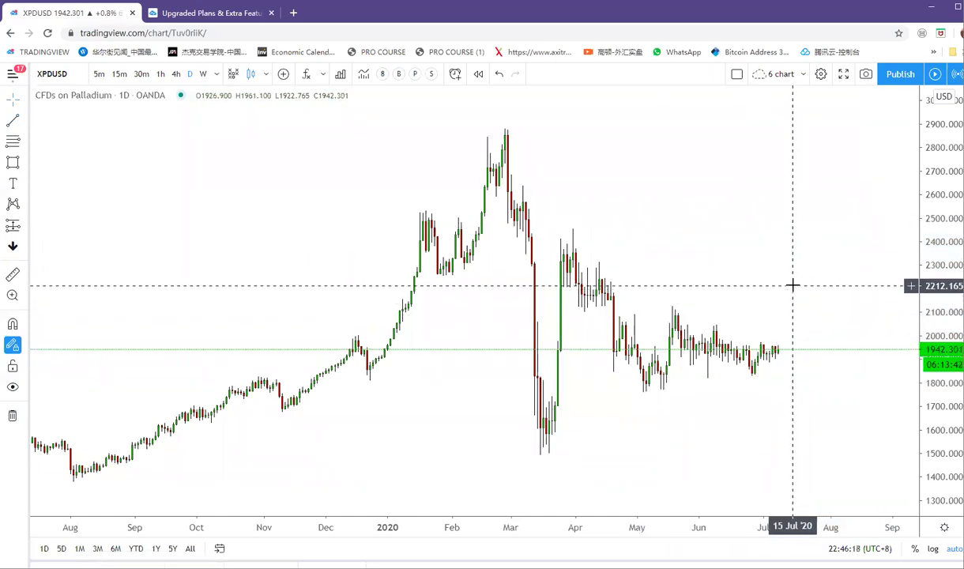
Draw a rectangle zone under the palladium lows since May, from about 1,770 to 1,830, extending into August.
scroll(792, 285, up, 1)
click(13, 162)
click(613, 381)
click(837, 393)
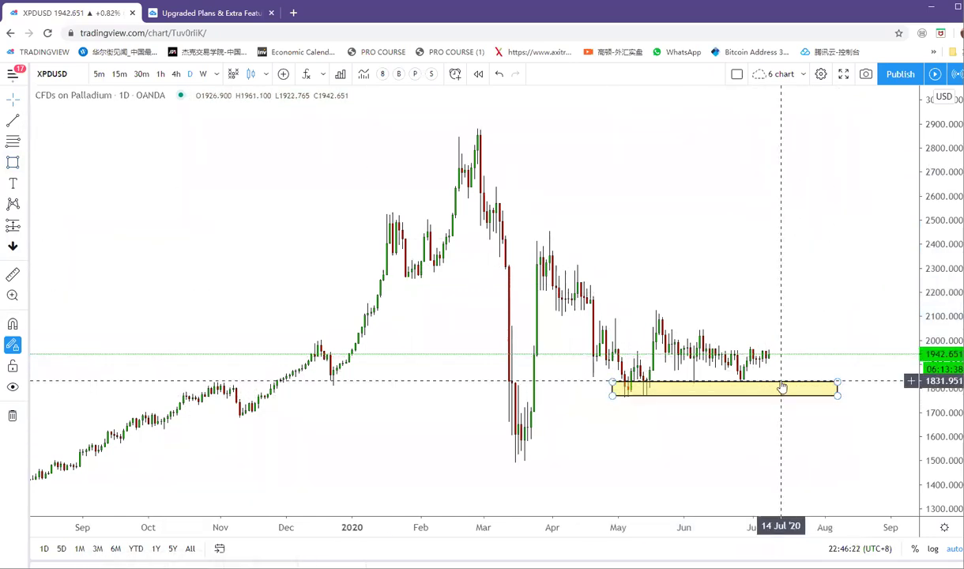
Draw a rising trend line from the latest palladium candles, at about 1,897, up to about 2,415 in August.
click(12, 120)
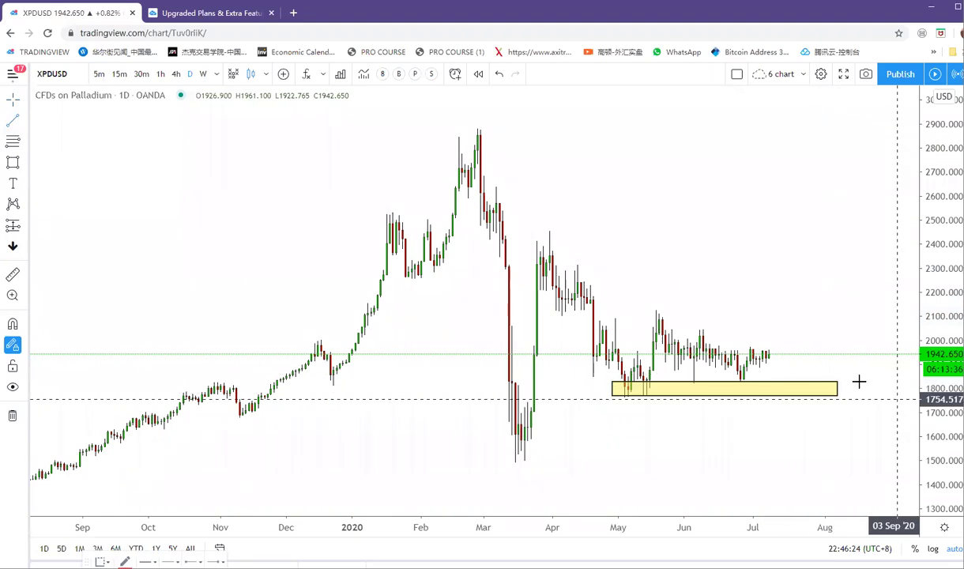
click(780, 357)
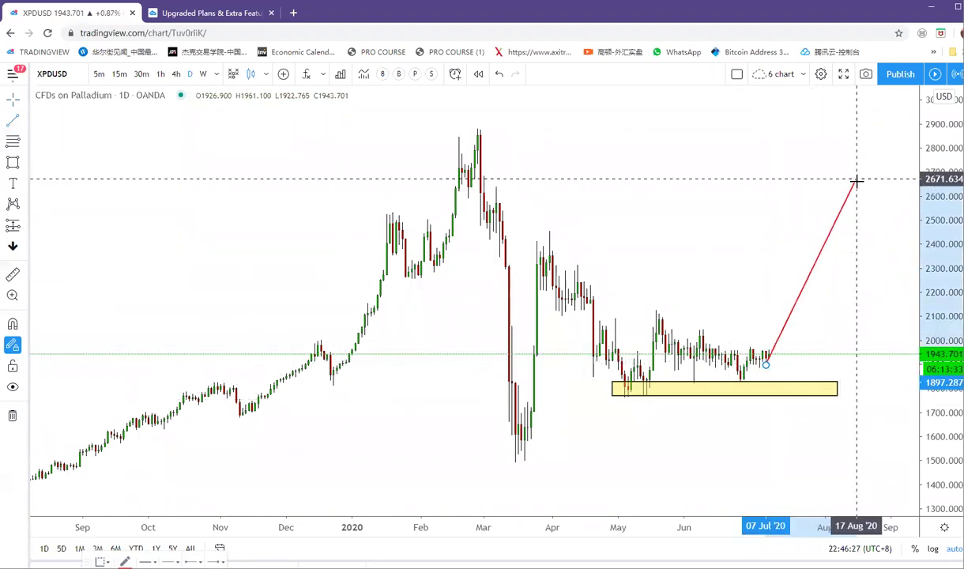
click(834, 240)
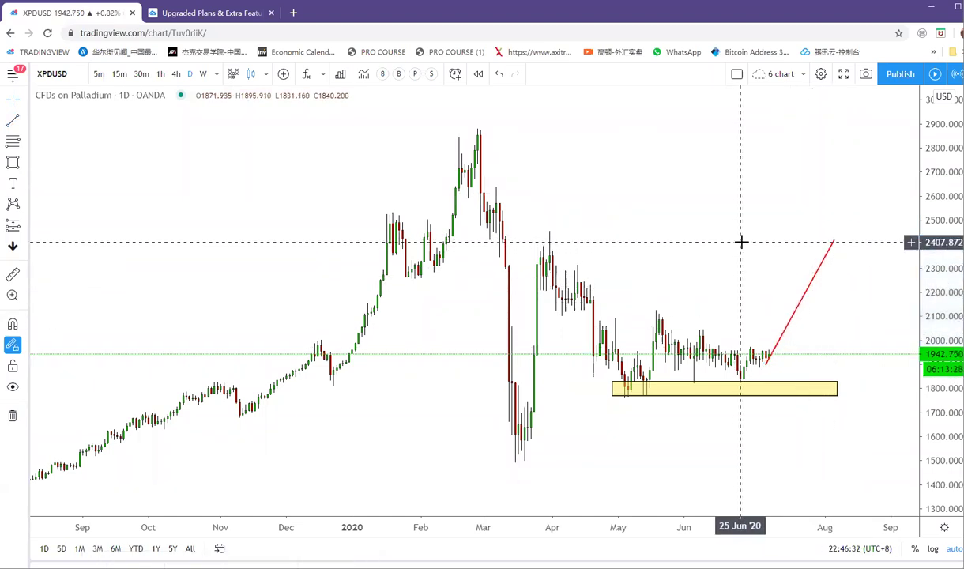
Draw a falling trend line from the late February palladium high, at about 2,889, to the yellow zone at about 1,810.
click(474, 129)
click(760, 385)
click(776, 386)
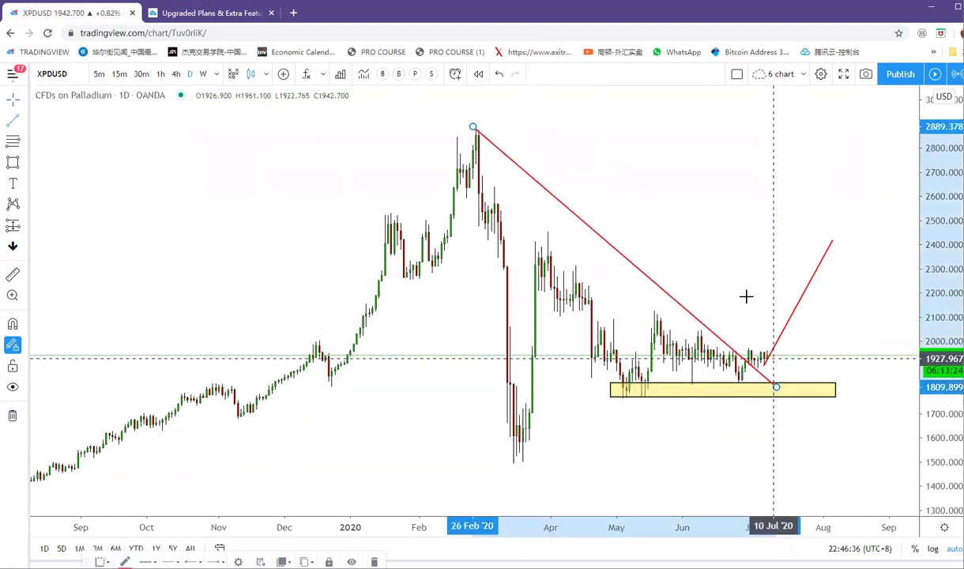
click(531, 343)
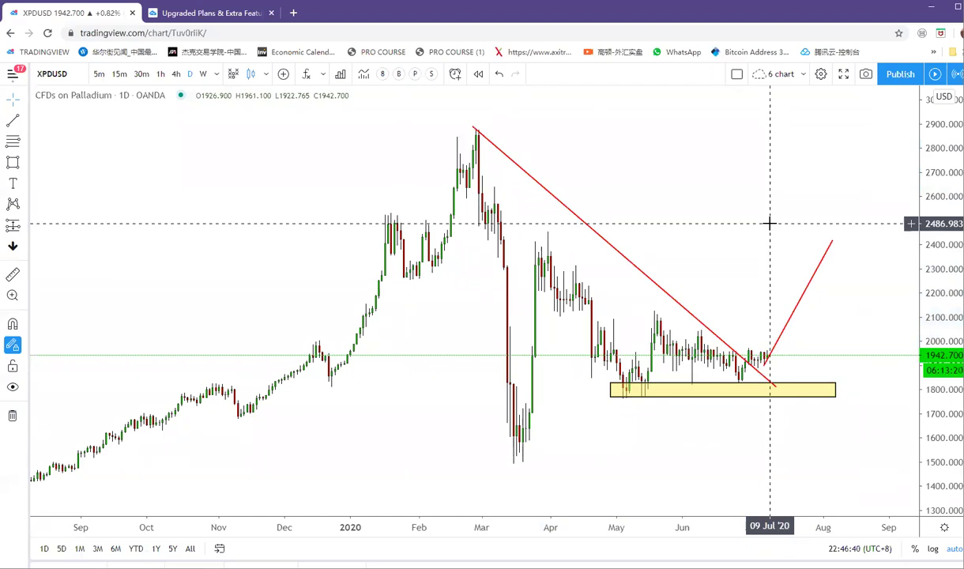
Search for HSBC and load the NYSE-listed HSBC Holdings chart.
text(HSBC)
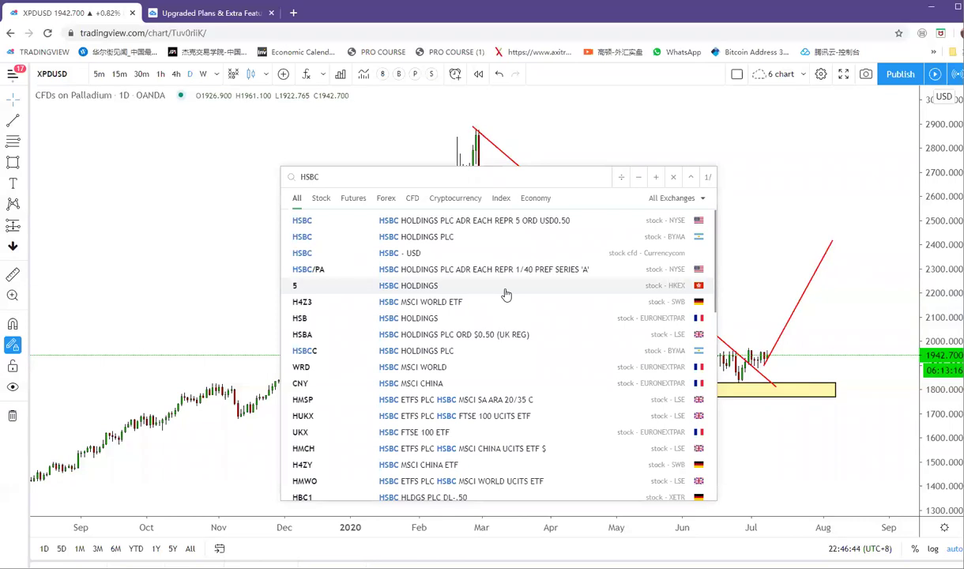
click(509, 220)
right_click(738, 207)
click(618, 207)
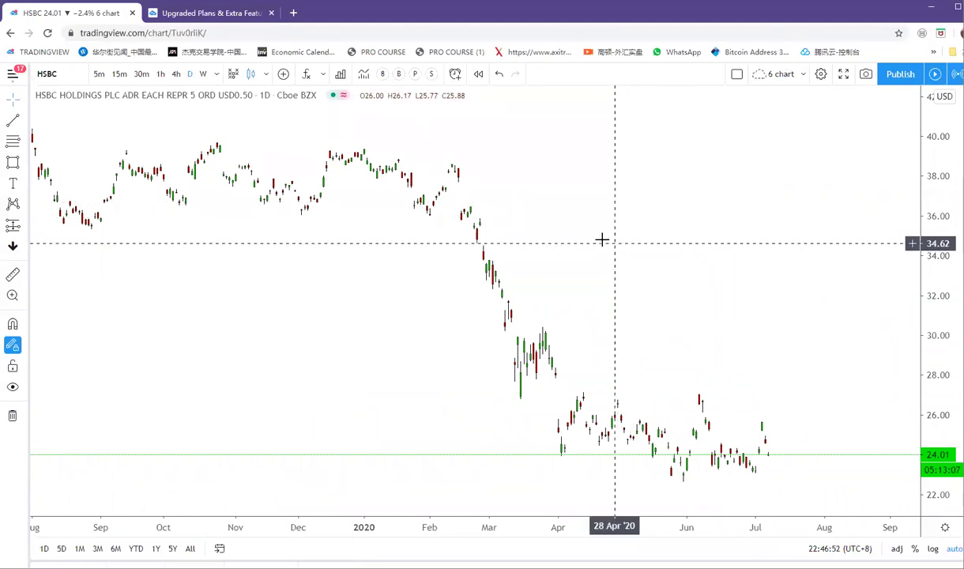
Search for HSBC and load the HKEX-listed HSBC Holdings chart.
text(HSBC)
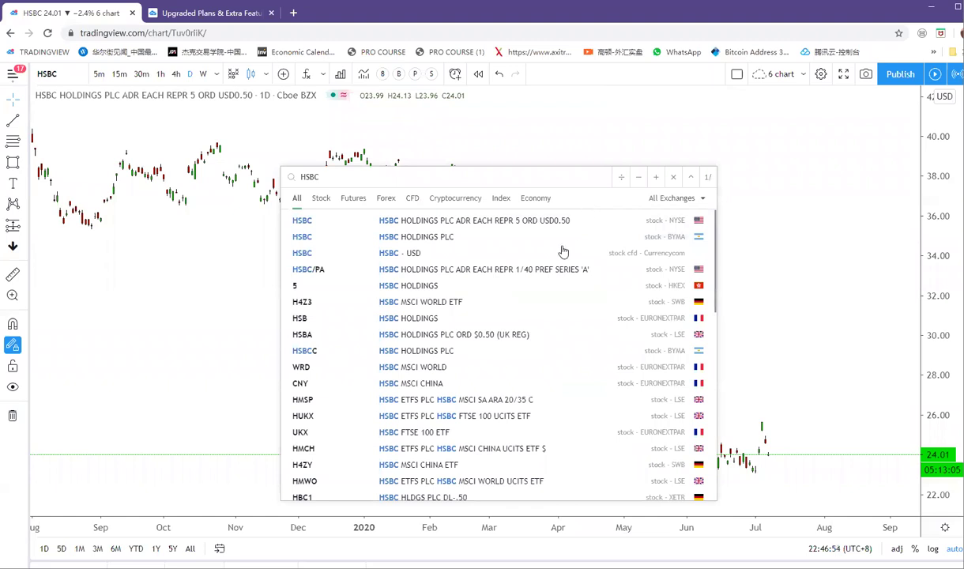
click(534, 283)
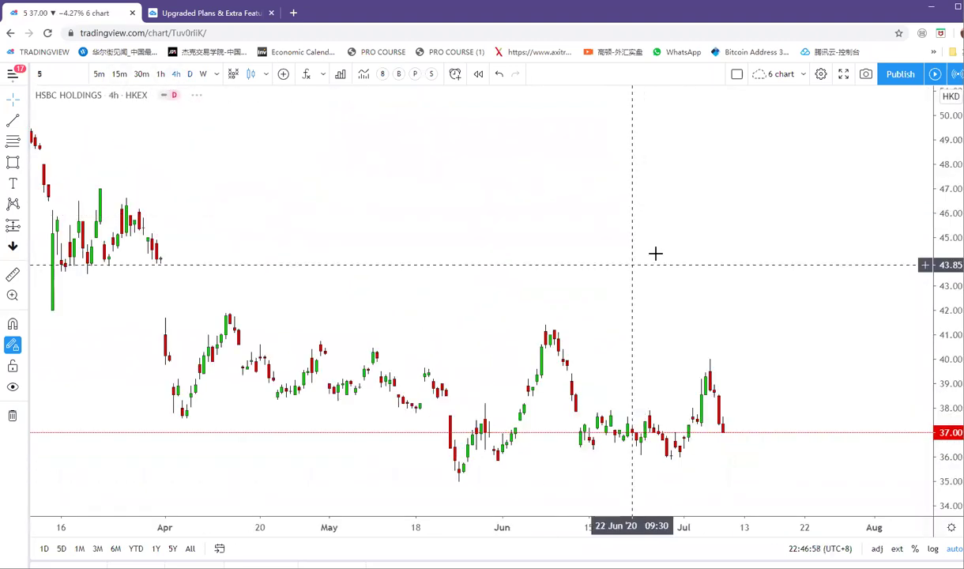
scroll(655, 243, up, 2)
scroll(732, 349, down, 3)
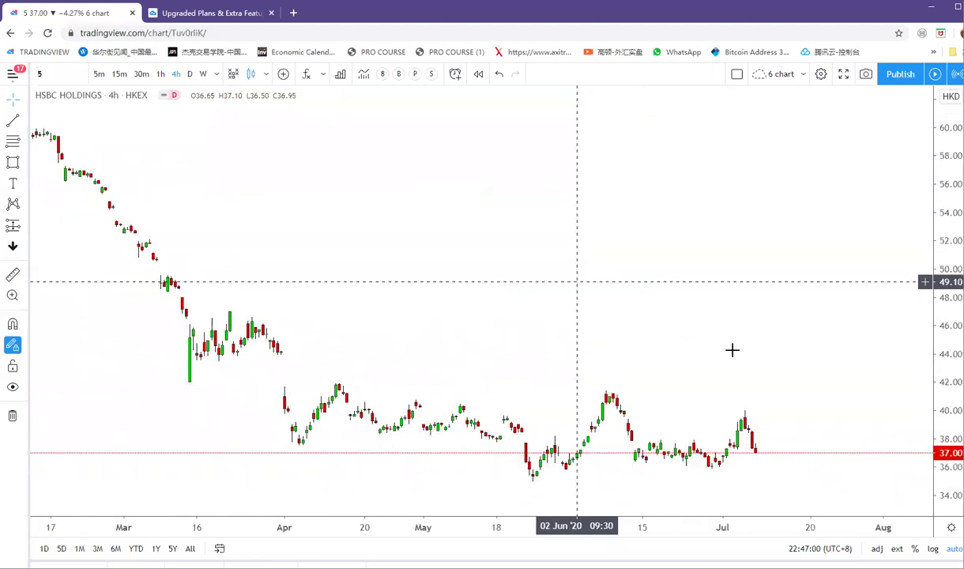
scroll(656, 349, up, 2)
scroll(641, 278, down, 3)
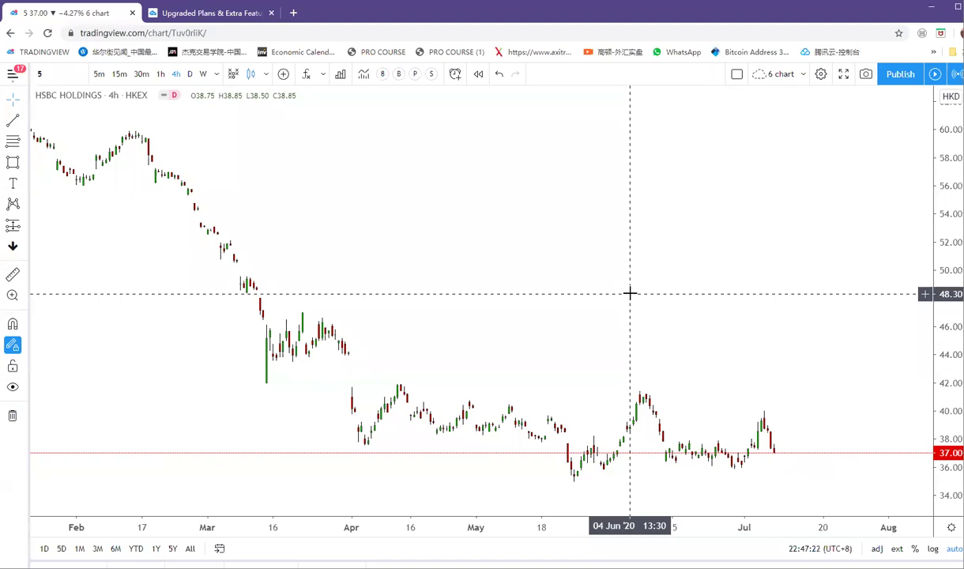
Search for 601788 and load the SSE-listed Everbright Securities chart.
click(41, 74)
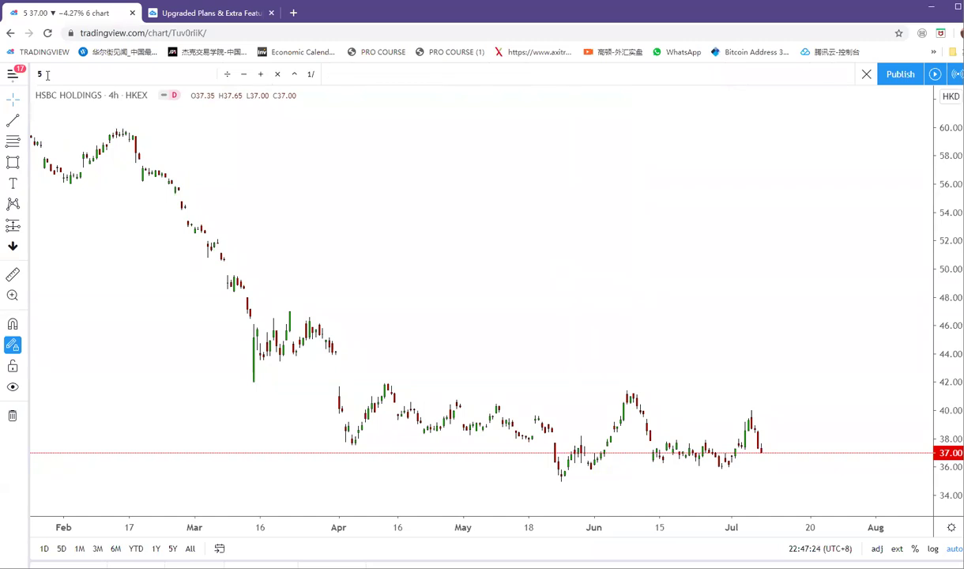
text(600)
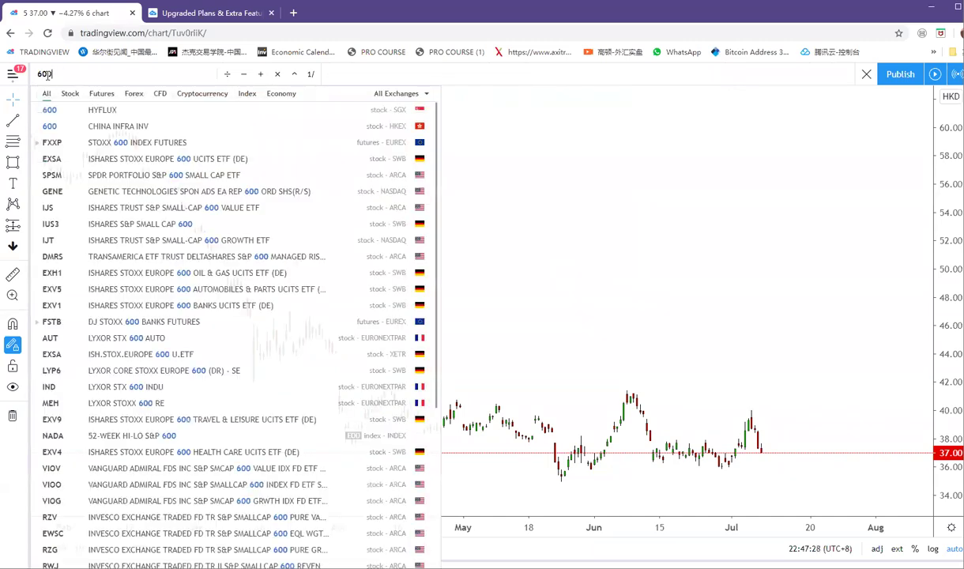
key(BackSpace)
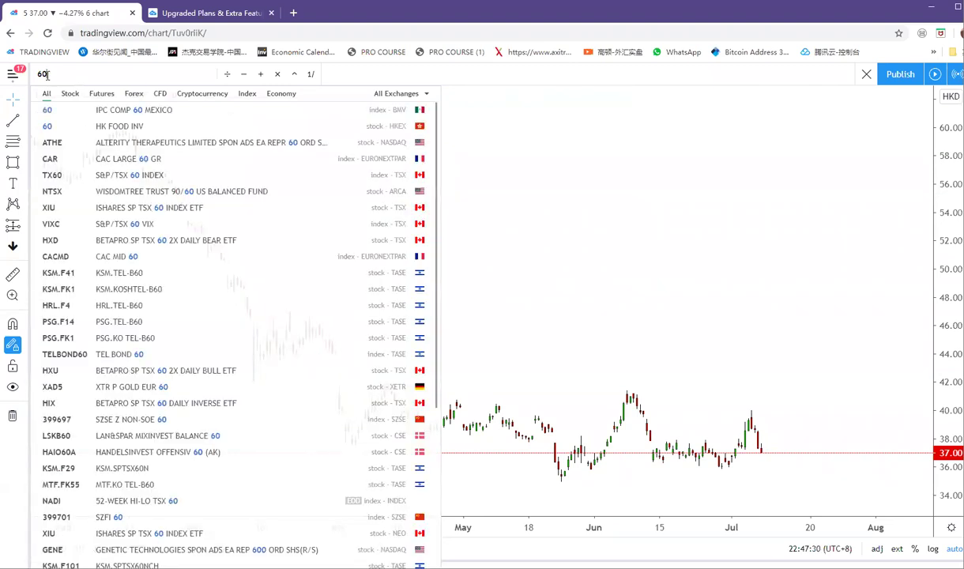
text(1788)
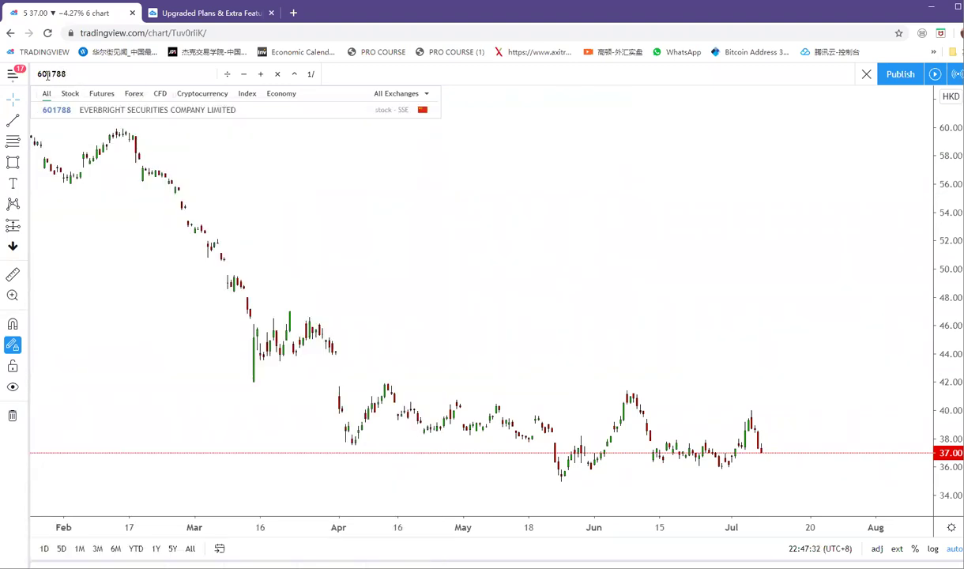
key(Return)
Move the red dashed horizontal ray down to about 23.33, starting at 2 July, just above the gap candles.
scroll(509, 214, up, 3)
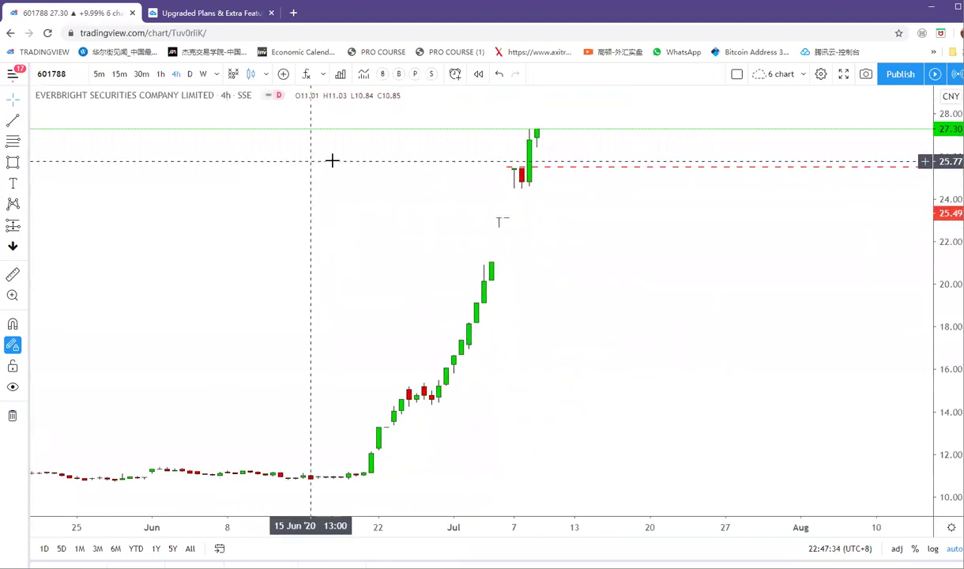
scroll(560, 134, down, 2)
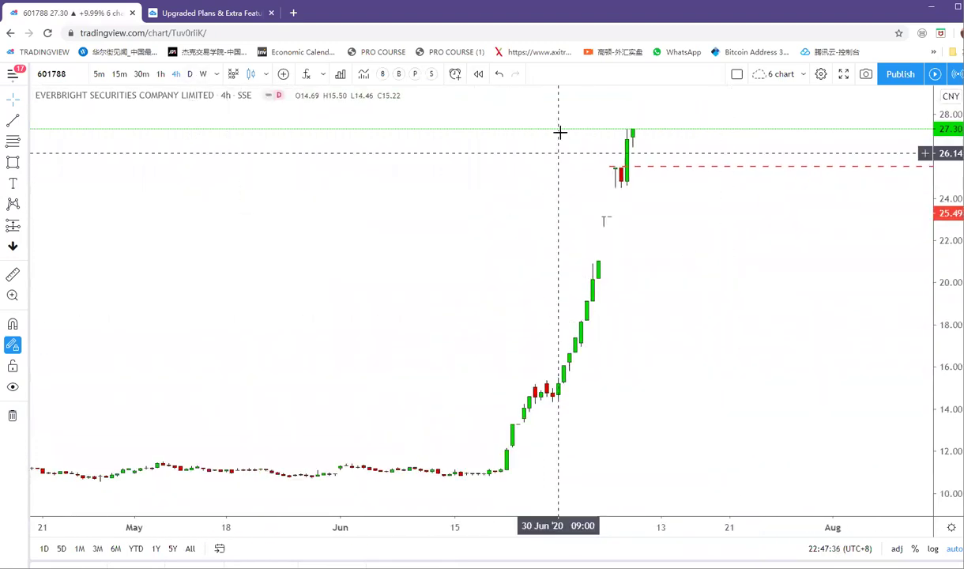
scroll(647, 251, up, 3)
drag(467, 296, 736, 359)
scroll(714, 356, up, 3)
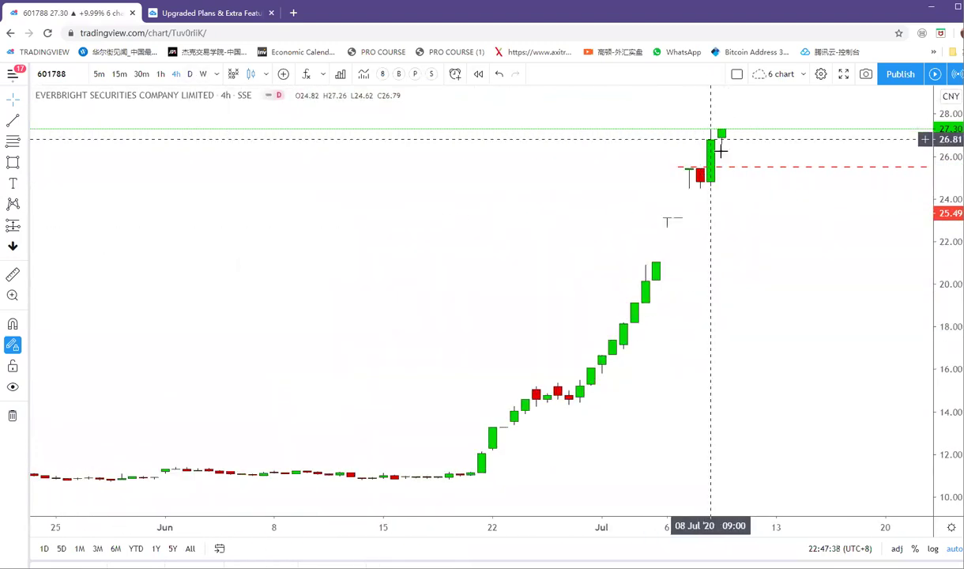
drag(736, 165, 656, 239)
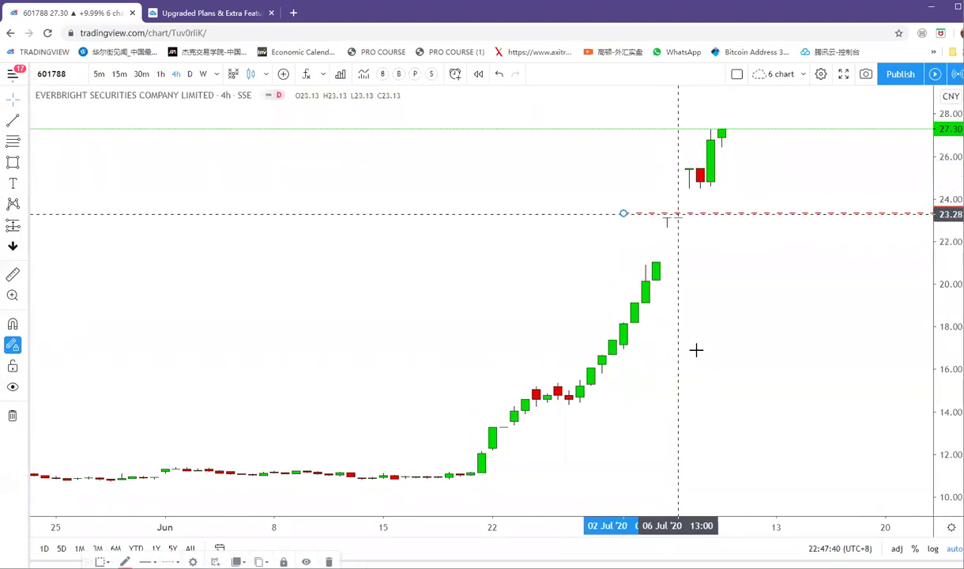
drag(699, 327, 451, 198)
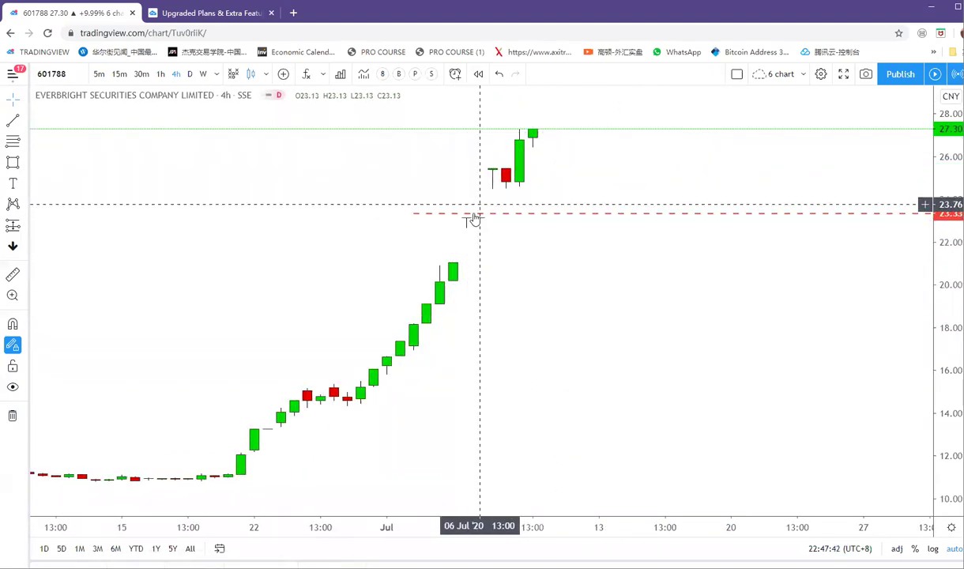
scroll(554, 205, down, 2)
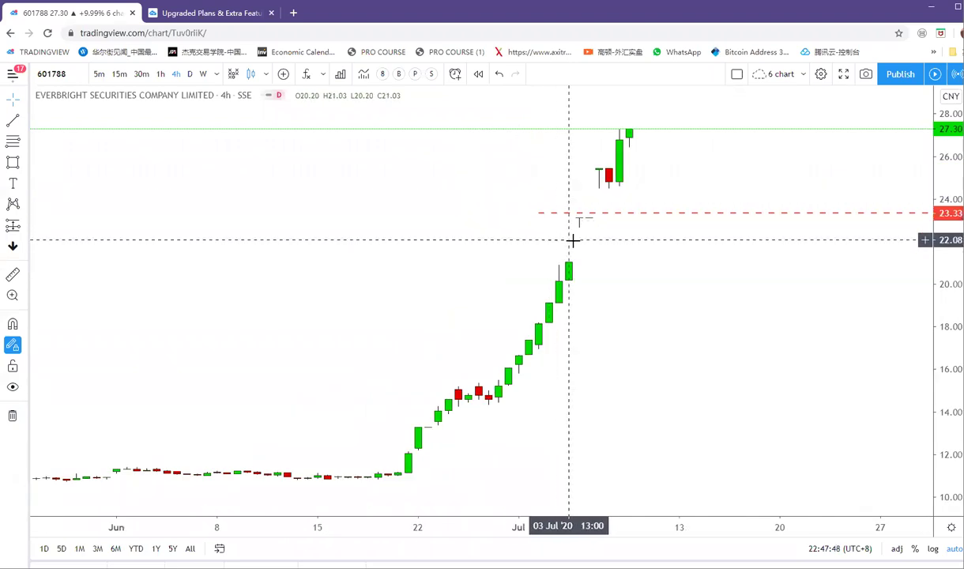
Switch the Everbright Securities chart to the daily timeframe and show its price history since late 2019.
scroll(411, 244, down, 3)
scroll(628, 262, down, 4)
scroll(768, 198, up, 2)
scroll(622, 248, down, 4)
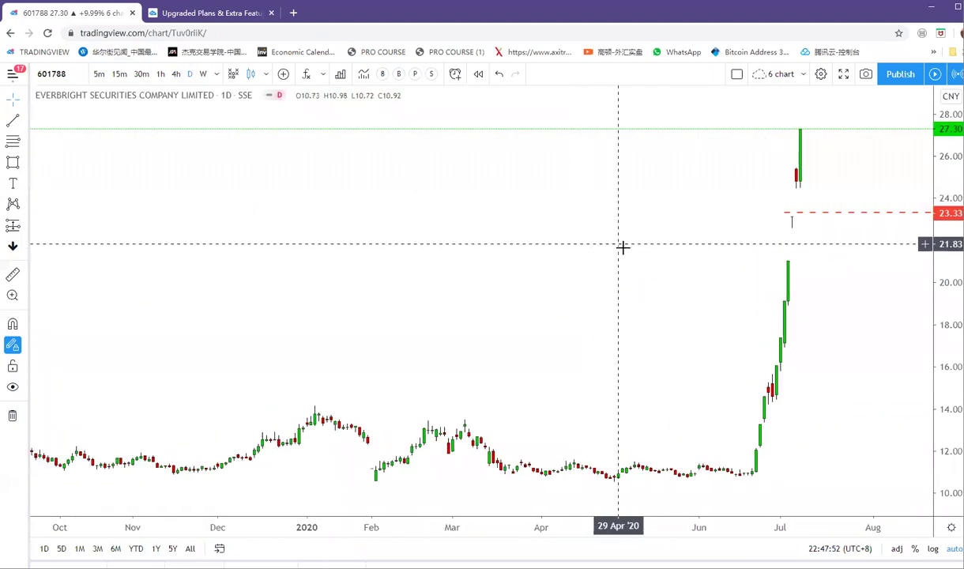
scroll(654, 231, up, 3)
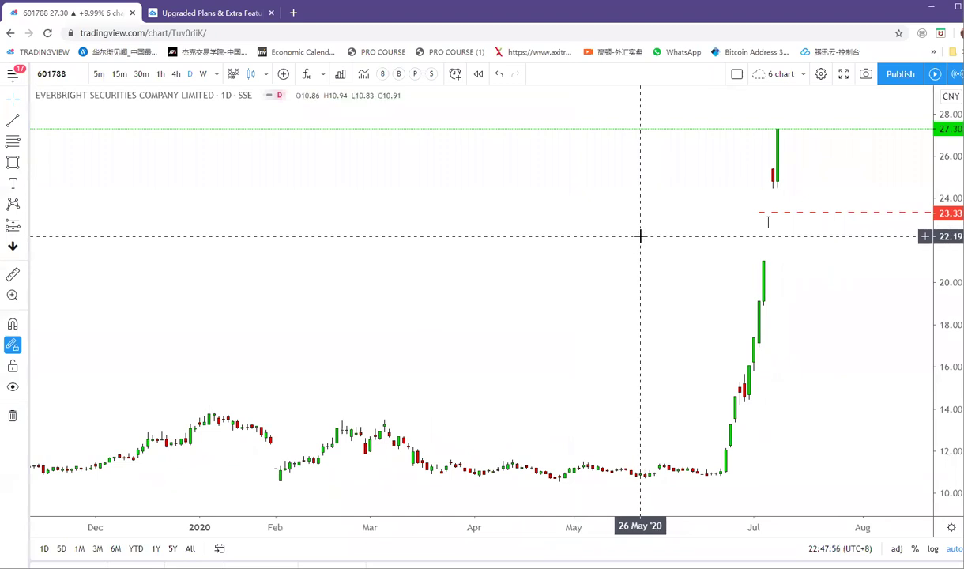
Search for 600030 and load the SSE-listed CITIC Securities chart.
click(75, 74)
text(600030)
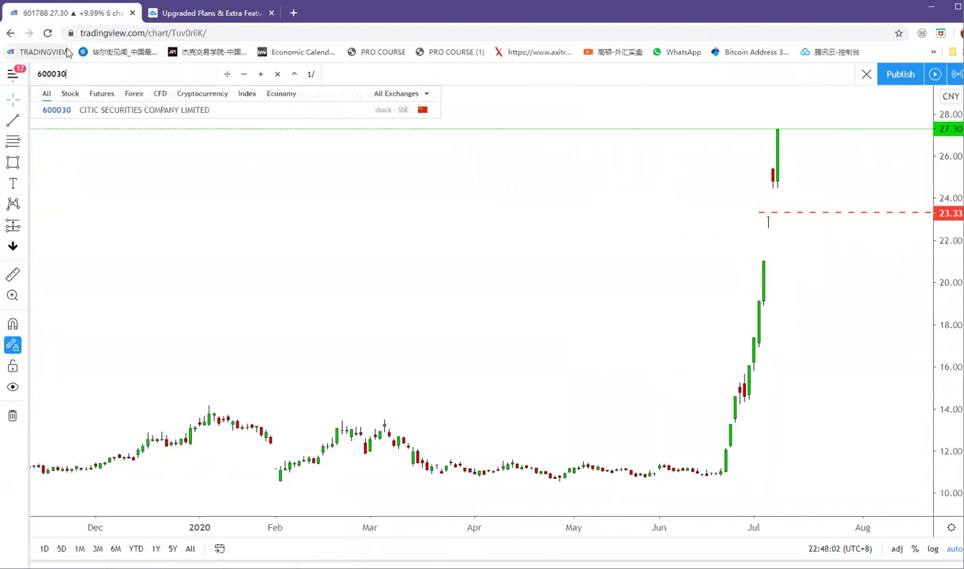
key(Return)
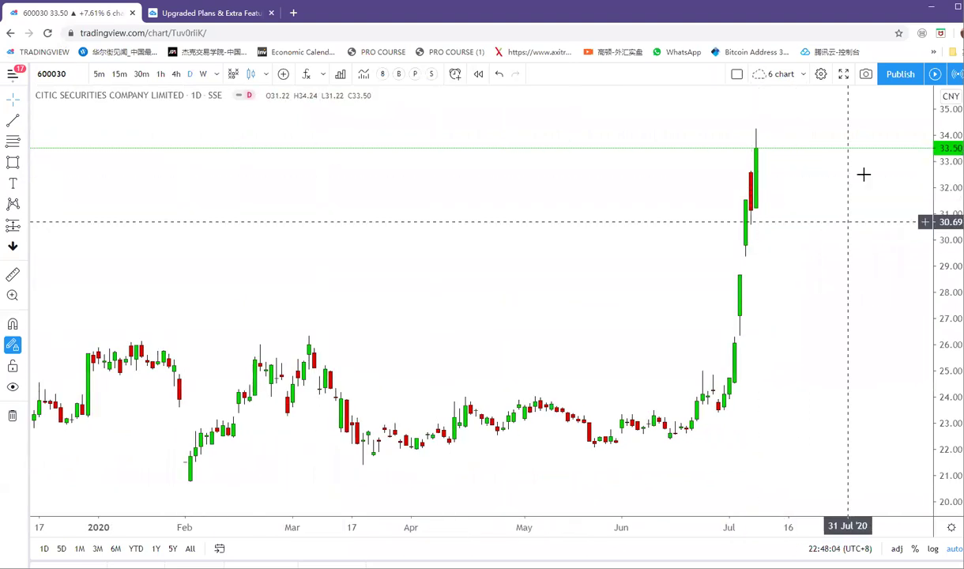
scroll(676, 257, down, 4)
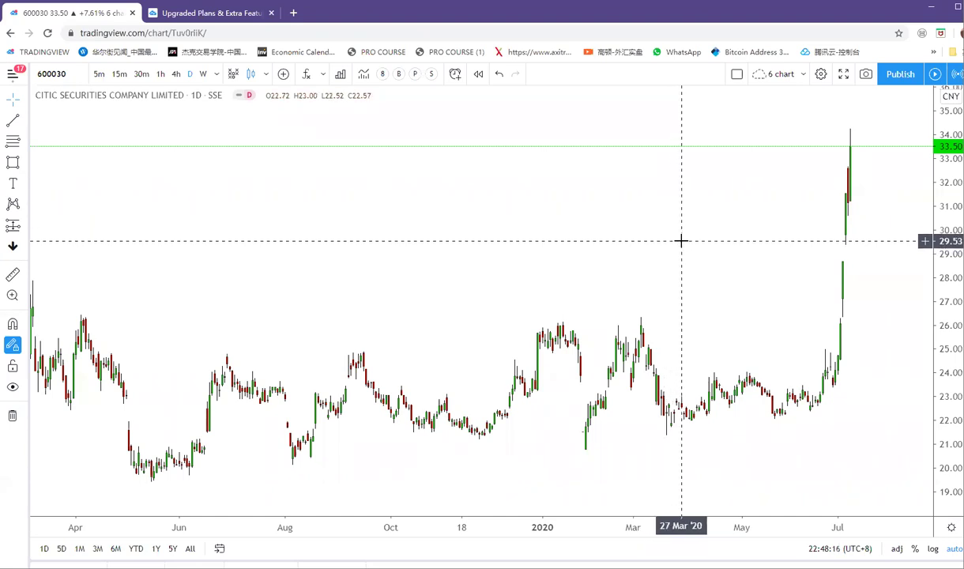
Search for XIACY and load the OTC-listed Xiaomi Corp. chart.
text(XIACY)
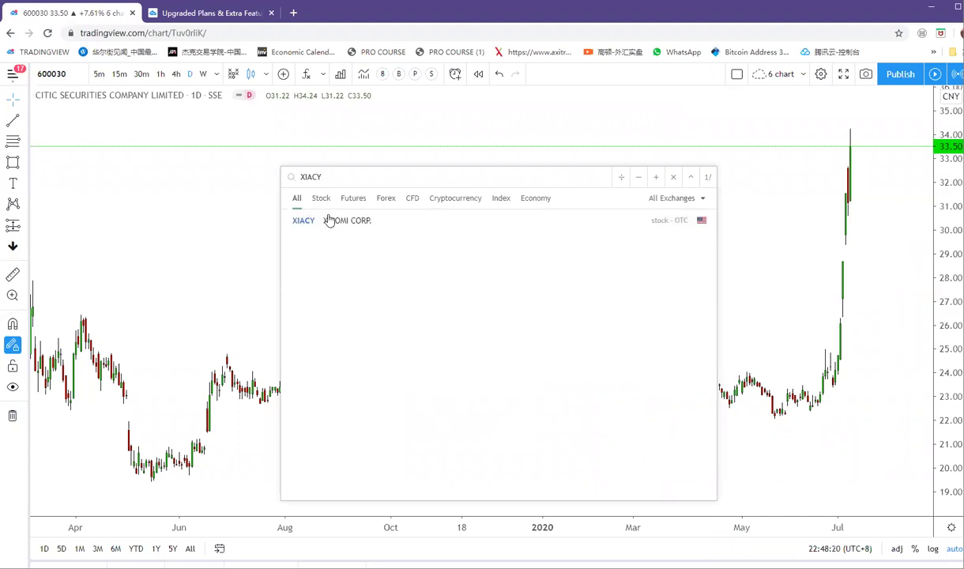
click(366, 219)
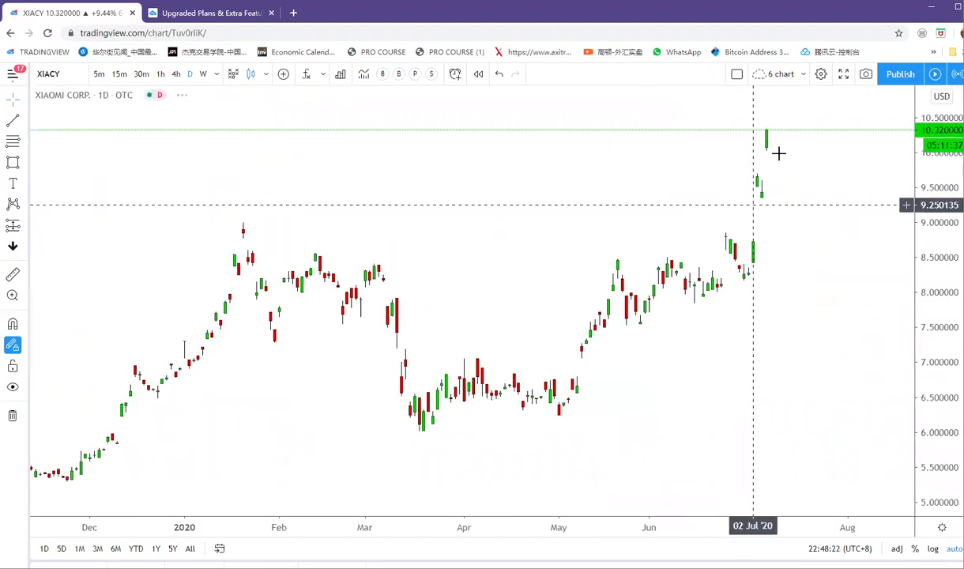
scroll(490, 201, down, 3)
Search for XIAOMI and load the HKEX-listed Xiaomi-W chart with its existing drawings.
text(XIAOMI)
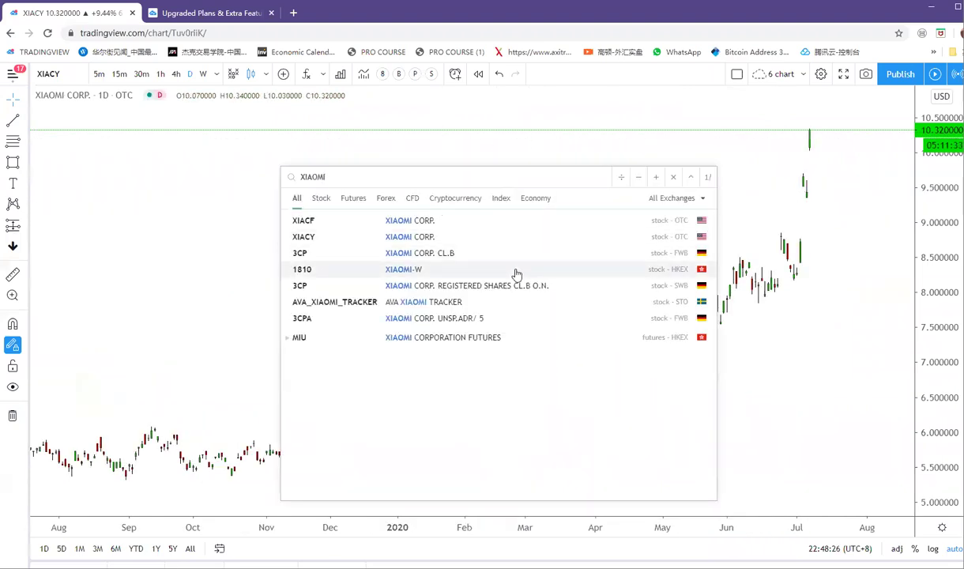
click(516, 270)
scroll(790, 190, up, 3)
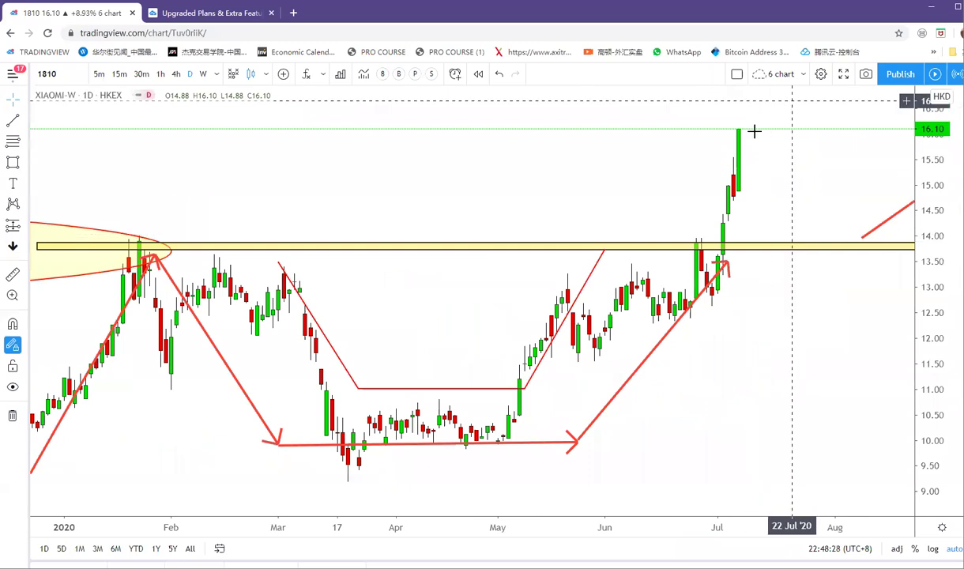
scroll(723, 170, up, 1)
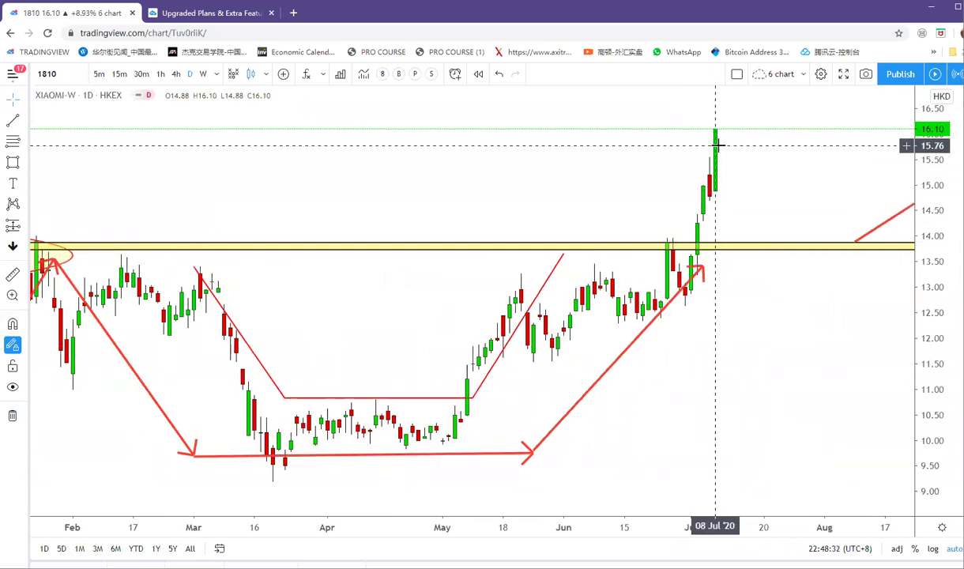
scroll(575, 168, down, 3)
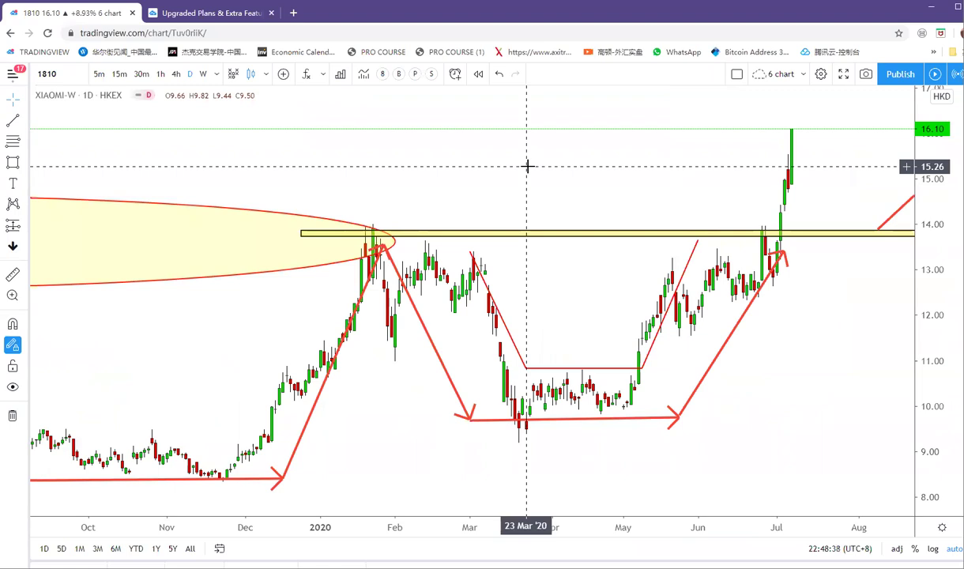
Load the U.S. Dollar Currency Index (DXY) chart and set it to the weekly timeframe.
text(DXY)
key(Return)
click(203, 74)
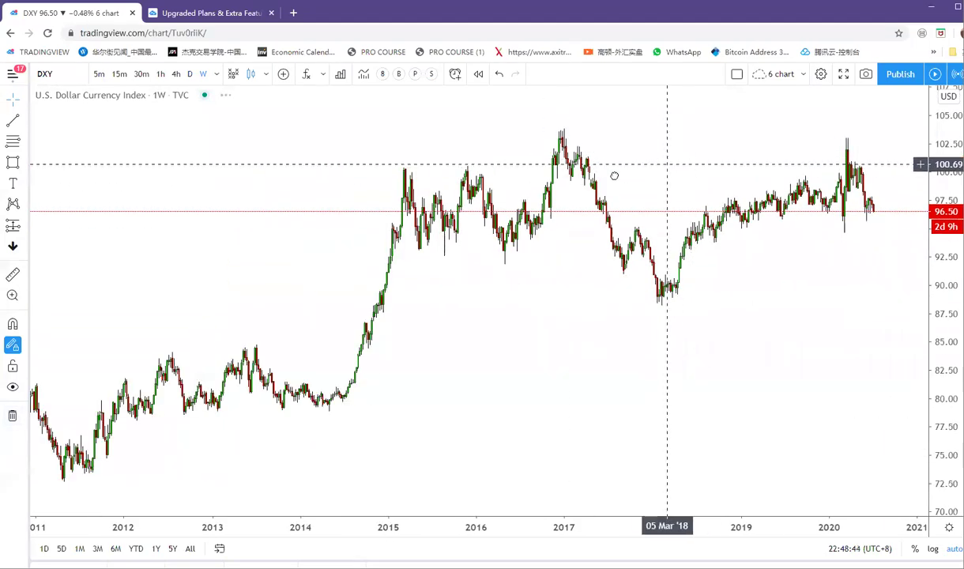
Draw an ellipse around the dollar index decline from the early 2017 high to the early 2018 low.
click(24, 162)
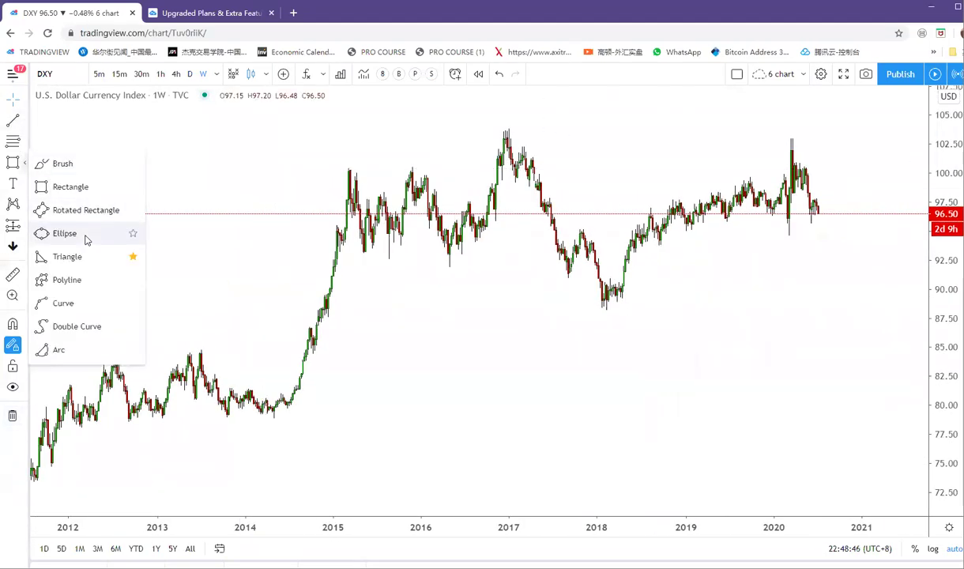
click(79, 234)
click(506, 123)
click(606, 307)
click(577, 155)
Duplicate the ellipse onto the 2020 dollar index high so it projects a similar decline into 2021.
drag(582, 151, 870, 168)
drag(643, 359, 586, 358)
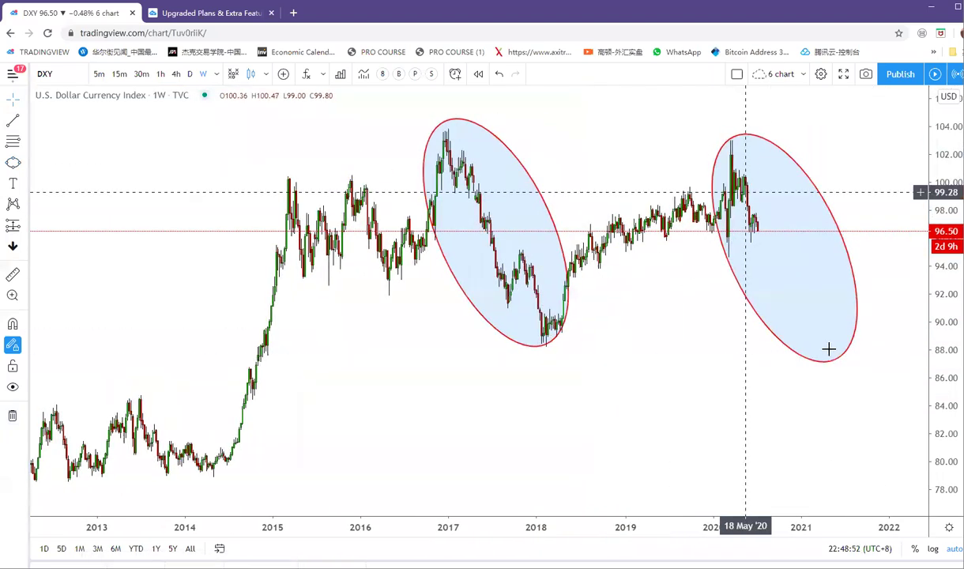
scroll(631, 399, down, 2)
scroll(560, 187, up, 2)
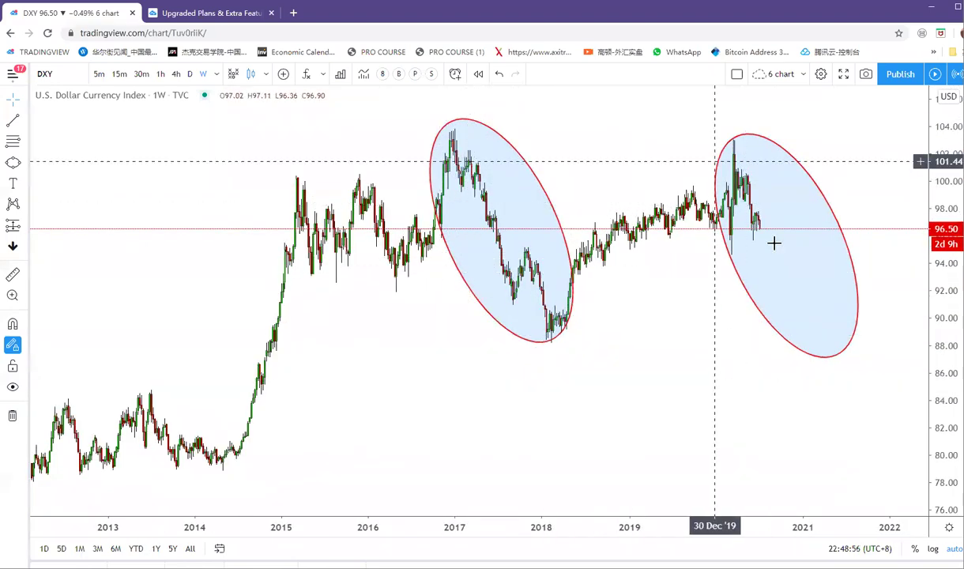
Load the EURUSD chart on the weekly timeframe.
scroll(637, 389, down, 3)
text(EU)
key(Return)
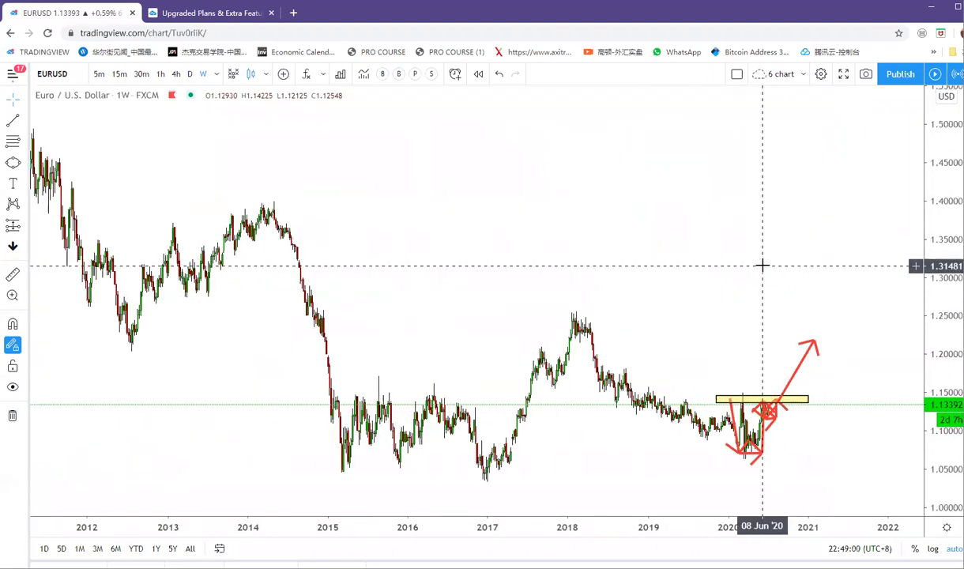
Load the weekly NZDUSD chart and remove the old red drawings around the latest candles.
text(NZDUSD)
key(Return)
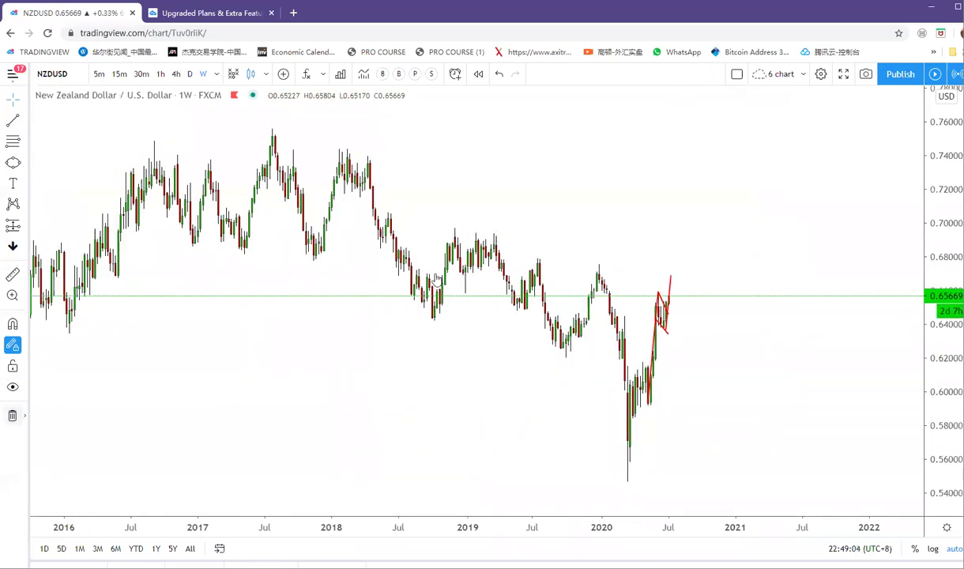
scroll(830, 178, up, 4)
scroll(818, 183, up, 2)
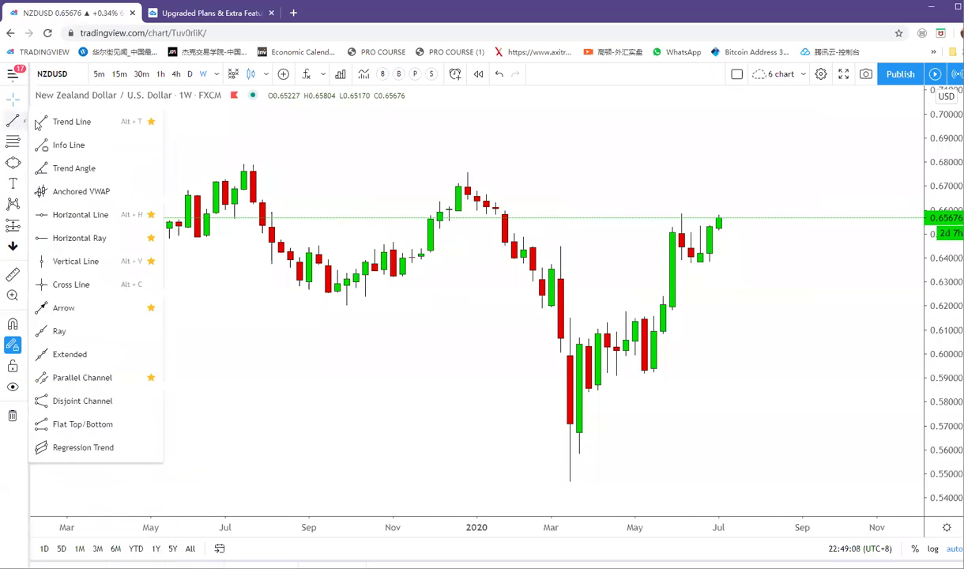
Draw two roughly horizontal trend lines around NZDUSD's June consolidation, at about 0.6514 and 0.6378, from 18 May to late August.
click(654, 230)
click(783, 230)
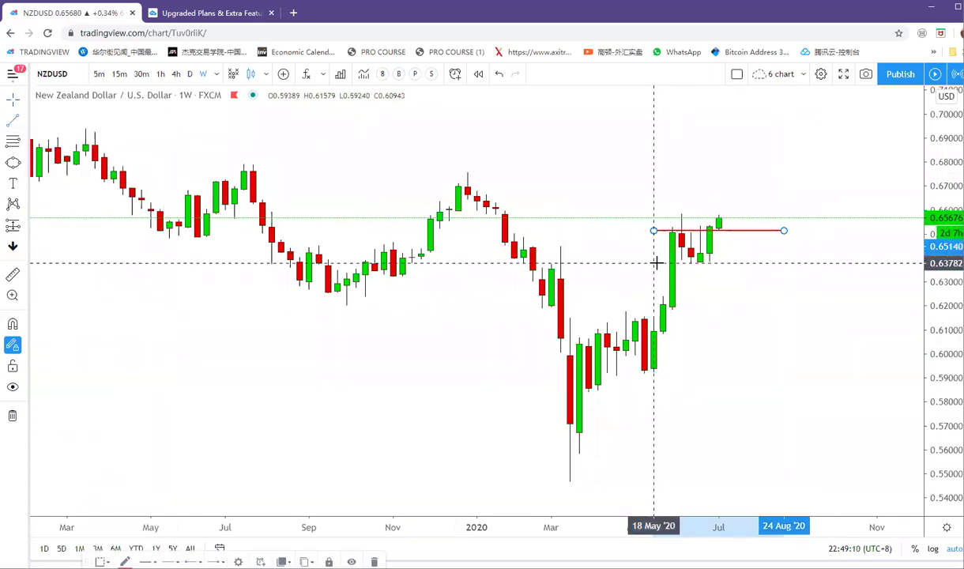
click(654, 263)
click(792, 264)
Draw a rising trend line from the latest NZDUSD candle, at about 0.658, up to about 0.704 in September.
click(718, 215)
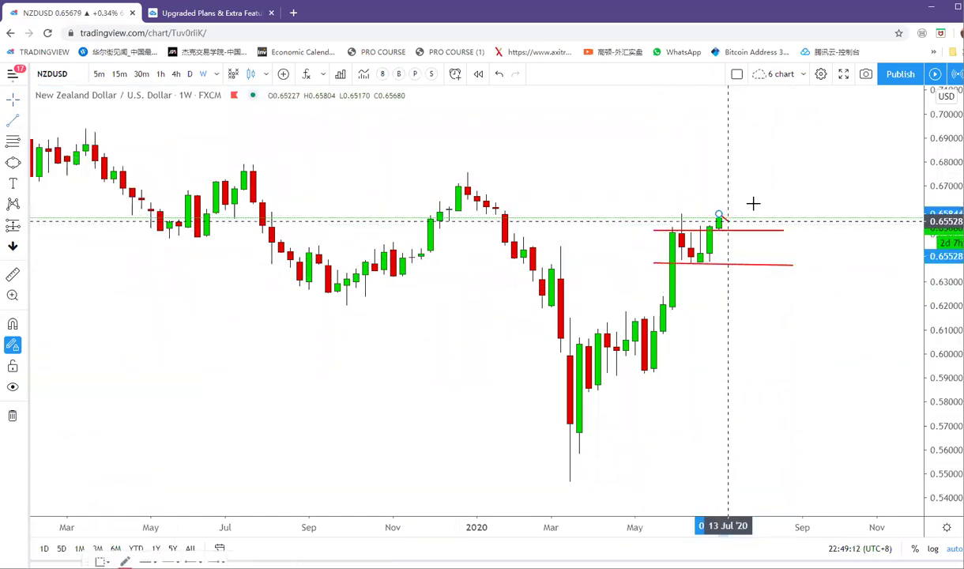
click(814, 103)
scroll(609, 155, down, 5)
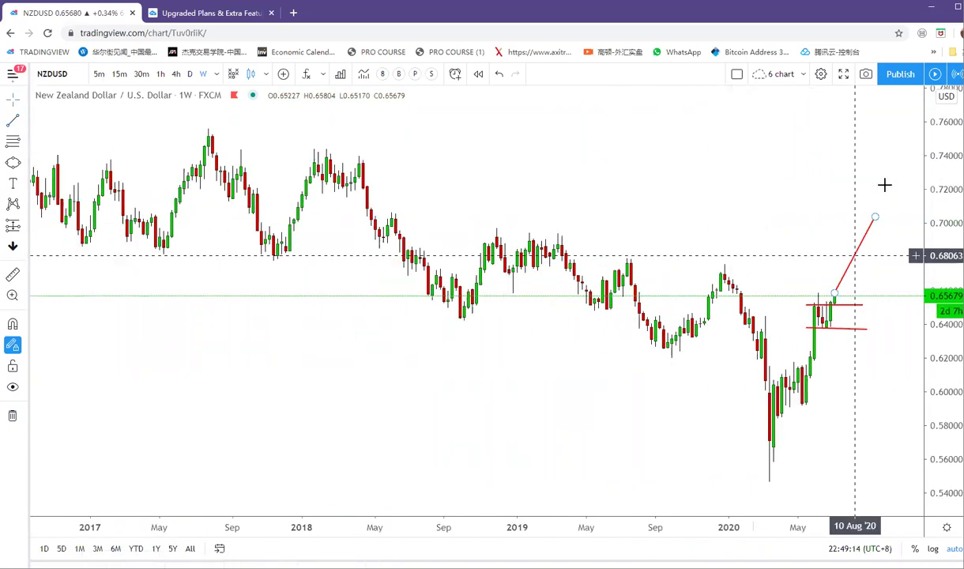
scroll(779, 220, down, 3)
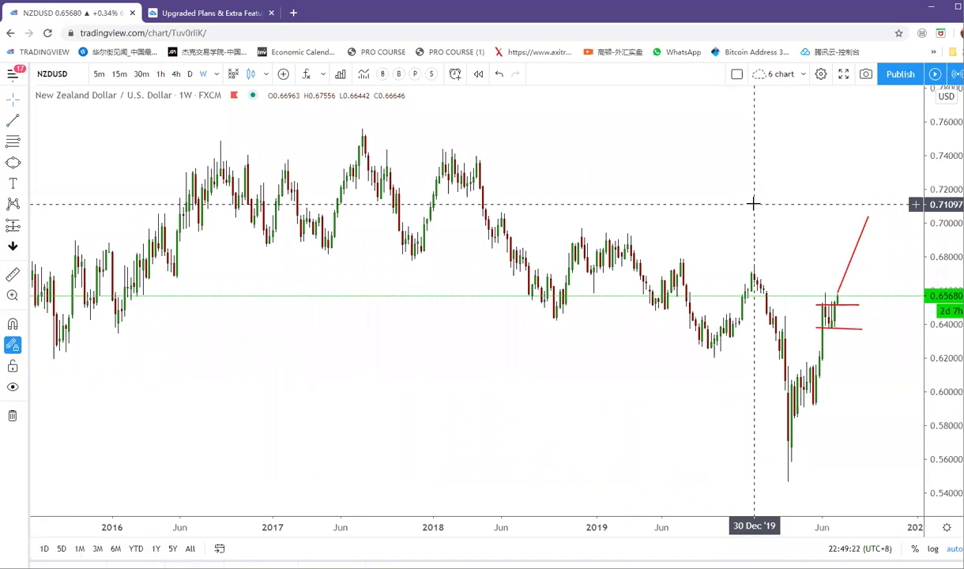
Load the GBPAUD chart on the weekly timeframe.
text(GBPAUD)
key(Return)
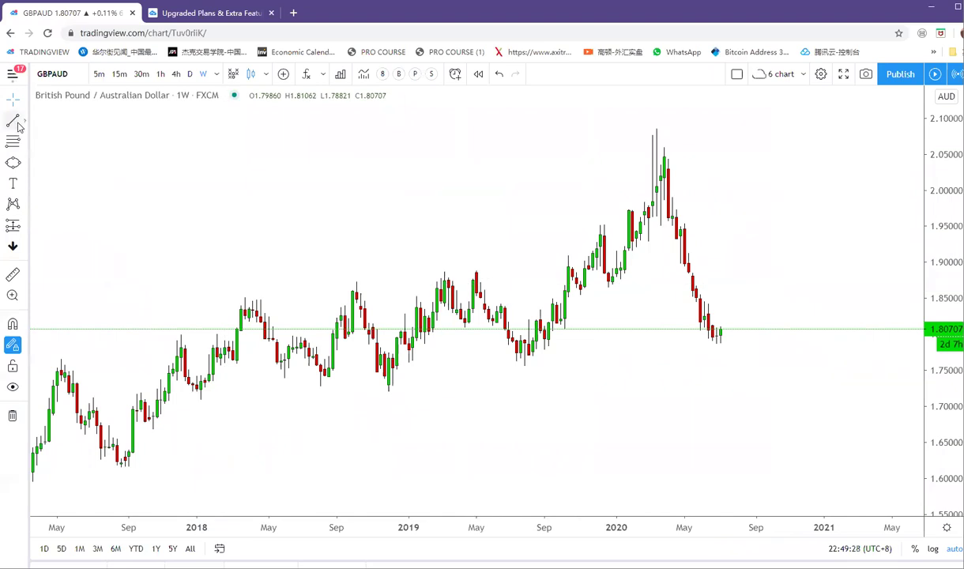
Add the text note "IF GPB GOES UP / AND AUD GOES UP / WHAT WILL HAPPEN TO GBPAUD" above the 2018–2019 candles.
click(13, 180)
click(593, 403)
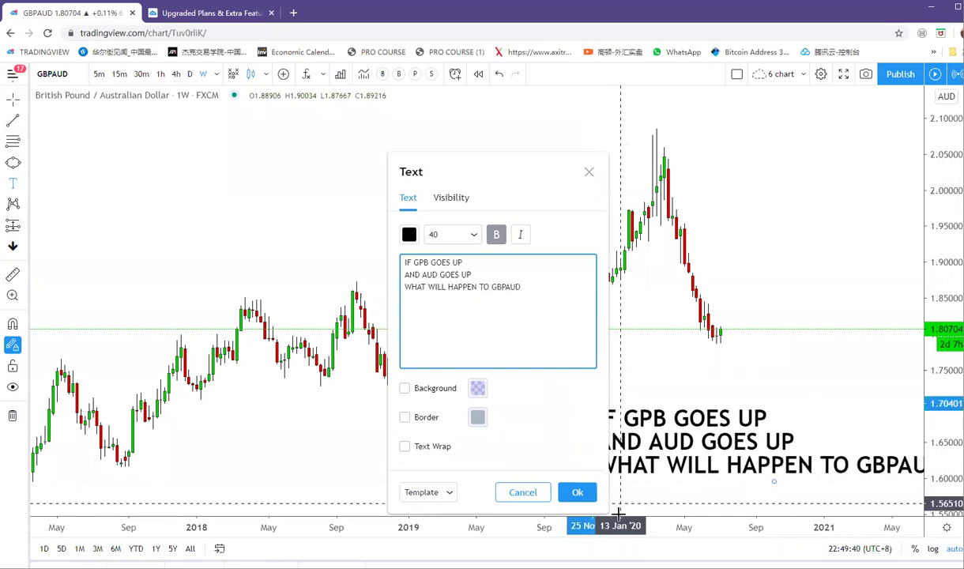
click(683, 406)
drag(681, 410, 272, 147)
click(479, 360)
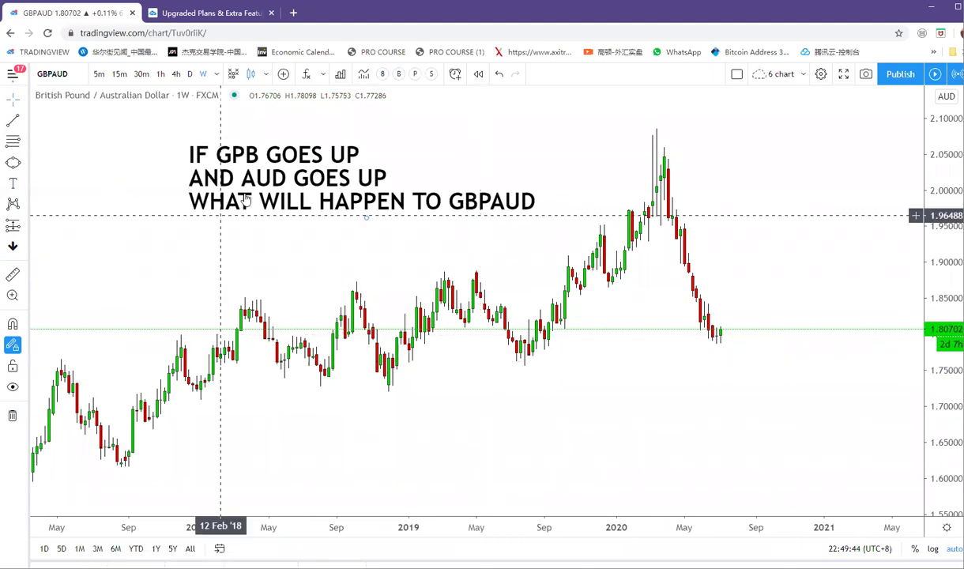
Draw a rising trend line from the 6 Jul '20 candle low, about 1.786, to about 1.93 on 2 Nov '20, and nudge the note slightly up.
click(13, 121)
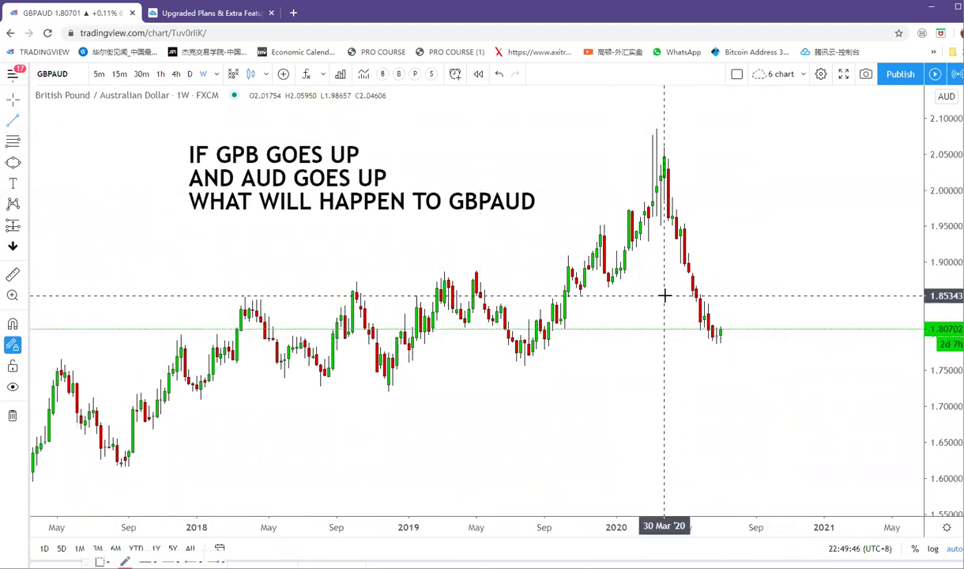
click(720, 343)
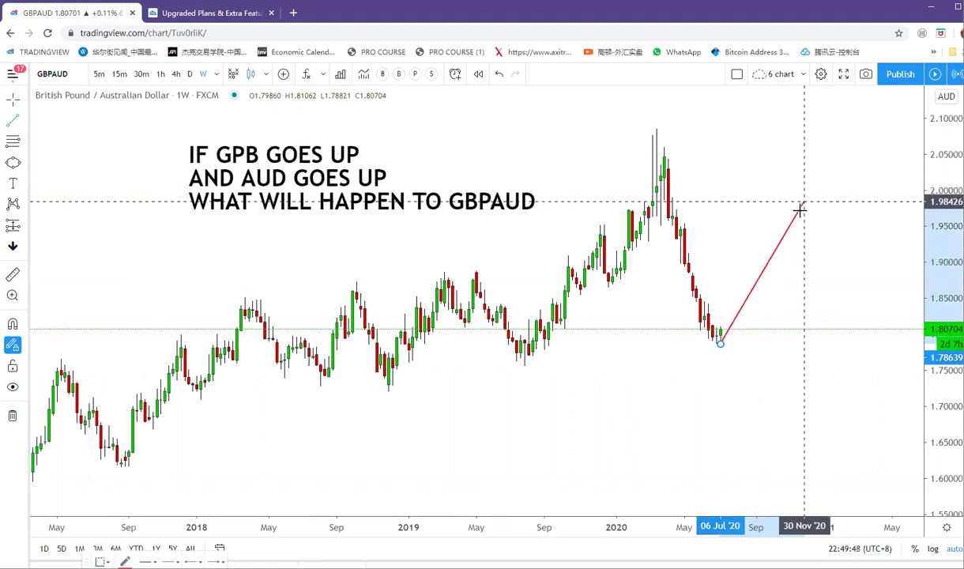
click(788, 239)
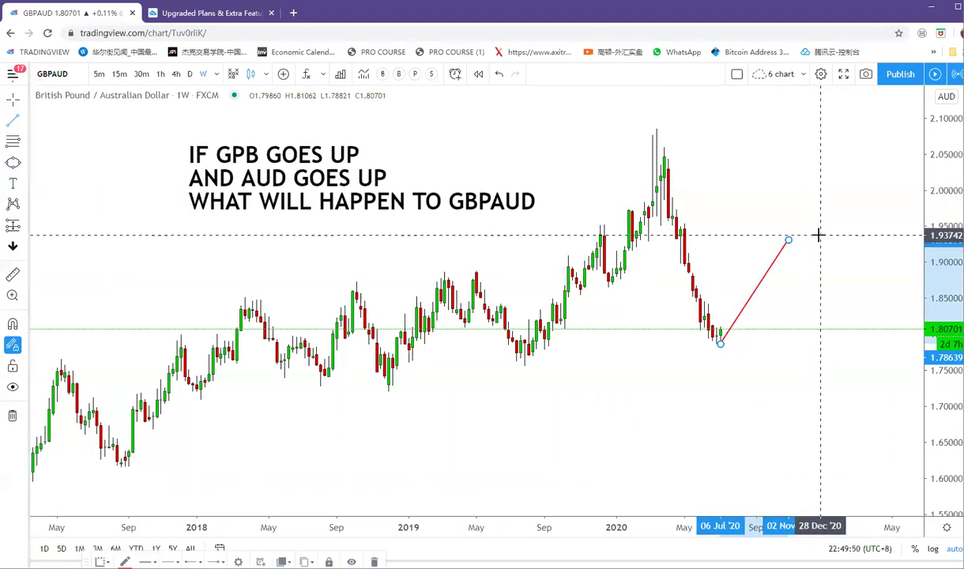
drag(476, 162, 476, 158)
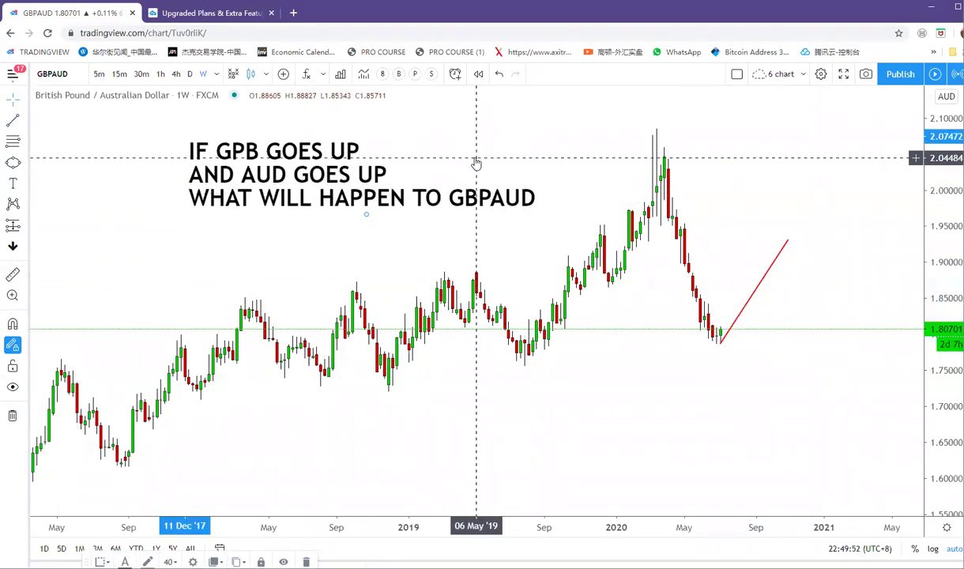
Add a two-line text note reading "BUY GBPUSD / BUY AUDUSD" below the GBPAUD question.
click(12, 184)
click(215, 252)
text(BU)
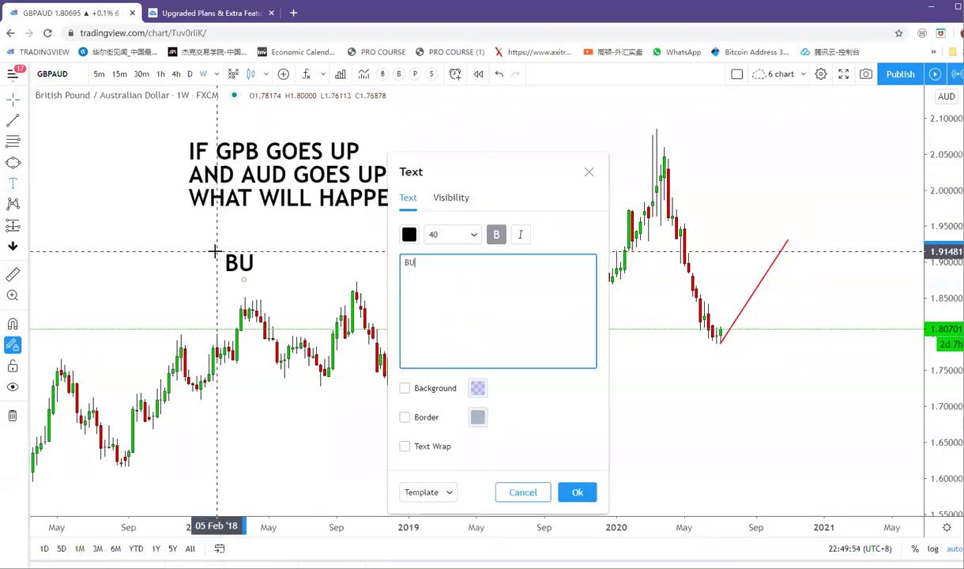
text(Y GBPUSD A)
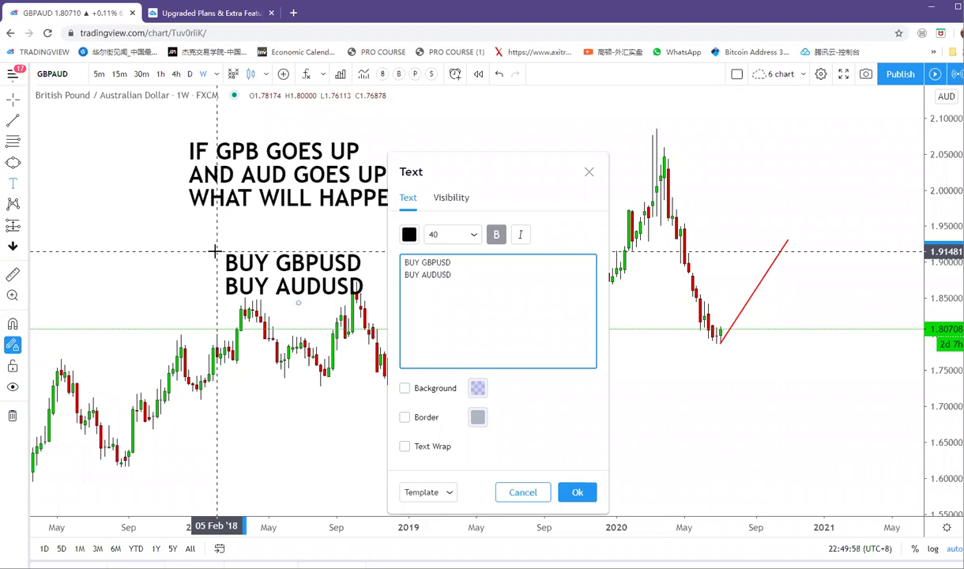
text(UDUSD)
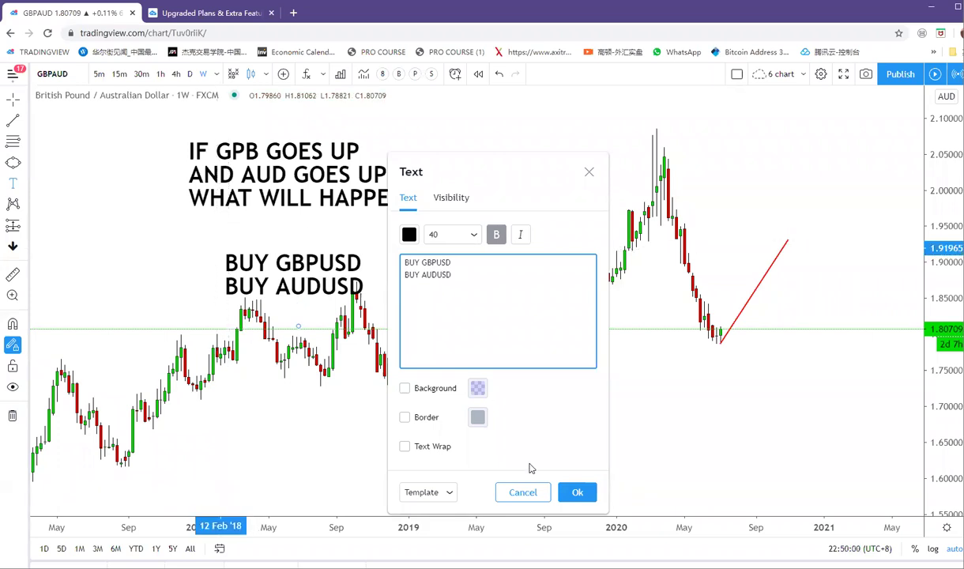
click(577, 492)
Draw a short rising line beside each of the BUY GBPUSD and BUY AUDUSD entries.
click(13, 121)
click(310, 224)
click(282, 253)
click(278, 286)
click(315, 259)
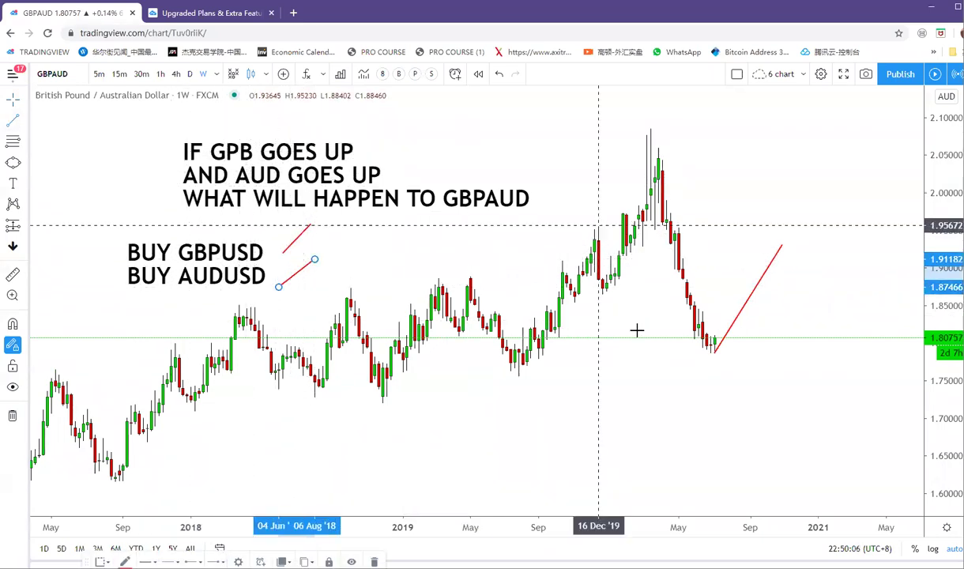
click(649, 366)
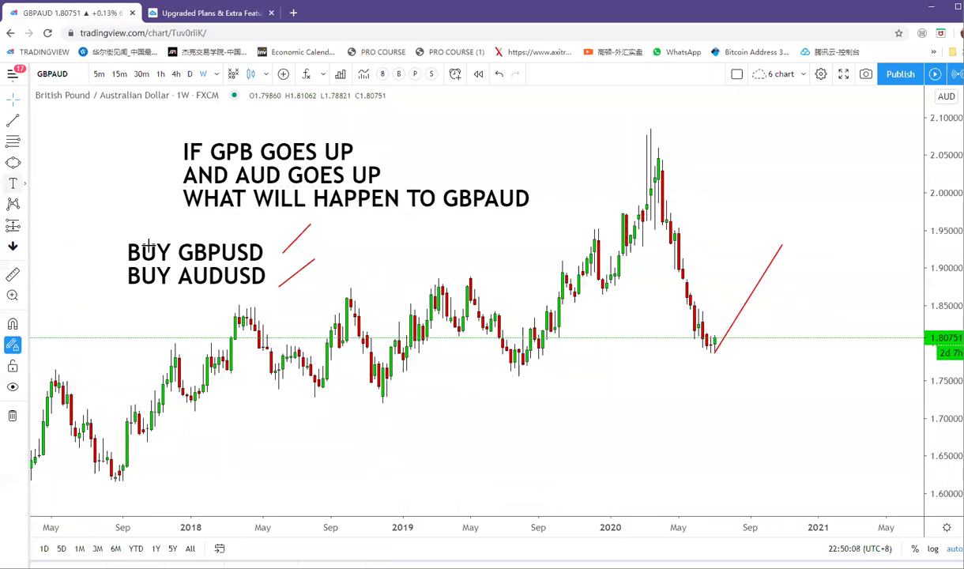
Add the text note "LONG GBPUSD / SELL AUDUSD" below the 2019 candles, at about the 1.70 level.
click(487, 421)
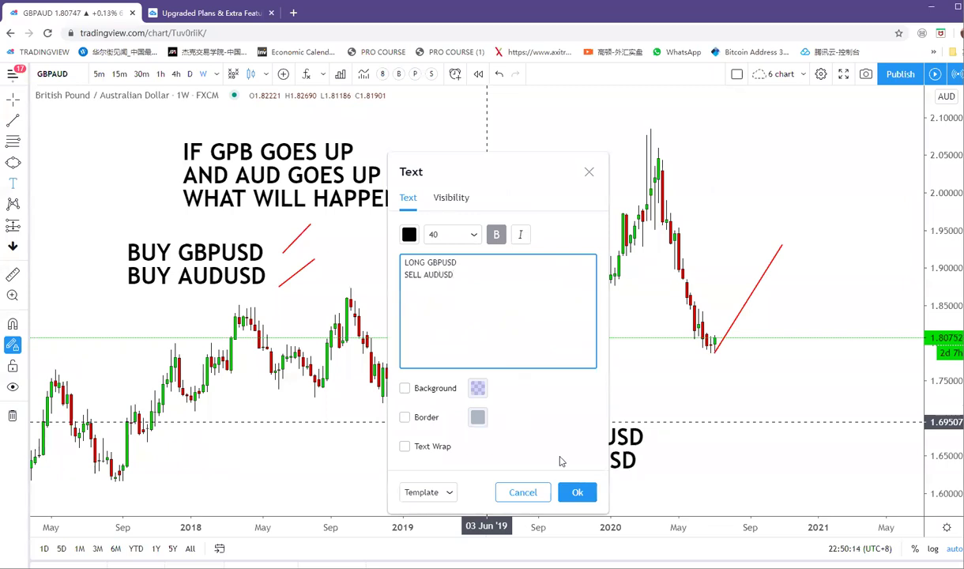
click(577, 491)
click(603, 384)
drag(586, 427, 539, 410)
drag(604, 379, 600, 379)
Draw a check mark beside LONG GBPUSD from two trend lines meeting at about 1.695.
click(12, 120)
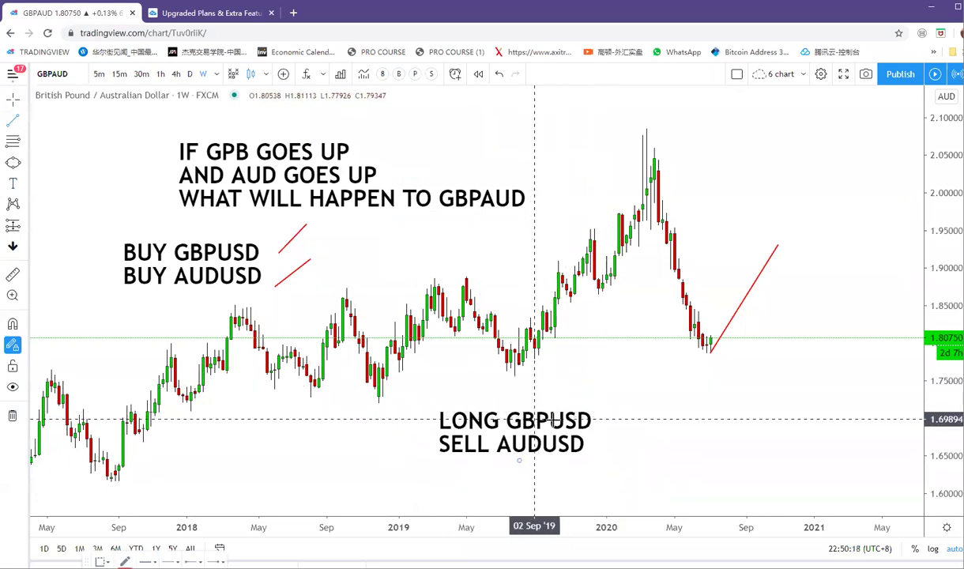
click(610, 422)
click(630, 370)
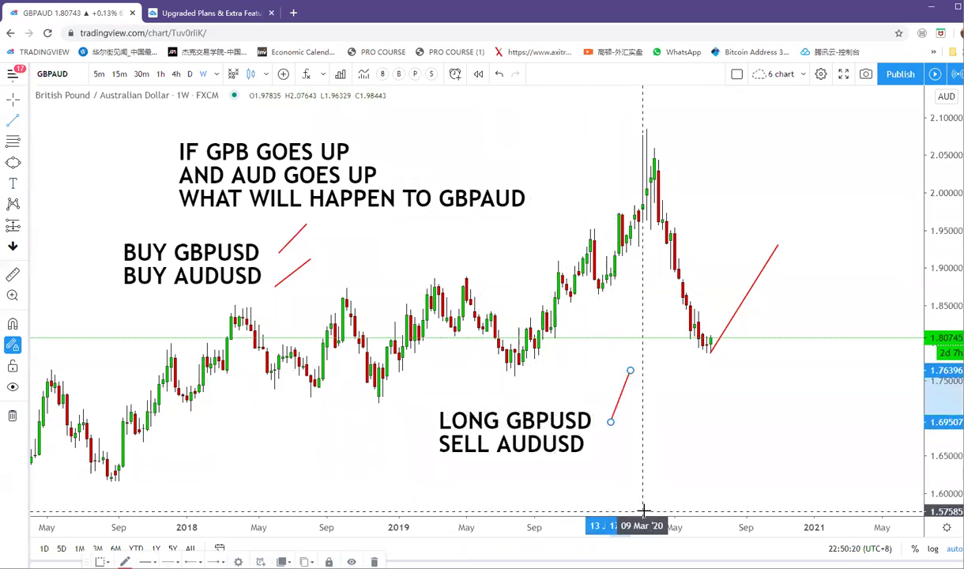
click(599, 409)
click(610, 421)
click(600, 409)
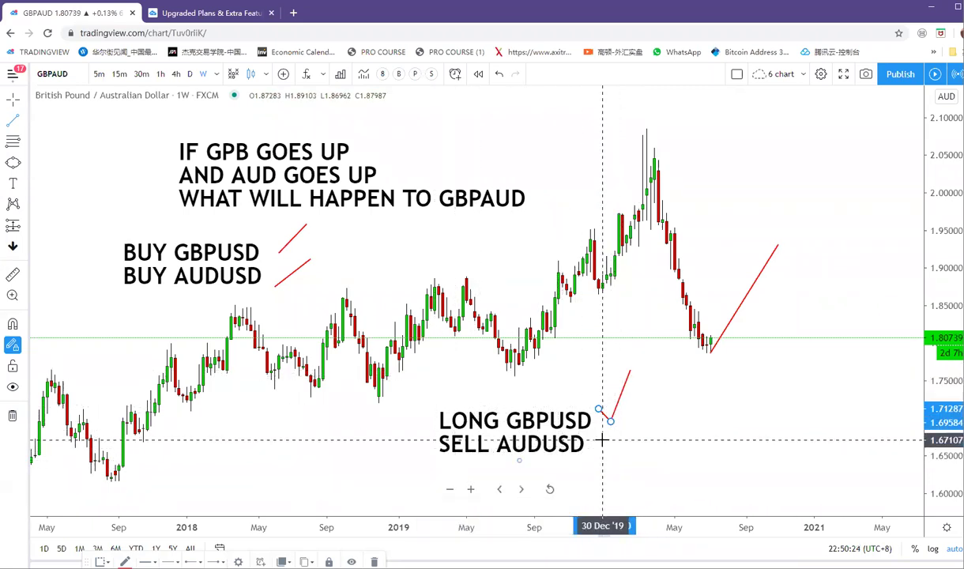
Draw a cross beside SELL AUDUSD using two intersecting trend lines.
click(603, 439)
click(629, 469)
click(630, 441)
click(603, 465)
key(Escape)
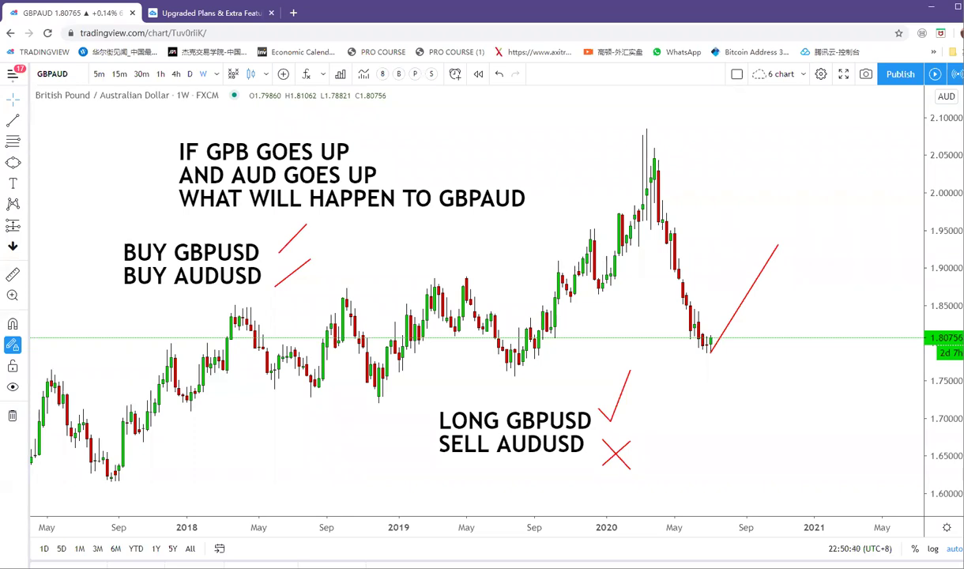
Load the chart for stock 600406 and switch it to the daily timeframe.
click(71, 74)
text(600406)
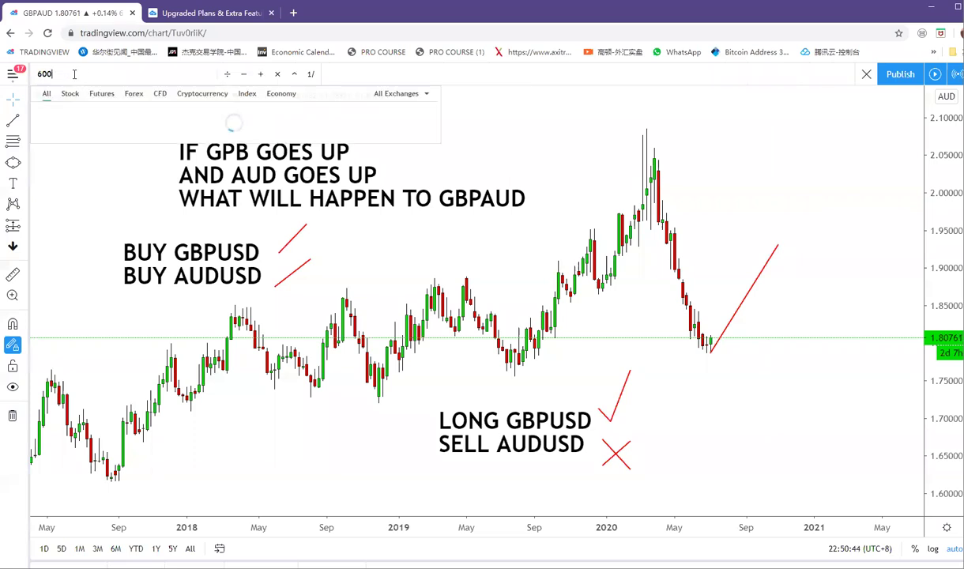
key(Return)
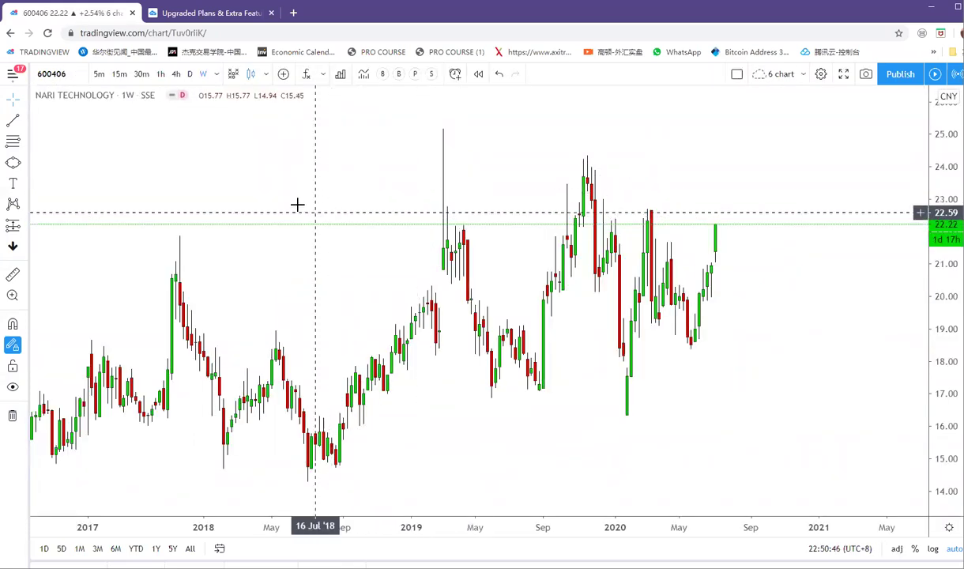
scroll(478, 173, up, 1)
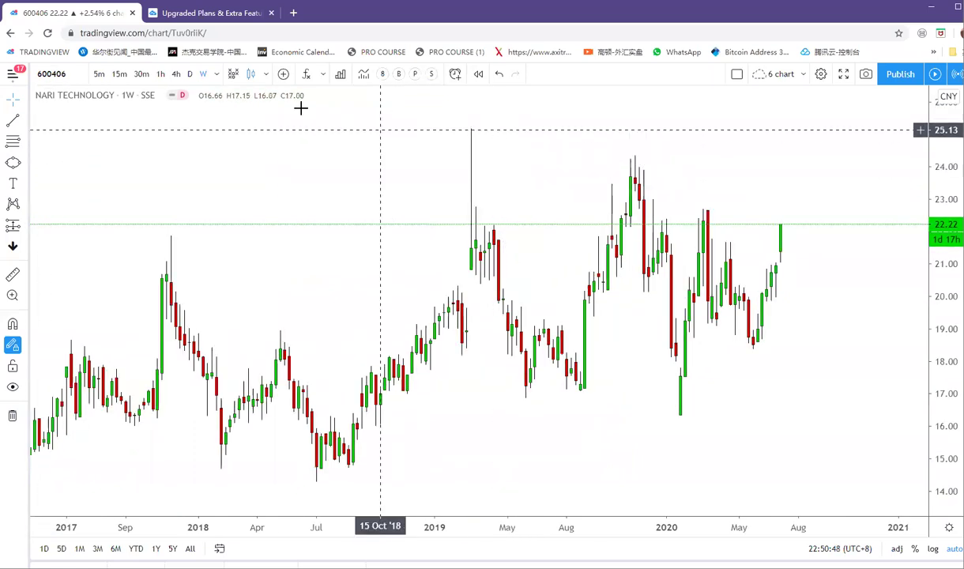
text(1D)
key(Return)
scroll(497, 192, up, 1)
scroll(603, 181, down, 3)
scroll(645, 205, up, 1)
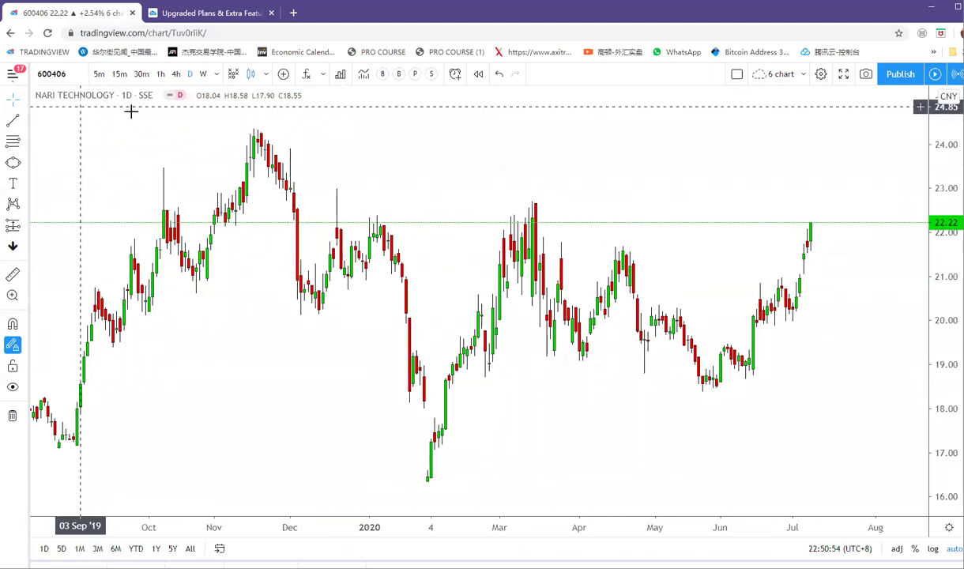
Draw converging trend lines on 600406: falling from about 24.7 in November 2019, rising from 16.13 on 21 Jan '20, both to August at about 20.
drag(822, 188, 713, 191)
scroll(715, 193, down, 5)
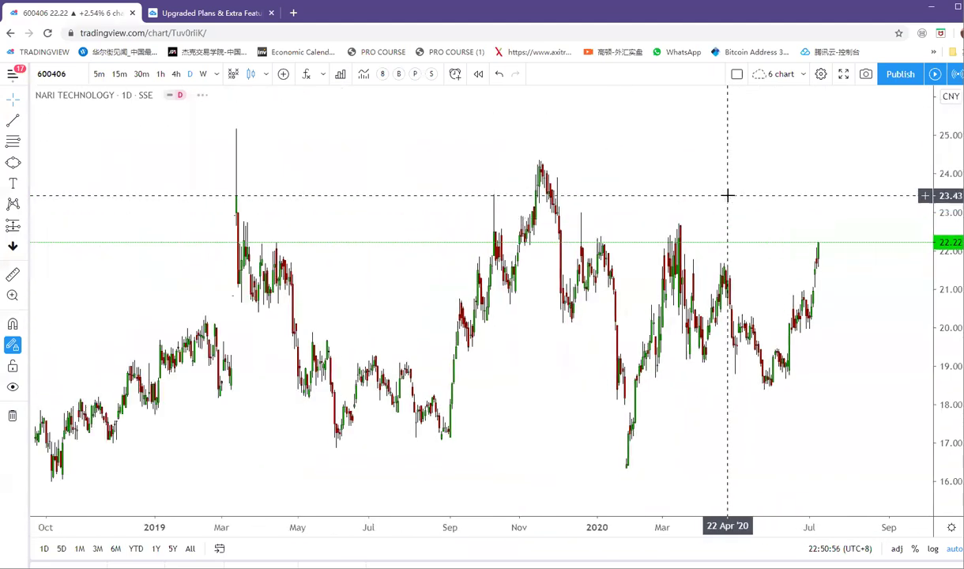
scroll(728, 195, down, 6)
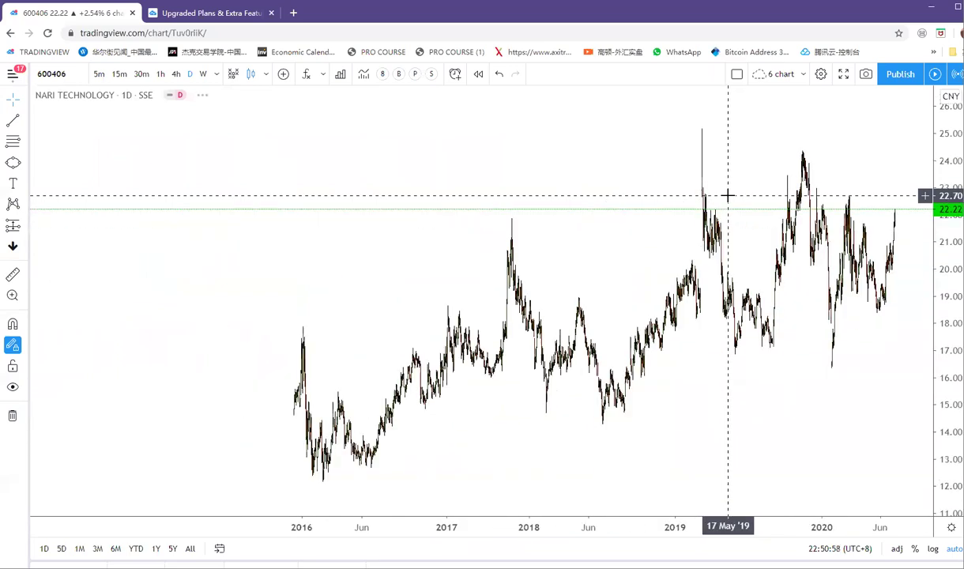
scroll(731, 190, down, 3)
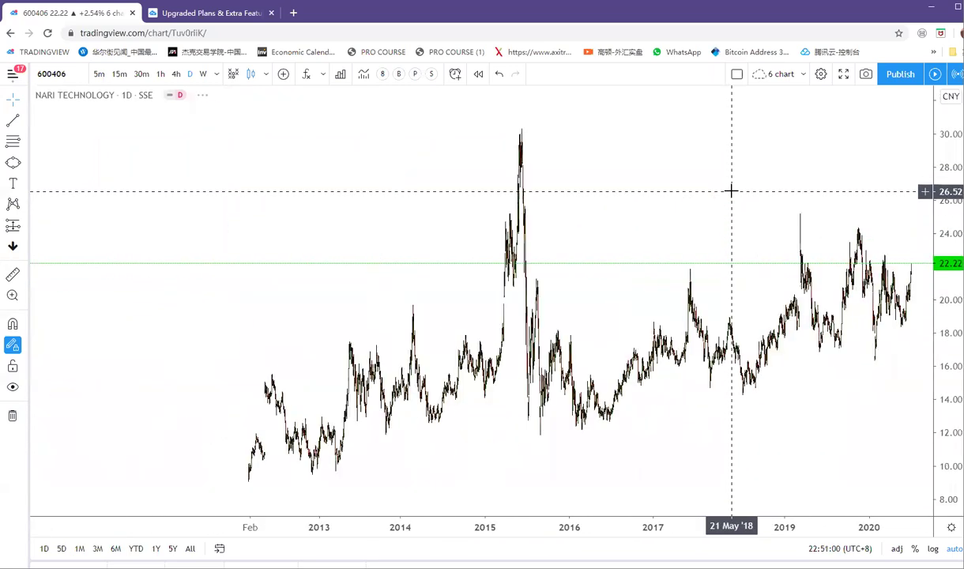
scroll(730, 190, up, 4)
scroll(719, 185, up, 5)
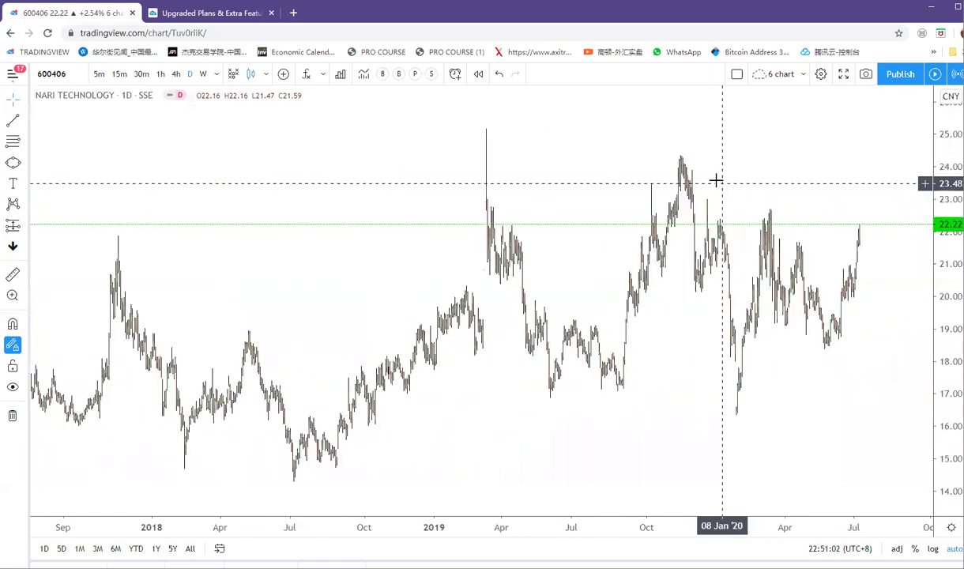
click(494, 146)
click(866, 326)
click(603, 484)
click(867, 326)
Trace the June–July breakout with short trend lines from about 18.9 up to 21.2, along the upper line, then from 21.13 to 22.27.
scroll(775, 252, up, 2)
scroll(775, 252, up, 3)
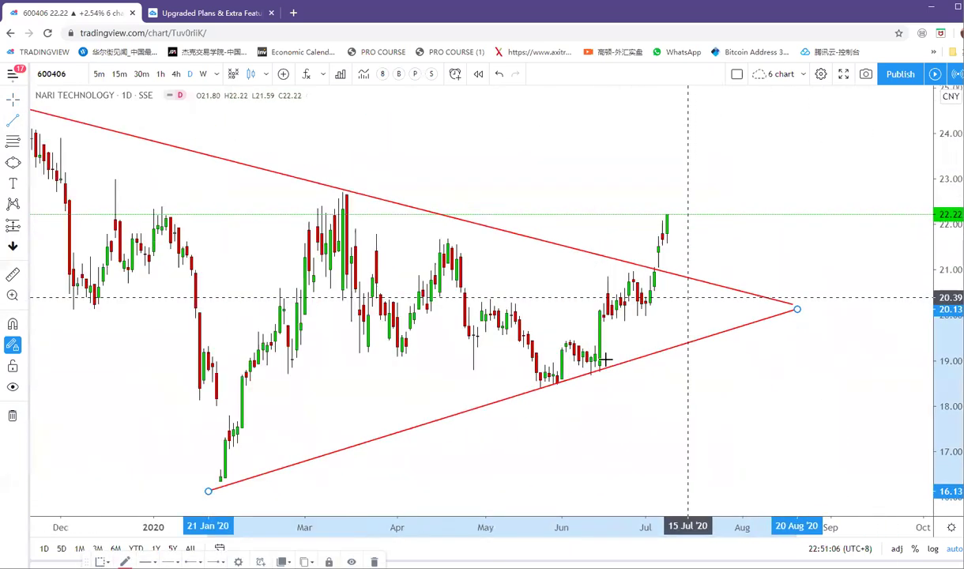
click(600, 365)
click(608, 259)
click(607, 258)
click(655, 269)
click(663, 264)
click(672, 212)
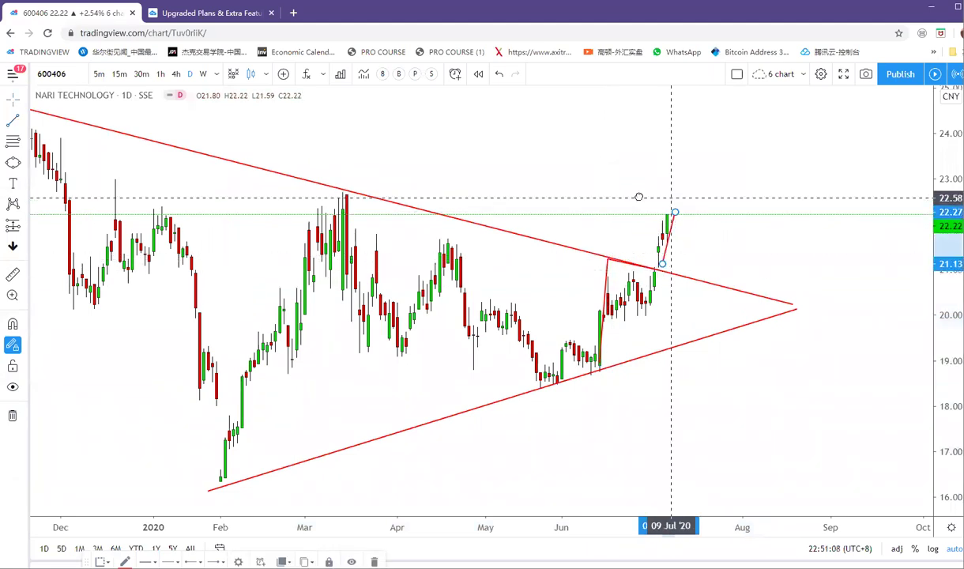
Draw a rectangle zone at about 22.7 to 23.1 from December 2019 to September 2020.
click(24, 163)
click(41, 182)
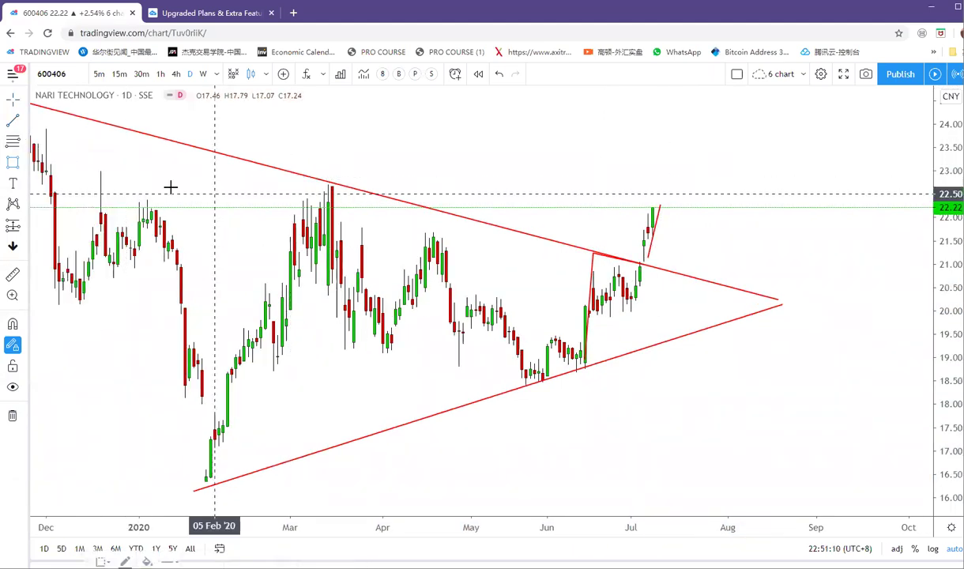
click(88, 168)
click(888, 184)
Draw a rectangle zone at about 27 to 28 from the mid-2015 peak to beyond the latest candles.
scroll(789, 253, down, 10)
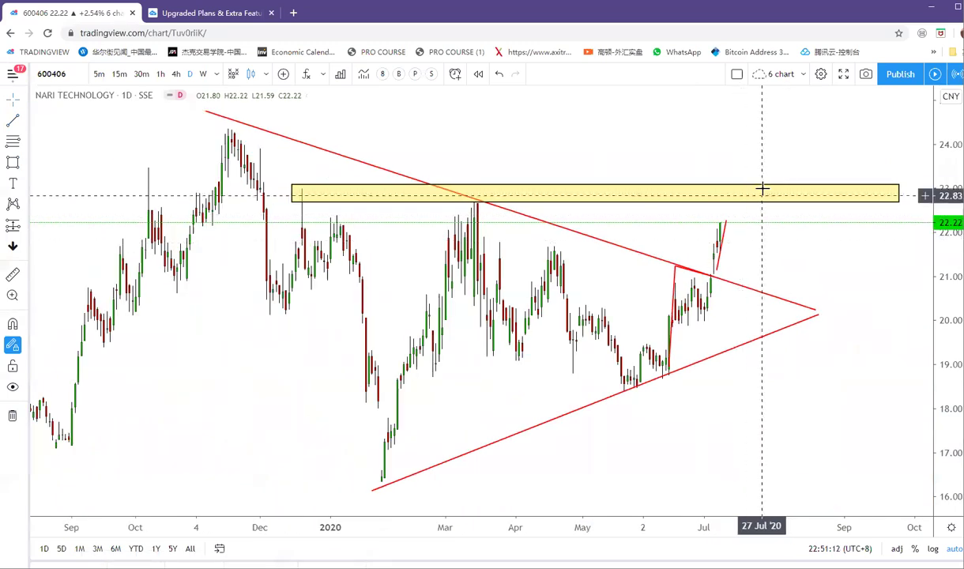
scroll(866, 146, down, 3)
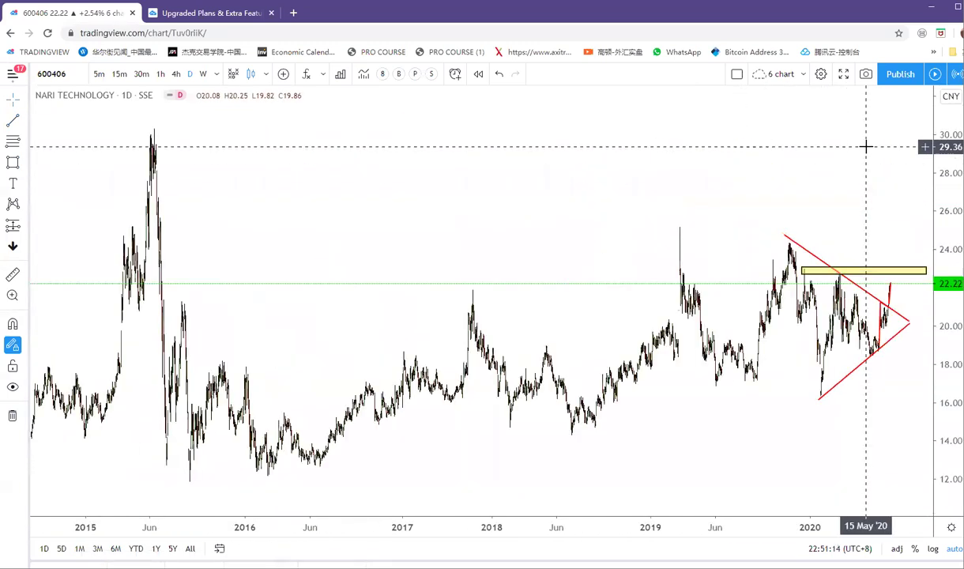
click(13, 163)
click(143, 173)
click(931, 192)
click(836, 206)
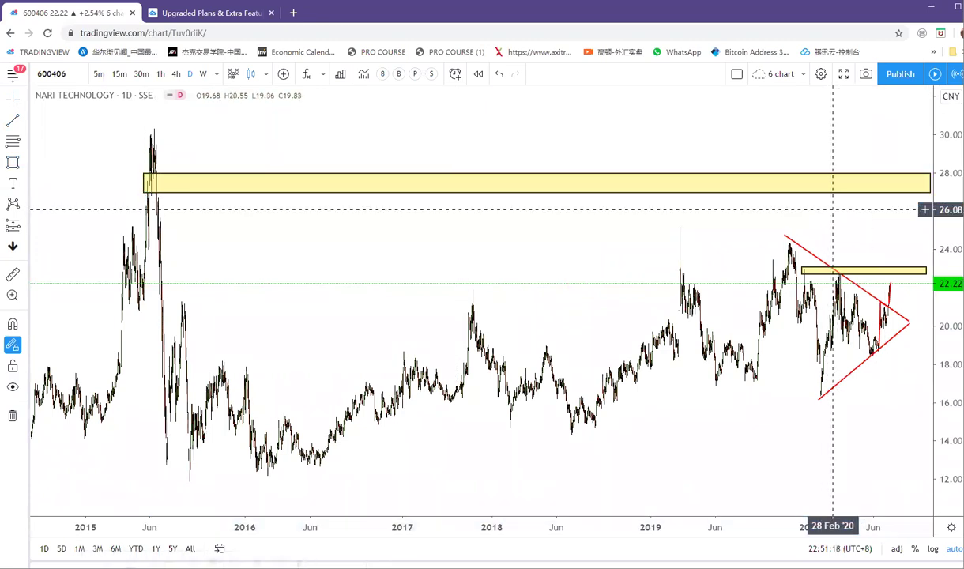
scroll(852, 425, up, 5)
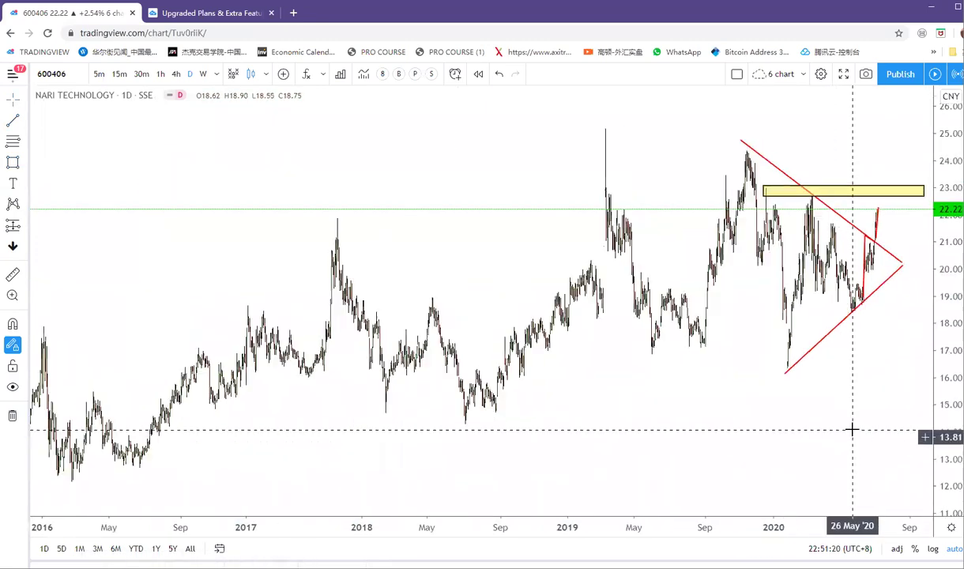
scroll(850, 422, down, 3)
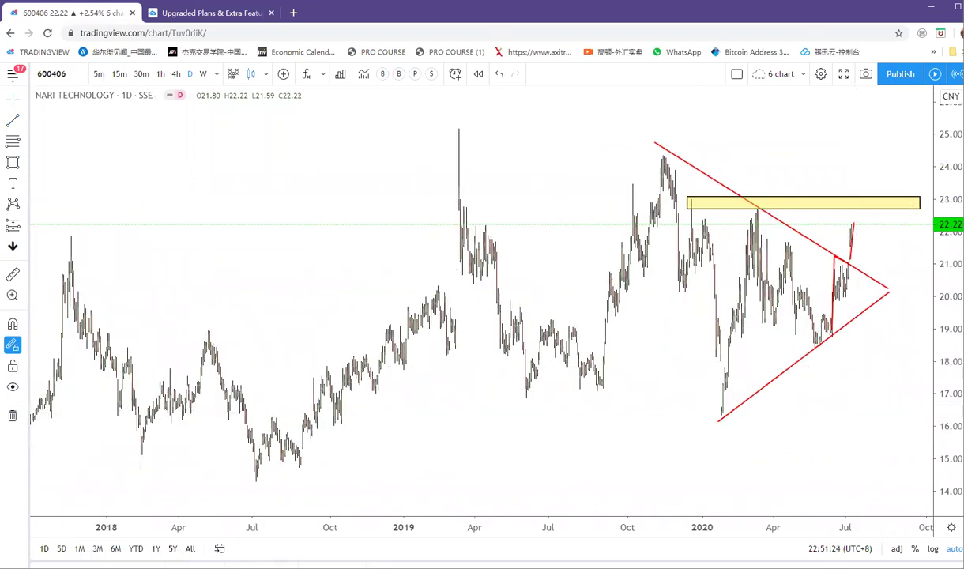
right_click(852, 394)
Load the USDJPY chart on the daily timeframe.
click(528, 425)
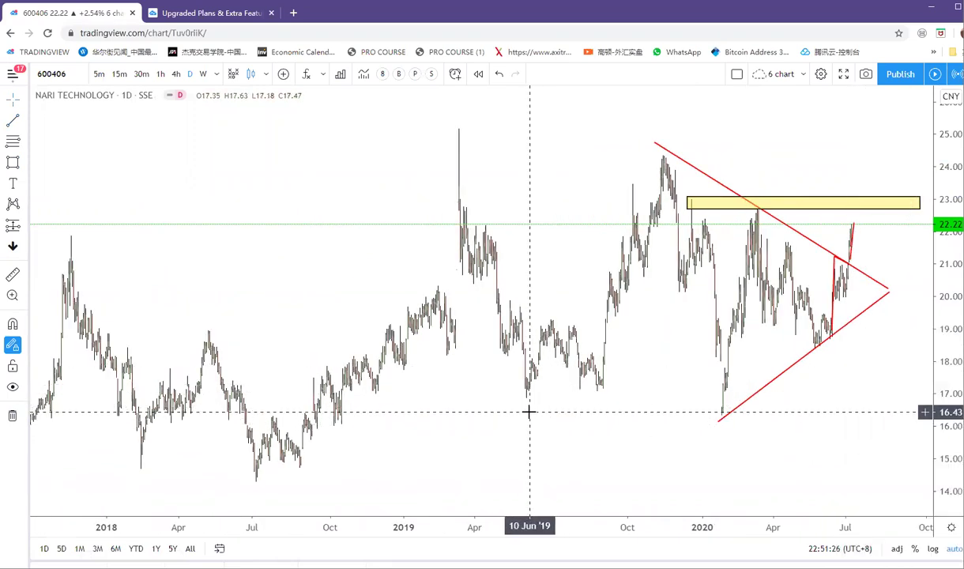
text(USDJPY)
key(Return)
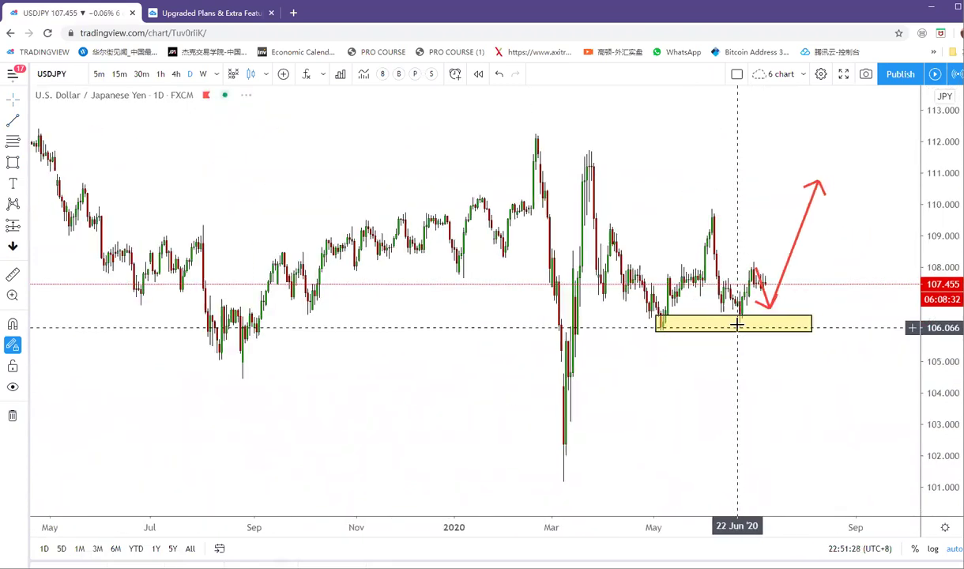
scroll(737, 324, up, 4)
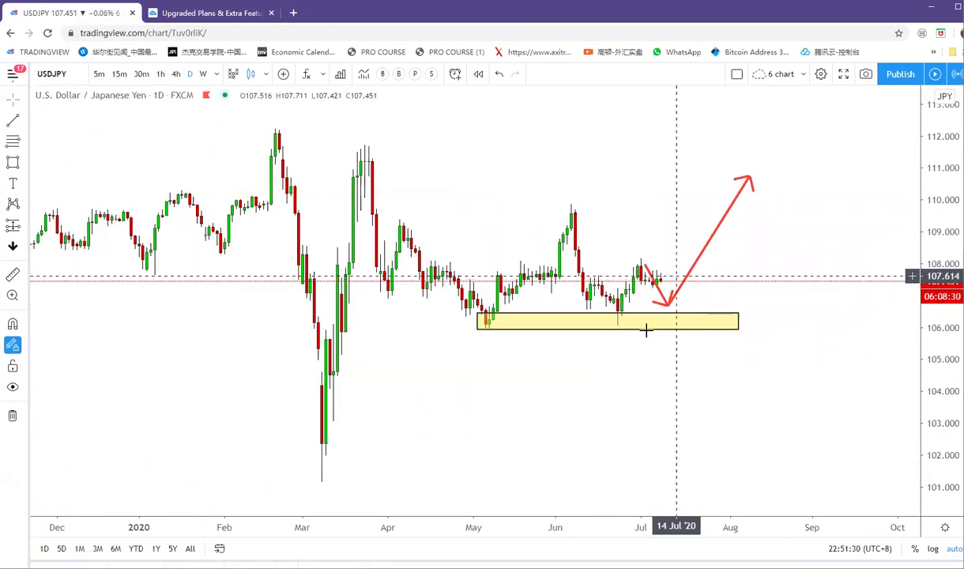
Load the AUDJPY chart, followed by CADJPY and GBPJPY, keeping the daily timeframe.
text(AUDJPY)
key(Return)
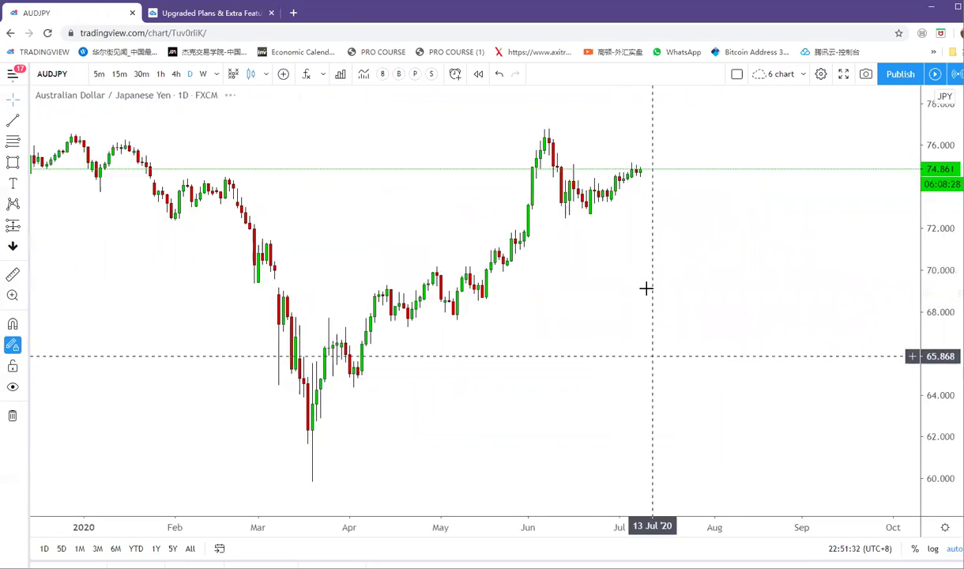
text(CADJPY)
key(Return)
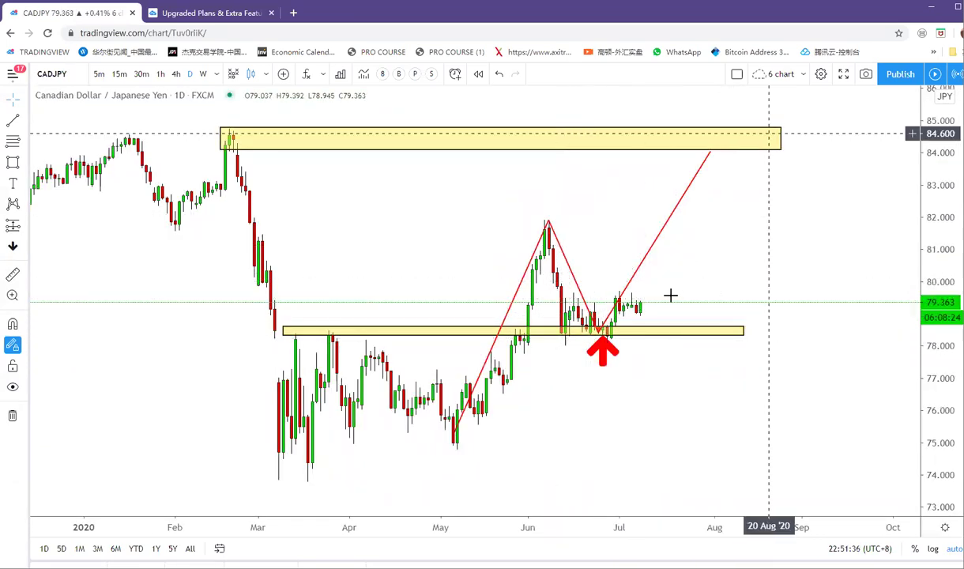
text(GBPJPY)
key(Return)
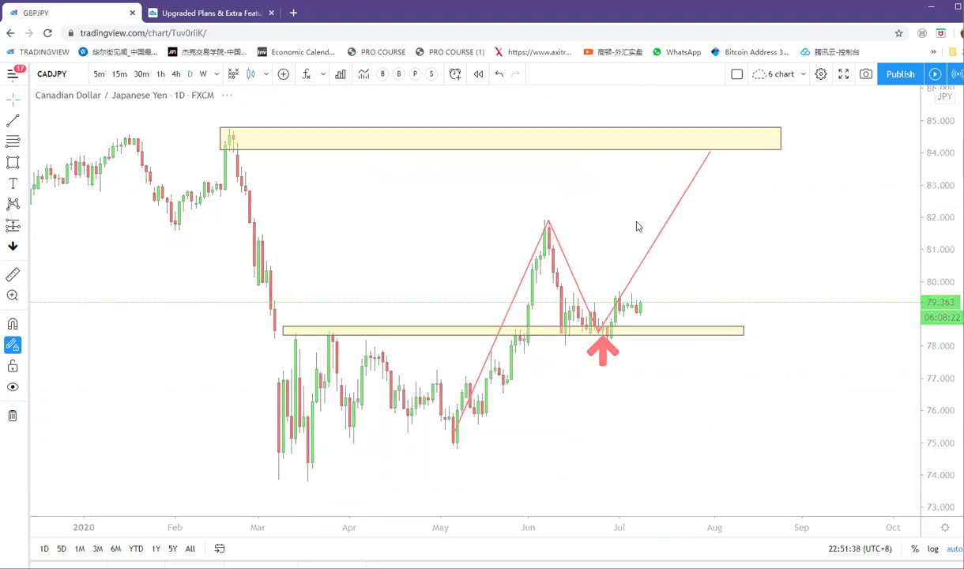
Add a text note reading "do not trade usdjpy" in the empty area above the April–June candles.
click(12, 183)
click(404, 177)
text(do not trade usdjpy)
key(Return)
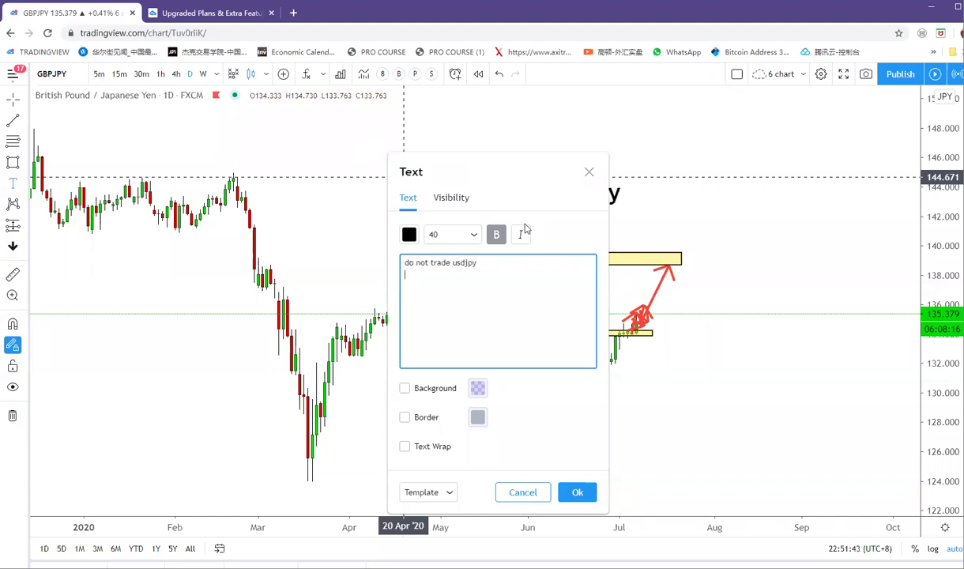
click(576, 491)
Add a four-line note "BUY AUDJPY / CADJPY / GBPJPY / EURJPY" and move it above the empty area beyond the latest candles.
click(324, 251)
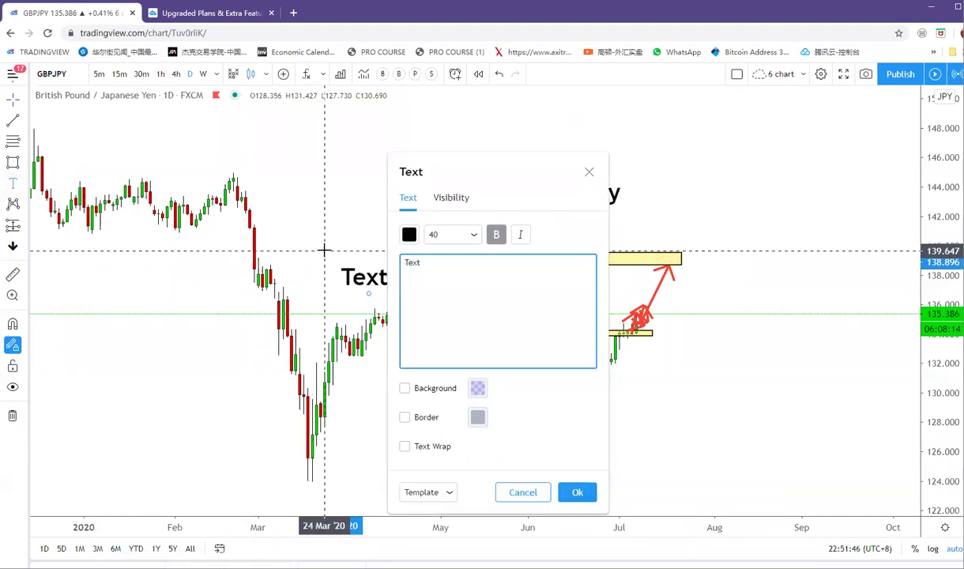
text(BUY AUDJP)
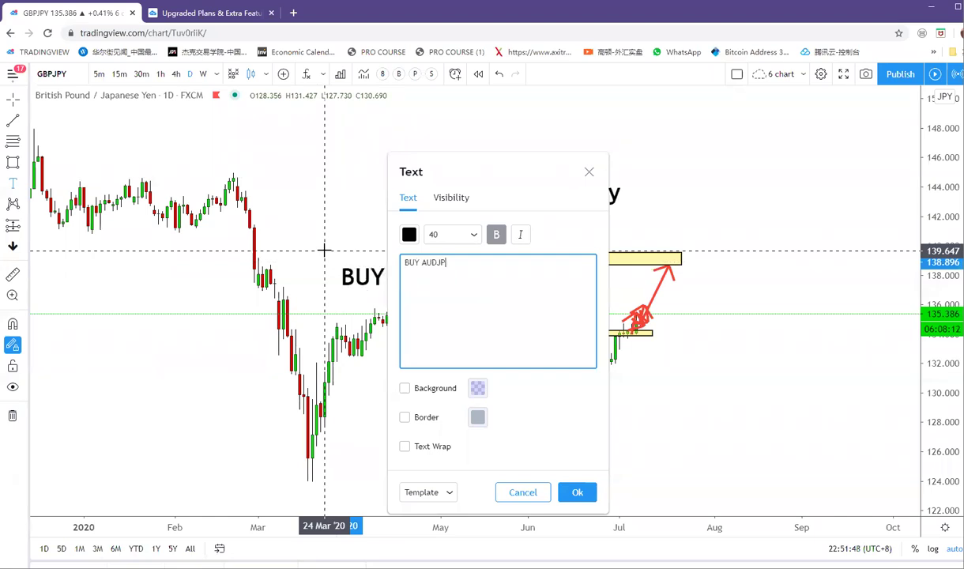
text(Y)
key(Return)
text(CADJPY)
key(Return)
text(GBPJPY )
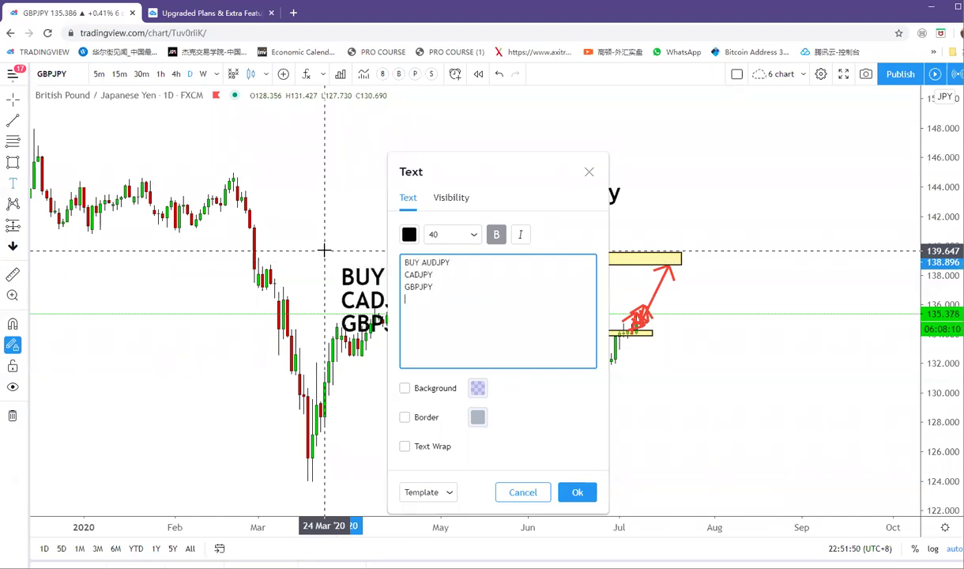
text(EURJPY)
click(684, 430)
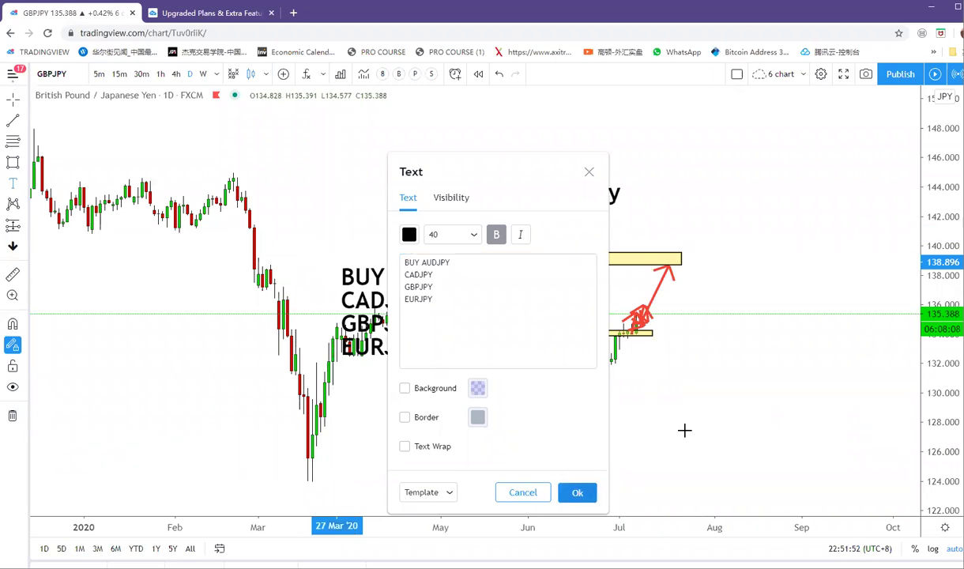
drag(375, 309, 726, 181)
click(769, 355)
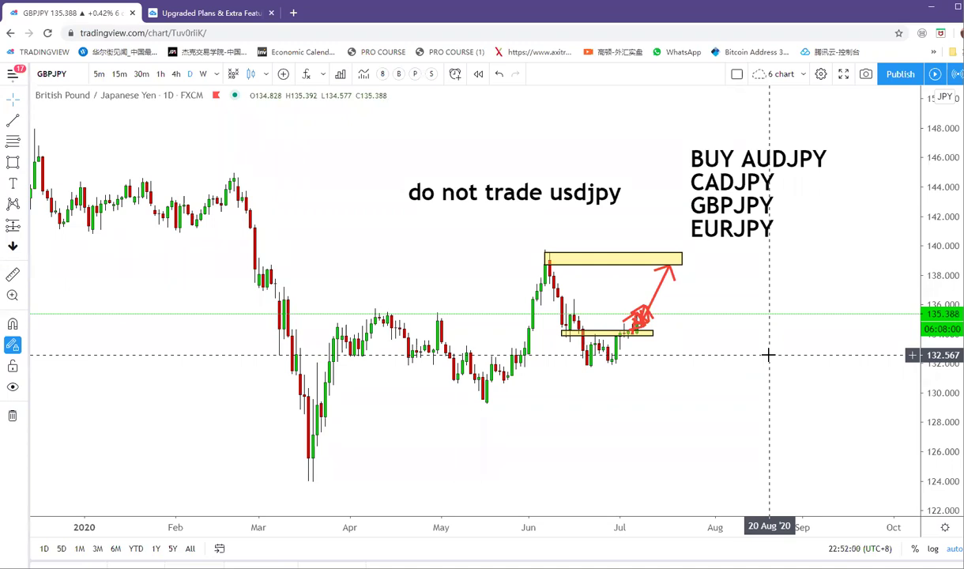
Look up symbol 600406 in the symbol search, and open Baidu in a new browser tab.
click(53, 73)
text(600406)
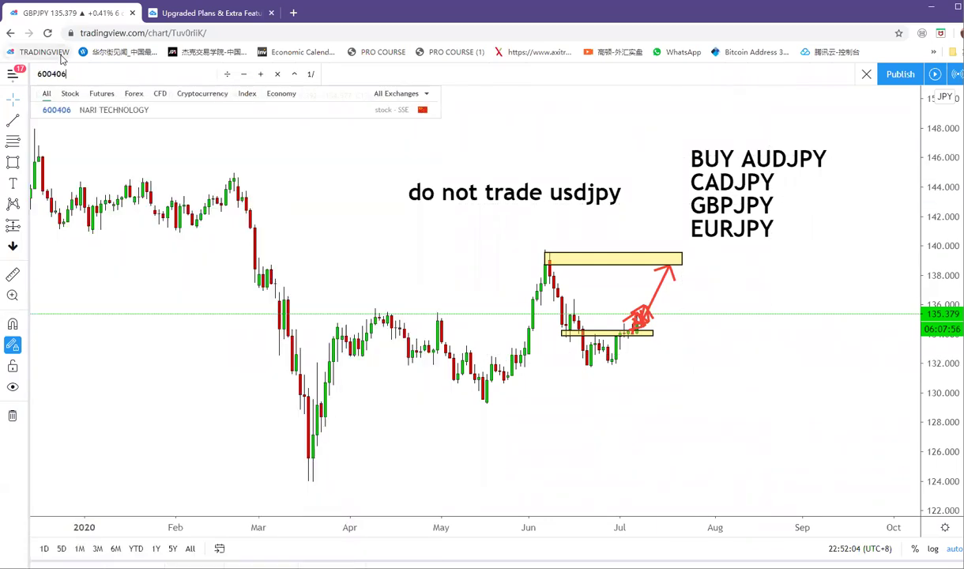
click(292, 12)
text(bai)
key(Return)
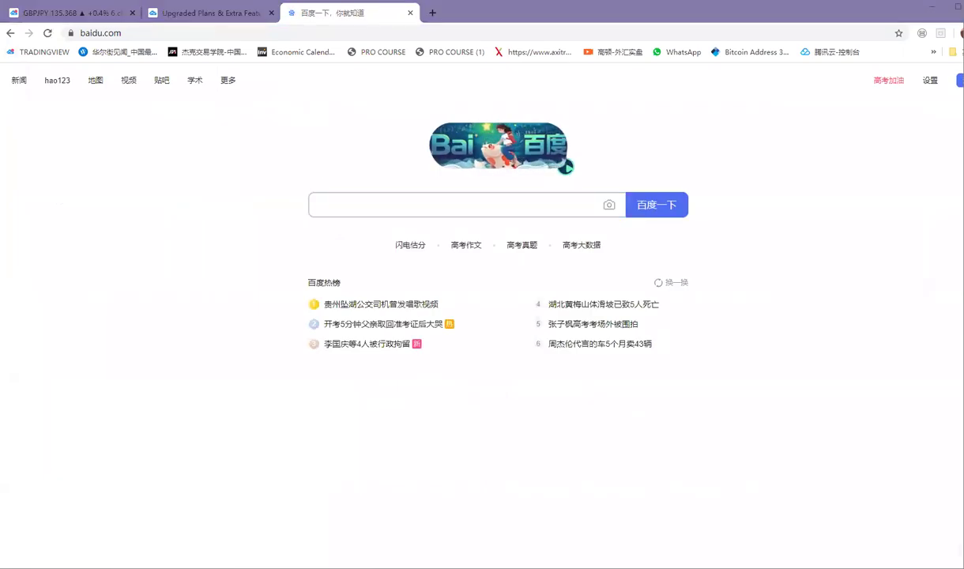
Search Baidu for 600406, view its stock quote, and return to the GBPJPY chart by closing the search page.
click(452, 200)
text(600406)
key(Return)
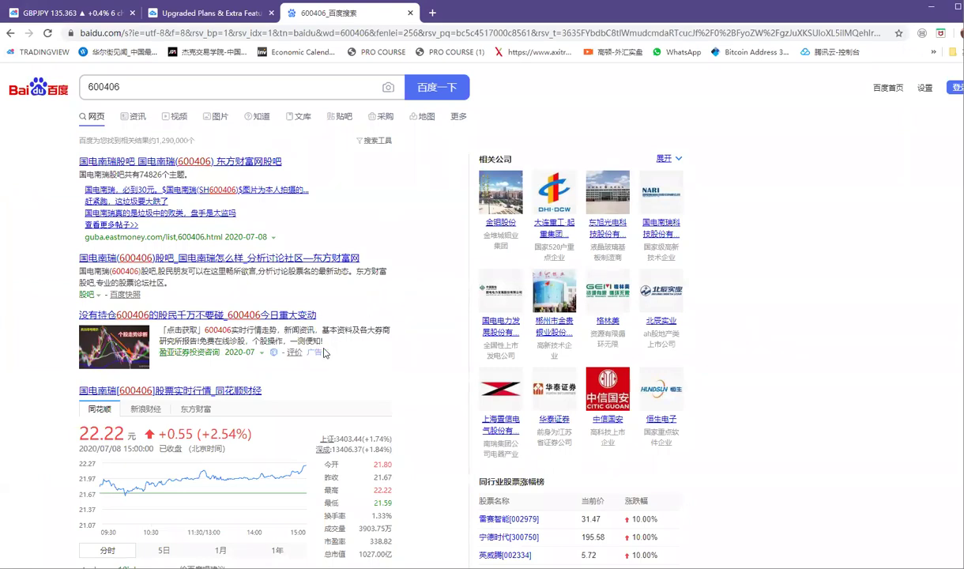
scroll(383, 293, down, 3)
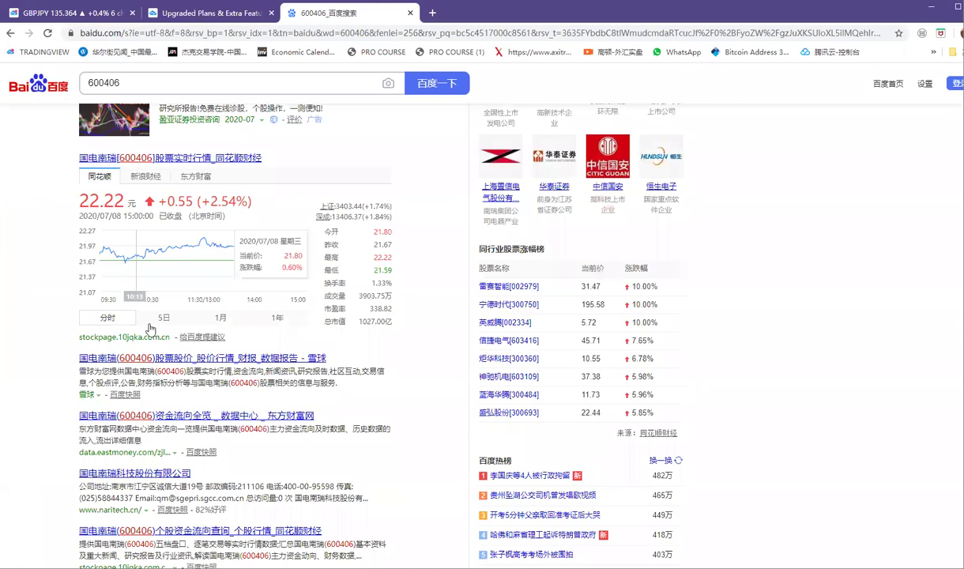
click(411, 12)
key(Escape)
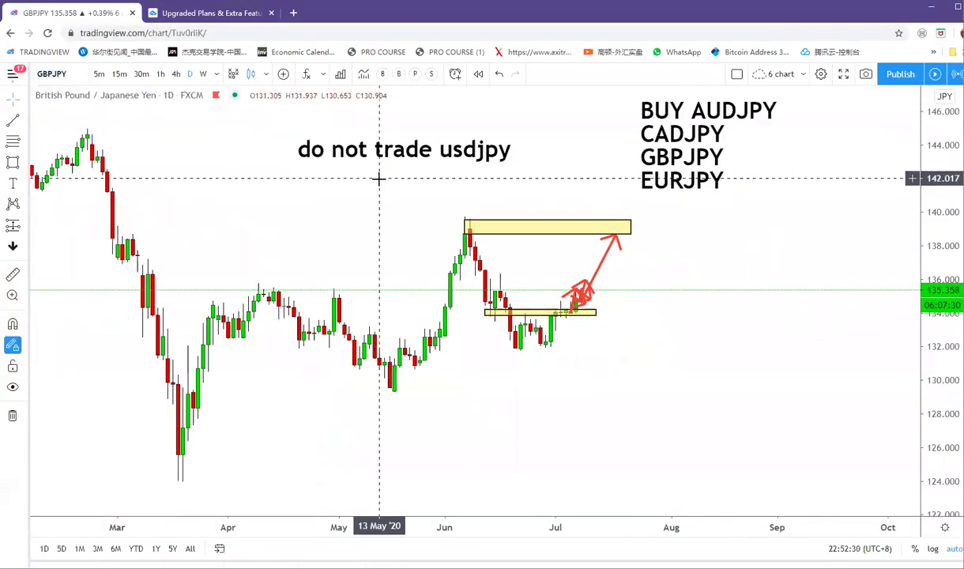
Load the chart of Chinese stock 600733.
scroll(616, 349, down, 2)
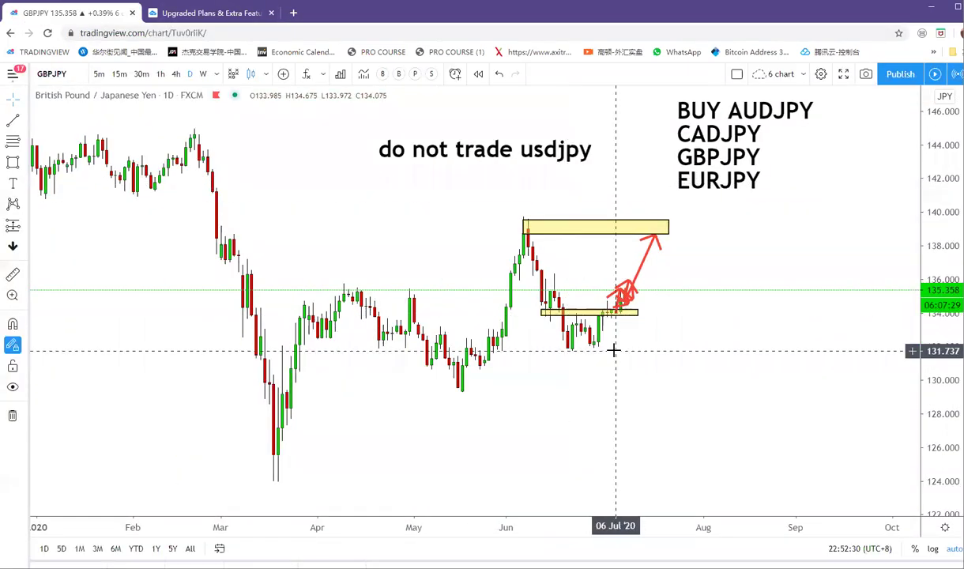
click(63, 73)
text(600733)
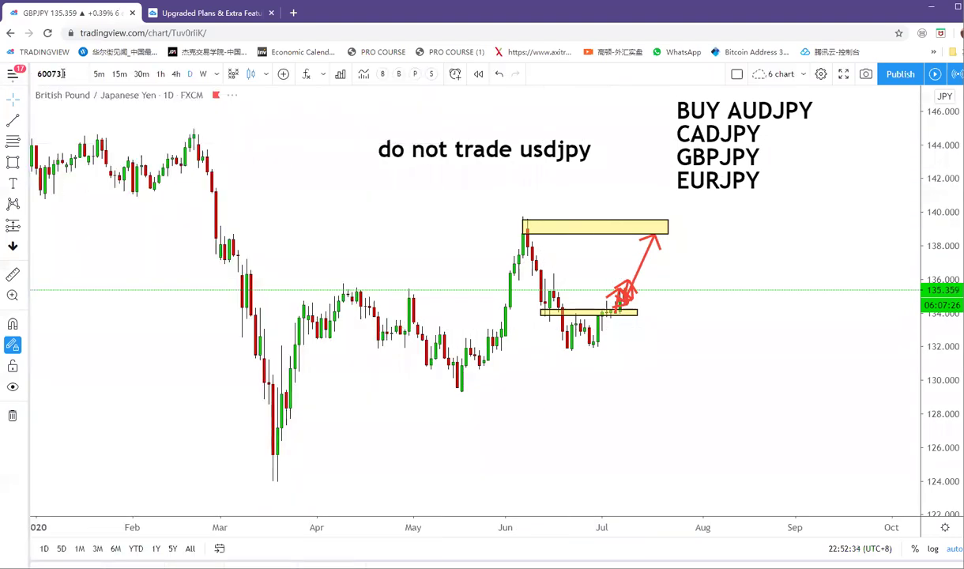
key(Return)
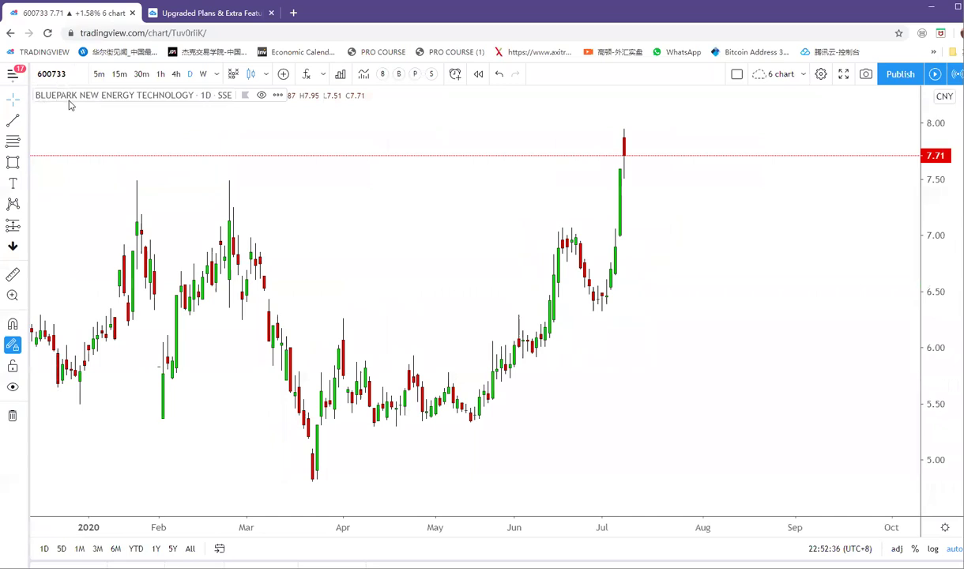
Draw a rectangle zone at about 7.2 to 7.5 from September 2019 to September 2020.
scroll(753, 323, down, 5)
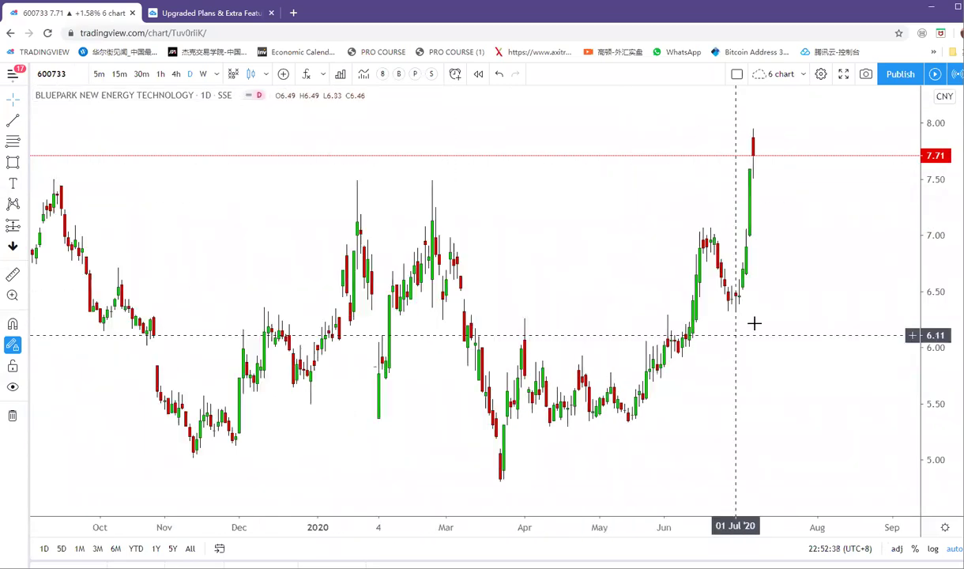
scroll(763, 303, down, 3)
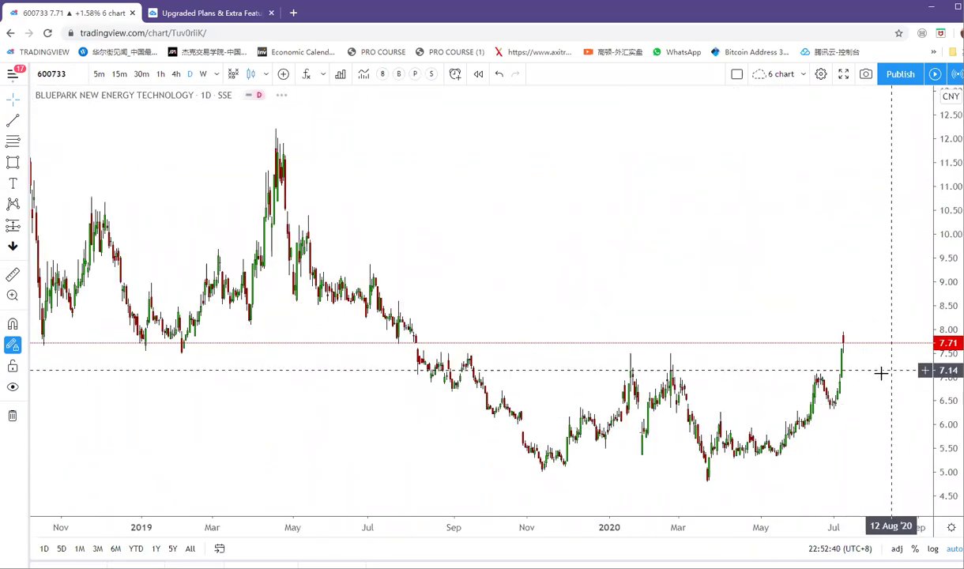
drag(786, 316, 680, 250)
scroll(679, 250, up, 2)
click(12, 162)
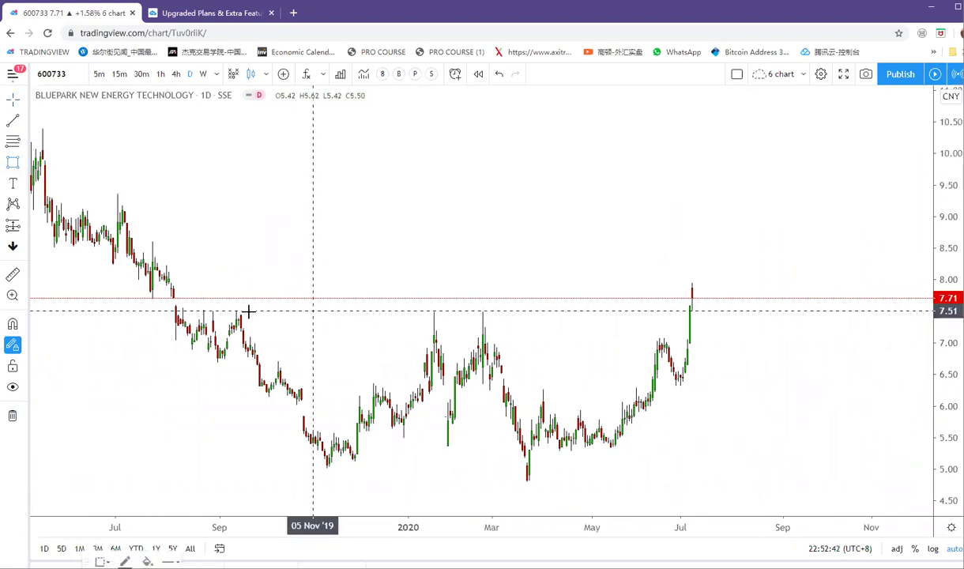
click(233, 314)
click(809, 328)
Trace the W pattern with four trend lines from about 7.6 down to 5.1, up to 7.4, down to 5.1 and up to 7.9.
click(13, 121)
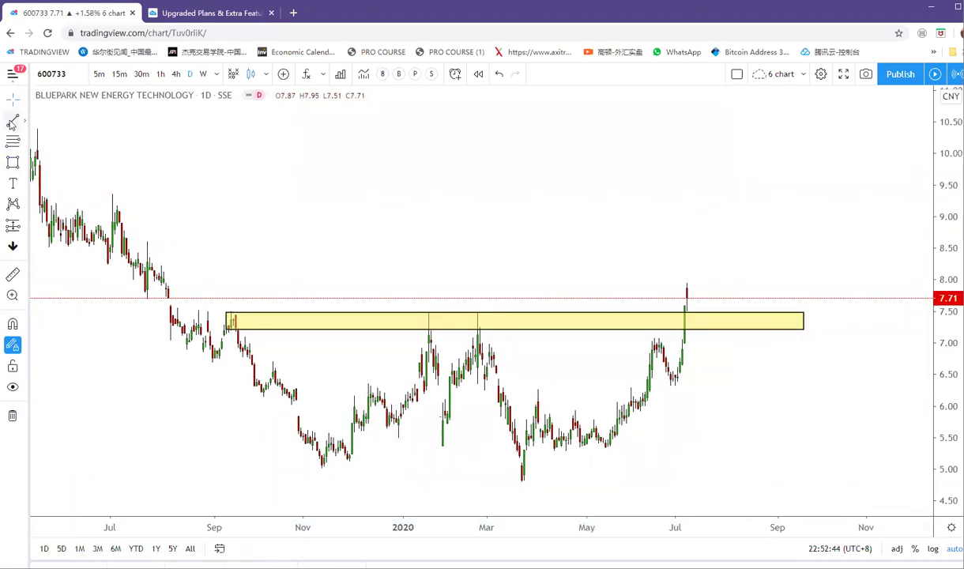
click(209, 309)
click(333, 464)
click(331, 465)
click(480, 318)
click(482, 328)
click(581, 463)
click(581, 458)
click(710, 283)
Project the price path beyond the latest candles with trend lines from about 7.8 to 13 and from about 13.1 to 20.3.
scroll(718, 236, down, 10)
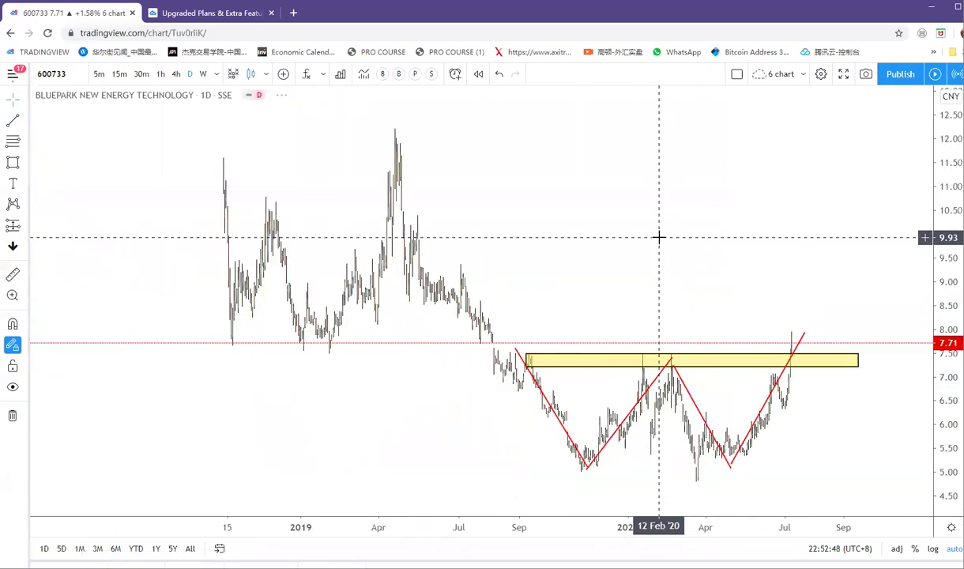
key(alt+t)
click(850, 427)
click(884, 332)
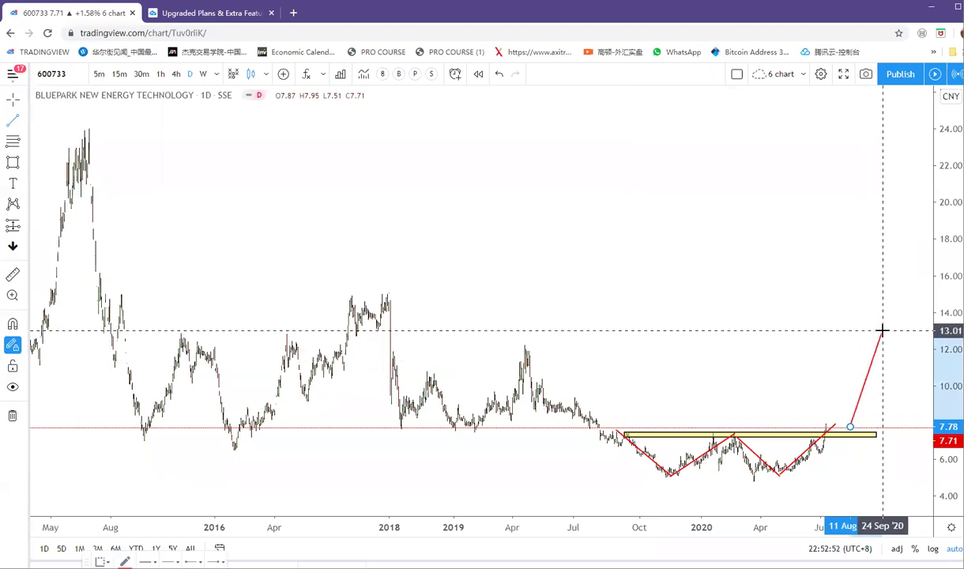
click(900, 330)
click(894, 196)
click(829, 214)
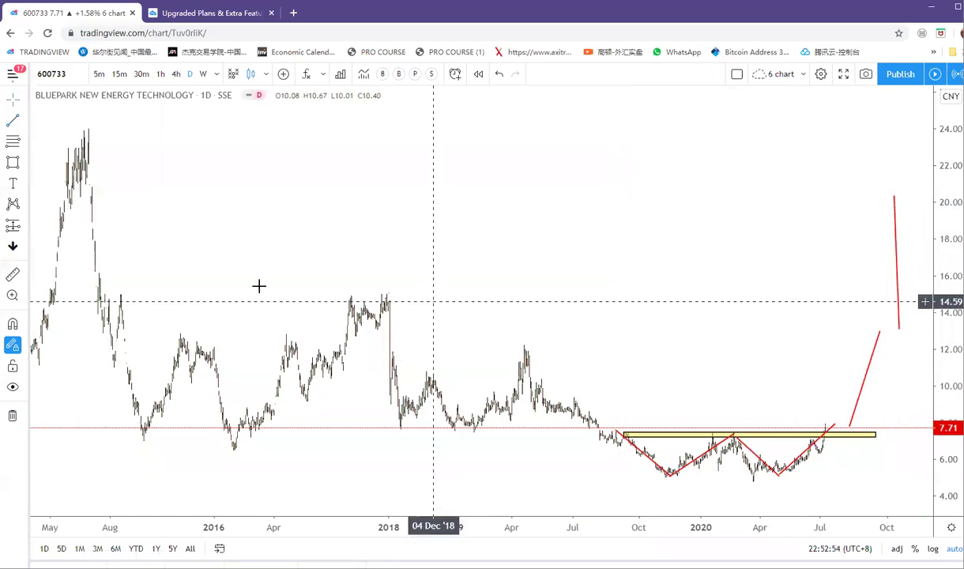
Draw two rectangle zones extending to November 2020, at about 13.1 to 13.6 below the 2018 peak and 19.8 to 21.6 from the mid-2015 peak.
click(24, 162)
drag(363, 317, 383, 317)
click(23, 165)
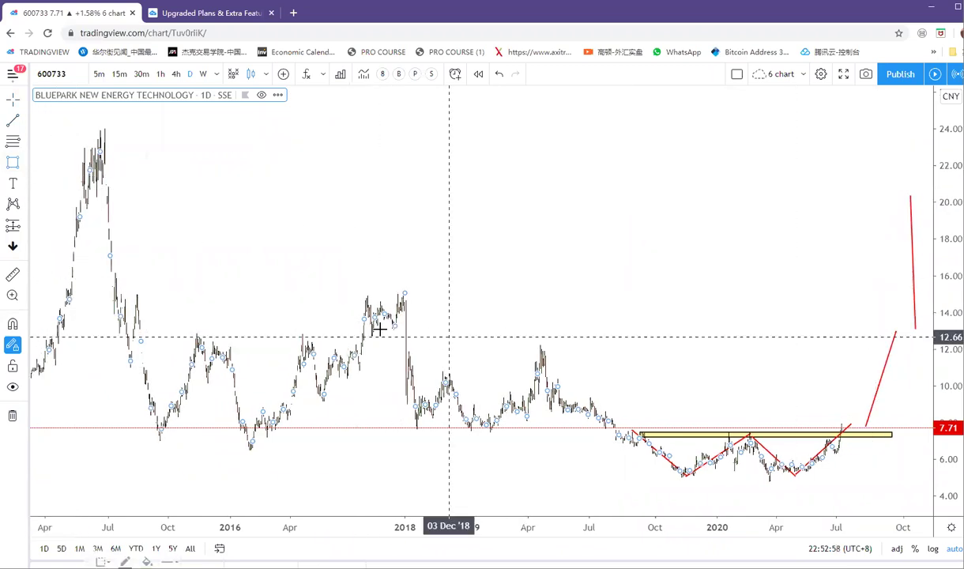
click(379, 326)
click(922, 319)
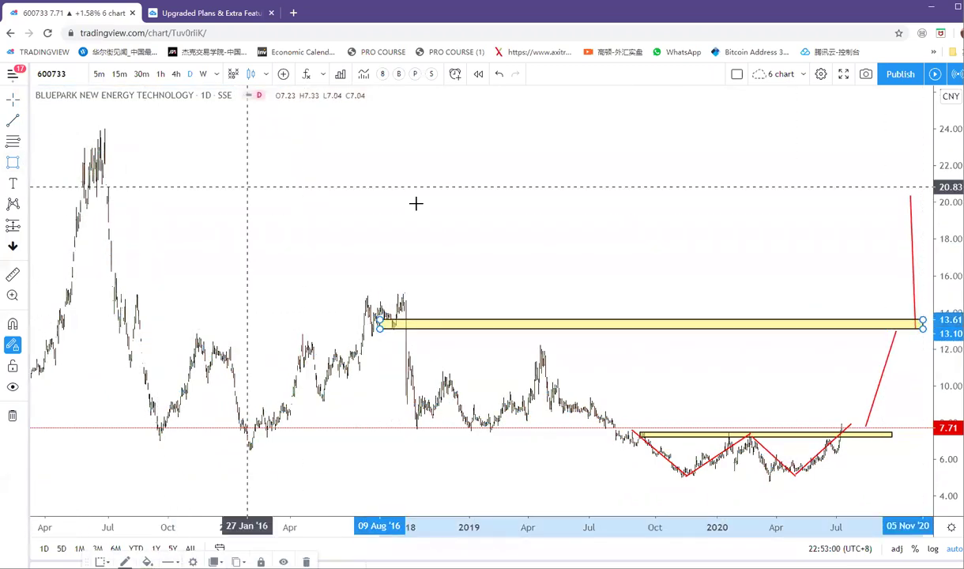
click(89, 172)
click(927, 207)
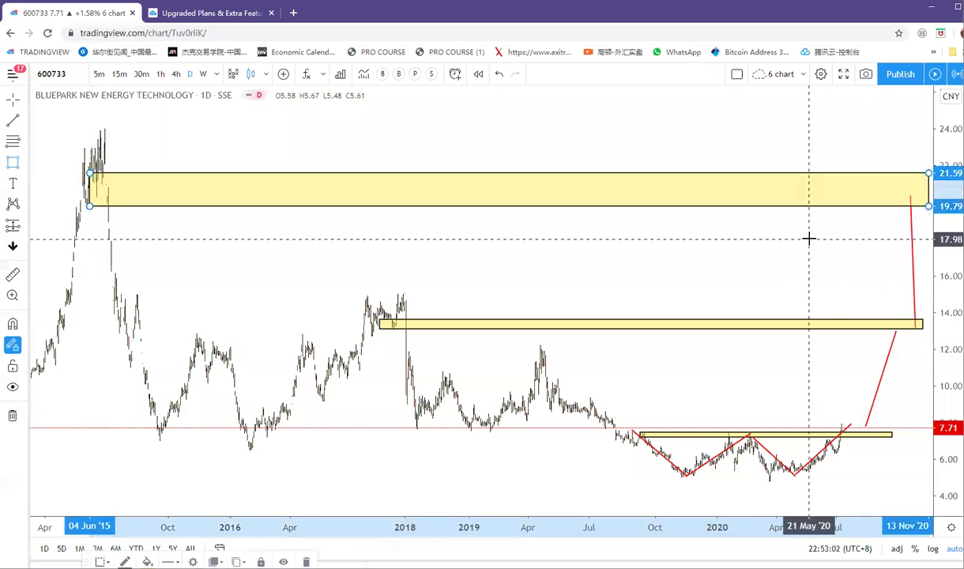
key(Escape)
Examine the W pattern, the breakout above its zone and the projected path towards the higher zones.
scroll(734, 252, up, 4)
scroll(734, 252, down, 3)
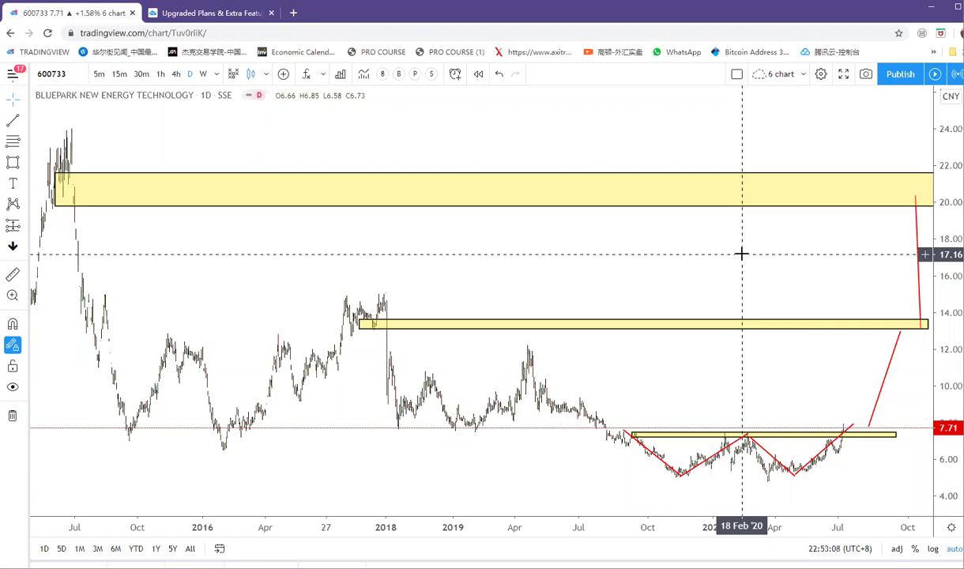
scroll(810, 274, up, 7)
scroll(746, 238, down, 4)
scroll(777, 333, up, 3)
right_click(755, 319)
scroll(716, 275, up, 1)
click(650, 275)
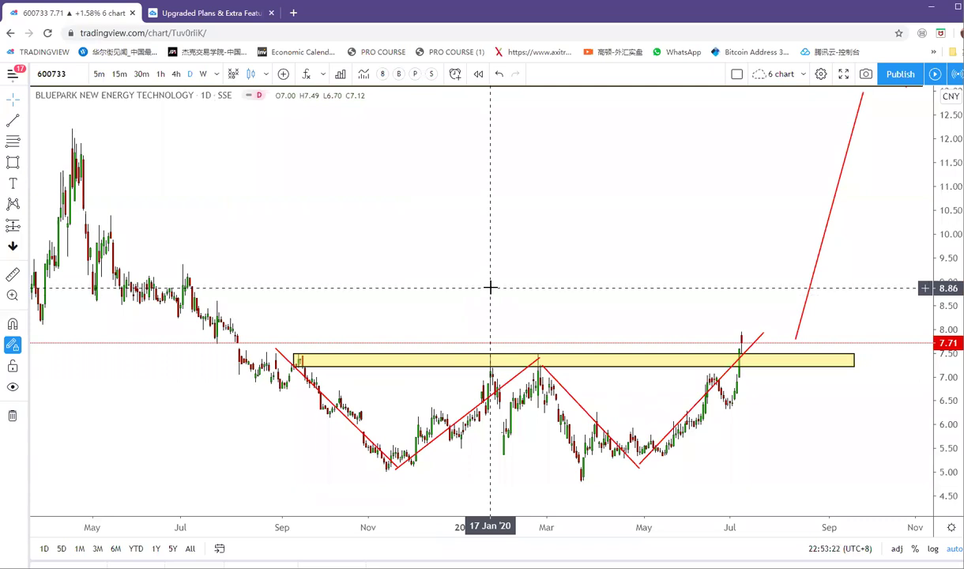
Add a text note above the W pattern reading "I will stare at the app / at 9:30 am / i bought 601788 actively / to Sell 1".
click(13, 182)
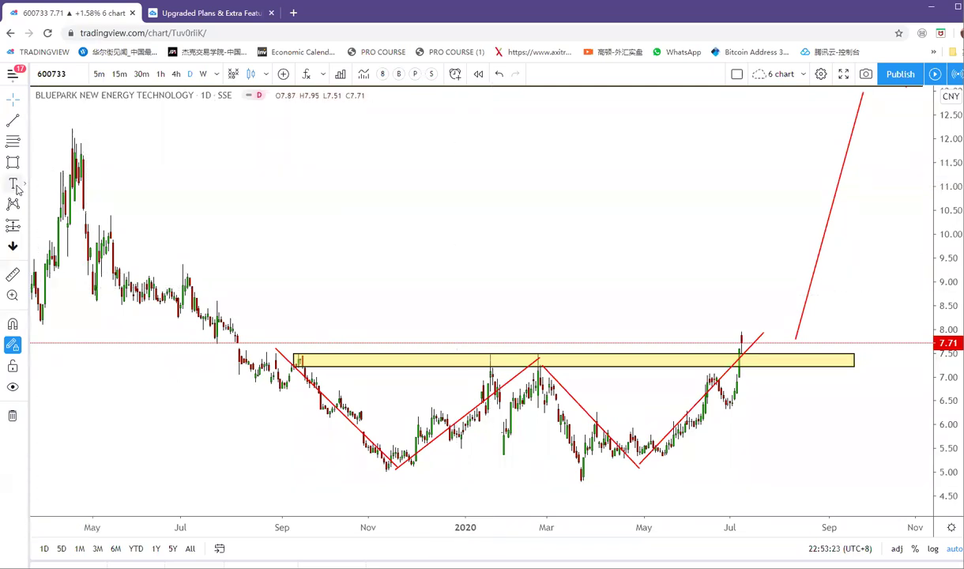
click(374, 189)
text(I)
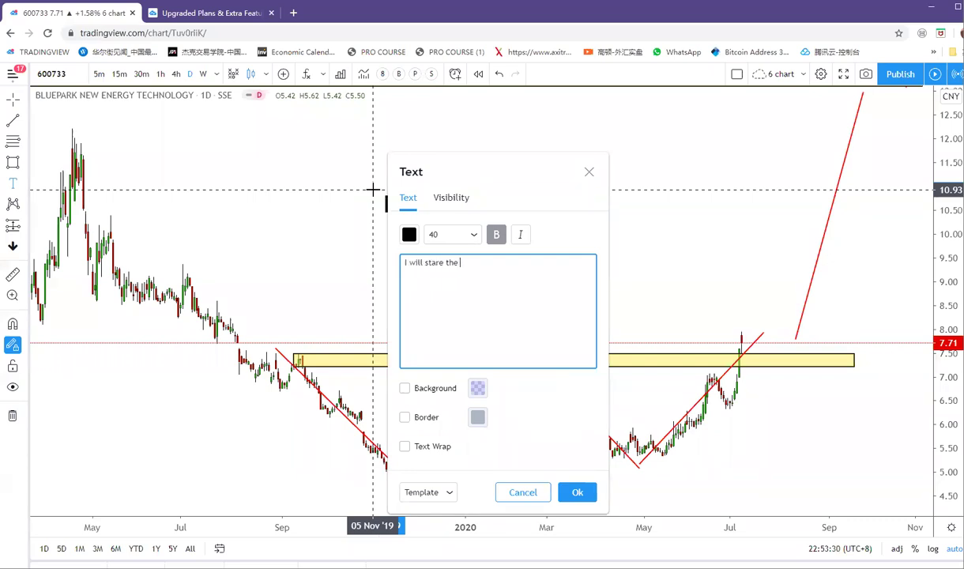
text(will stare at the app)
key(Return)
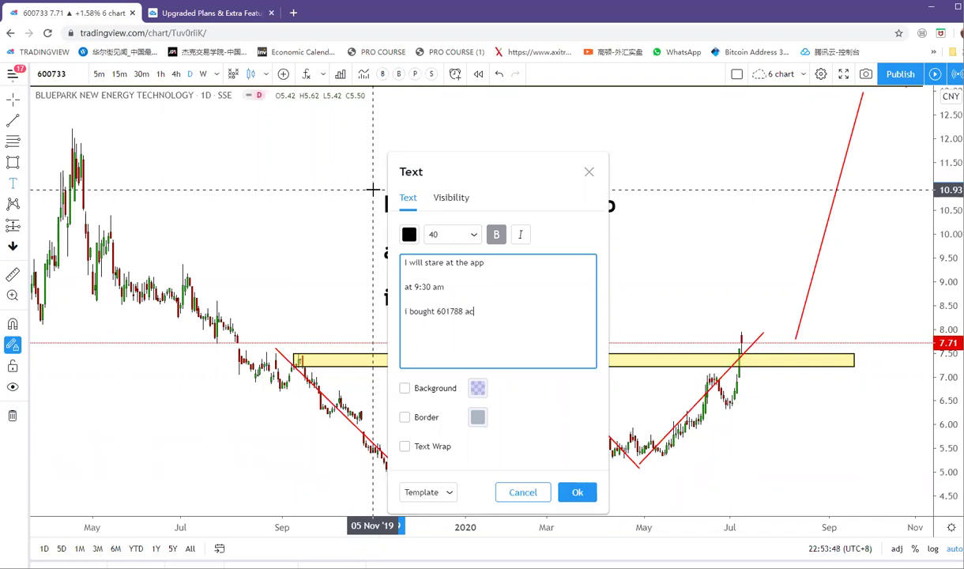
text(vely )
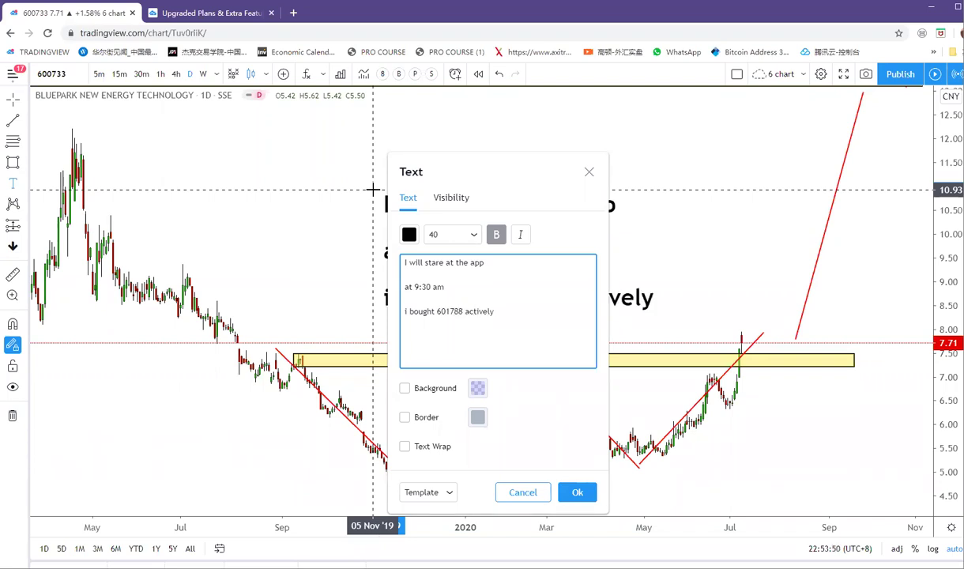
text(to Sell 1)
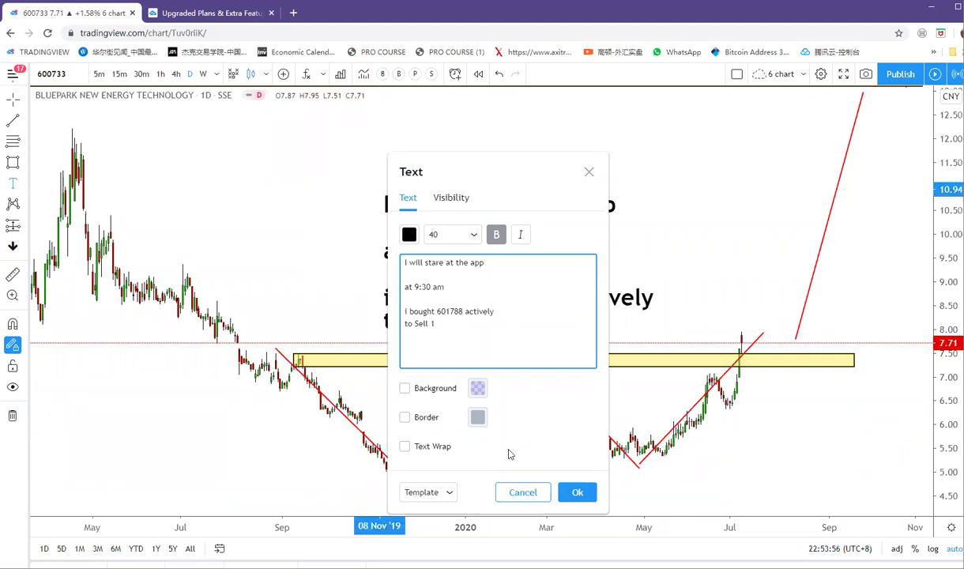
click(572, 492)
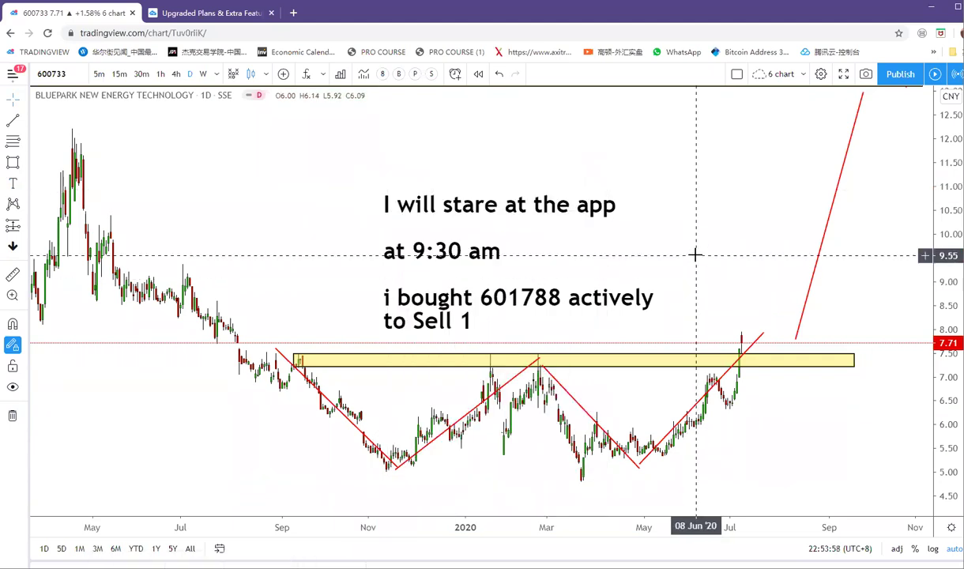
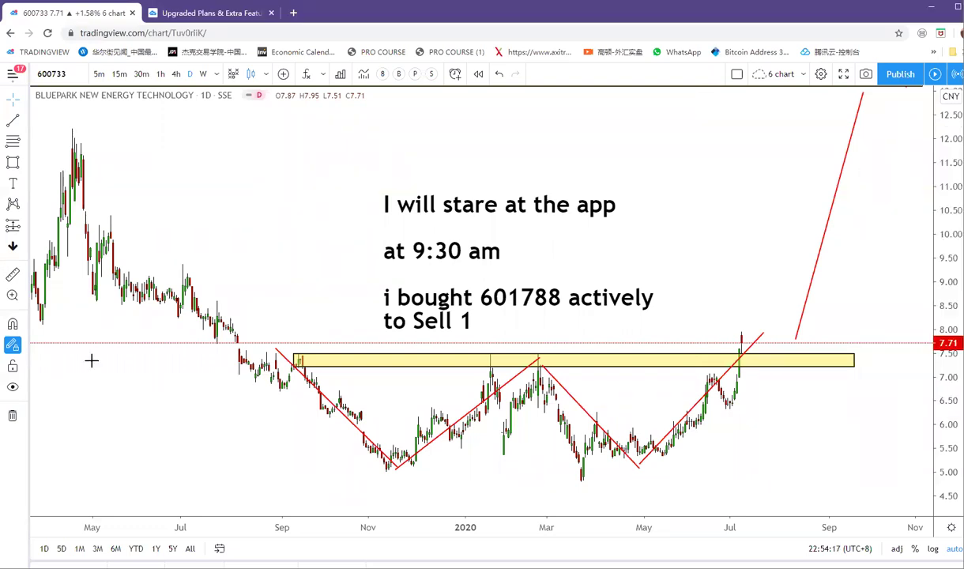
Clear all drawings and add a text note: "1. Trading Rules: / 2. Rules for Entry: Sl , TP1 TP2 / Move SL to B.E / Trailing stop / Risk per trade".
click(12, 415)
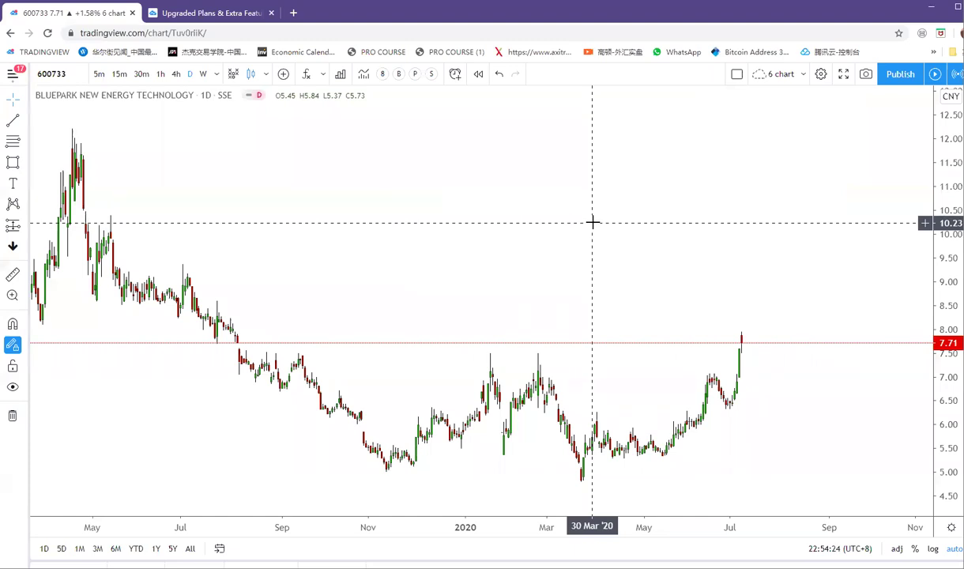
click(13, 182)
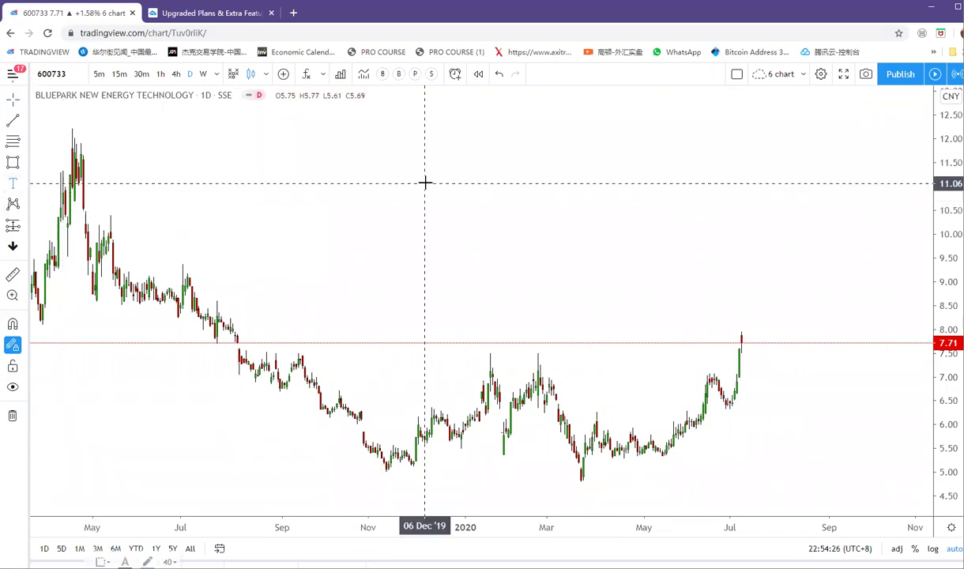
click(357, 175)
text(D)
key(BackSpace)
text(d)
key(BackSpace)
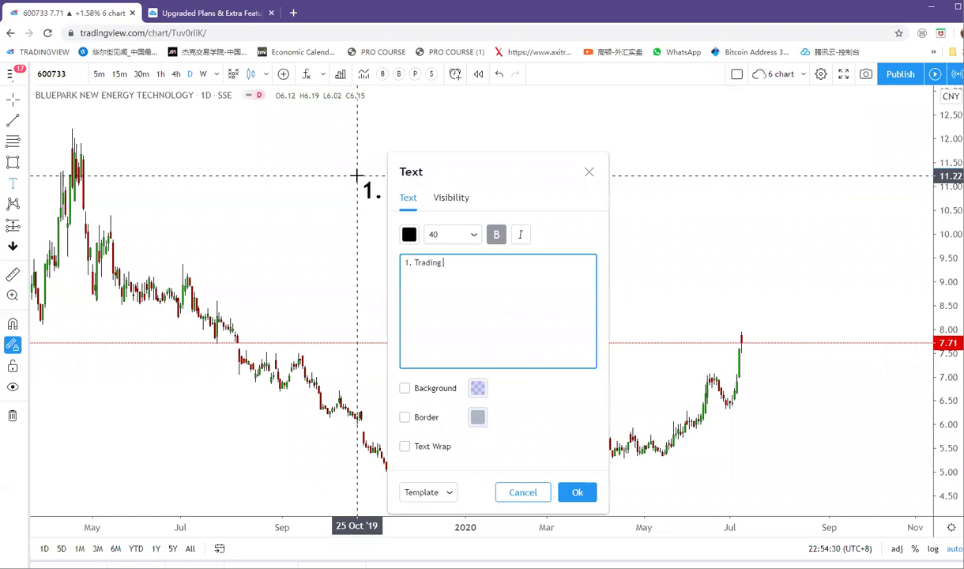
text(2. Rules for Entry: Sl)
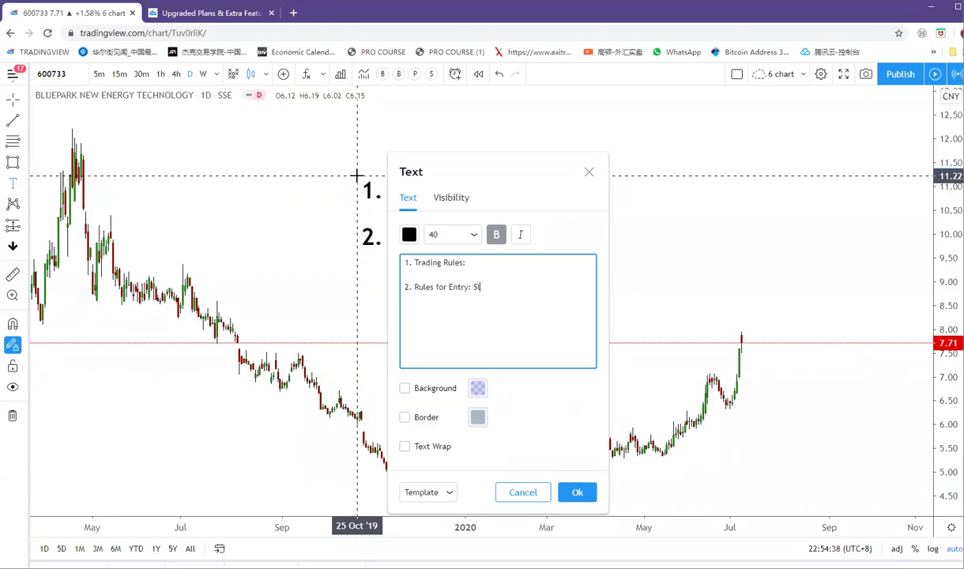
text(, TP1 TP2)
key(Return)
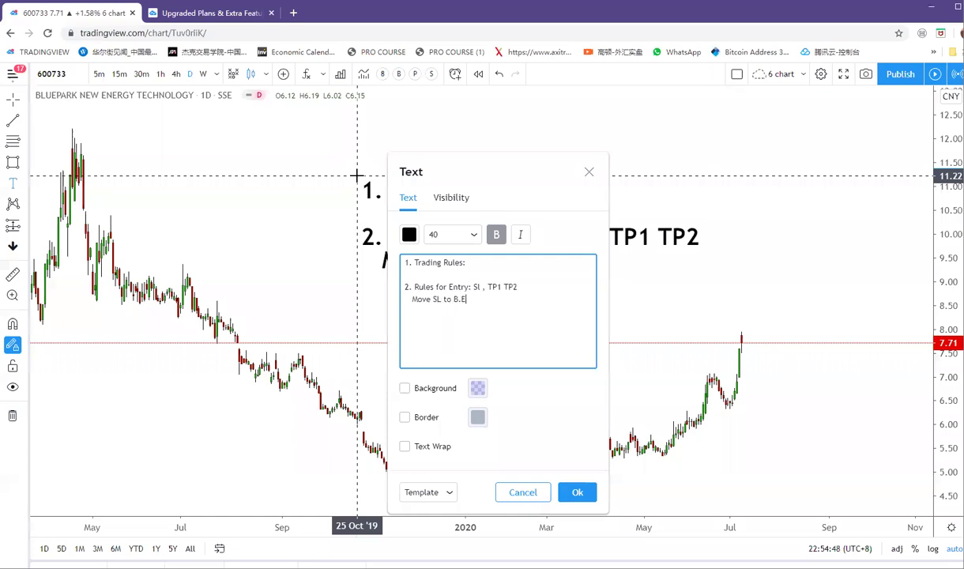
text(d)
text(R)
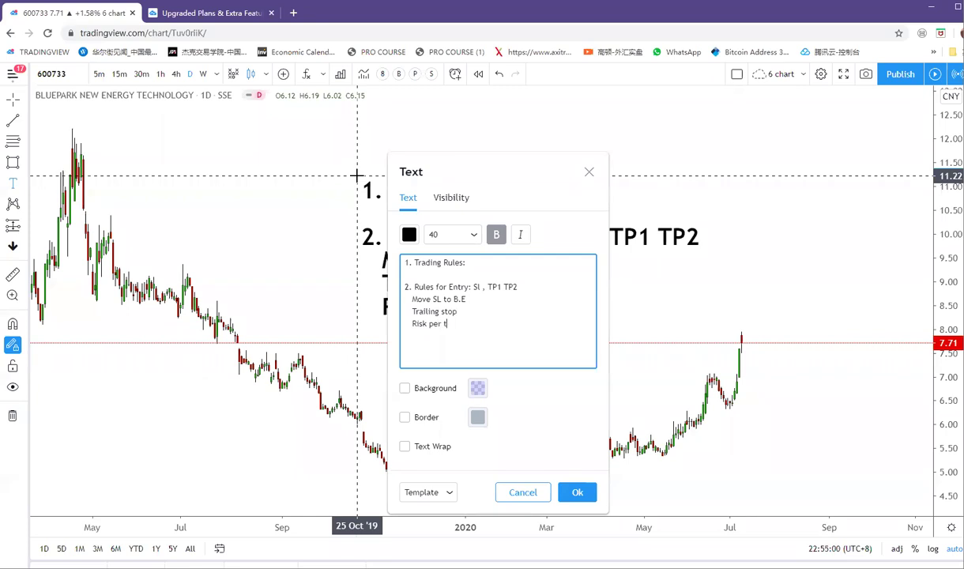
click(571, 491)
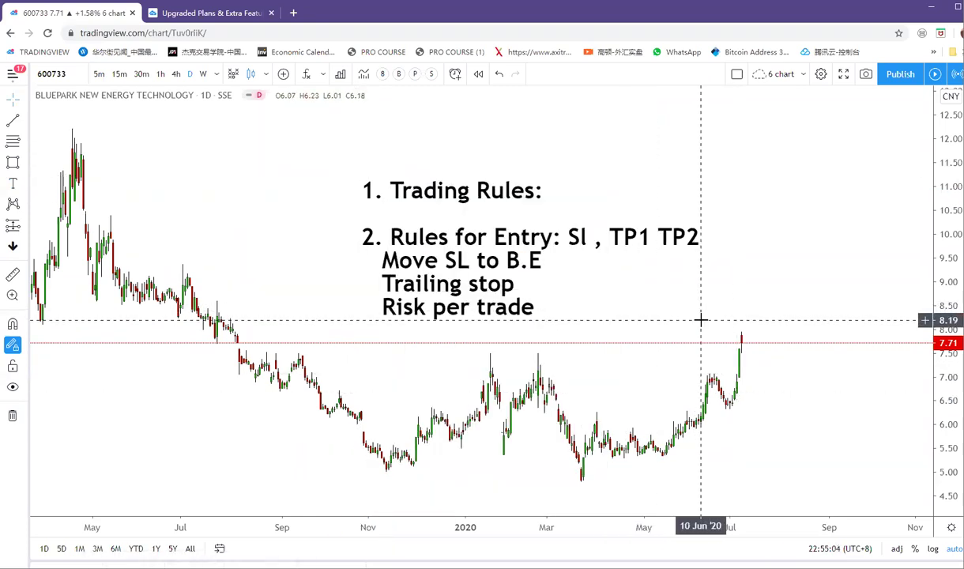
Search the symbols for SEMBCORP and load the chart of SEMBCORP IND (U96) on SGX.
click(72, 74)
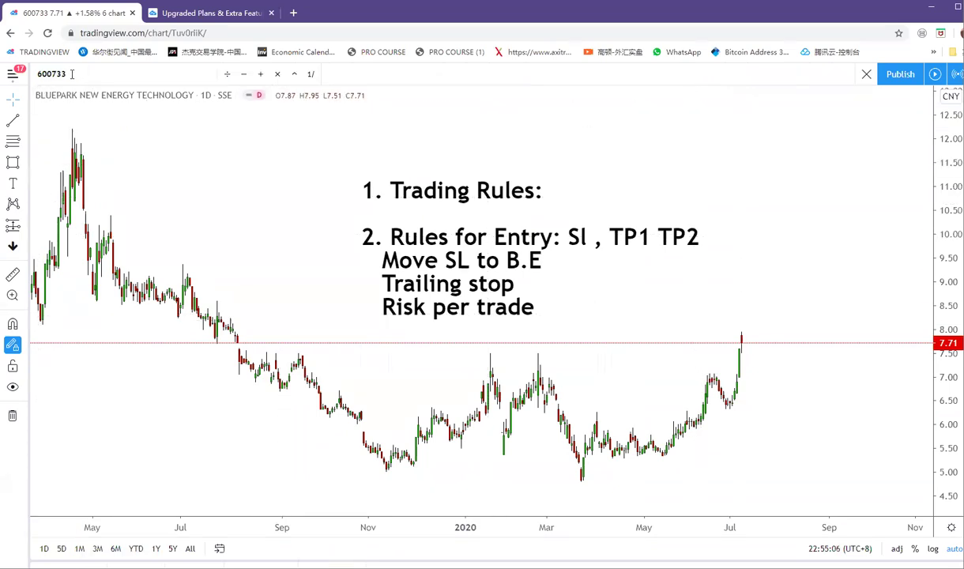
text(SEM)
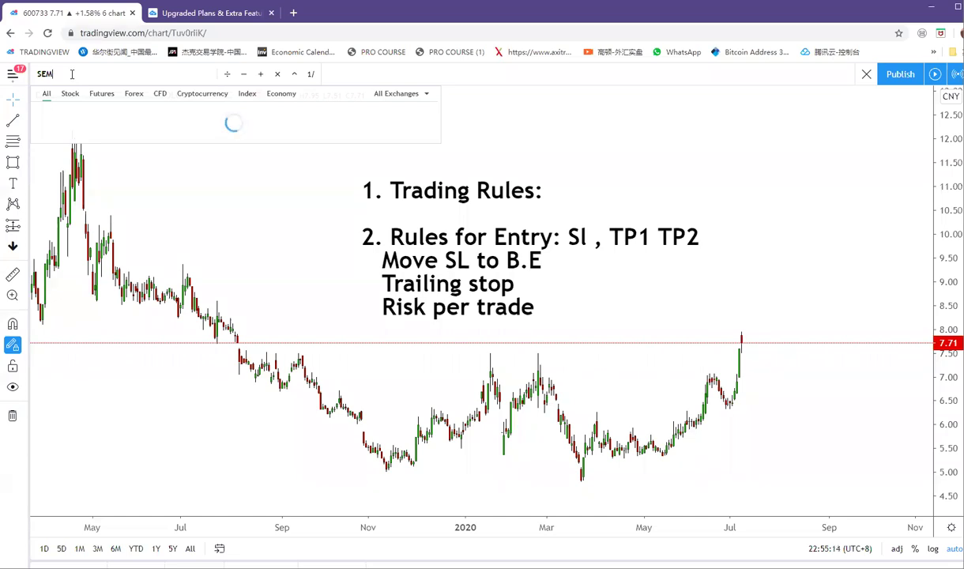
text(BCORP)
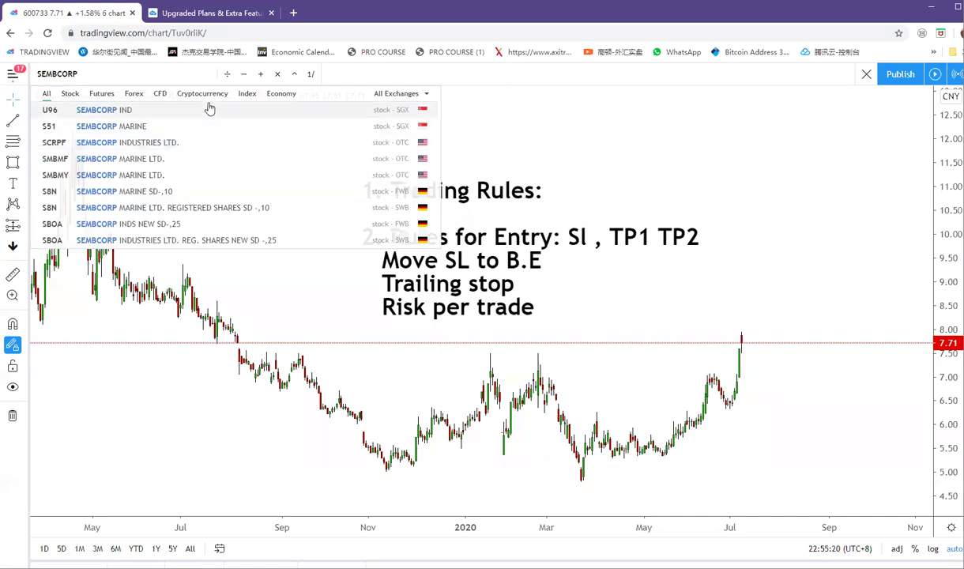
click(113, 110)
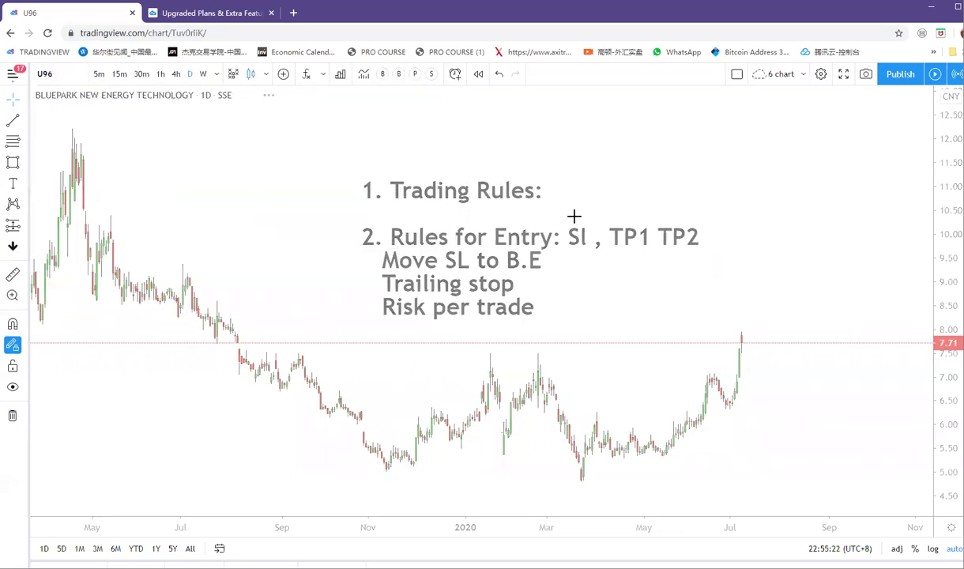
scroll(800, 432, down, 3)
scroll(801, 431, up, 5)
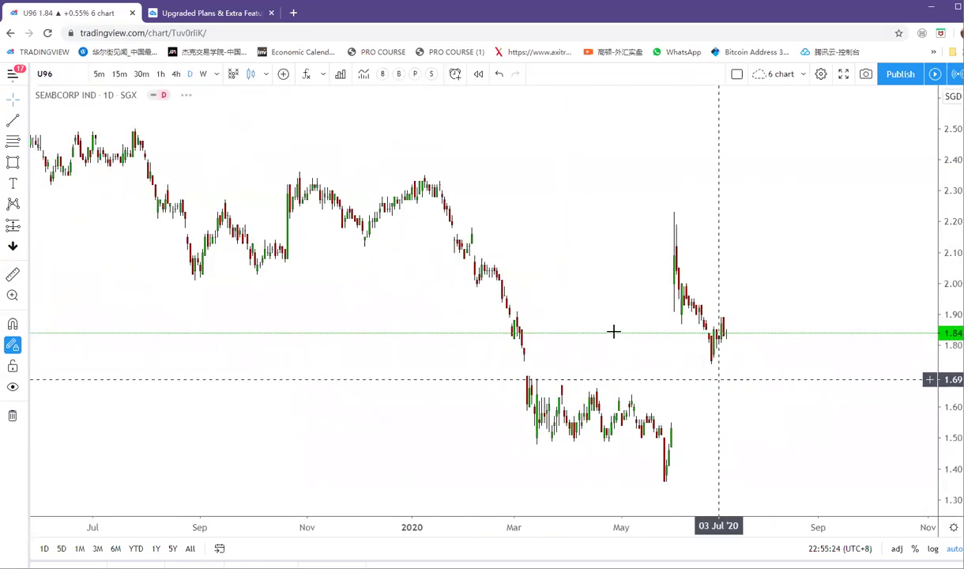
click(13, 161)
drag(635, 326, 686, 423)
key(Delete)
Switch the SEMBCORP IND chart to the weekly timeframe and review its long-term price history.
scroll(614, 273, down, 5)
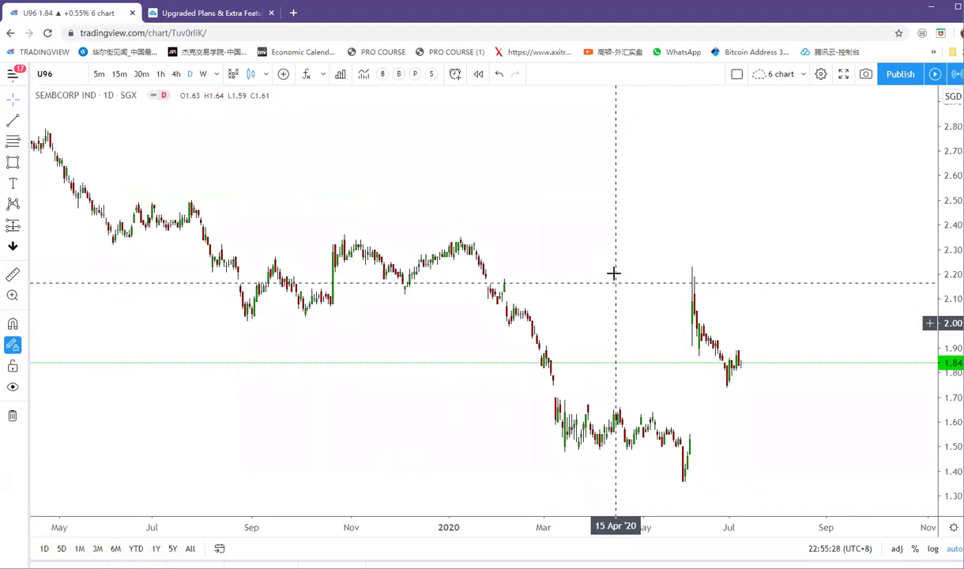
scroll(719, 237, down, 10)
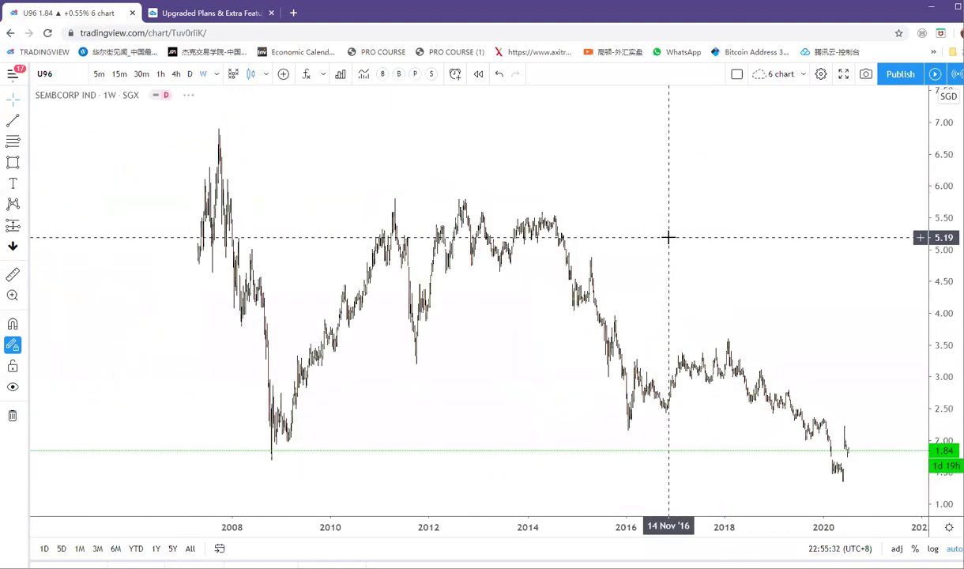
scroll(669, 237, up, 1)
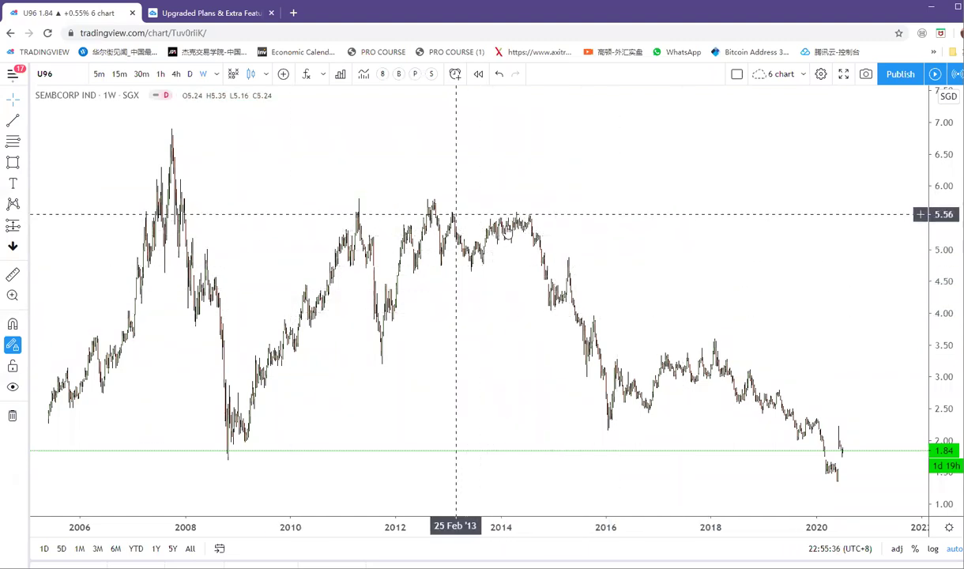
scroll(792, 241, up, 5)
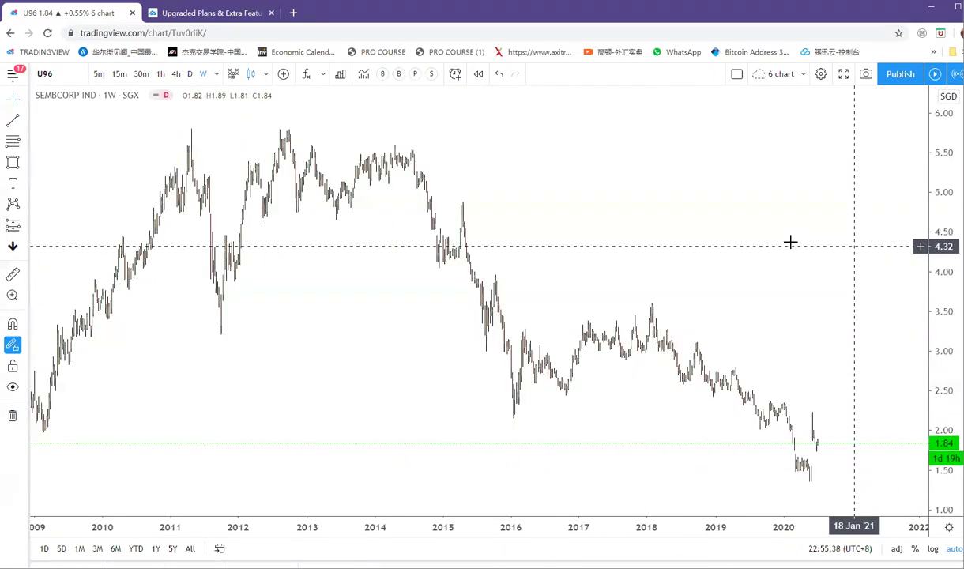
right_click(747, 284)
Draw a falling channel from early 2018 with trend lines from about 3.6 to 1.6 above the highs and 2.74 to 1.28 along the lows.
click(13, 120)
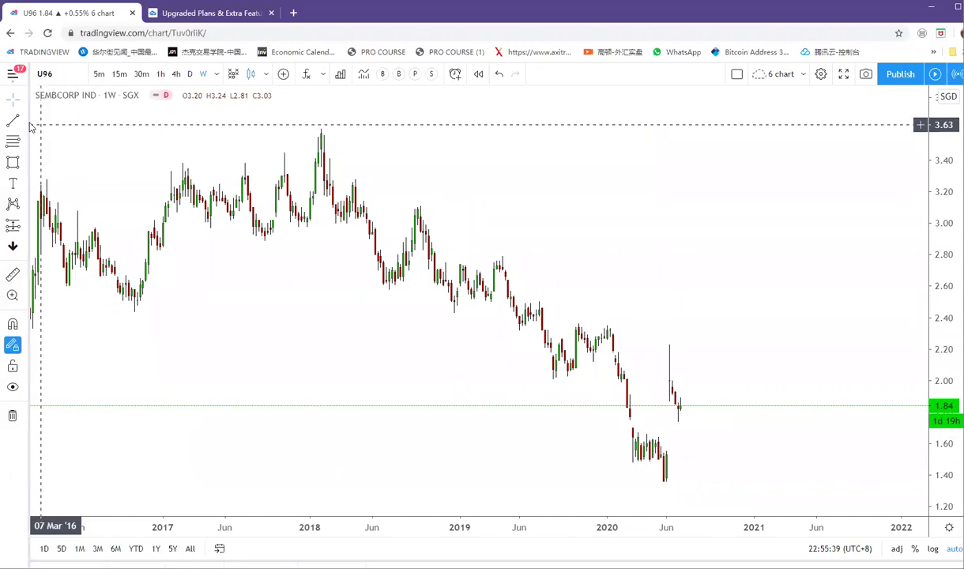
click(318, 127)
click(778, 440)
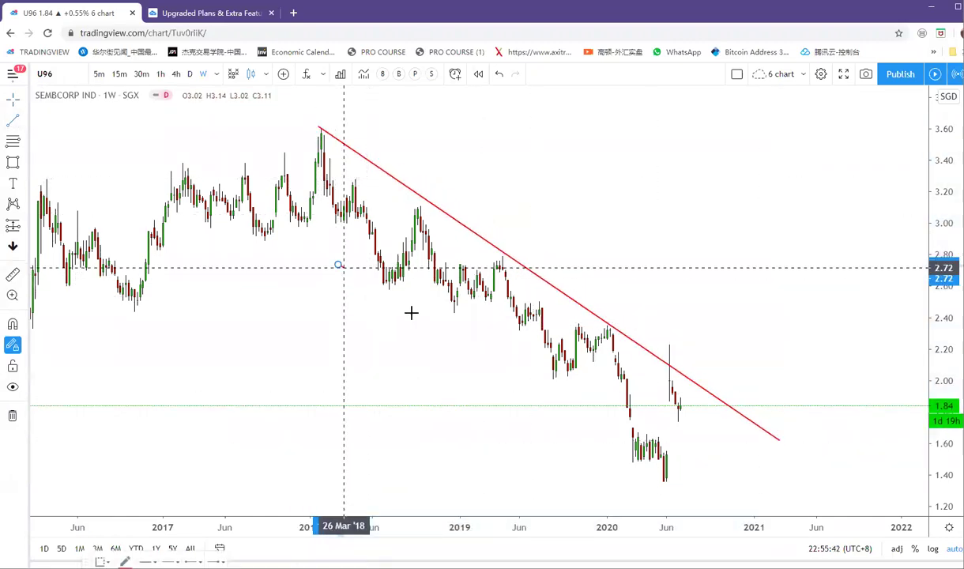
click(339, 265)
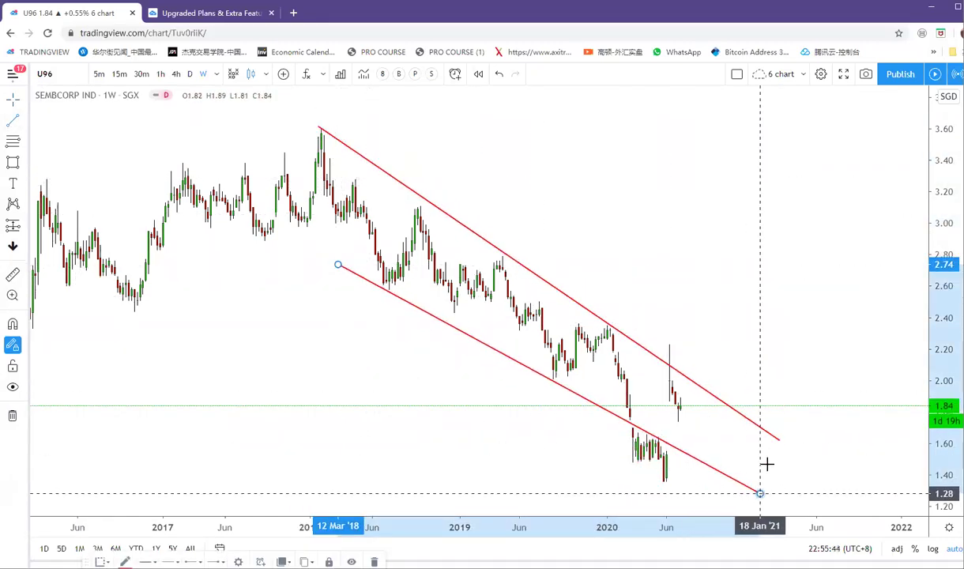
click(764, 492)
scroll(673, 299, down, 2)
scroll(514, 245, up, 2)
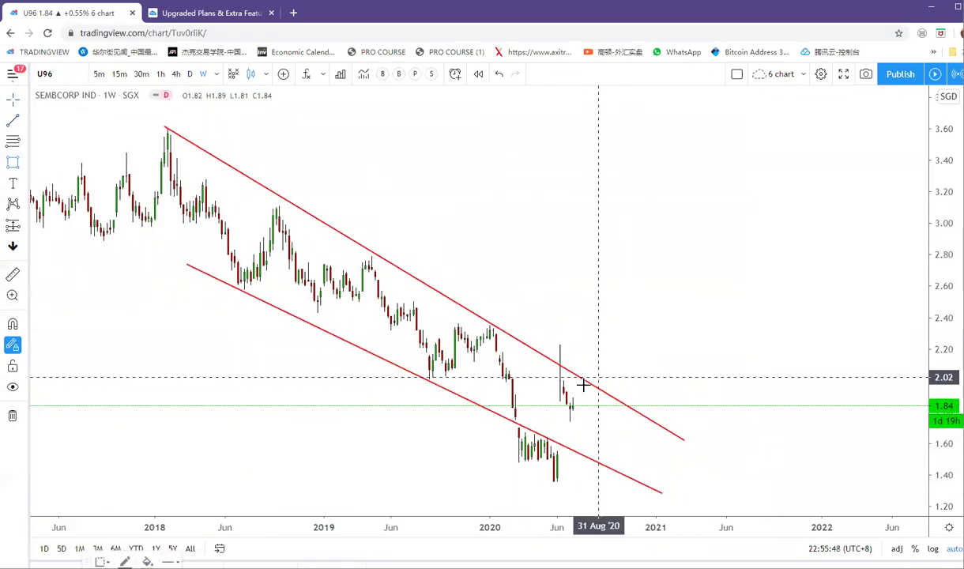
Draw a rising trend line from about 1.5 to 2.3 and a rectangle zone at about 2.24 to 2.35 starting at the late-2019 highs.
click(13, 120)
click(554, 457)
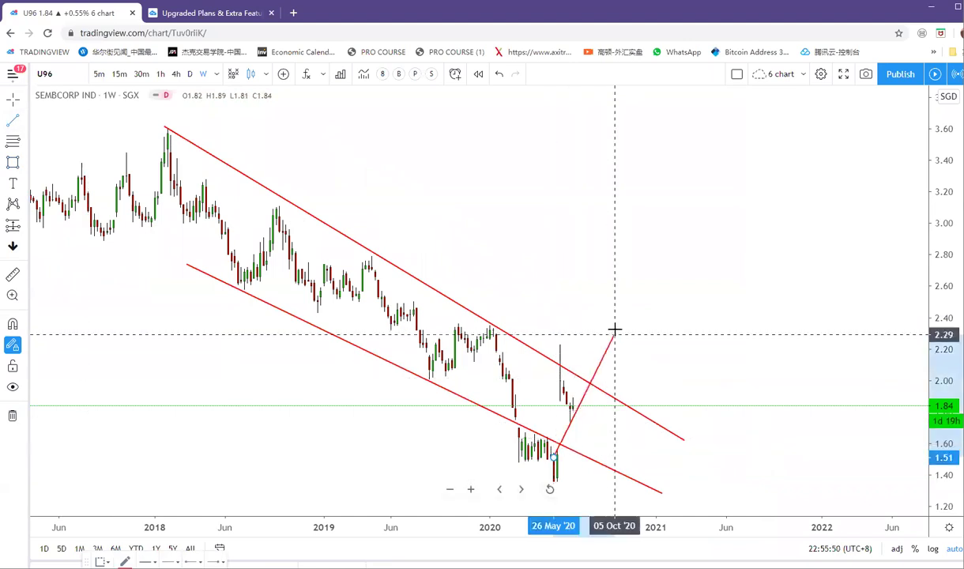
click(611, 330)
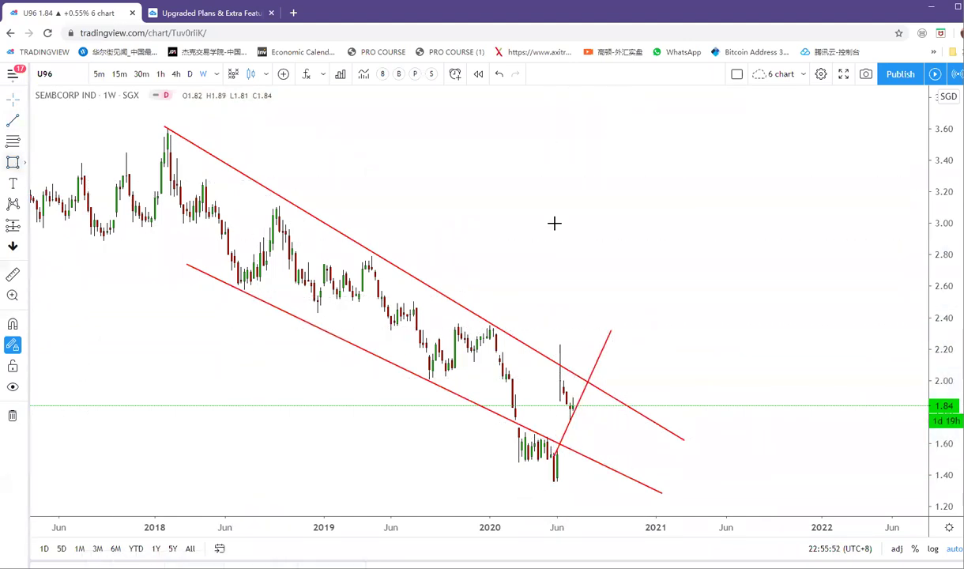
scroll(555, 222, up, 1)
click(425, 326)
click(786, 344)
scroll(609, 288, down, 1)
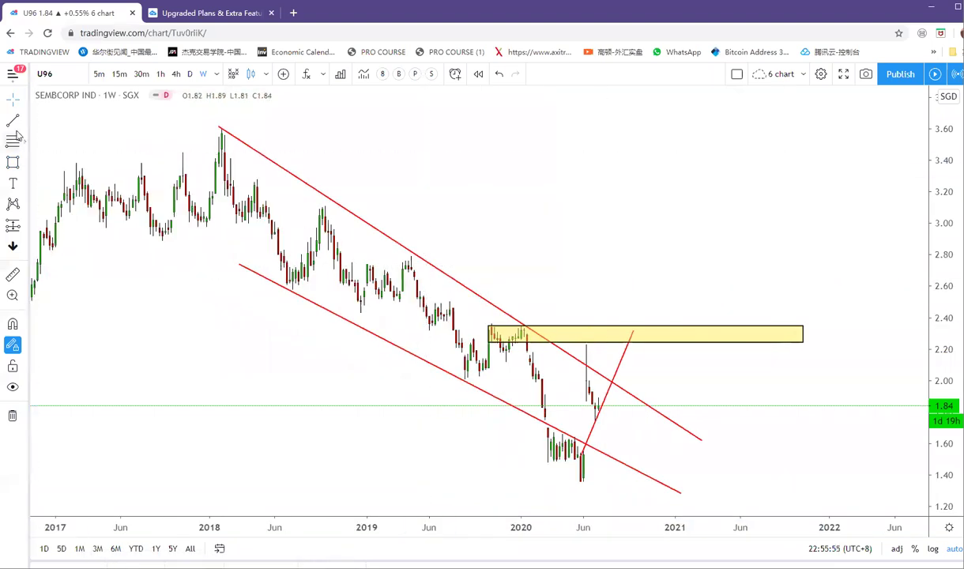
Project the price path from the zone with connected trend lines up to about 2.65, back to 2.3 and up to 3.6.
click(635, 334)
click(661, 277)
click(699, 332)
double_click(798, 128)
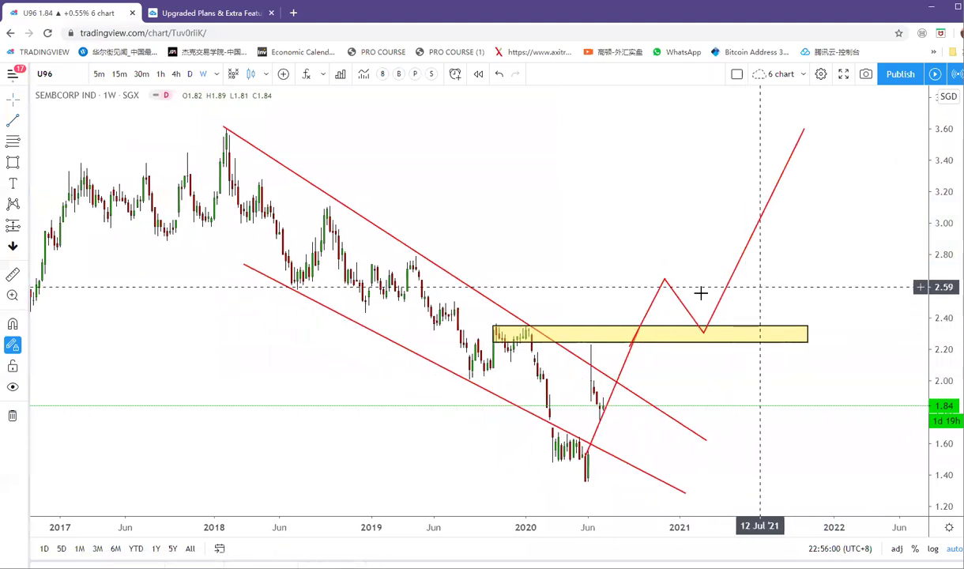
Move the yellow zone down to about 2.02 to 2.13, starting at the August 2019 lows.
scroll(603, 423, up, 4)
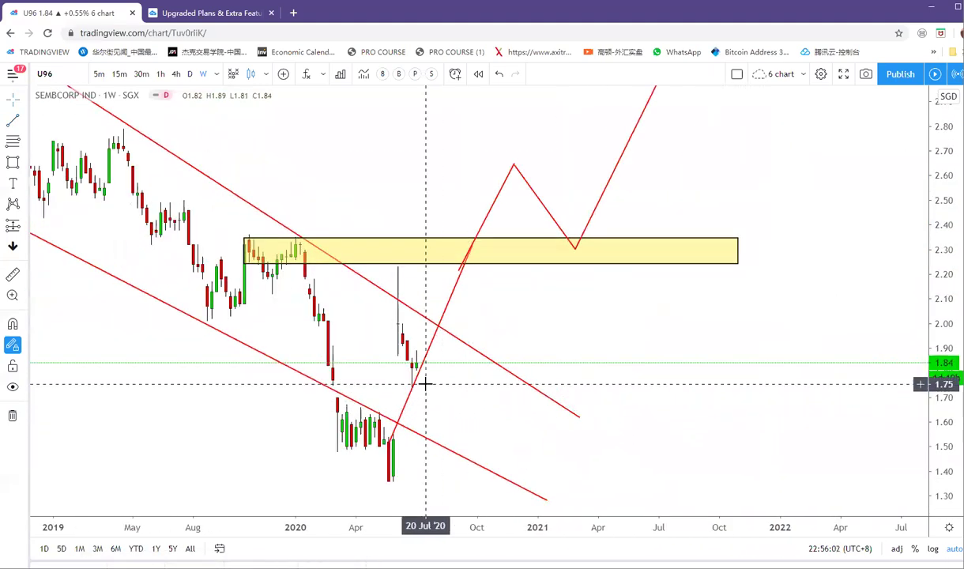
drag(603, 330, 766, 330)
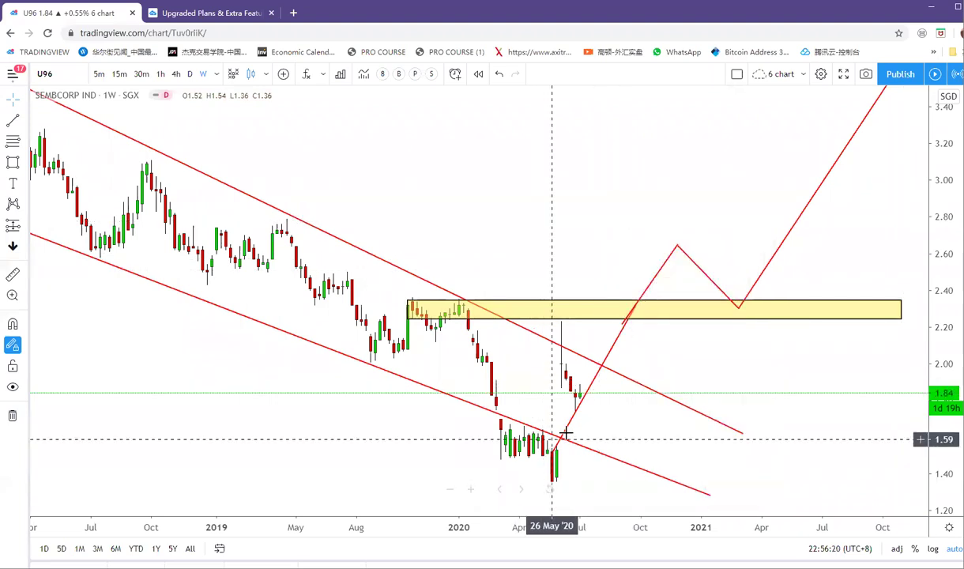
scroll(585, 332, up, 3)
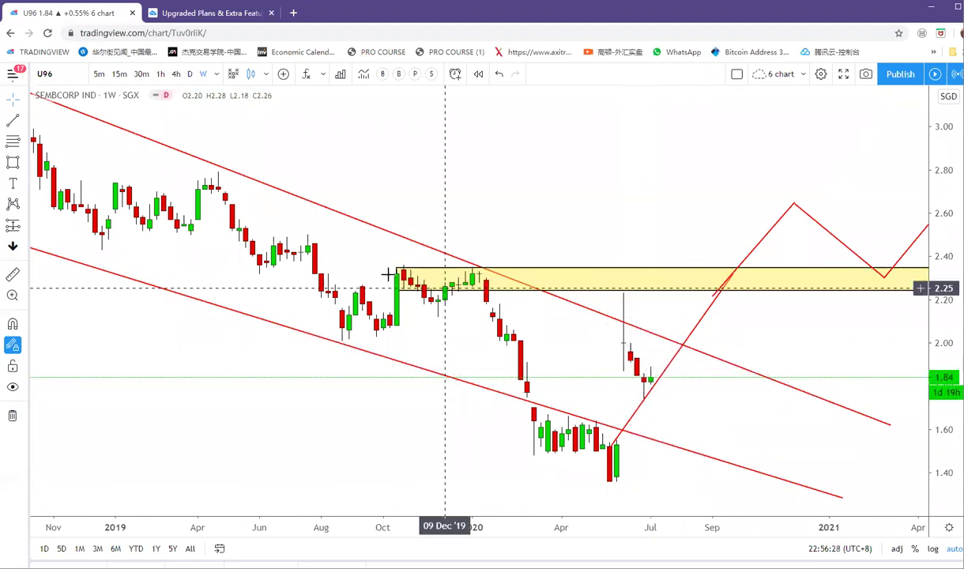
drag(438, 300, 435, 301)
drag(536, 288, 467, 336)
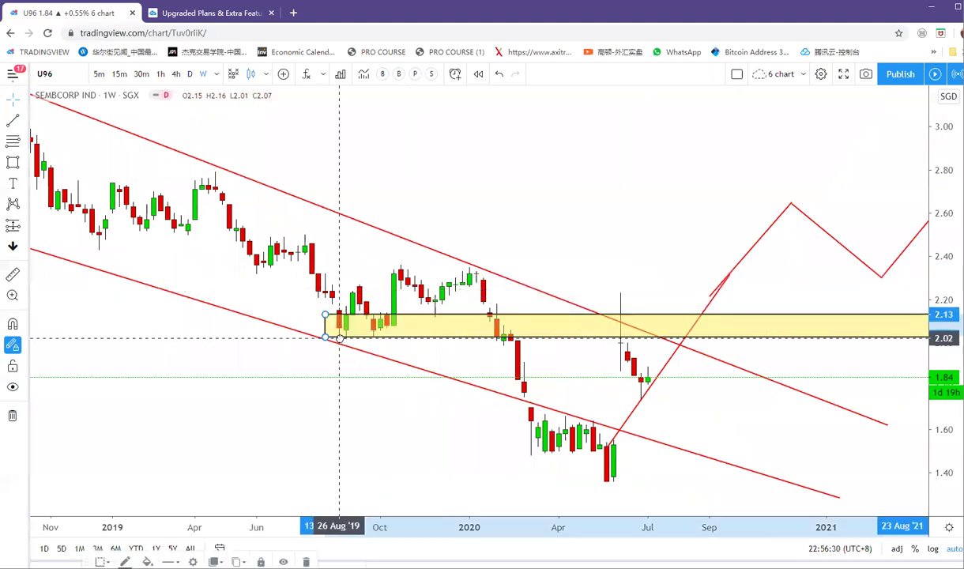
drag(695, 247, 587, 221)
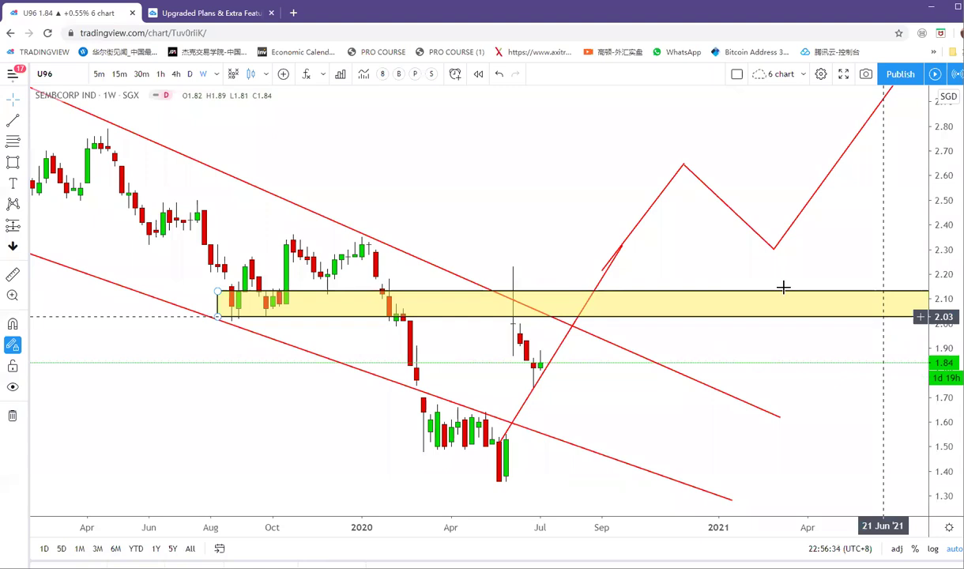
Clear all drawings and start a text note beyond the latest candles with the lines "What time frame i use" and "Daily chart to find location".
scroll(781, 284, down, 5)
click(12, 415)
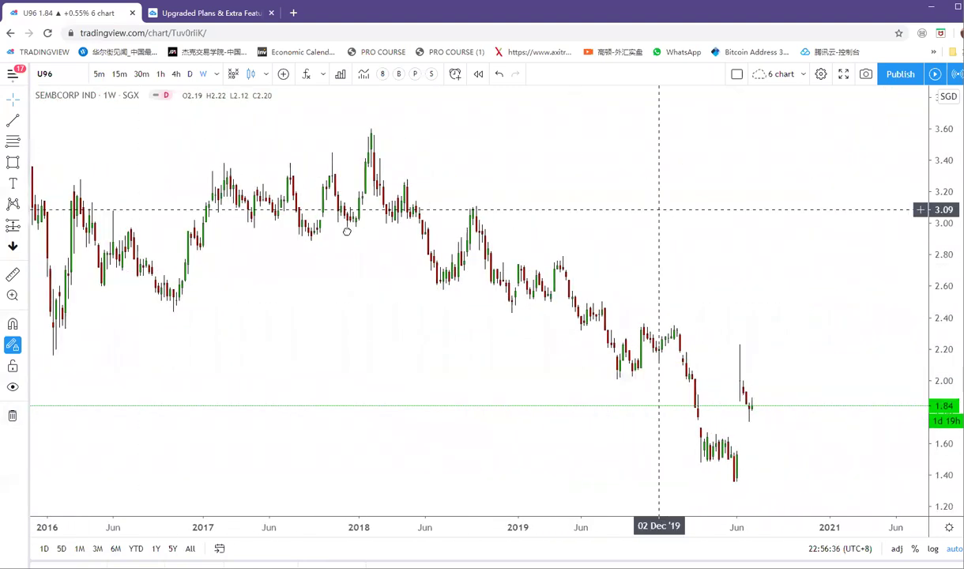
scroll(645, 210, up, 5)
click(12, 183)
click(377, 181)
key(BackSpace)
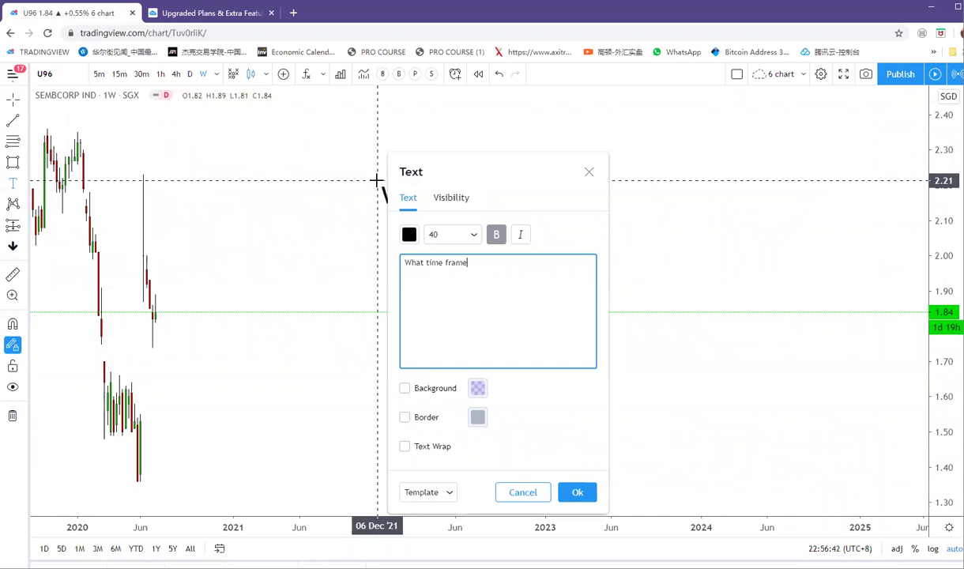
text(What time frame I use)
key(Return)
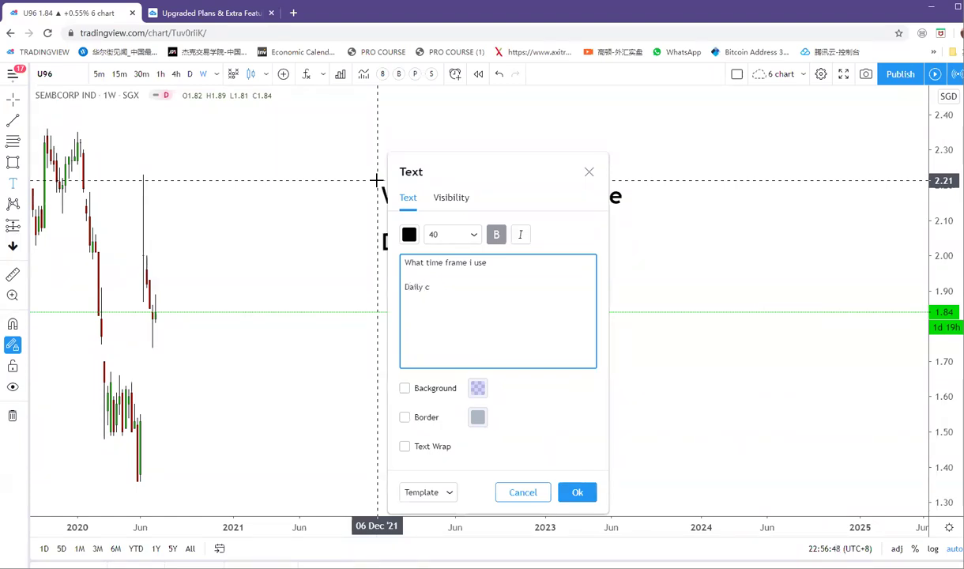
text(to find location)
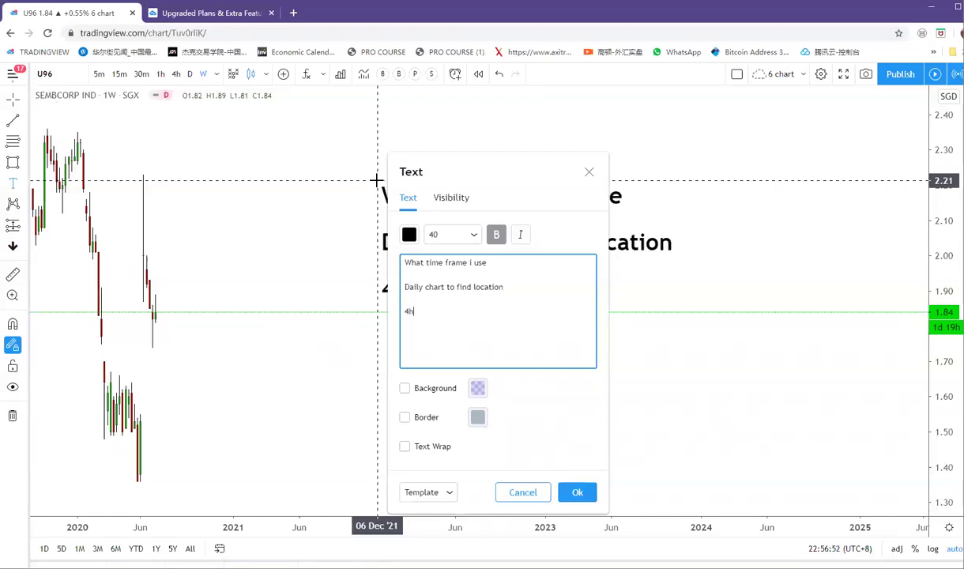
Add the line "4h chart to determine trend" to the time-frame note.
text(d)
text( tre)
key(BackSpace)
key(BackSpace)
key(BackSpace)
key(BackSpace)
text(e trend)
key(Return)
key(Return)
Finish the note with "then i wil use all time frame below 4h as my entry ." and move it closer to the latest candles.
text(then i wil)
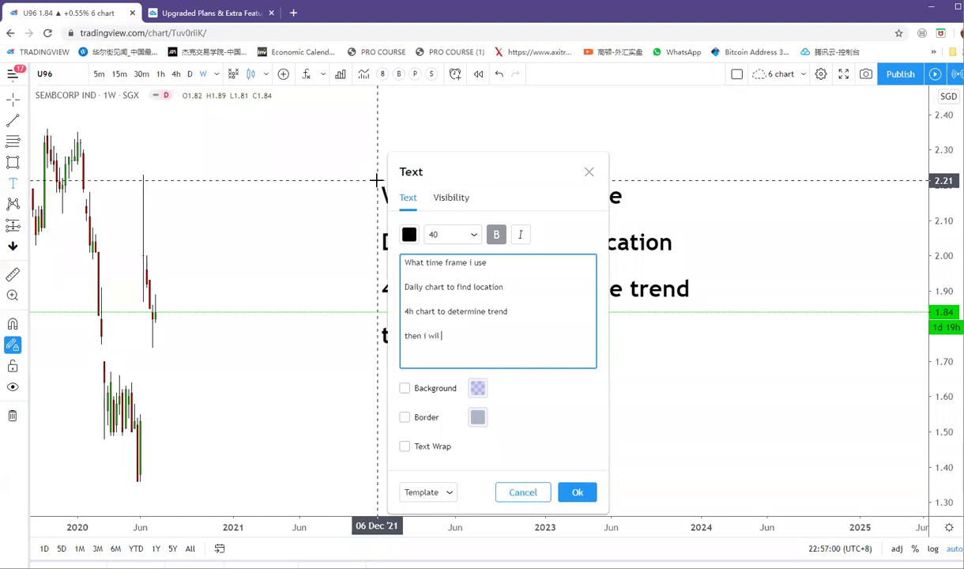
text( use all time fas)
key(BackSpace)
text(rame)
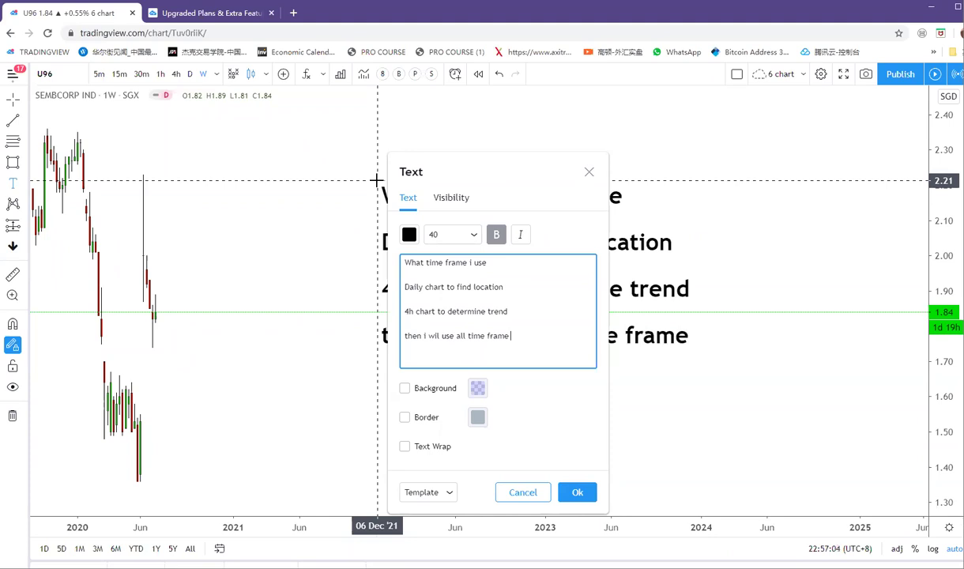
text( below 4h)
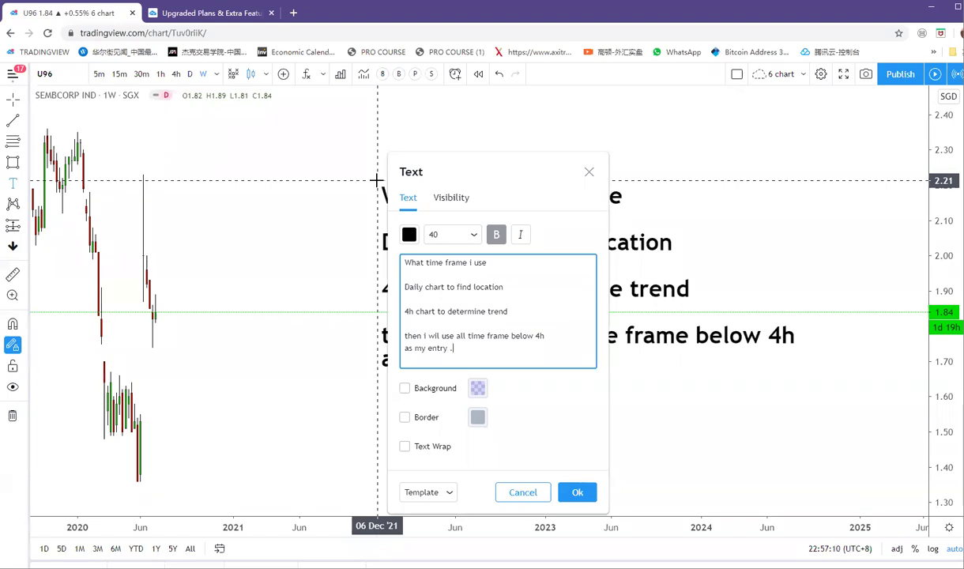
click(577, 492)
drag(564, 226, 366, 195)
Draw two rectangle zones beyond the note, one at about 2.06 to 2.14 and one at about 1.48 to 1.59.
click(24, 163)
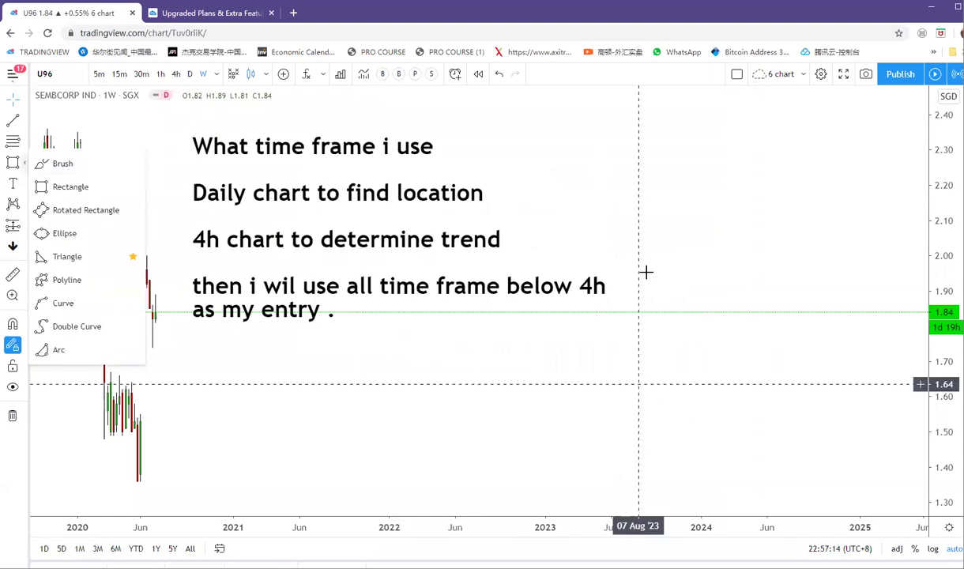
key(alt+shift+r)
drag(692, 207, 774, 223)
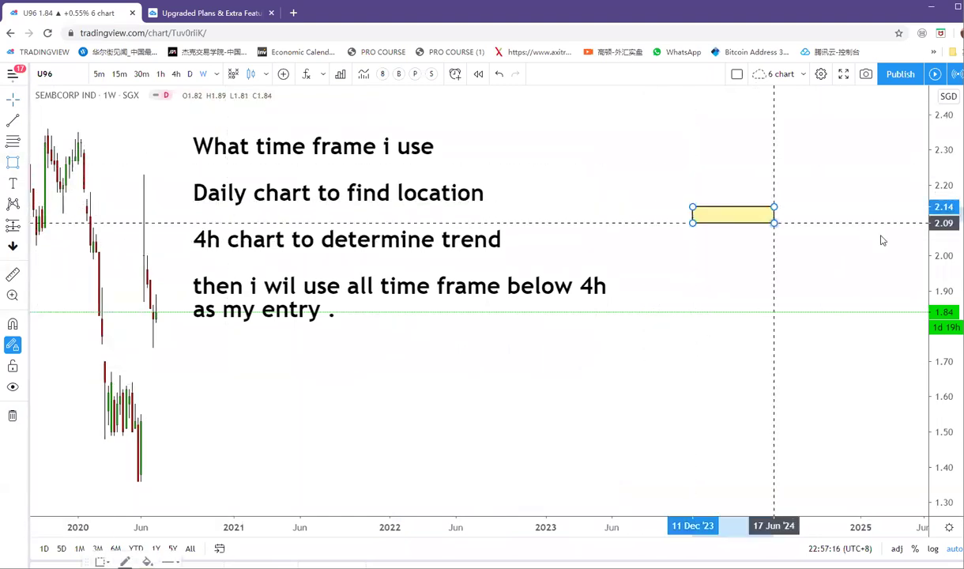
drag(882, 240, 885, 233)
drag(685, 397, 905, 438)
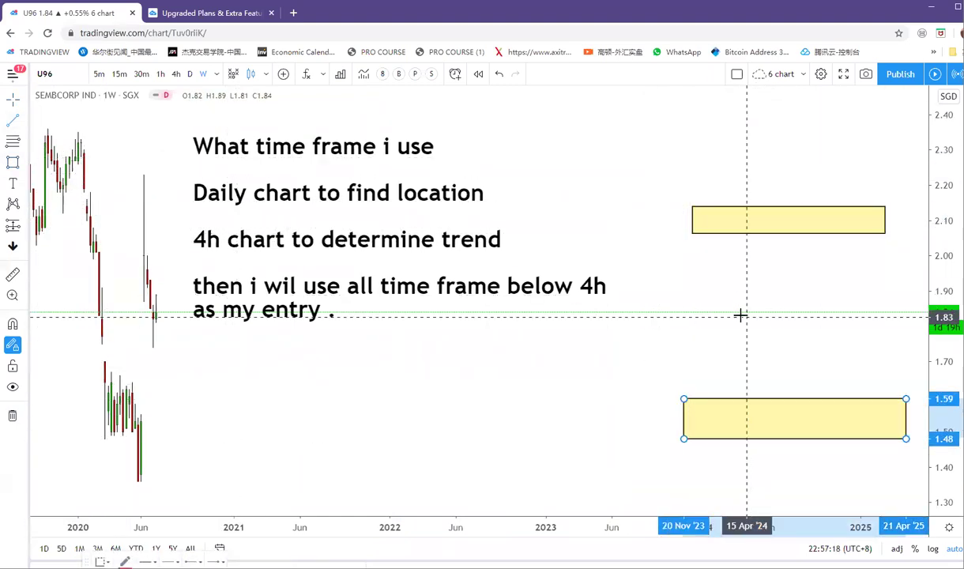
click(717, 321)
key(Escape)
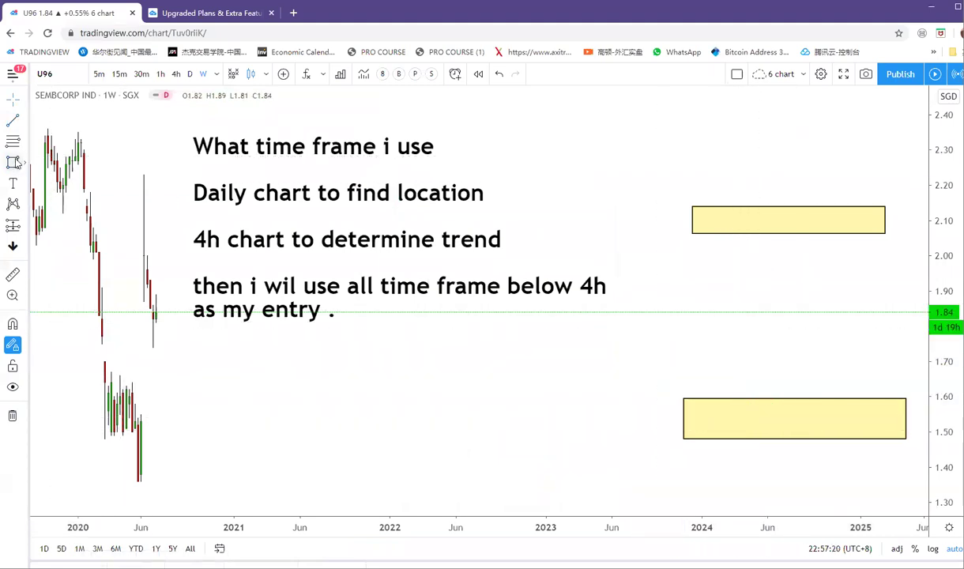
Draw three short arrows: one rising between the zones, one falling into the lower zone and one rising into the upper zone.
click(23, 120)
click(59, 308)
drag(651, 351, 717, 323)
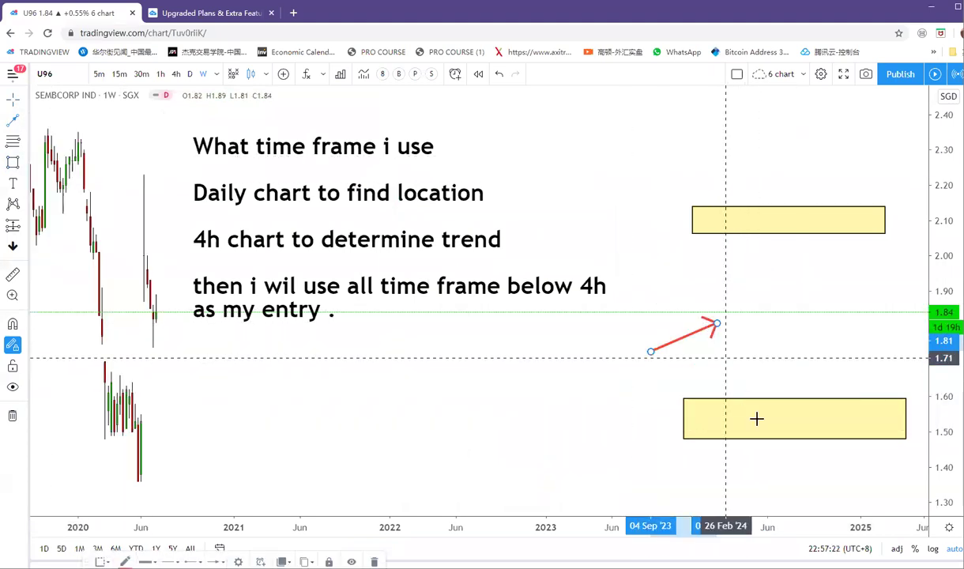
drag(723, 382, 766, 426)
drag(747, 266, 786, 218)
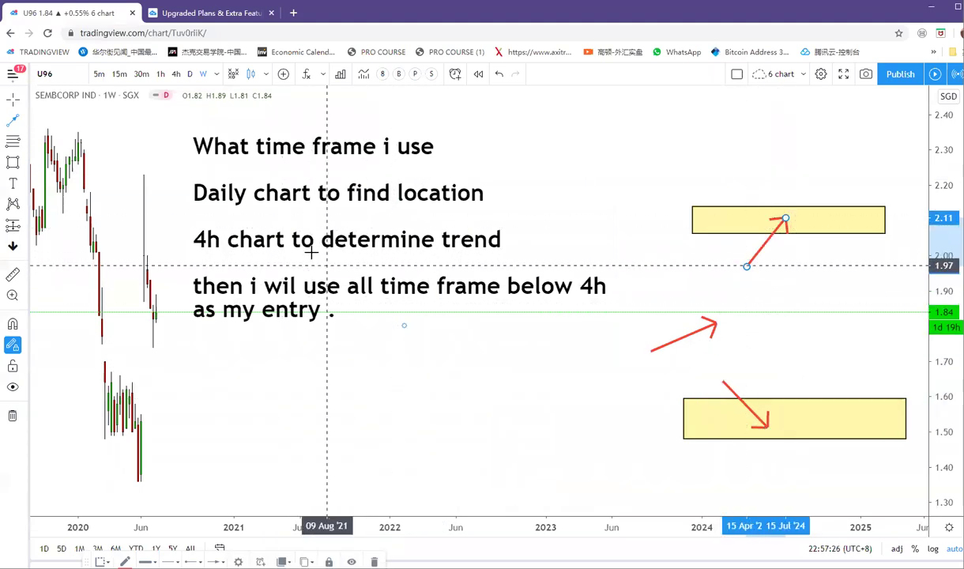
Draw a long arrow from the lower zone up to the upper zone and another from there down to about 1.64.
mouse_move(799, 424)
mouse_down()
mouse_move(863, 246)
mouse_move(798, 416)
mouse_move(848, 315)
mouse_up()
drag(854, 267, 860, 230)
click(13, 120)
mouse_move(806, 221)
mouse_down()
mouse_move(878, 351)
mouse_move(883, 381)
mouse_up()
drag(880, 258, 862, 335)
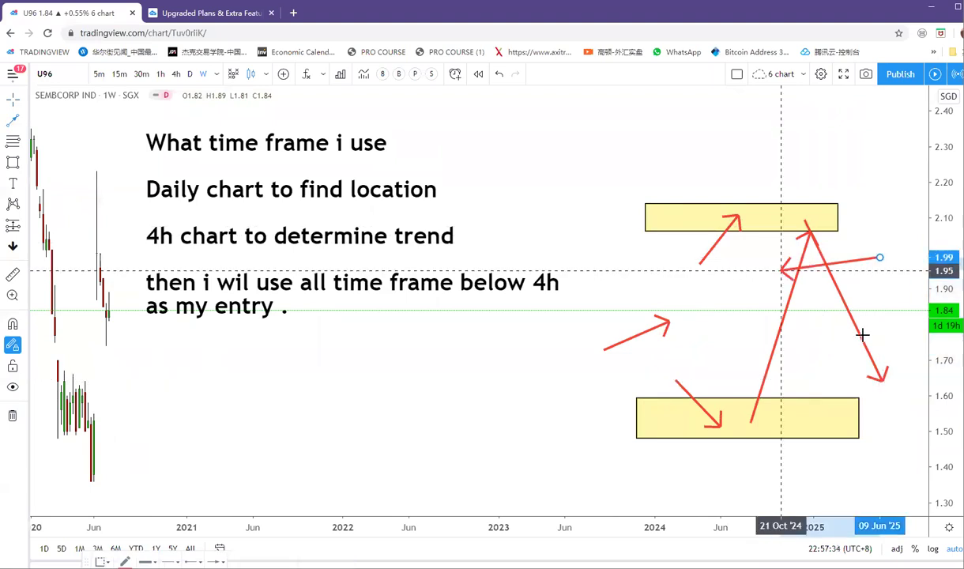
key(Escape)
drag(803, 276, 738, 266)
scroll(819, 267, down, 3)
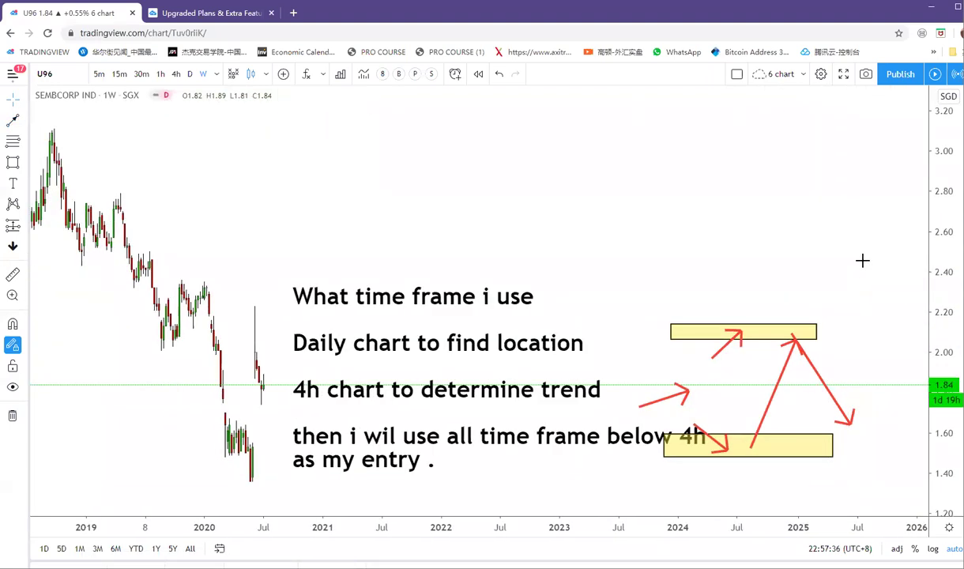
Continue the path with arrows from about 1.65 up to 1.9, back to 1.8 and up to about 2.05.
mouse_move(504, 472)
mouse_down()
mouse_move(533, 424)
mouse_move(497, 345)
mouse_move(468, 329)
mouse_move(518, 362)
mouse_move(461, 362)
mouse_up()
drag(834, 267, 792, 266)
click(13, 120)
click(697, 436)
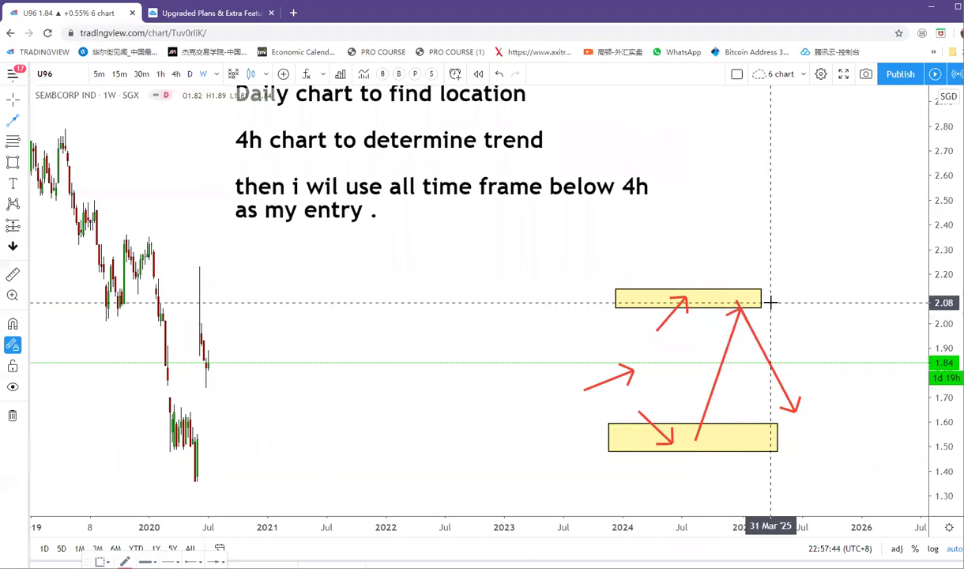
click(735, 298)
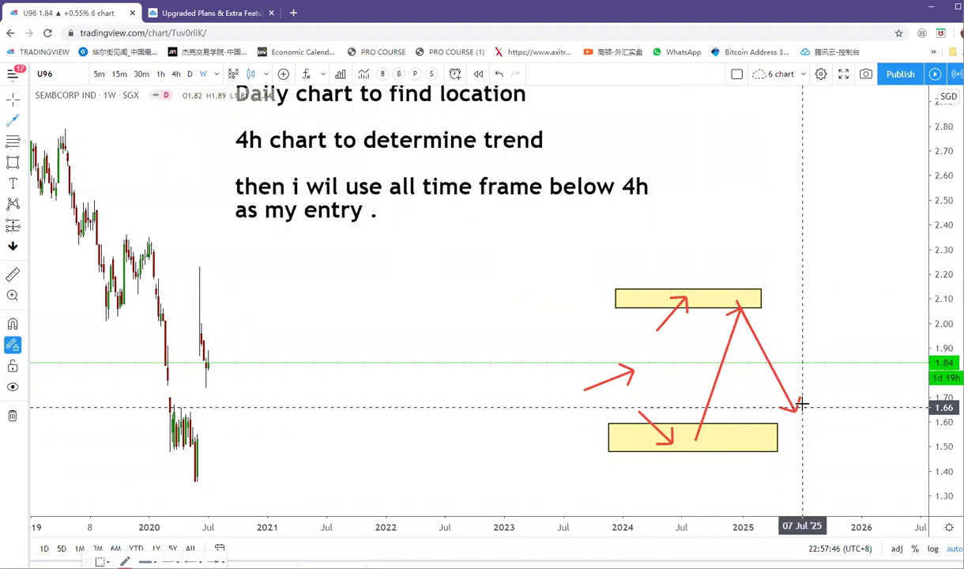
mouse_move(801, 407)
mouse_down()
mouse_move(821, 345)
mouse_move(872, 373)
mouse_up()
mouse_move(821, 392)
mouse_down()
mouse_move(864, 375)
mouse_move(867, 340)
mouse_up()
click(868, 336)
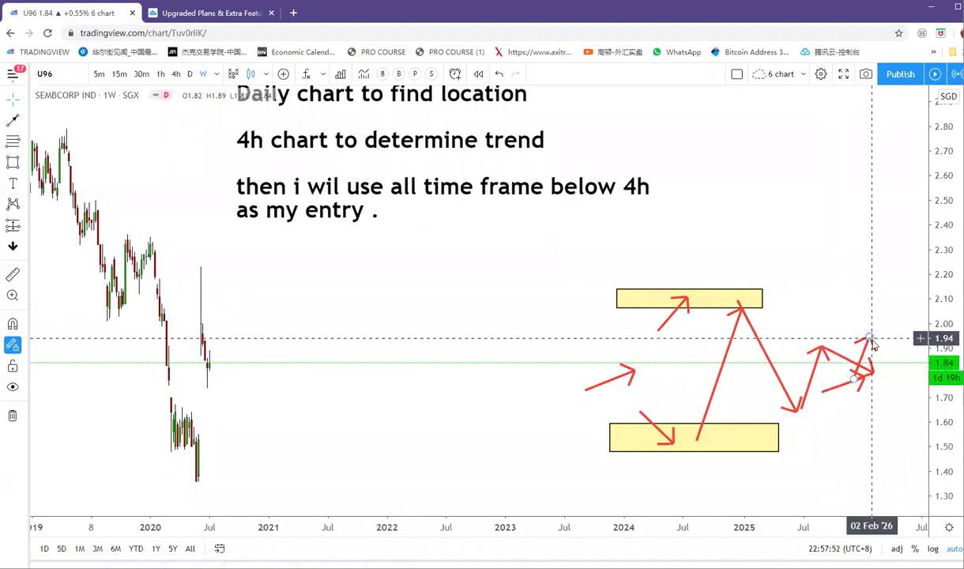
drag(870, 338, 883, 291)
drag(441, 222, 450, 250)
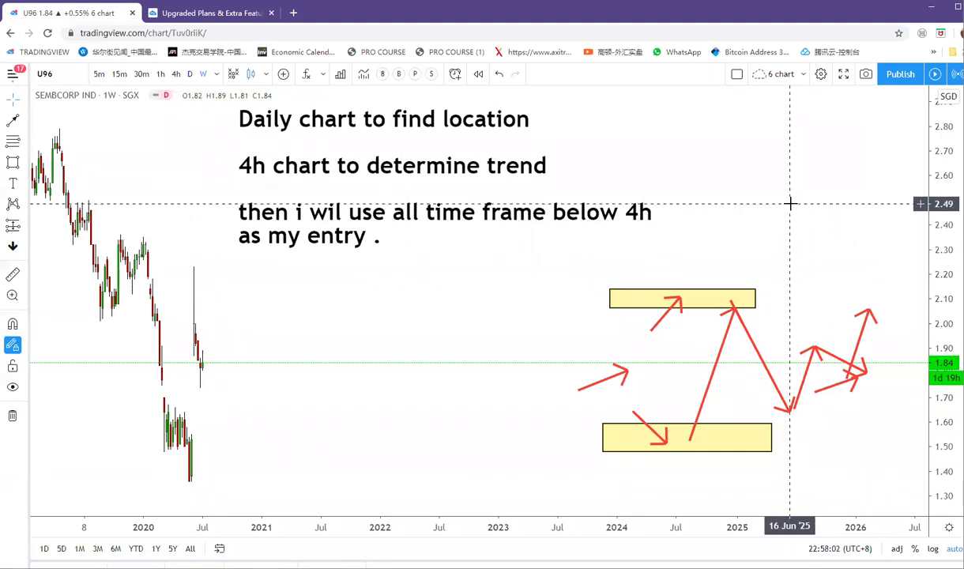
Switch the chart to BTCUSD on the daily time frame.
text(BTC)
key(Return)
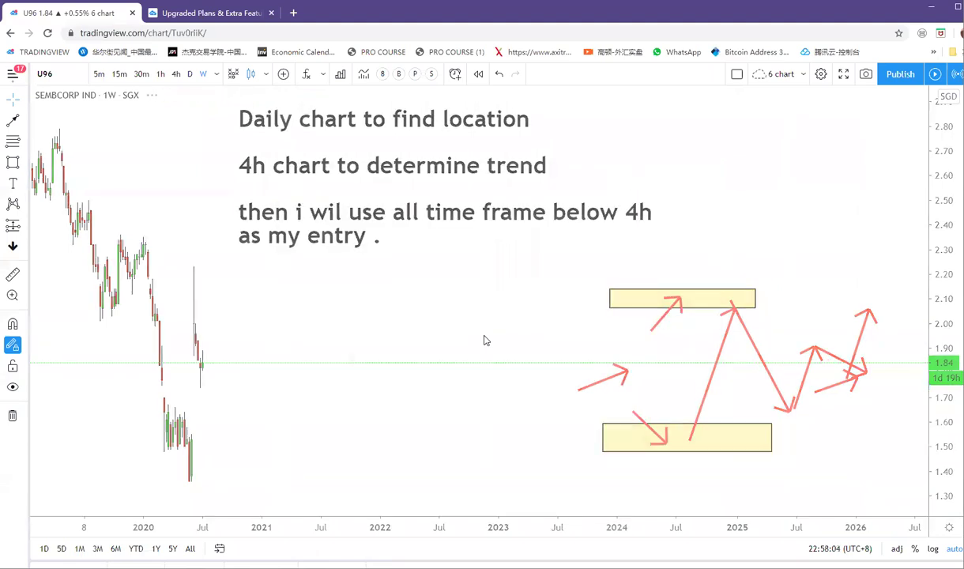
scroll(648, 286, down, 3)
drag(522, 211, 755, 175)
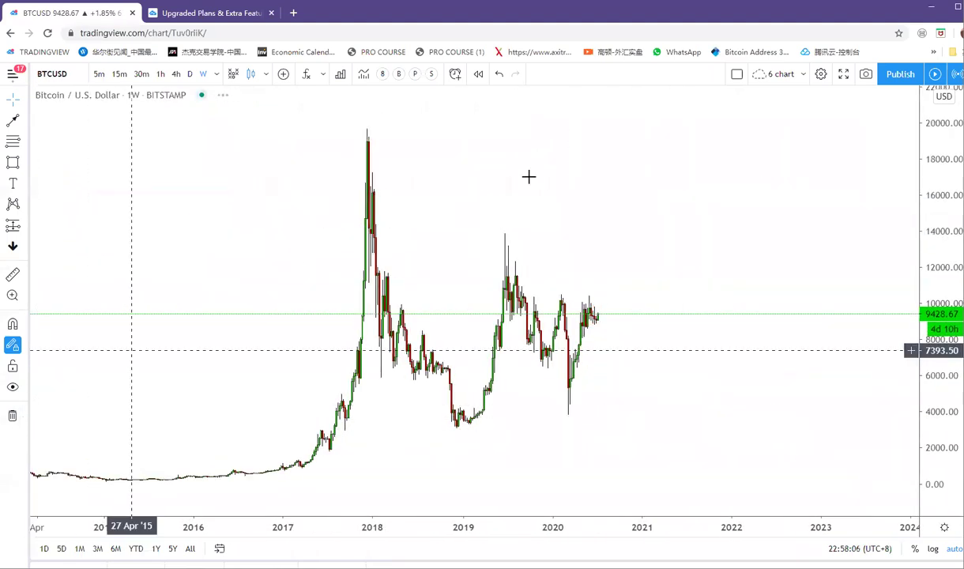
scroll(526, 176, up, 1)
text(1D)
key(Return)
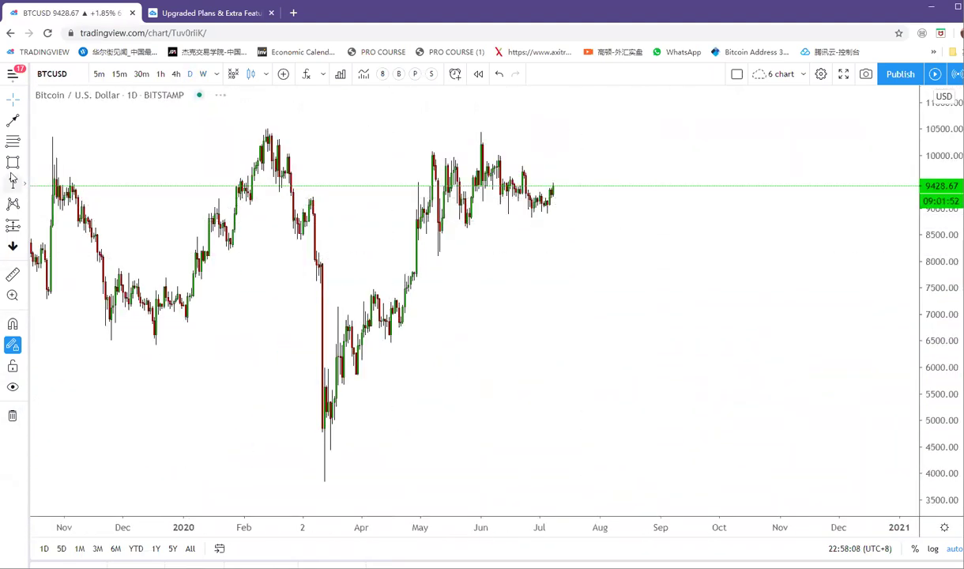
Draw a rectangle zone at about 8645 to 8832 starting at the late-April 2020 breakout.
scroll(503, 190, up, 1)
click(346, 216)
click(687, 228)
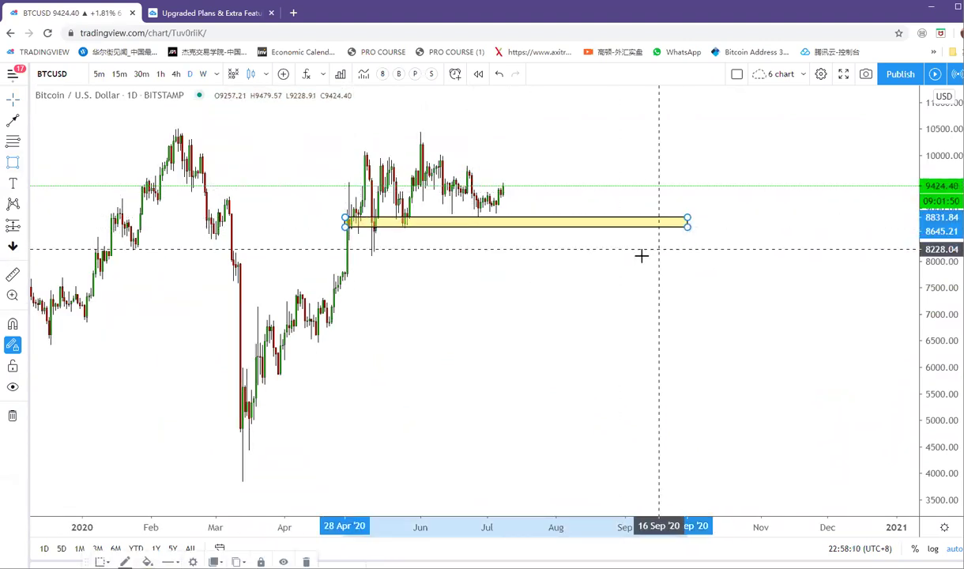
drag(553, 294, 803, 313)
scroll(583, 250, up, 5)
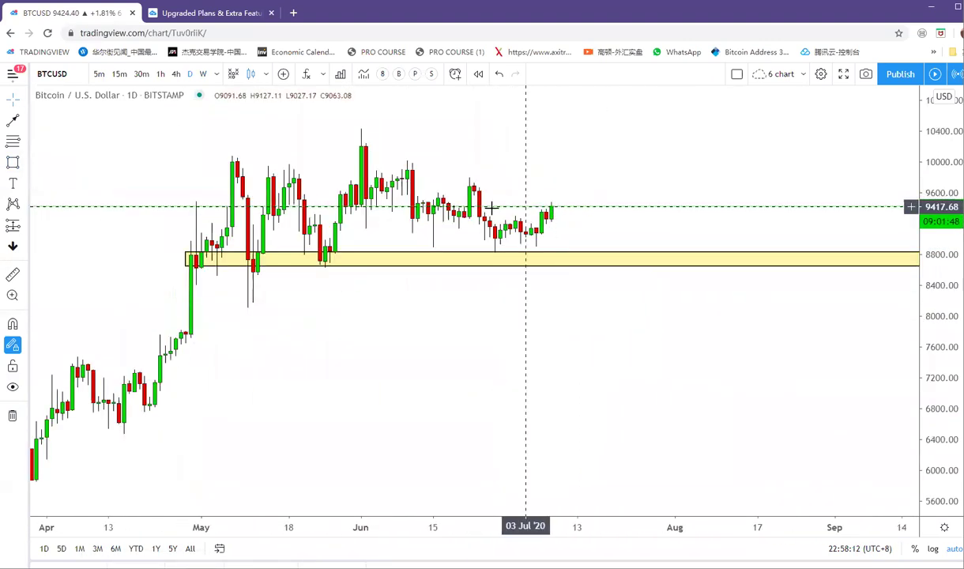
Draw a falling trend line from the early-June 2020 high across the 22 June high, extended past the latest candle.
click(25, 118)
click(67, 121)
click(324, 126)
click(587, 262)
drag(550, 219, 536, 219)
drag(563, 168, 811, 188)
scroll(664, 151, up, 5)
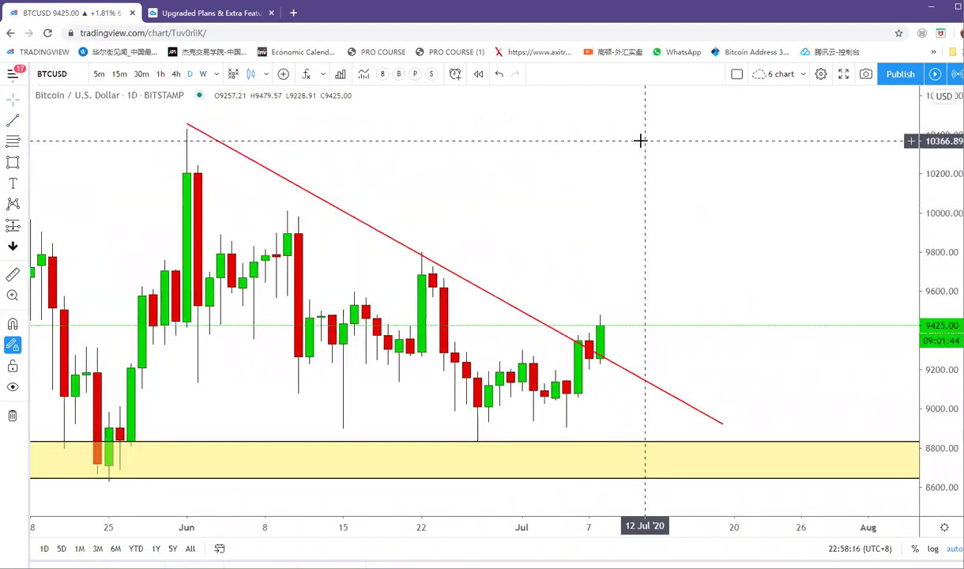
Project a rise with a trend line from the latest candles at about 9234 up to about 10390 in late July.
scroll(540, 196, down, 2)
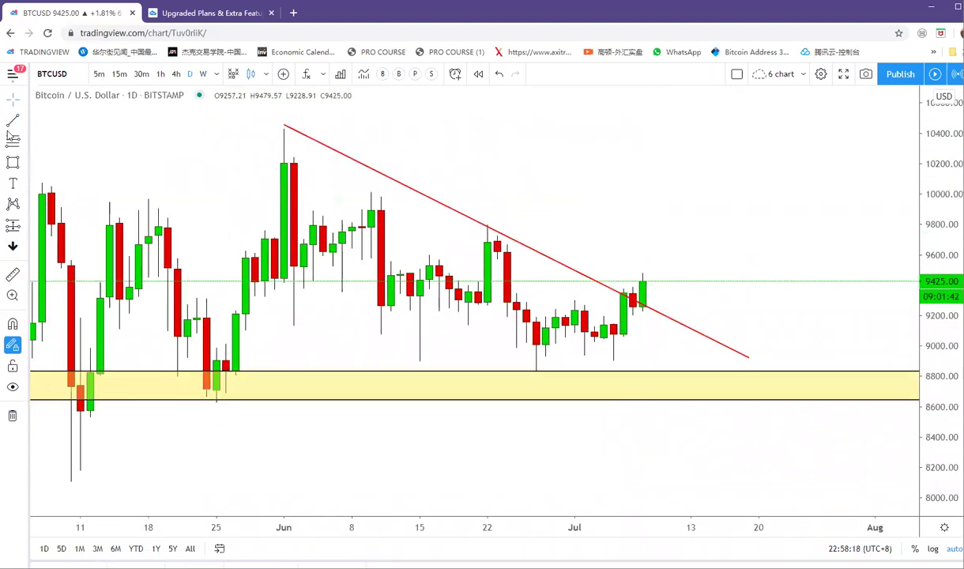
click(645, 302)
click(792, 137)
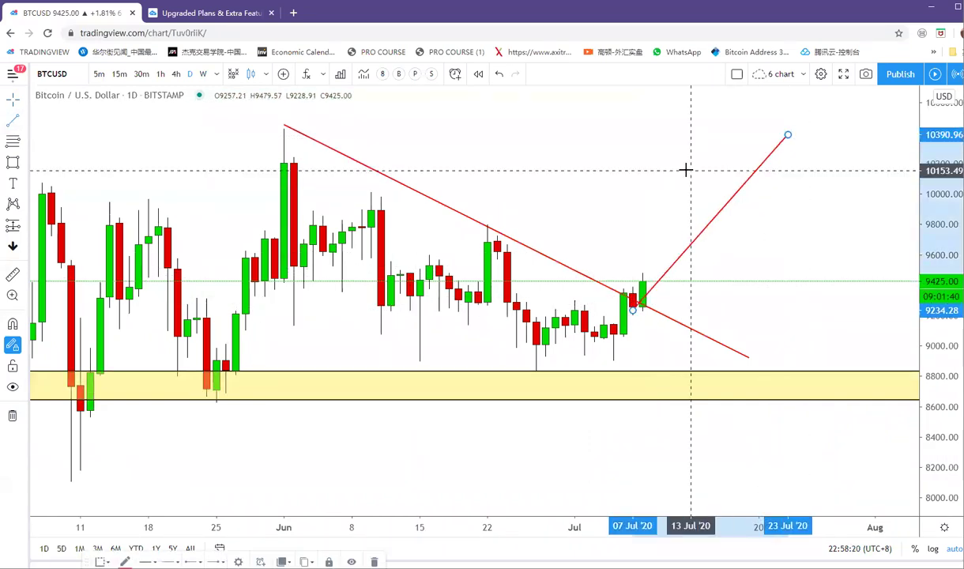
scroll(655, 190, down, 1)
scroll(655, 190, down, 1)
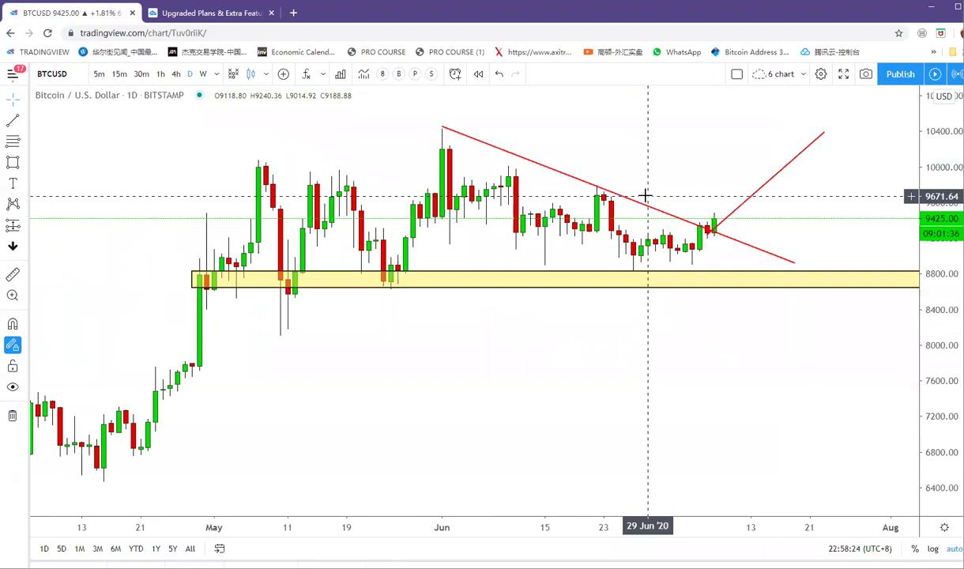
Add a text note below the zone reading "Trend line is mimum confirmation", "Double bottom and neck line" and "and price action".
click(12, 184)
click(383, 322)
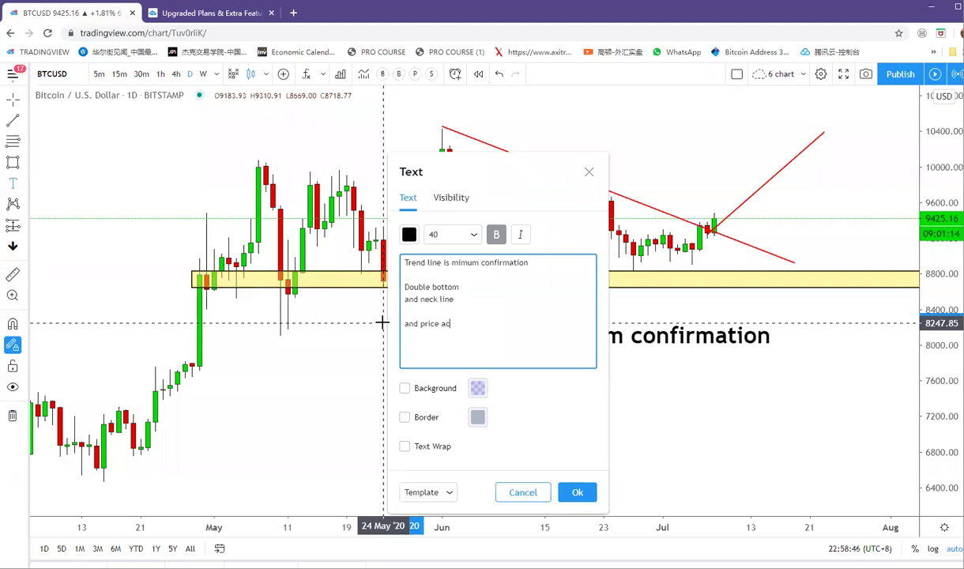
click(577, 492)
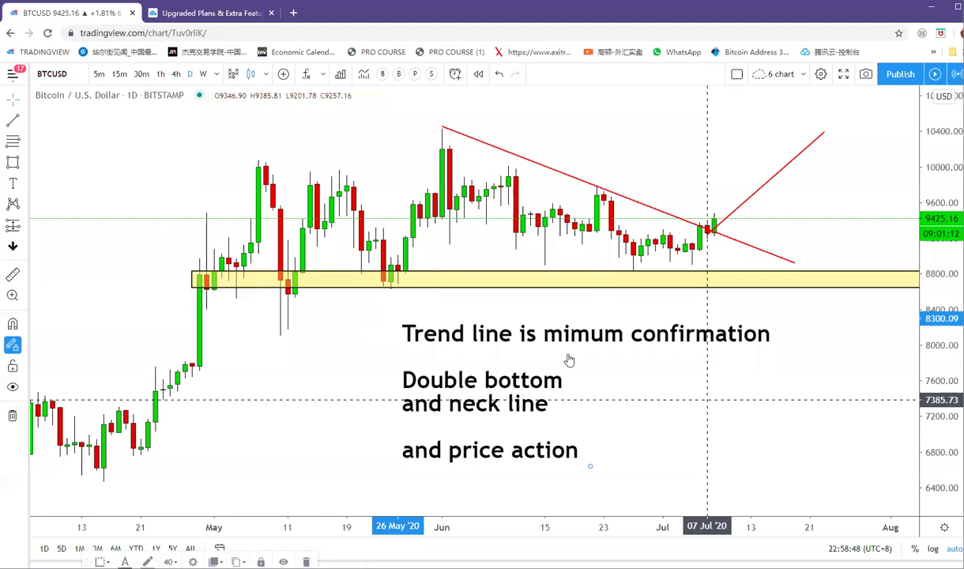
Draw a falling trend line above the February and March 2020 highs, ending at about 5700 in early May.
scroll(682, 385, down, 3)
scroll(688, 381, up, 3)
mouse_move(795, 350)
mouse_down()
mouse_move(639, 332)
mouse_move(590, 344)
mouse_up()
drag(623, 376, 641, 375)
drag(508, 324, 679, 372)
drag(480, 387, 567, 392)
click(13, 121)
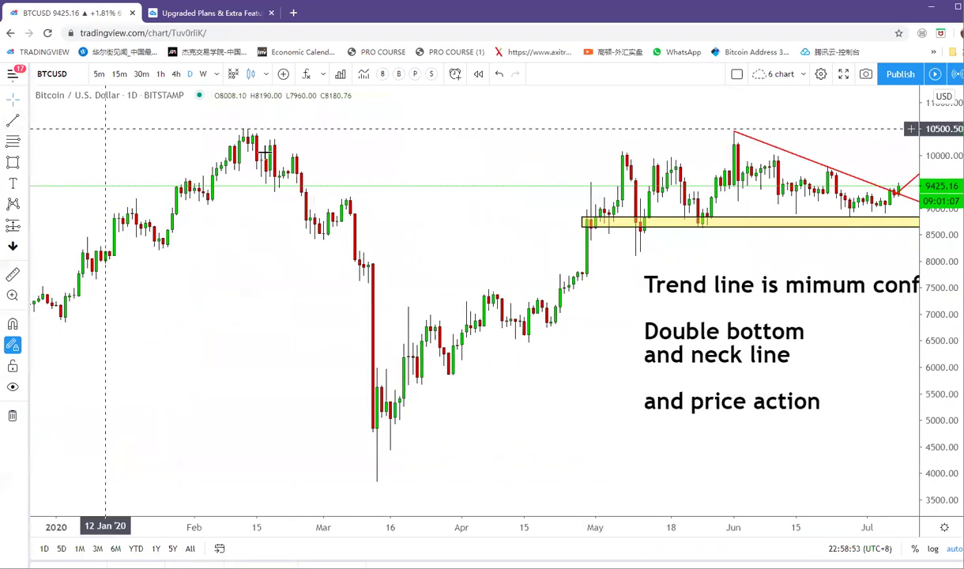
click(212, 108)
click(641, 377)
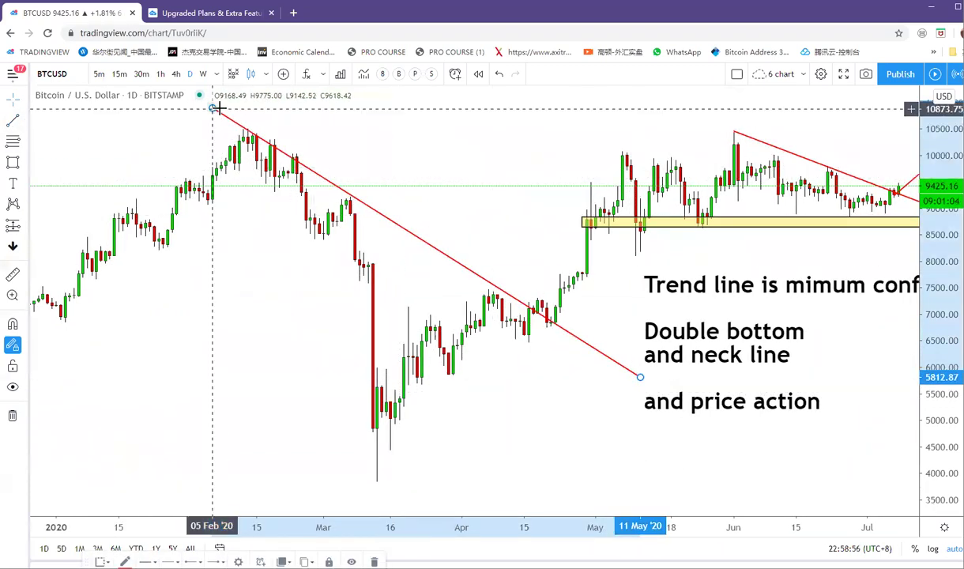
drag(215, 108, 230, 107)
right_click(317, 116)
drag(605, 385, 624, 385)
Trace the March to April 2020 double bottom with four connected trend lines forming a W.
click(14, 120)
click(354, 295)
click(395, 431)
click(415, 304)
click(461, 377)
double_click(500, 289)
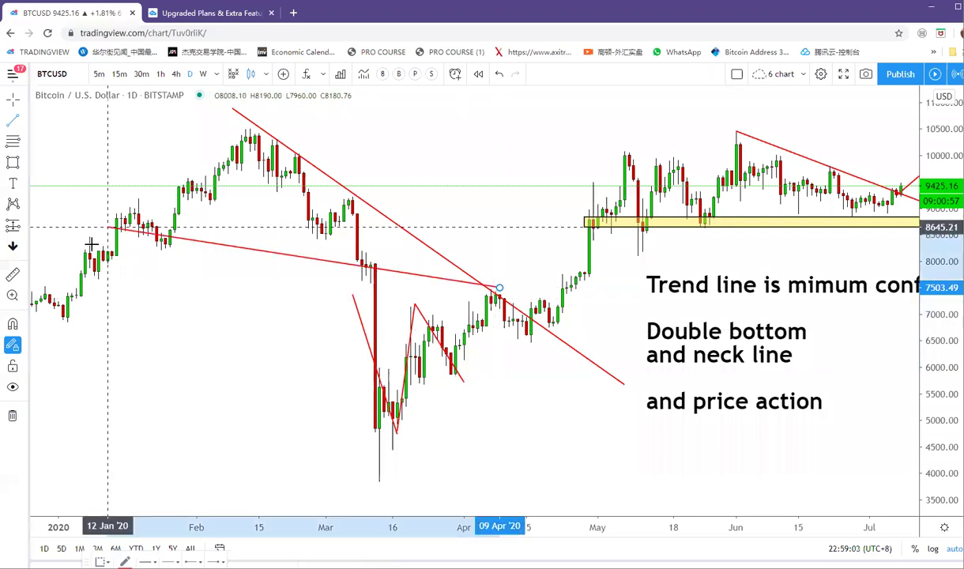
Draw a neckline rectangle at about 7251 to 7624 from 24 February to 6 May 2020.
click(492, 208)
click(298, 281)
click(620, 301)
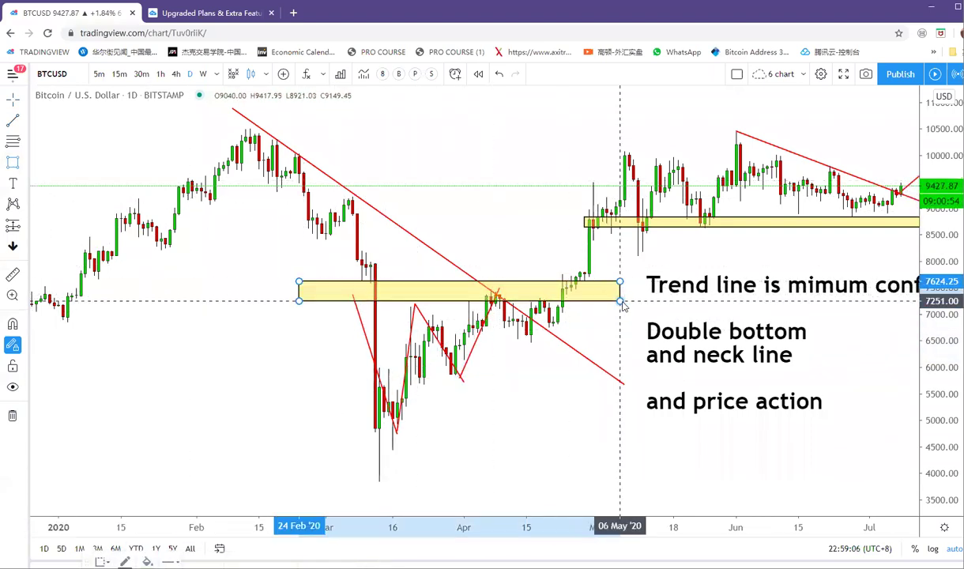
Draw an ellipse around the late-April 2020 candles breaking above the neckline zone.
click(26, 121)
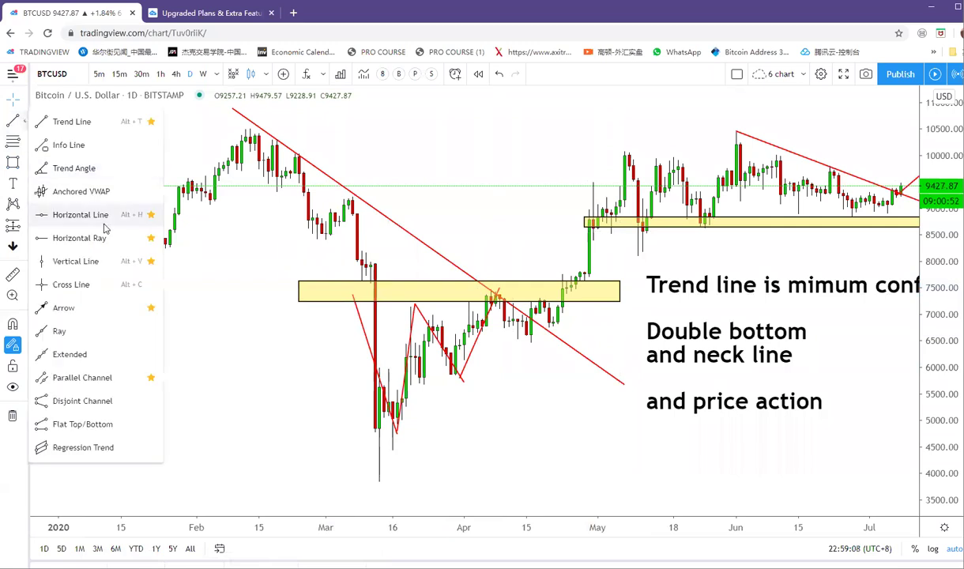
click(24, 162)
click(110, 241)
scroll(515, 223, up, 2)
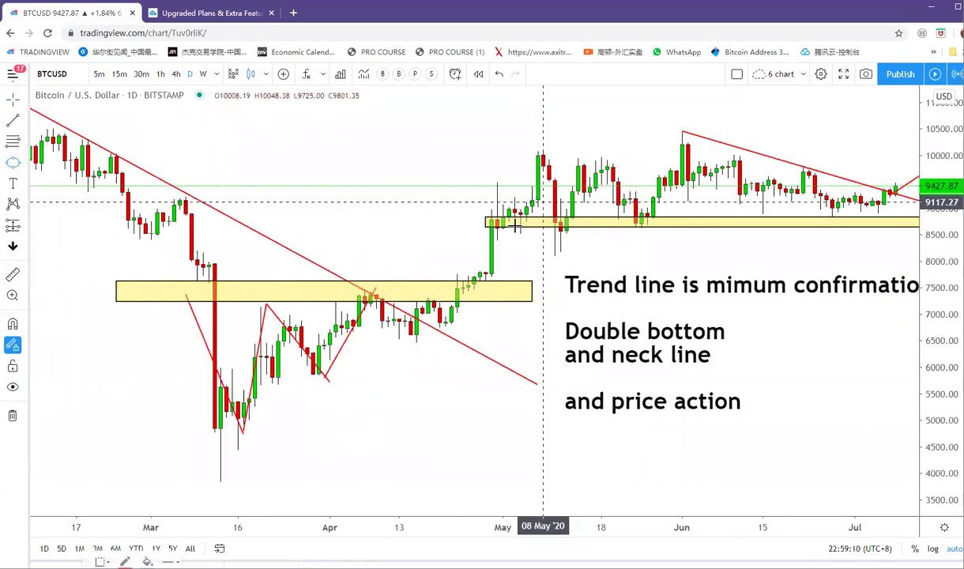
click(434, 272)
click(515, 273)
click(504, 301)
click(506, 352)
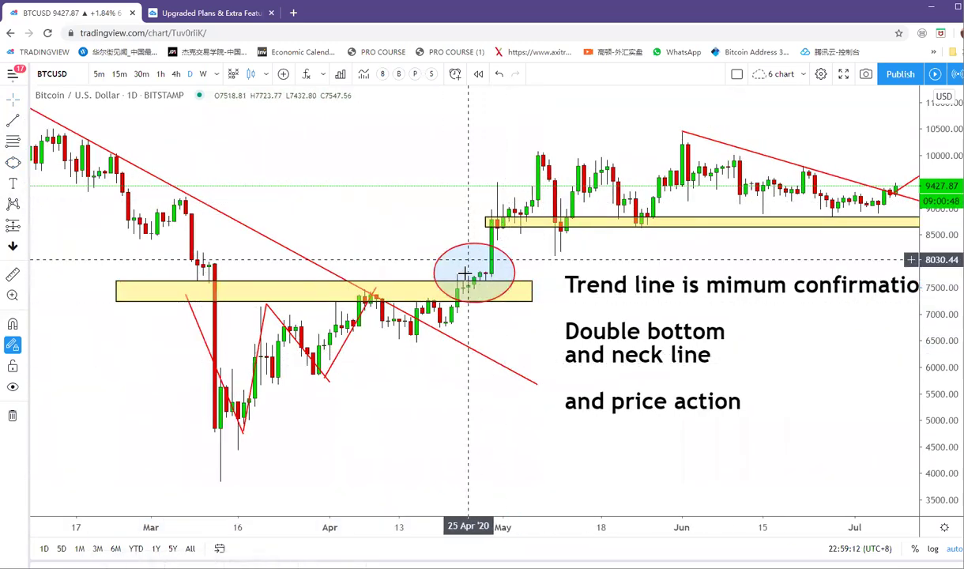
scroll(474, 282, down, 2)
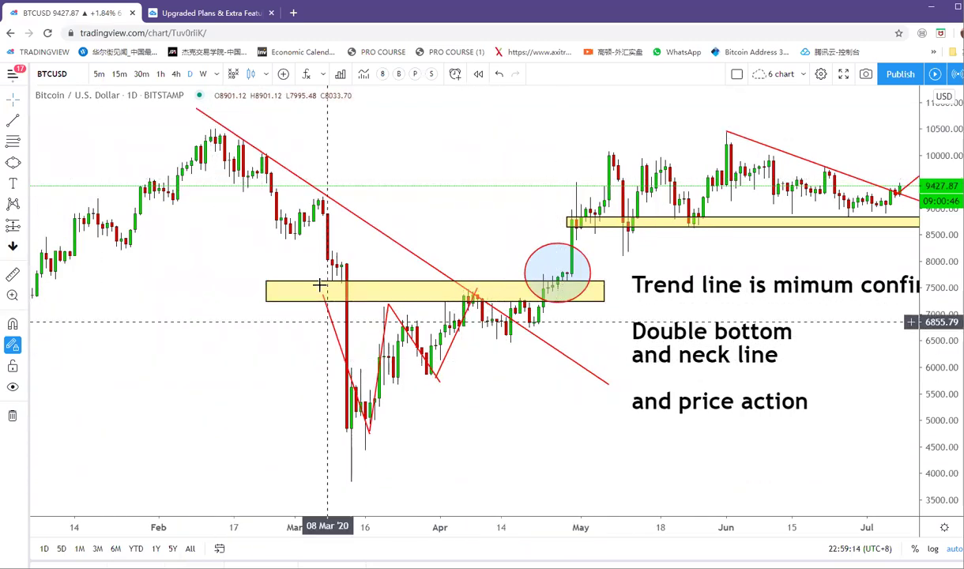
scroll(422, 190, up, 4)
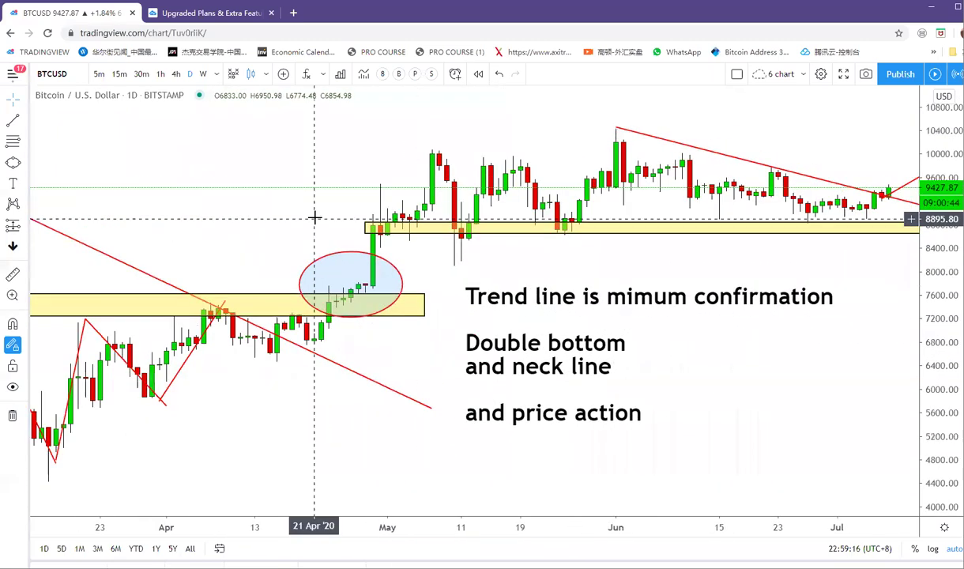
Reposition the trading-rule text note just after the breakout ellipse, beneath the May to July 2020 support zone.
drag(316, 217, 662, 214)
scroll(684, 160, up, 2)
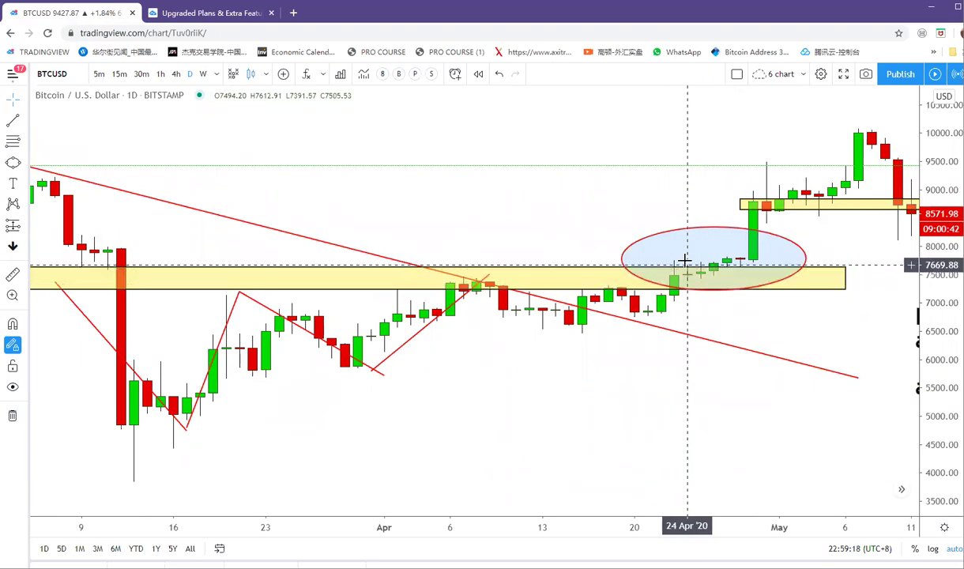
scroll(786, 330, down, 4)
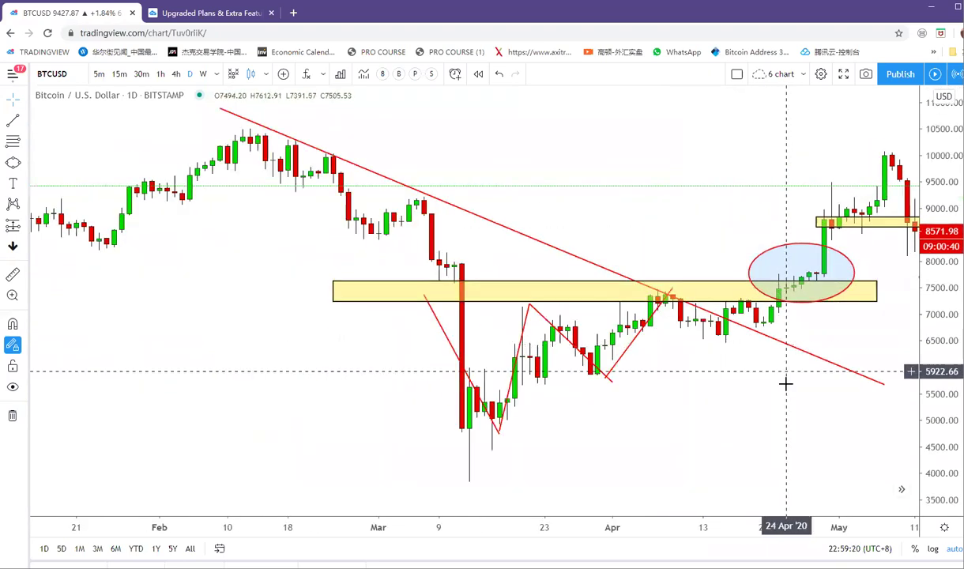
drag(321, 338, 260, 337)
scroll(542, 175, down, 3)
drag(542, 174, 434, 235)
drag(685, 305, 654, 310)
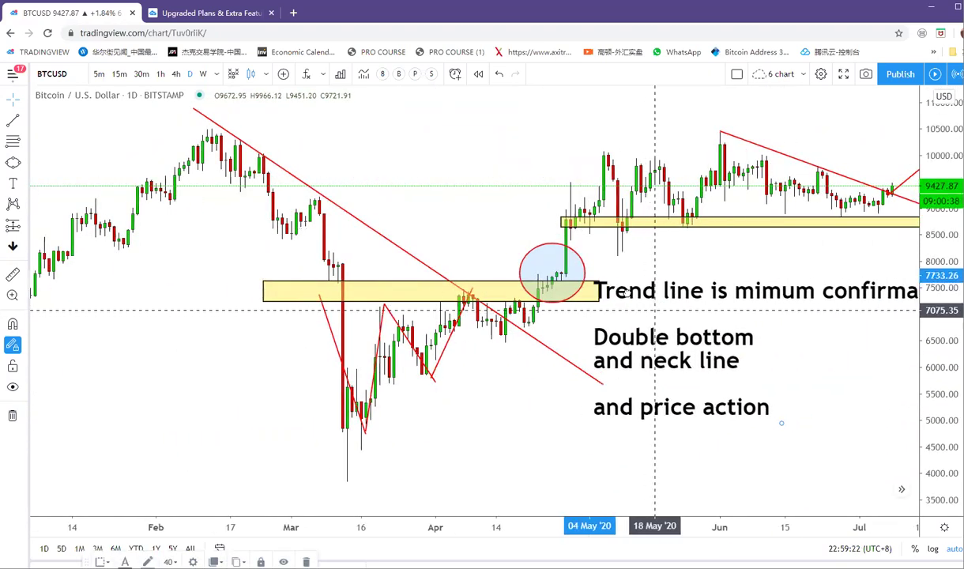
drag(504, 222, 369, 223)
drag(539, 324, 561, 303)
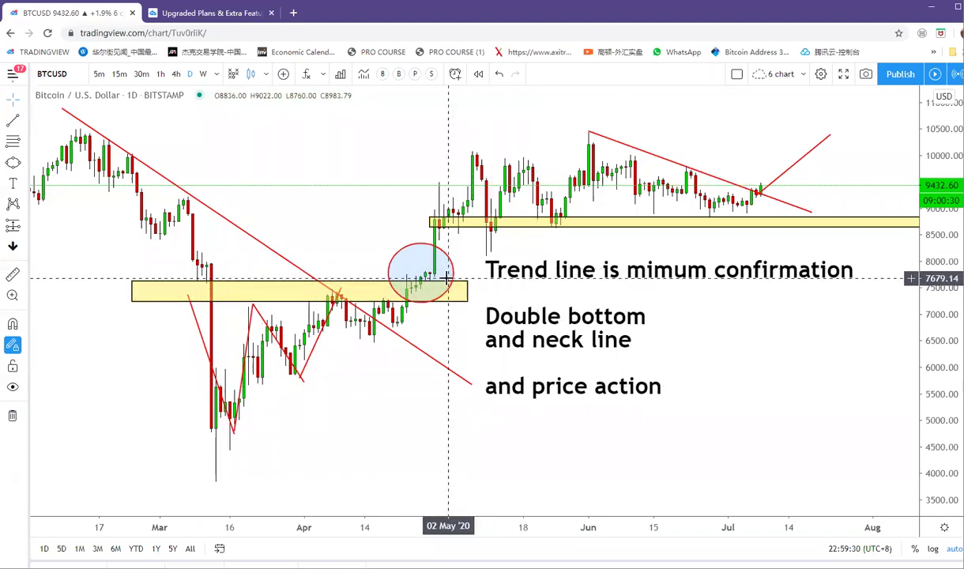
Place a red up-arrow marker just below the ellipse at the late-April 2020 neckline breakout.
click(24, 250)
click(65, 142)
click(434, 302)
Draw a rising arrow from about 7416 on 28 April 2020 to the early June 2020 high.
click(23, 124)
click(65, 123)
click(425, 293)
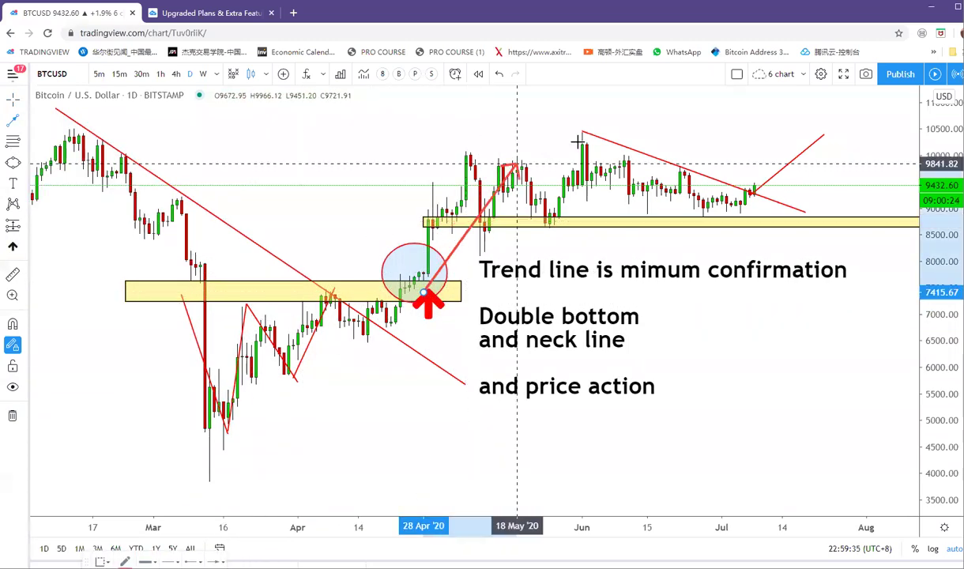
click(516, 120)
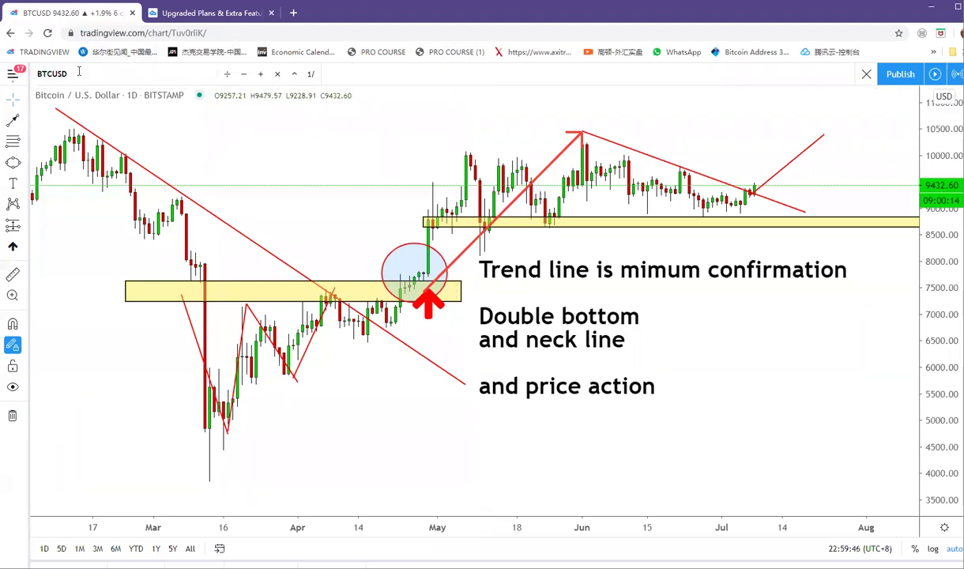
Load the daily chart of BS6 (YZJ Shipbuilding, SGX) and view its price history from 2019 to July 2020.
text(BS6)
key(Return)
scroll(635, 185, down, 5)
scroll(707, 211, up, 5)
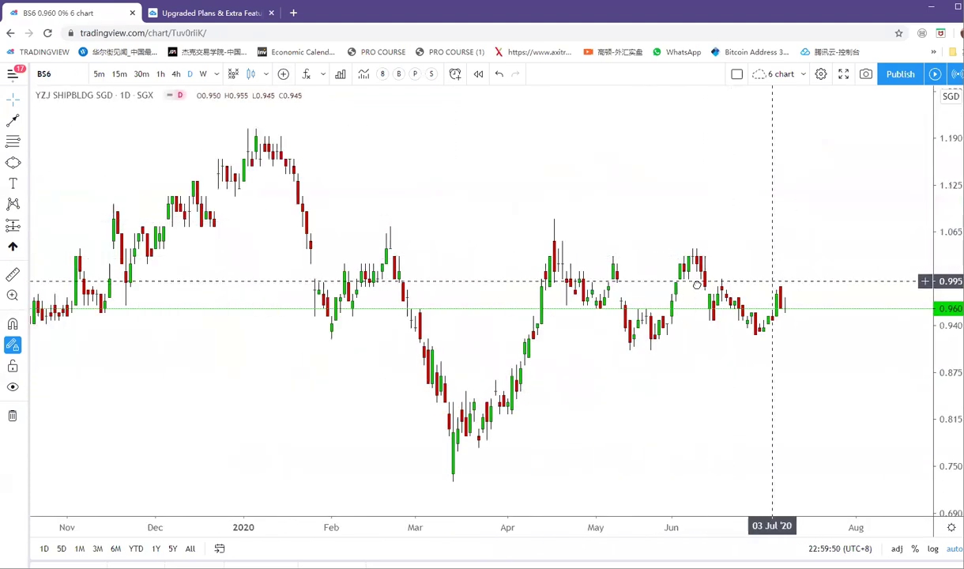
scroll(777, 356, down, 4)
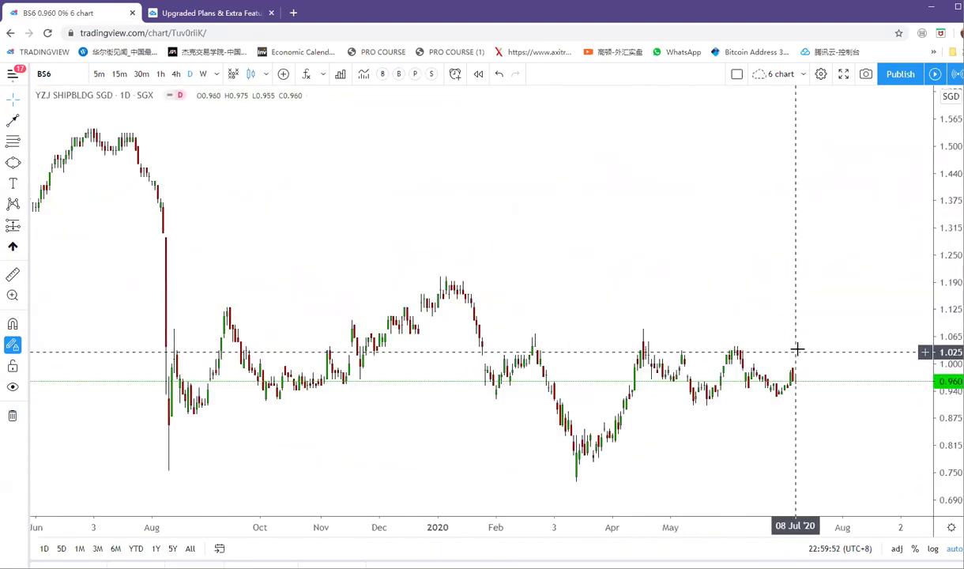
scroll(796, 303, down, 2)
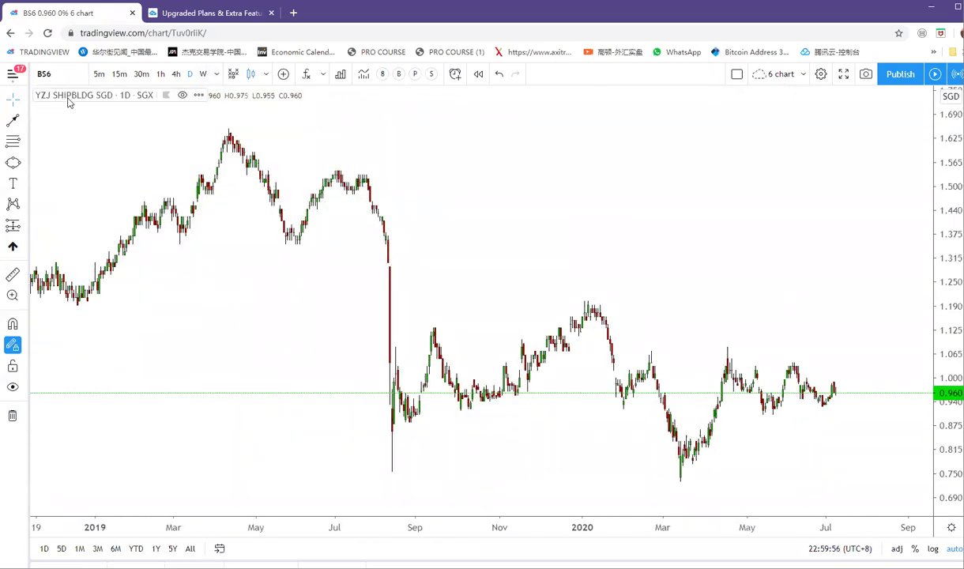
scroll(688, 226, up, 5)
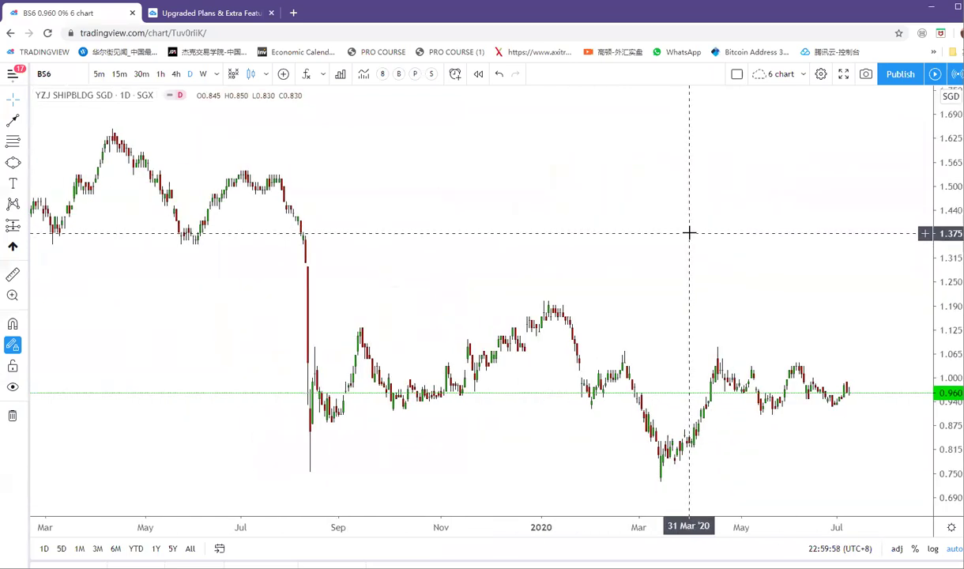
scroll(687, 231, down, 5)
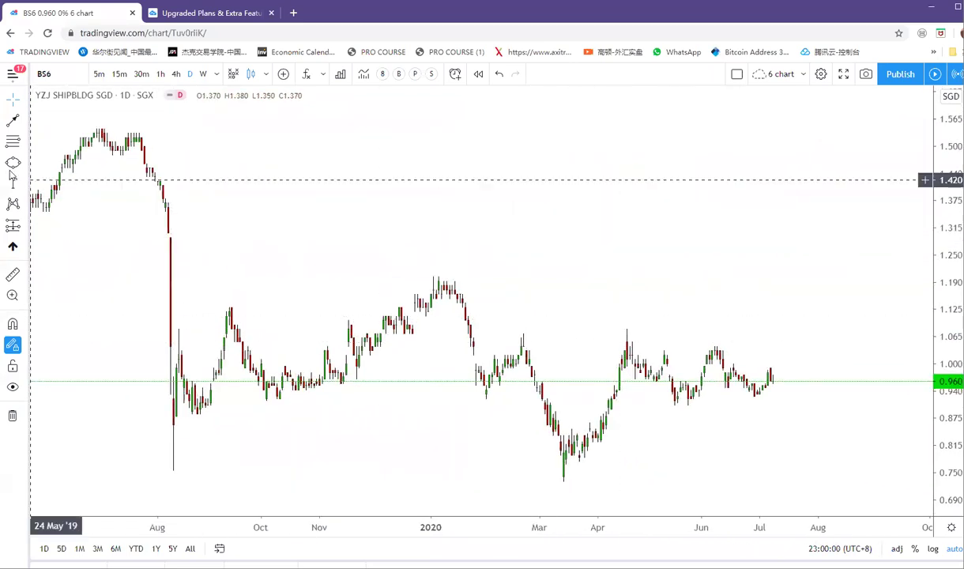
Trace the swings since July 2019 with five connected arrows and project a sixth from 0.905 on 10 July to 1.460 in September 2020.
click(13, 121)
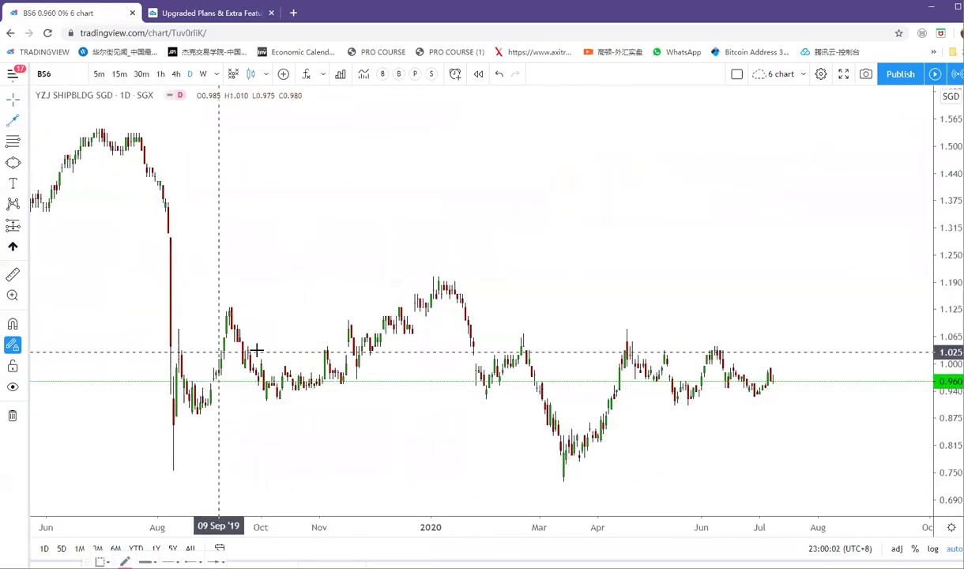
scroll(702, 256, down, 3)
scroll(692, 254, up, 2)
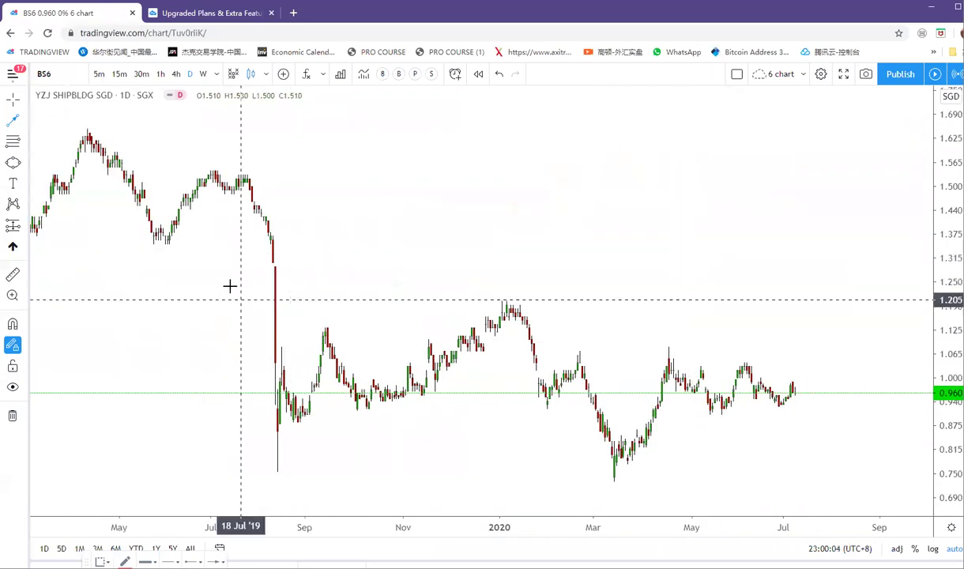
click(222, 254)
mouse_move(311, 465)
mouse_down()
mouse_move(533, 317)
mouse_move(509, 295)
mouse_up()
mouse_move(508, 296)
mouse_down()
mouse_move(553, 394)
mouse_move(626, 487)
mouse_move(644, 372)
mouse_move(680, 343)
mouse_move(792, 407)
mouse_move(837, 329)
mouse_move(882, 204)
mouse_up()
click(697, 301)
click(13, 120)
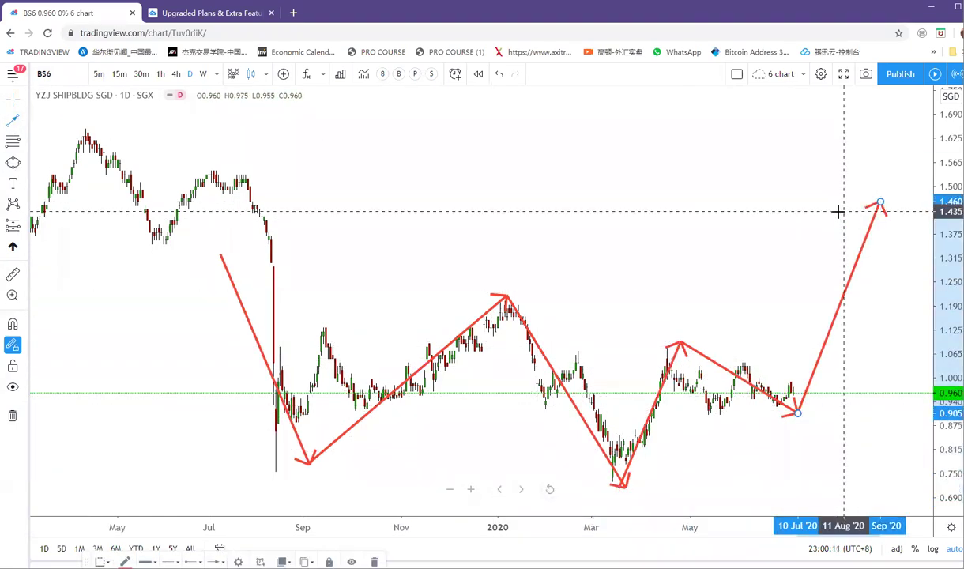
Draw two falling trend lines from mid-April 2020 around the consolidation, the upper from about 1.10 to 0.95, the lower from 0.940 to 0.890.
click(30, 125)
click(64, 121)
scroll(678, 198, up, 4)
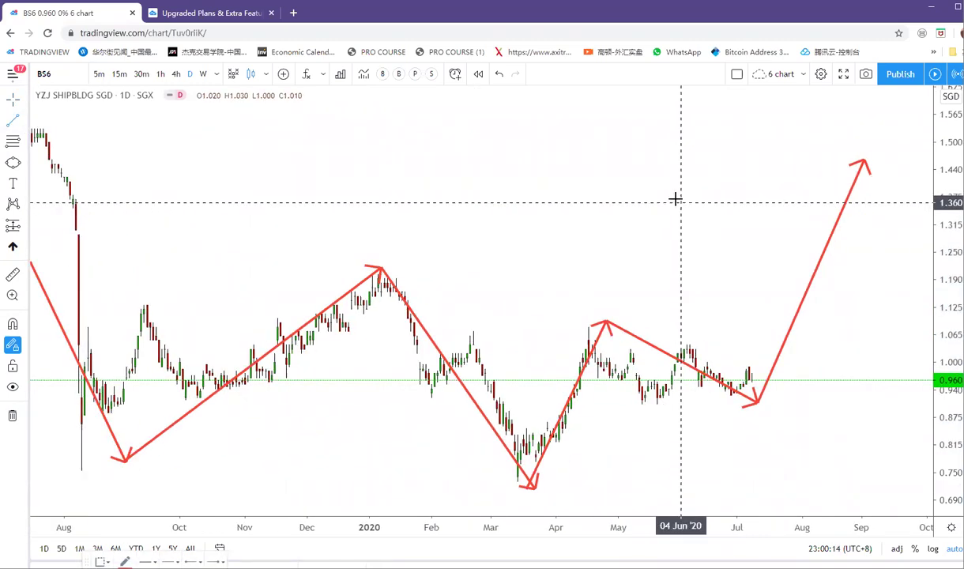
click(556, 207)
click(850, 319)
click(556, 325)
click(812, 361)
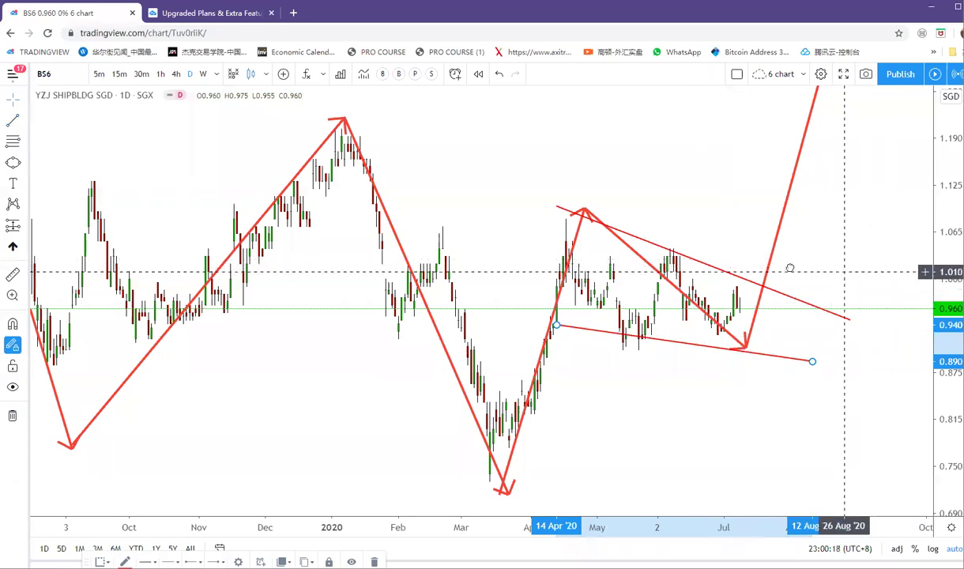
Draw a resistance rectangle at 1.030 to 1.050 from 22 May to 28 September 2020.
drag(790, 268, 787, 268)
click(26, 162)
click(79, 187)
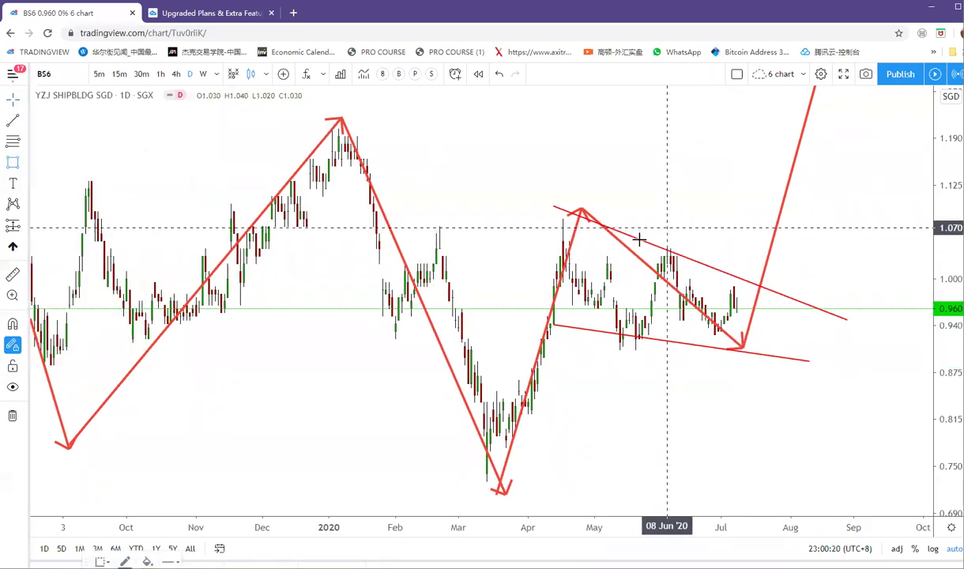
click(637, 239)
click(939, 258)
drag(939, 259, 917, 261)
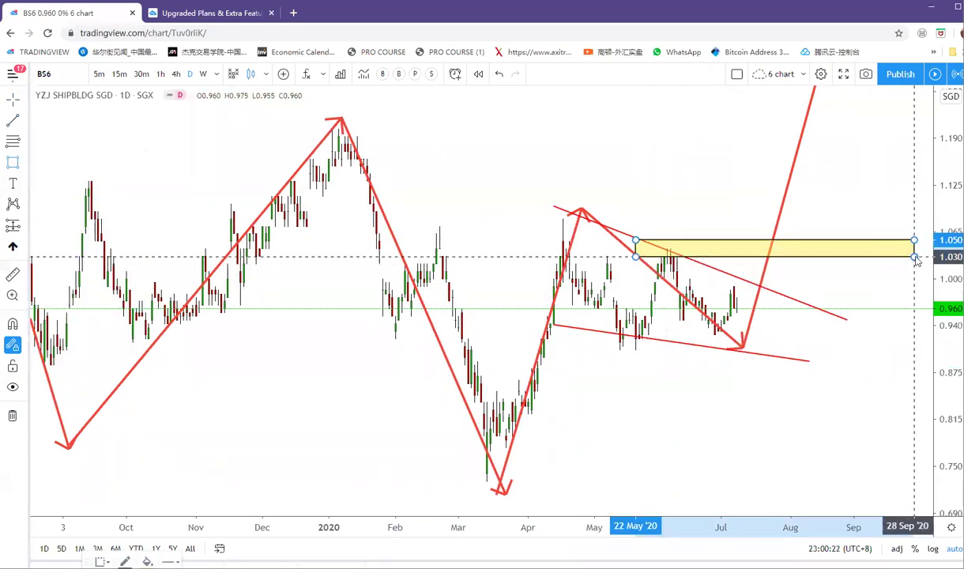
click(852, 288)
Place a red up-arrow marker at the resistance rectangle around late July 2020.
scroll(865, 203, down, 3)
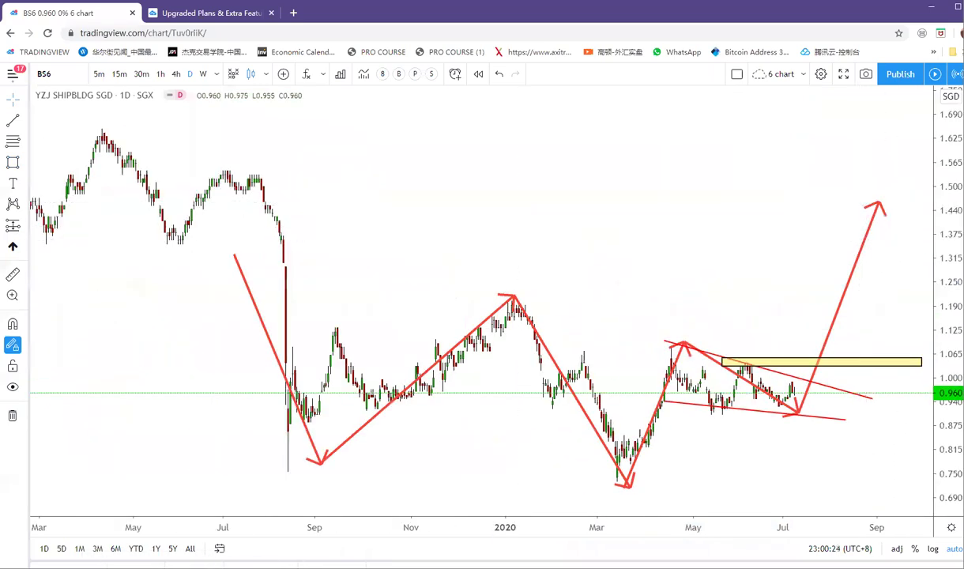
click(826, 368)
click(772, 291)
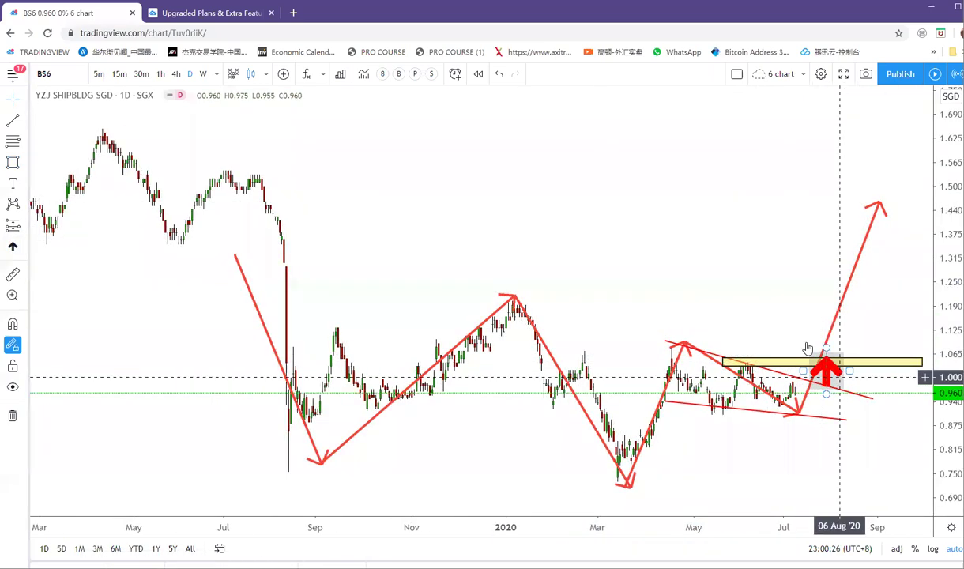
scroll(770, 261, up, 1)
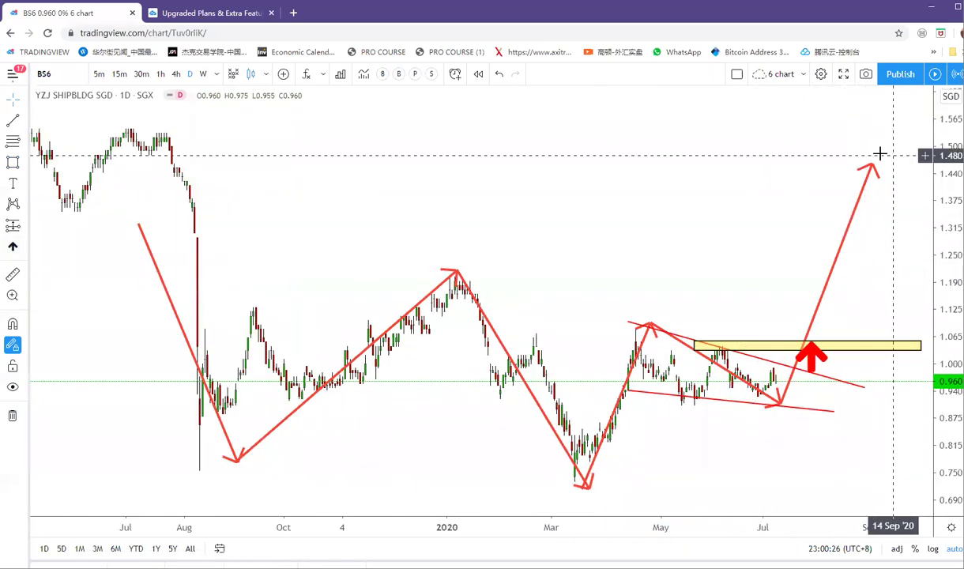
Shorten the projected arrow to end at about 1.10 and draw a second rising arrow from about 1.07 to 1.49.
click(788, 321)
click(28, 118)
click(97, 306)
click(804, 336)
click(917, 147)
scroll(703, 181, down, 3)
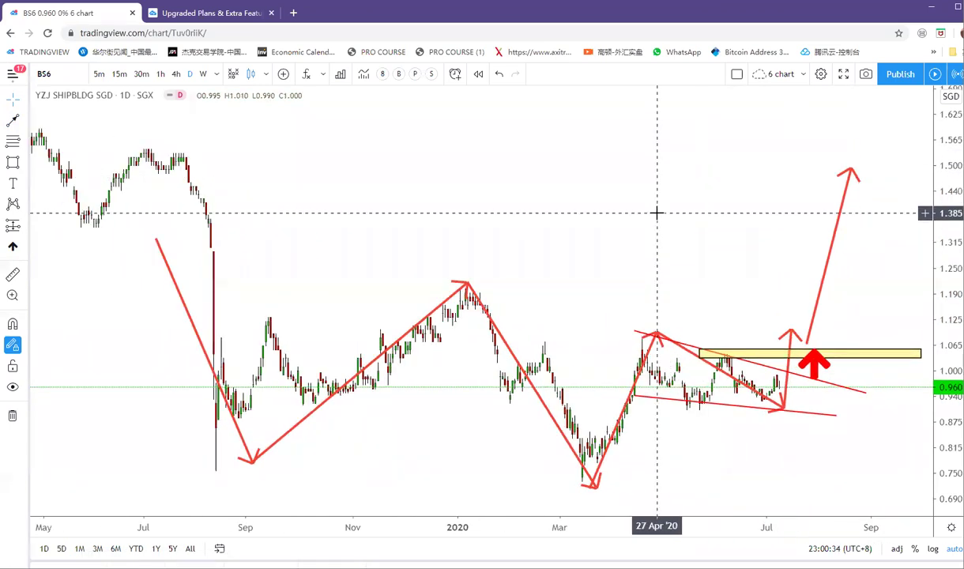
scroll(674, 196, down, 6)
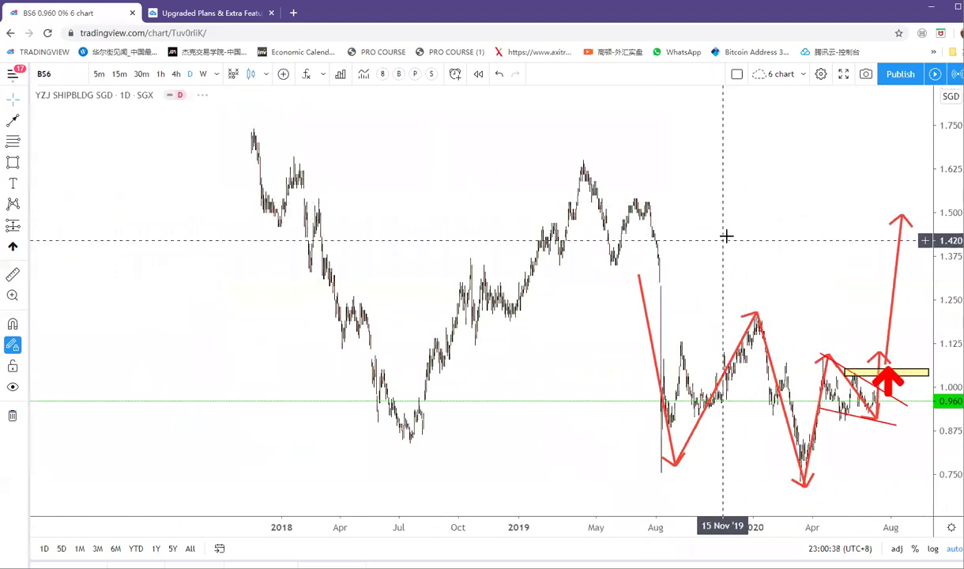
drag(751, 183, 664, 180)
scroll(635, 199, up, 2)
scroll(608, 206, up, 1)
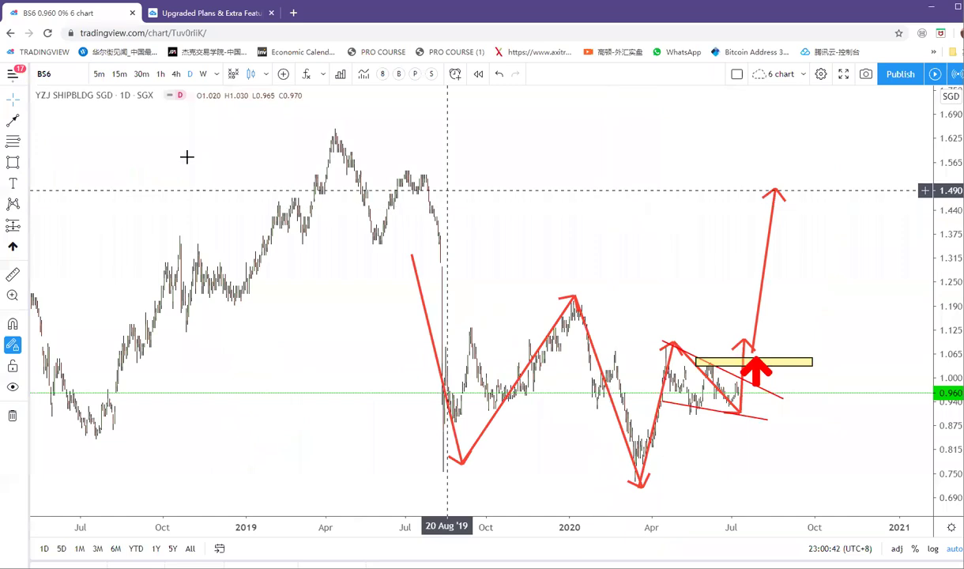
Load the daily chart of BILI (Bilibili) and bring the 2020 uptrend into view.
click(61, 74)
text(BILI)
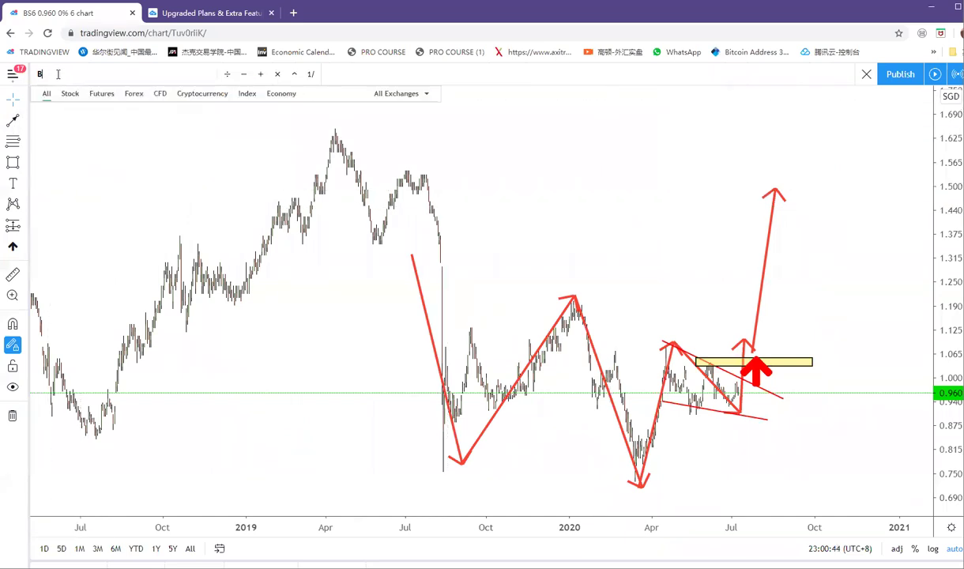
key(Return)
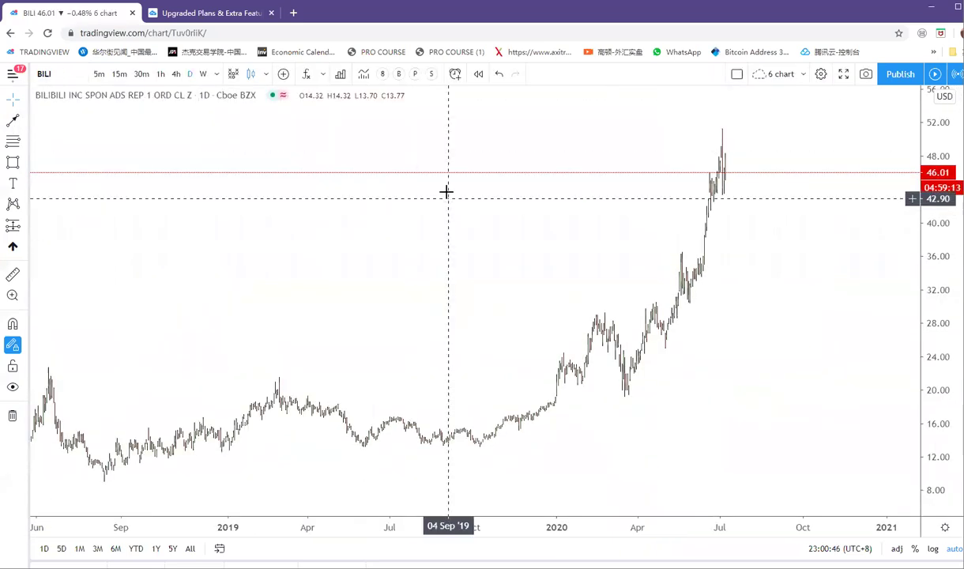
scroll(436, 170, up, 5)
drag(625, 286, 791, 358)
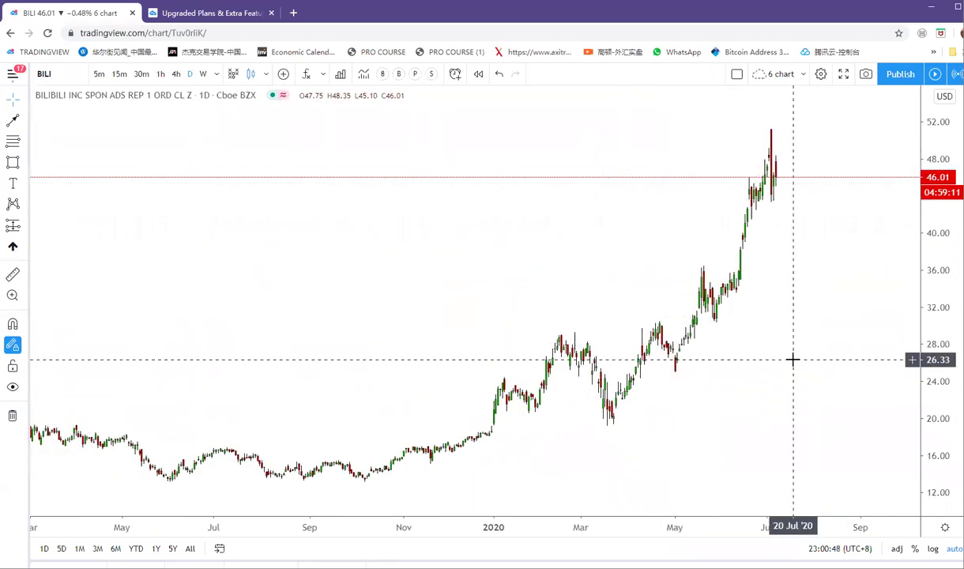
scroll(833, 301, up, 1)
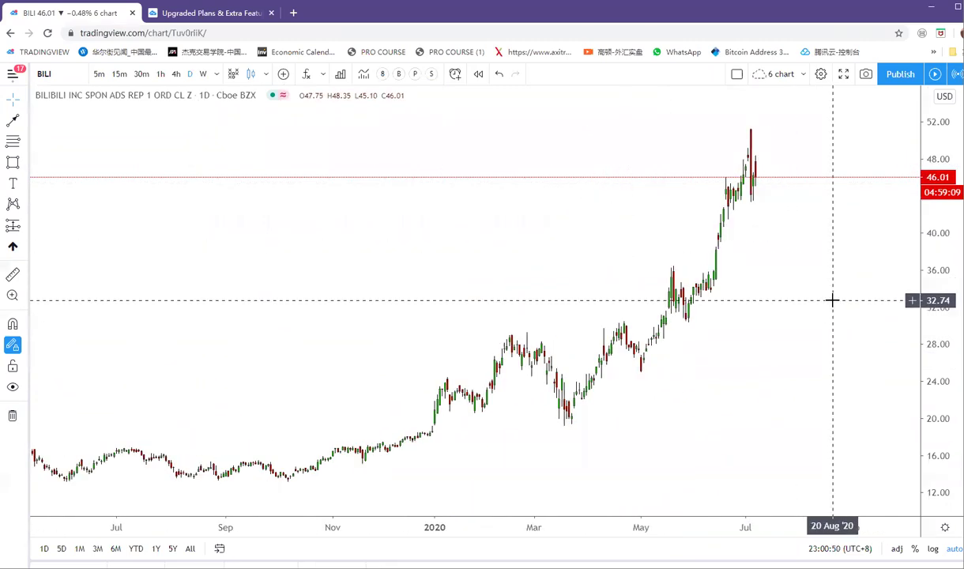
Draw a support rectangle at about 41.9 to 42.96 from 27 May to 30 September 2020.
click(13, 162)
scroll(788, 215, up, 3)
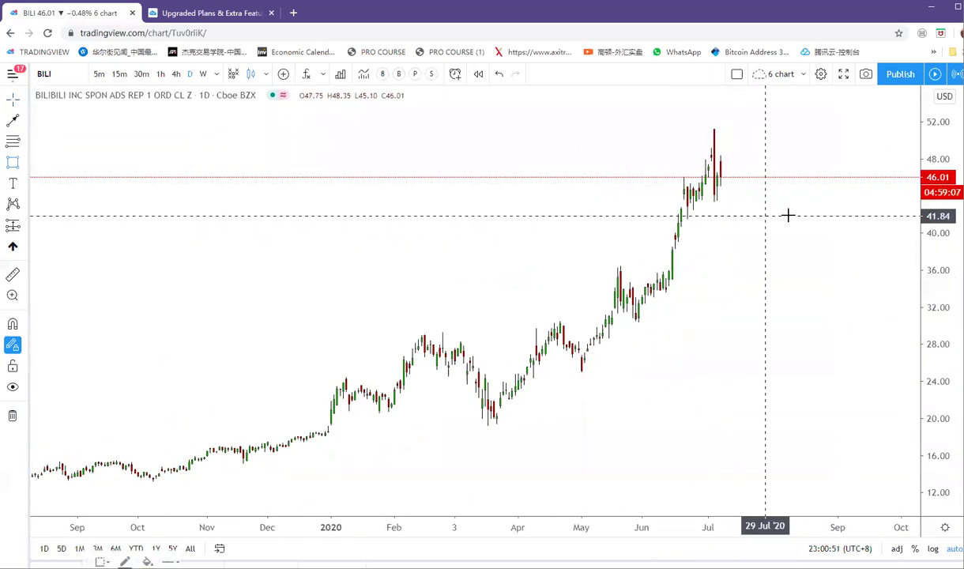
click(617, 206)
mouse_move(887, 232)
mouse_down()
mouse_move(900, 215)
mouse_move(889, 215)
mouse_up()
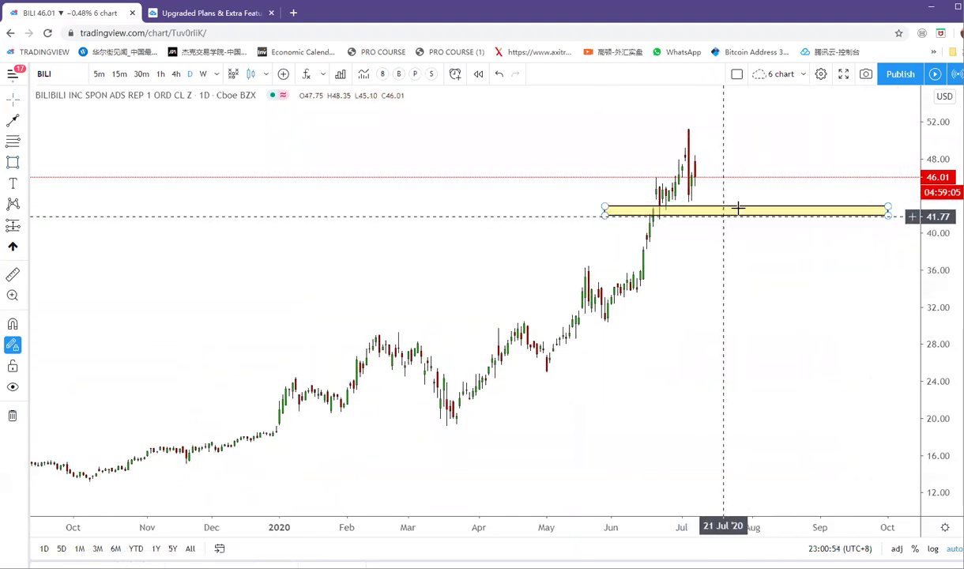
scroll(646, 304, up, 3)
click(484, 229)
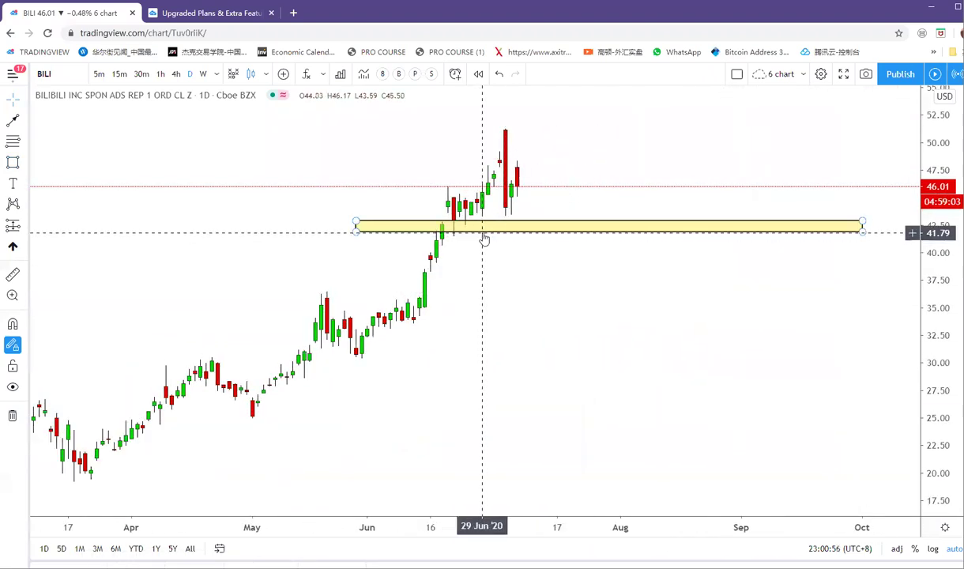
Draw three short upward arrows at the June and July 2020 candle lows touching the support rectangle.
click(12, 121)
click(552, 229)
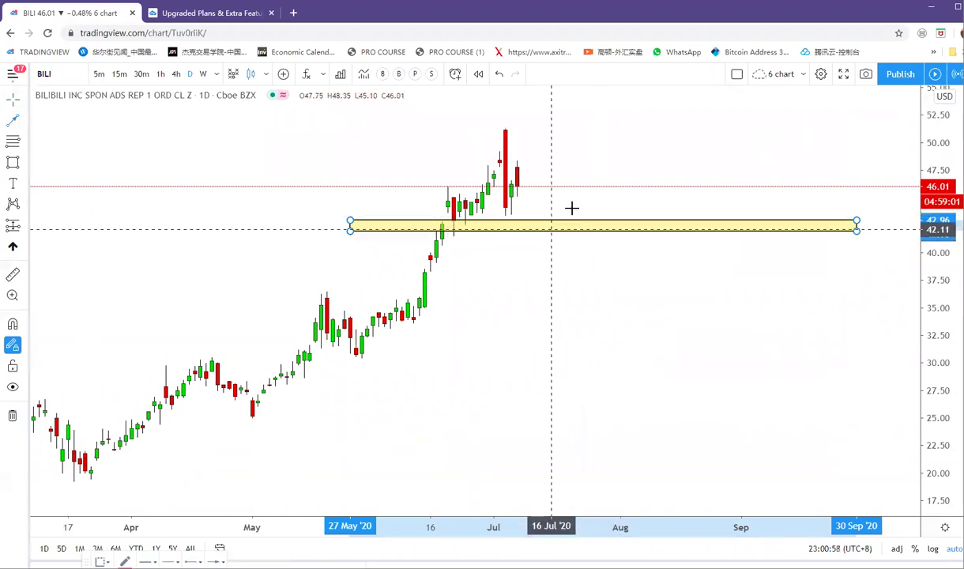
click(13, 120)
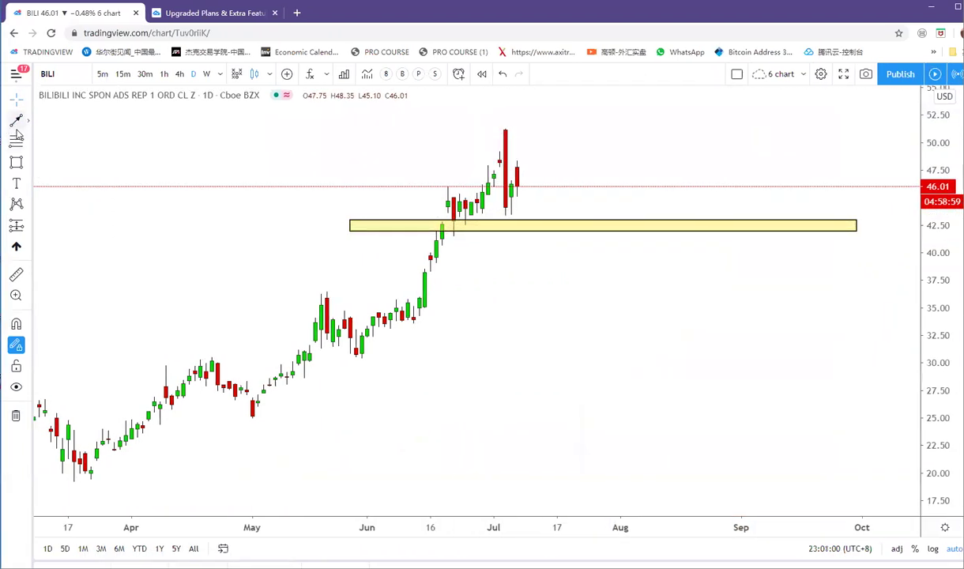
scroll(444, 239, up, 2)
click(353, 305)
click(361, 254)
click(381, 297)
click(376, 253)
click(403, 289)
click(417, 239)
key(Escape)
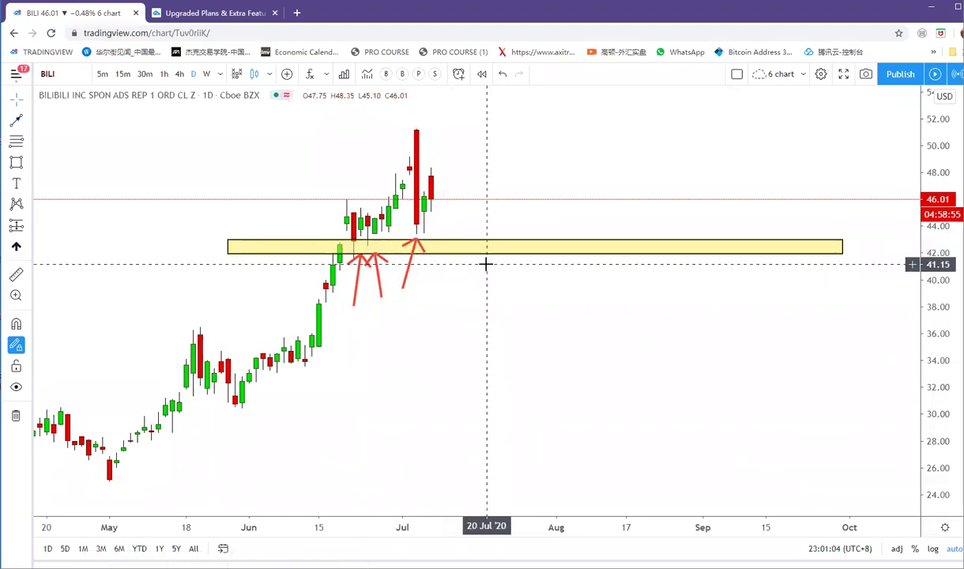
scroll(712, 336, down, 5)
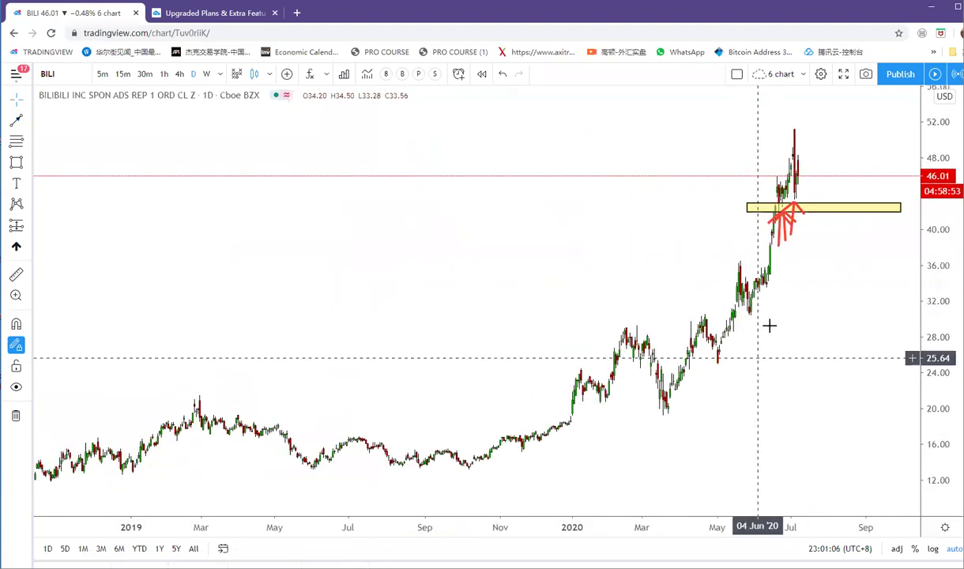
Switch to the MetaTrader terminal and examine XAUUSD on the H1, M15 and M5 timeframes and GBPUSD on H4 and H1.
scroll(762, 320, down, 1)
scroll(828, 332, up, 3)
scroll(738, 346, up, 4)
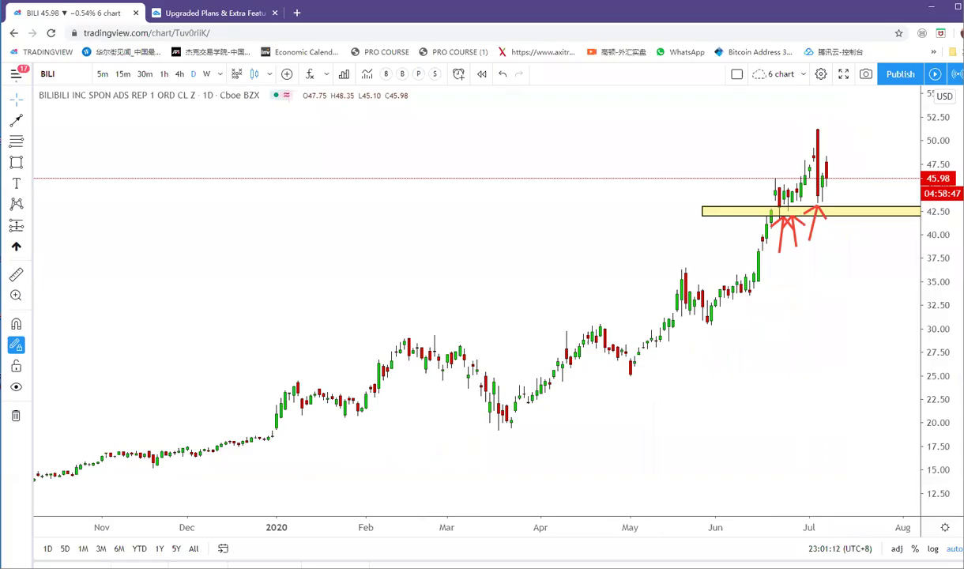
key(alt+Tab)
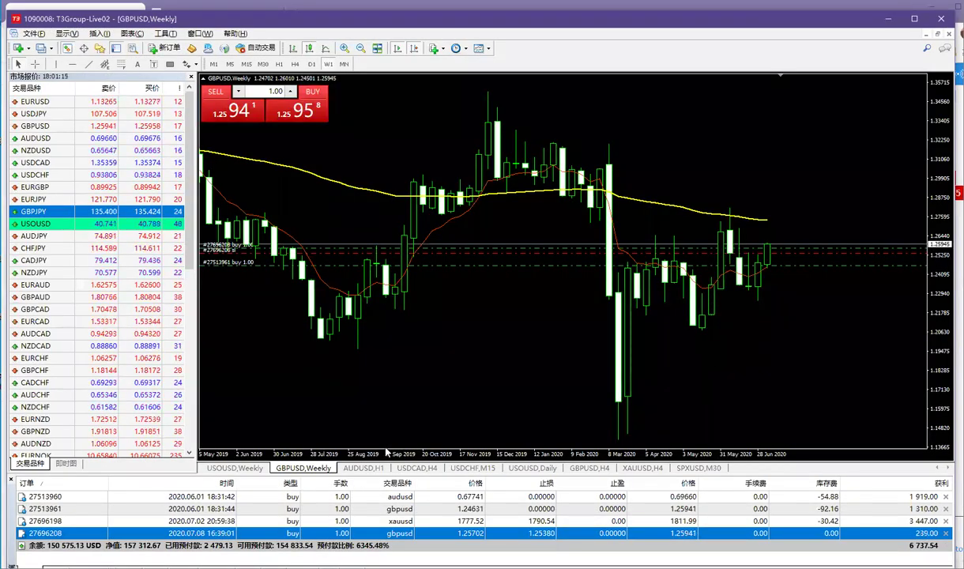
click(661, 471)
click(279, 64)
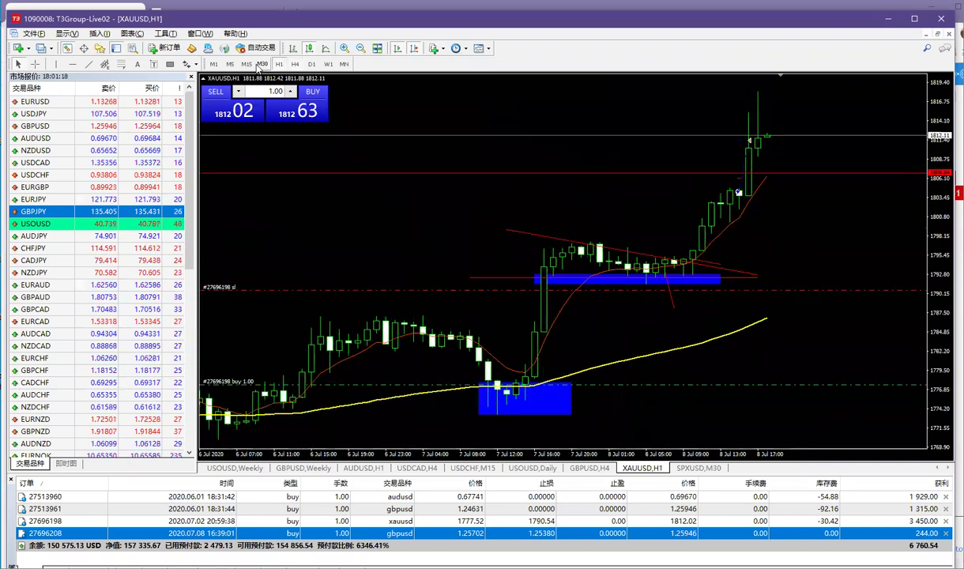
click(247, 64)
click(230, 64)
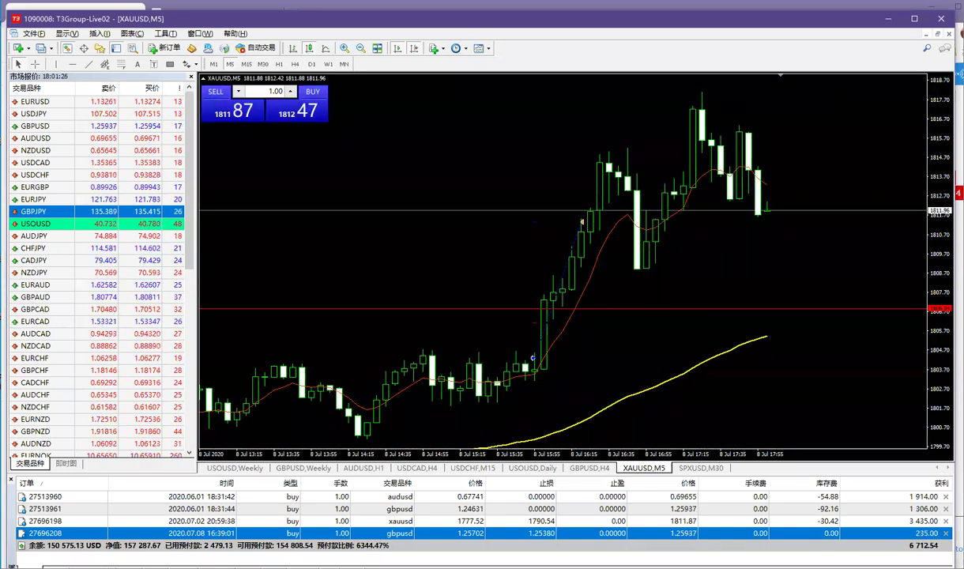
click(279, 64)
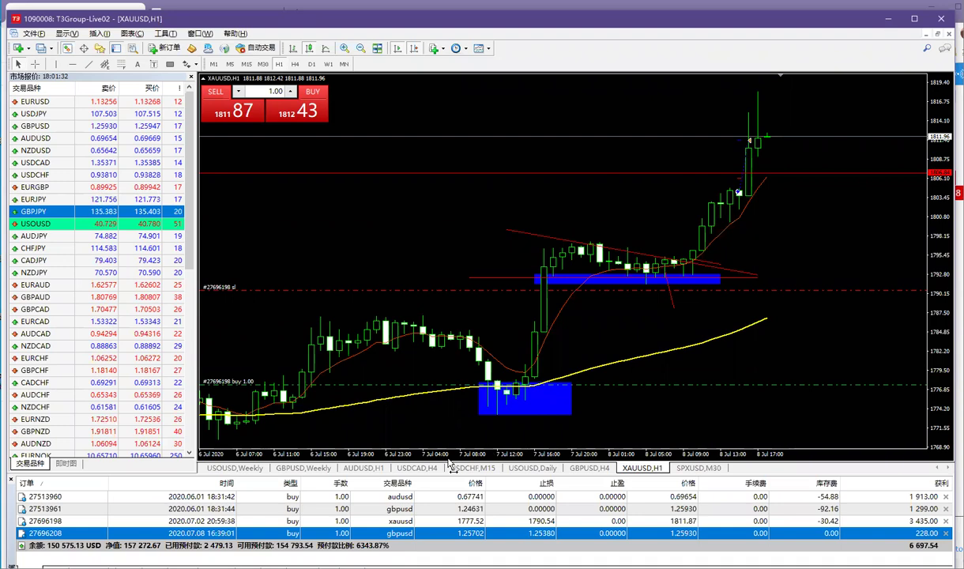
click(589, 468)
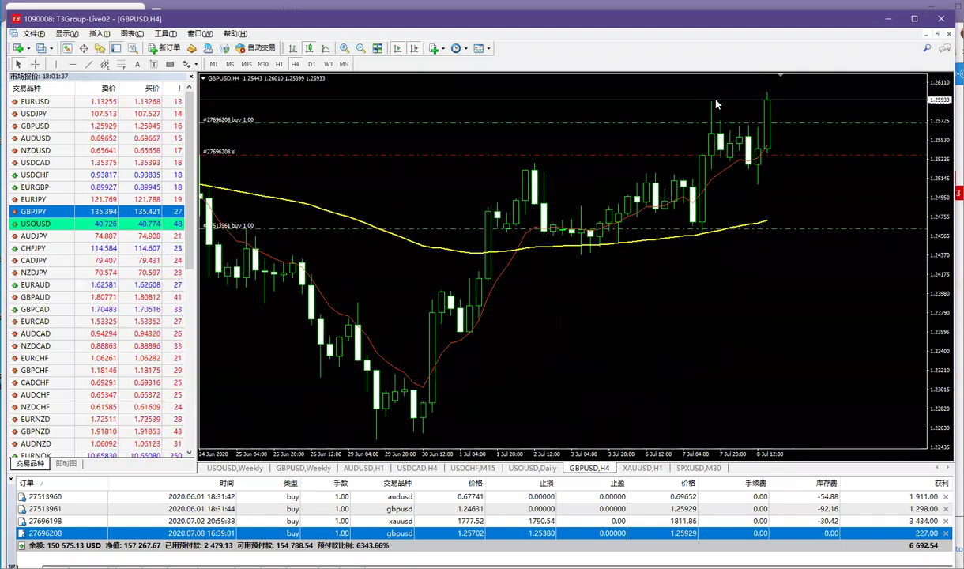
click(279, 64)
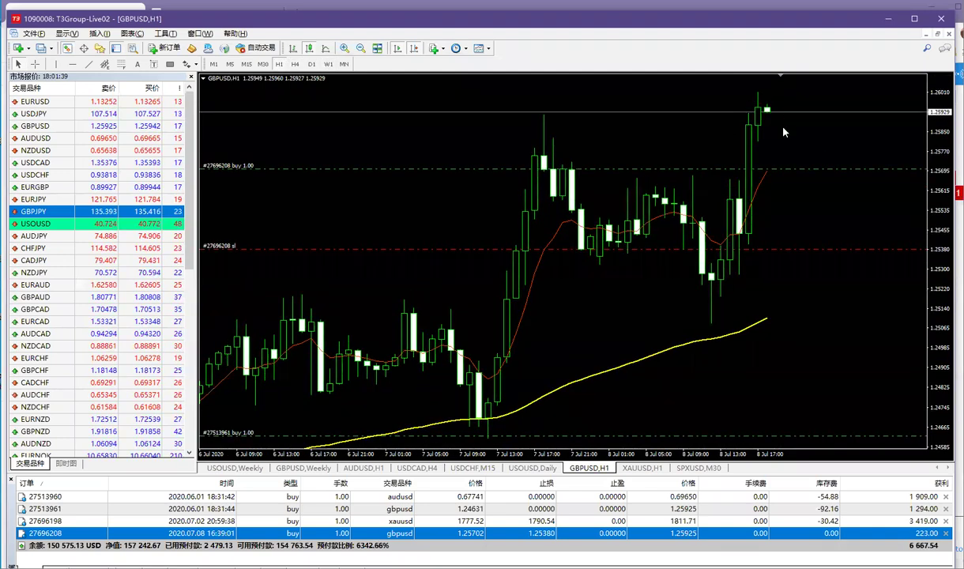
Show USDCHF on the daily timeframe and draw a zone rectangle at about 0.942 to 0.944 across the June and July 2020 candles.
click(473, 468)
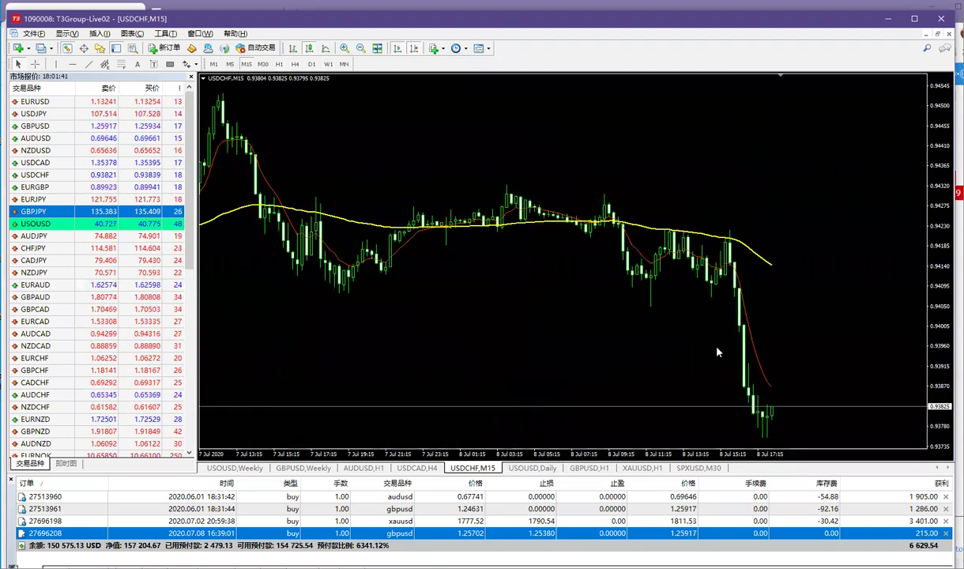
click(328, 64)
click(313, 64)
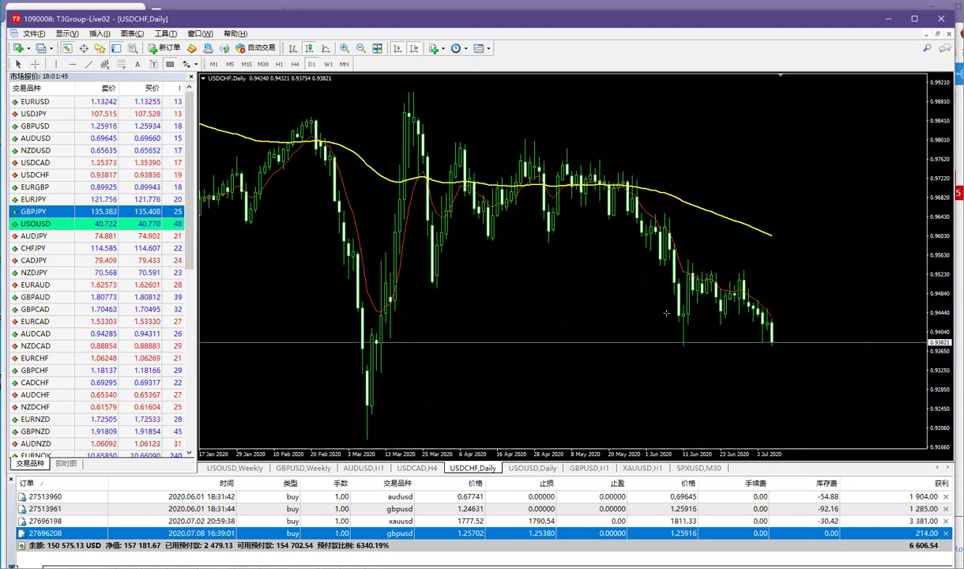
drag(669, 315, 841, 325)
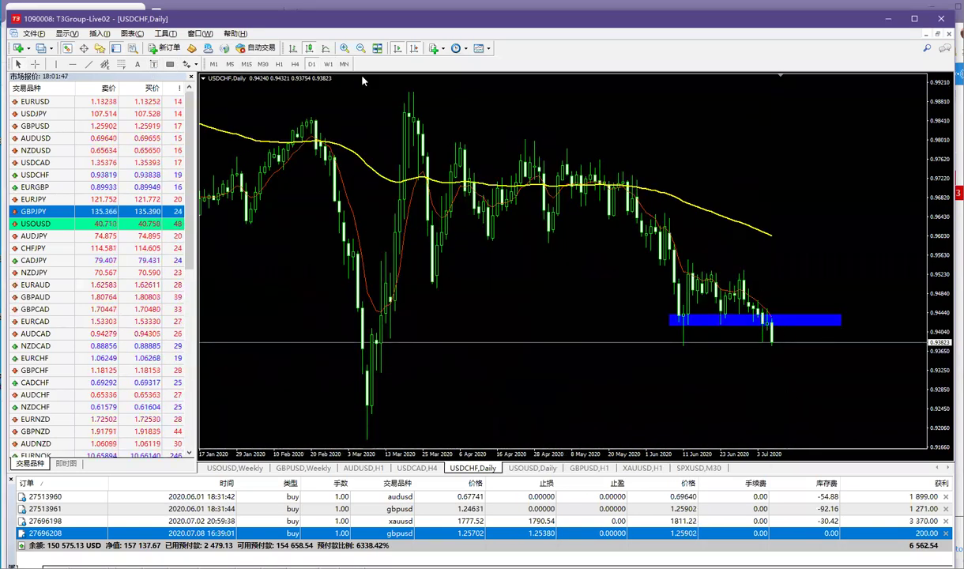
Load AUDUSD from its open order into the daily chart and draw a rectangle at about 0.692 to 0.694 over the July 2020 candles.
mouse_move(354, 521)
mouse_down()
mouse_move(399, 503)
mouse_move(536, 333)
mouse_up()
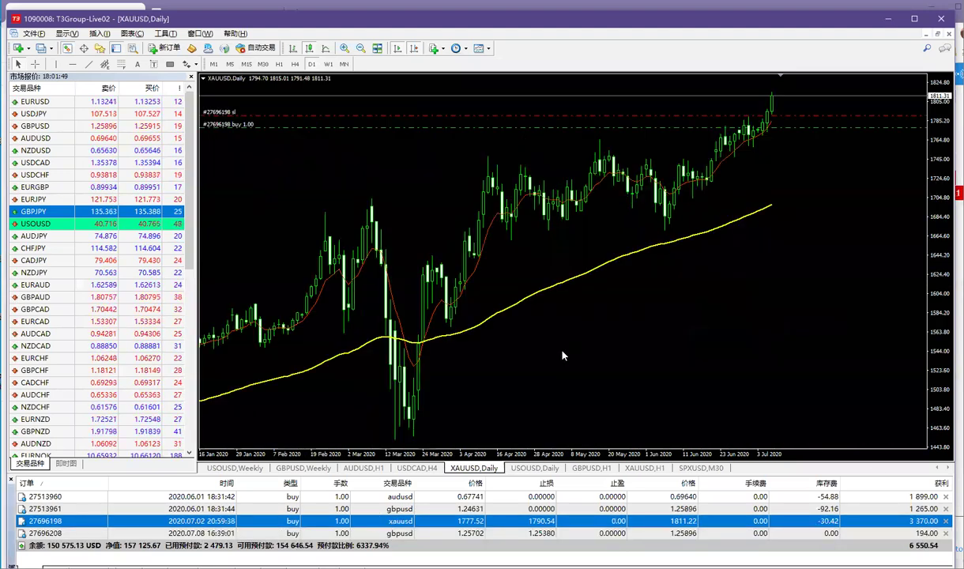
click(466, 497)
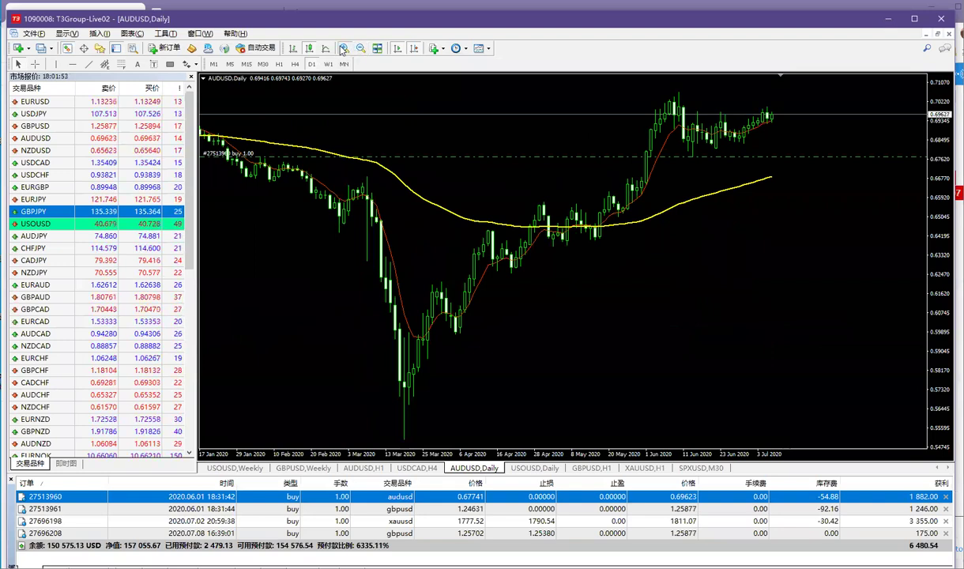
click(343, 49)
click(169, 64)
drag(721, 143, 822, 152)
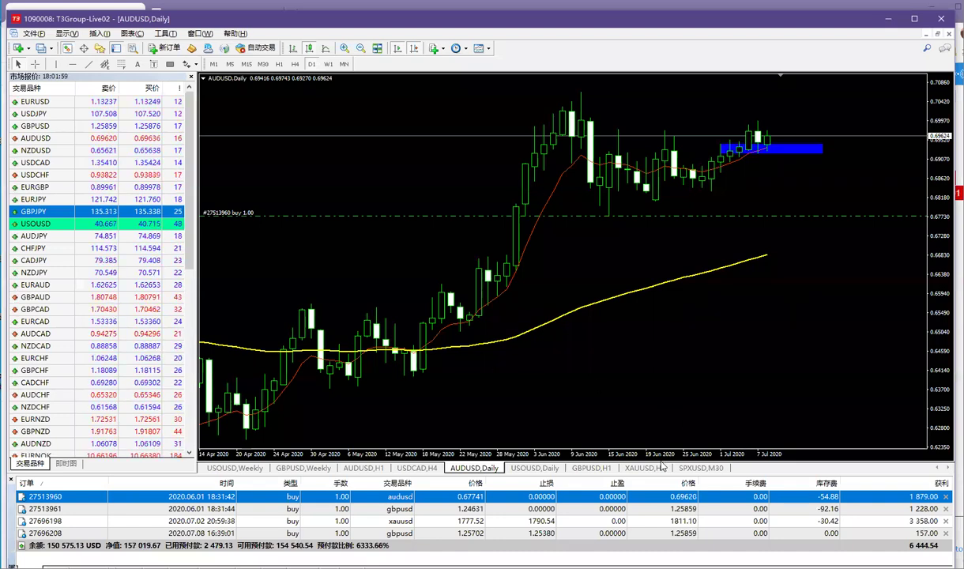
On the weekly GBPUSD chart, set take-profits of 1.30912 on the buy order opened at 1.25702 and 1.39594 on the one opened at 1.24631.
click(591, 468)
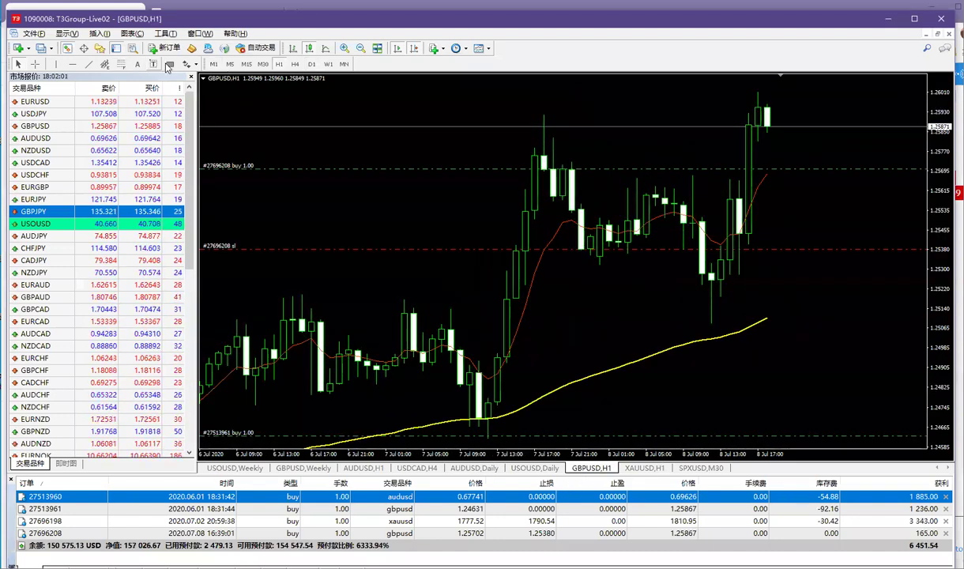
click(168, 65)
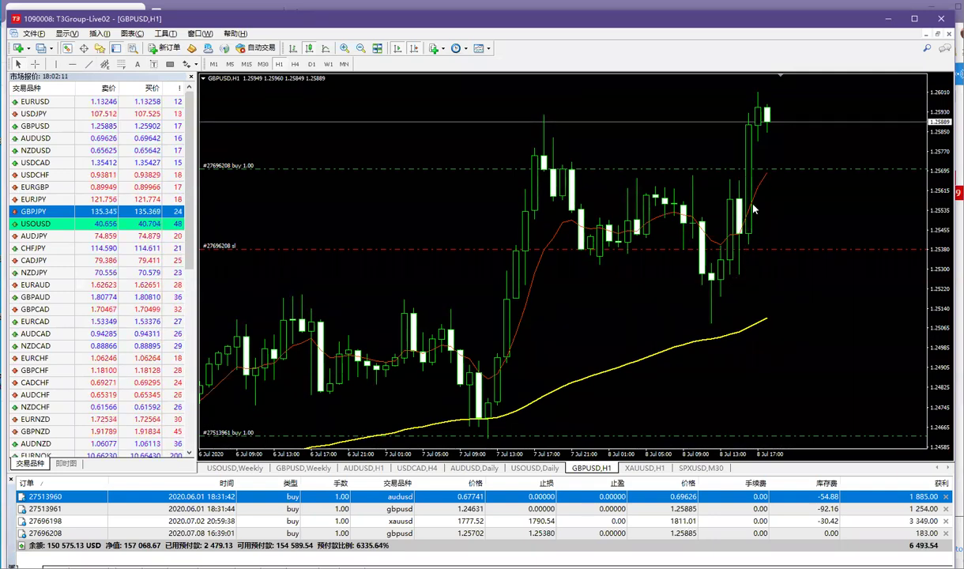
click(360, 48)
click(360, 48)
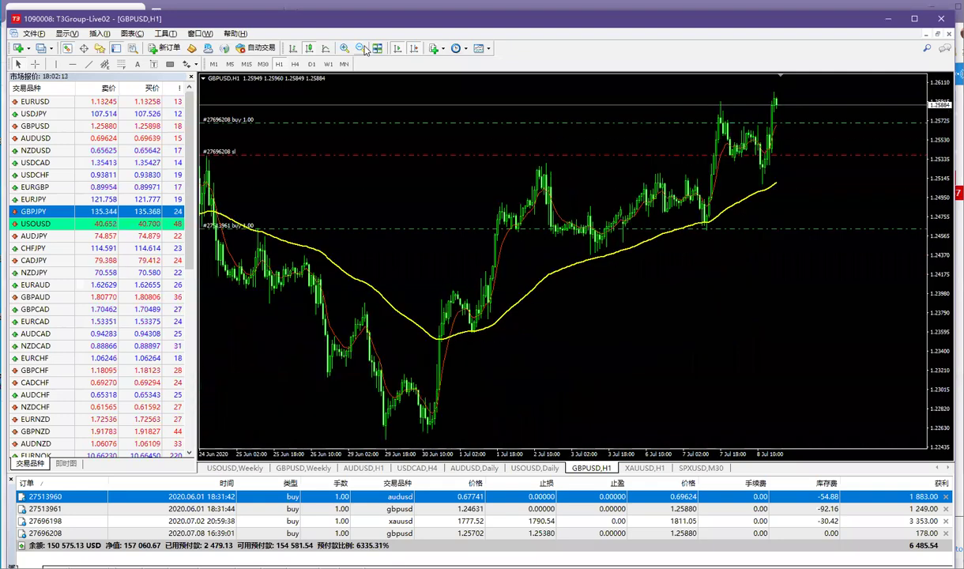
click(326, 65)
click(310, 65)
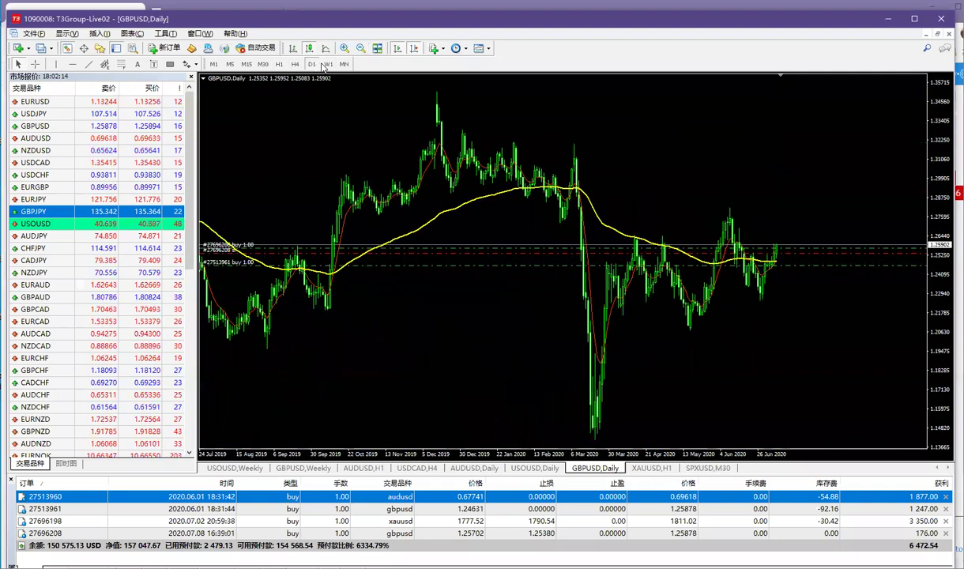
click(327, 64)
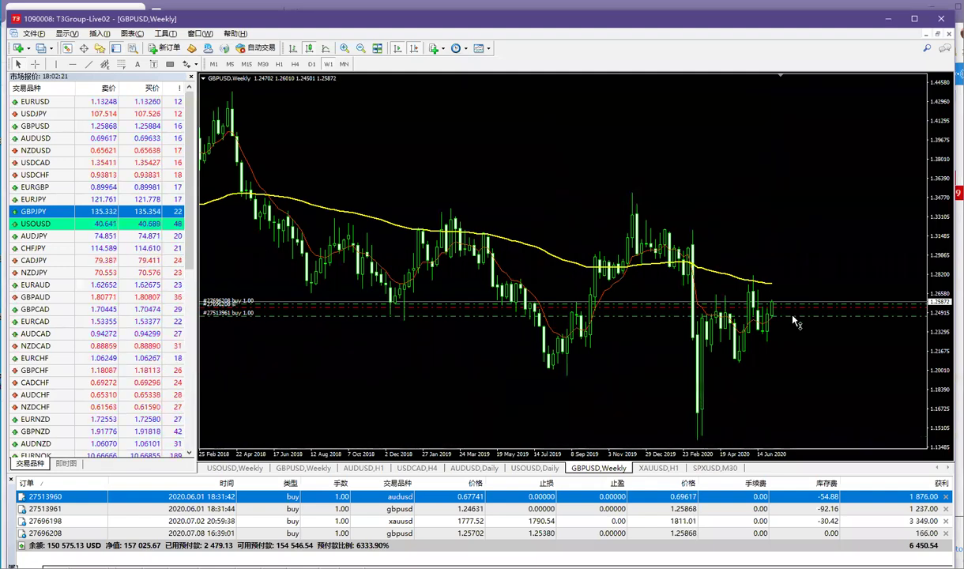
drag(799, 303, 802, 247)
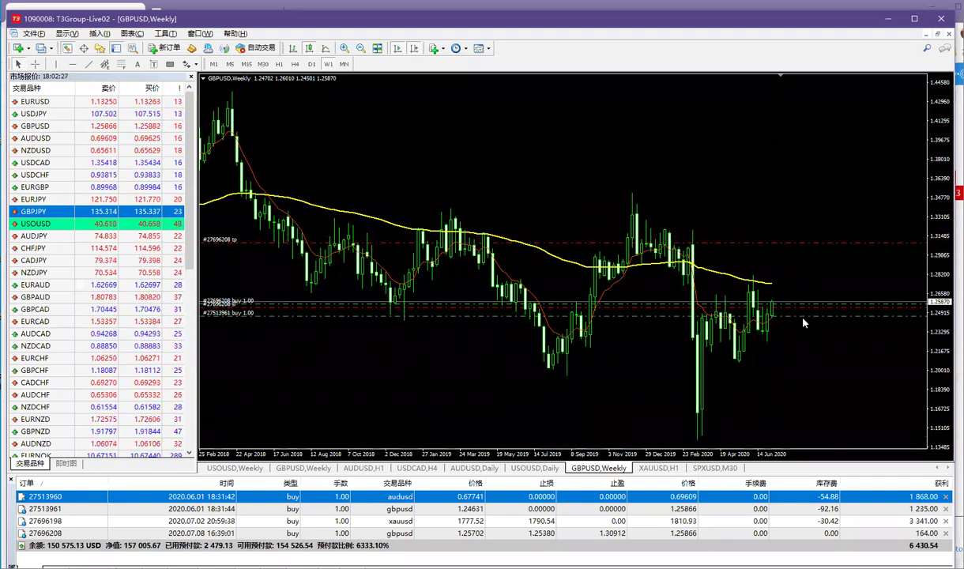
drag(805, 320, 801, 143)
click(361, 48)
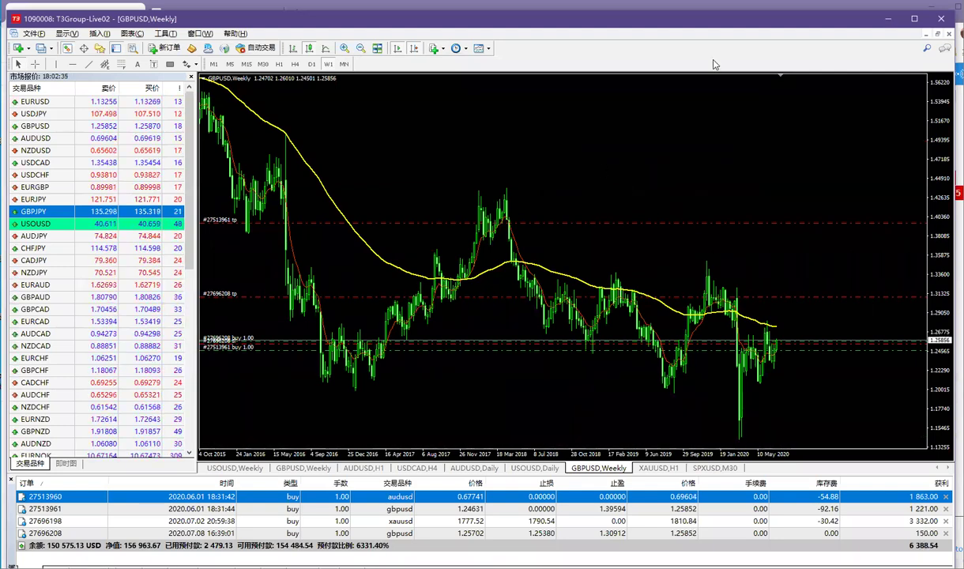
Return to the daily BILI chart in TradingView and remove the support rectangle and the arrows.
click(888, 18)
scroll(465, 233, up, 3)
scroll(479, 195, down, 7)
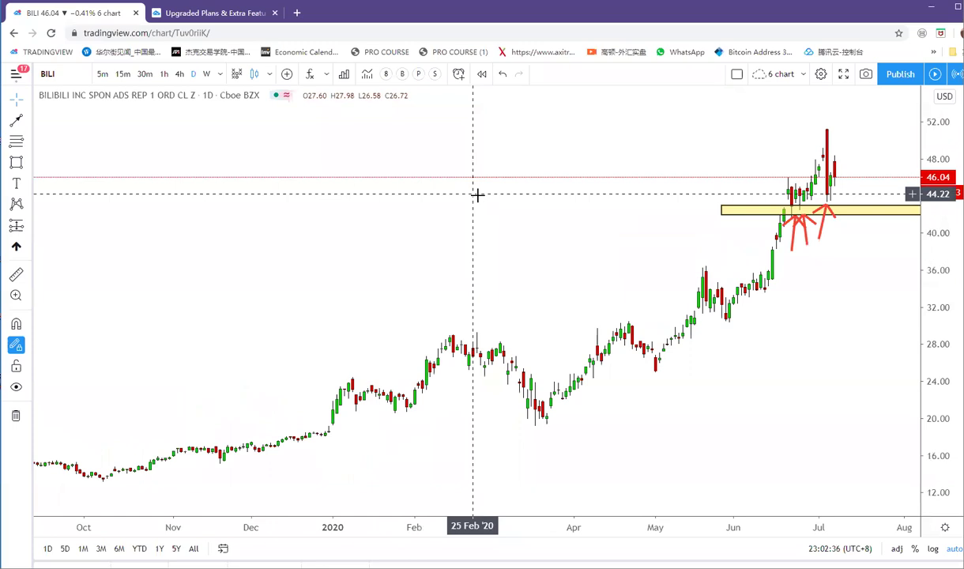
scroll(536, 205, up, 1)
drag(524, 207, 309, 221)
drag(417, 256, 497, 261)
click(16, 416)
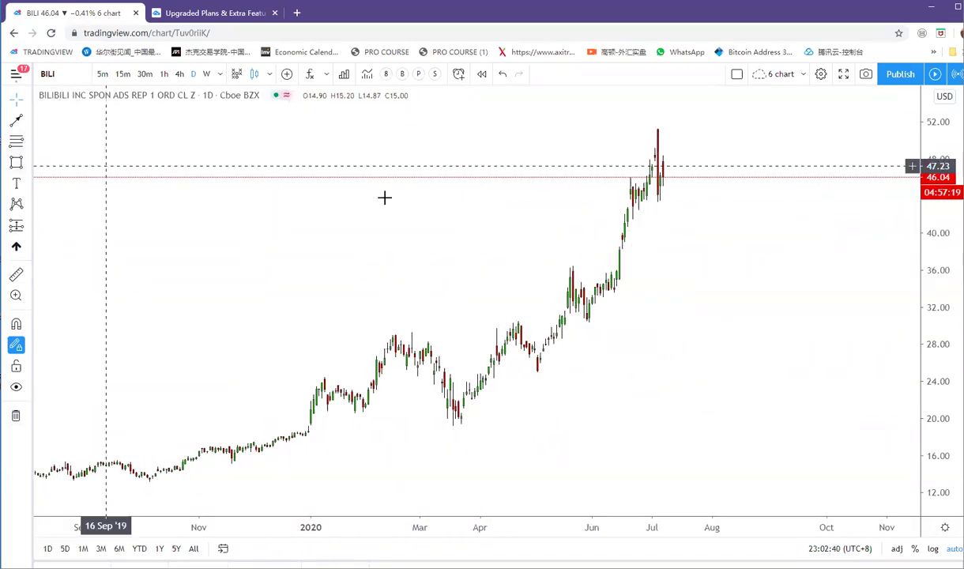
Draw a support rectangle at about 13.2 to 13.9 from 30 August 2019 and a resistance rectangle at about 49.5 to 51.4.
scroll(308, 185, down, 2)
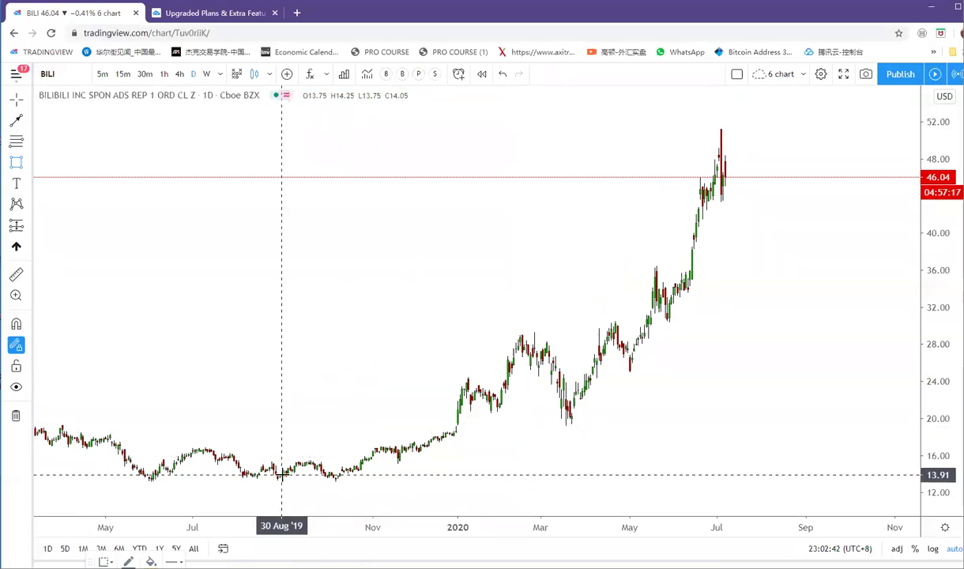
drag(281, 474, 839, 483)
drag(494, 126, 903, 145)
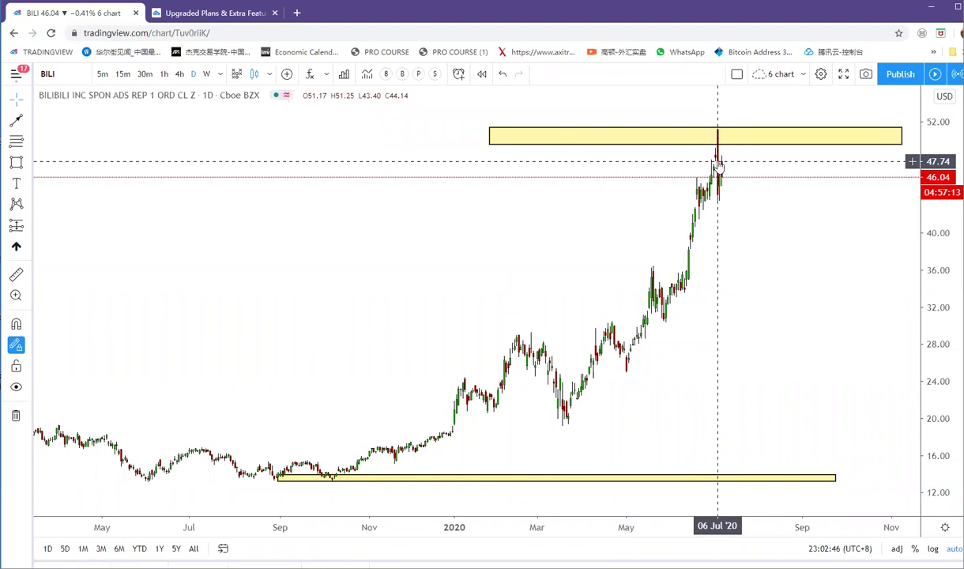
scroll(679, 424, up, 3)
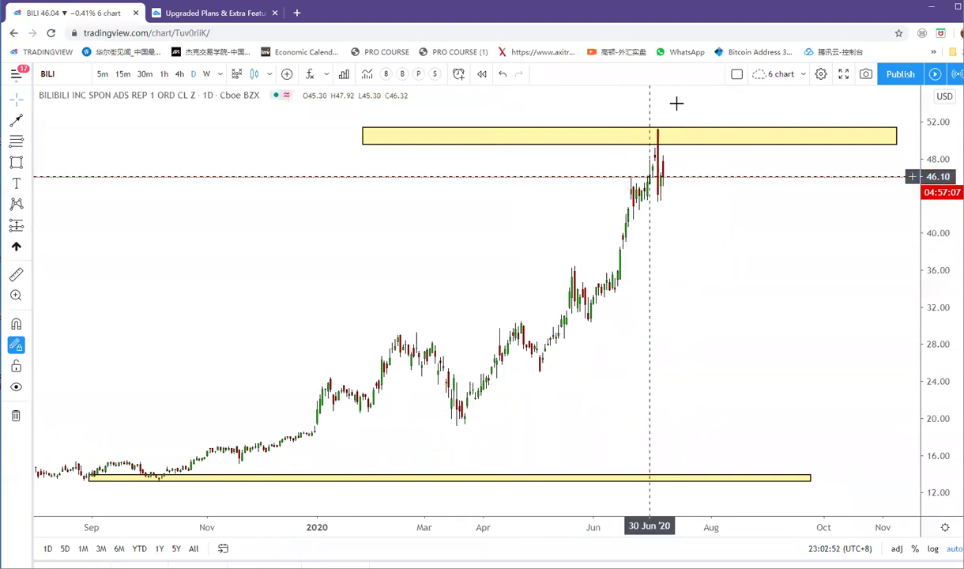
Load the XAUUSD gold chart, set it to the 1-hour timeframe and bring the July 2020 rally into view.
drag(740, 298, 736, 298)
text(XAU)
key(Return)
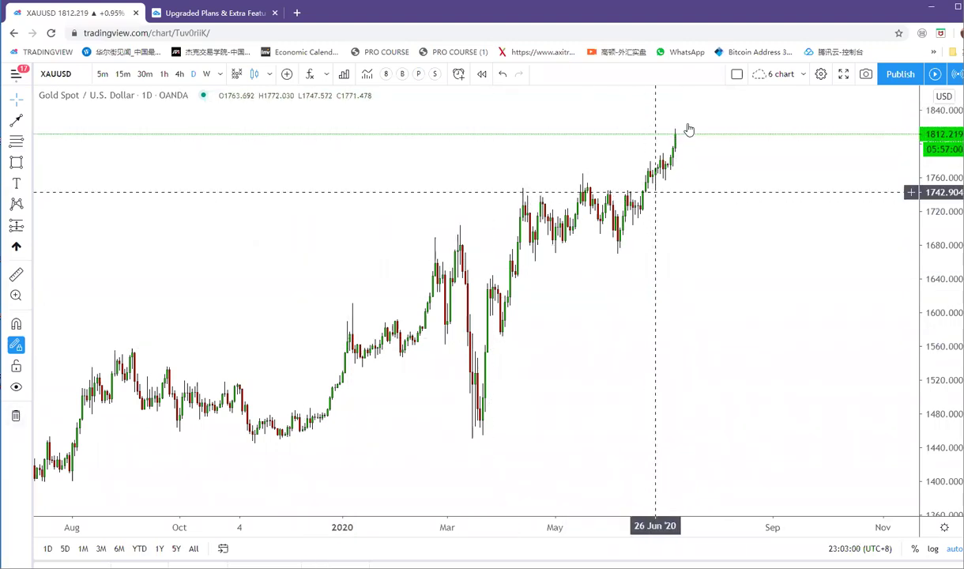
scroll(705, 274, down, 1)
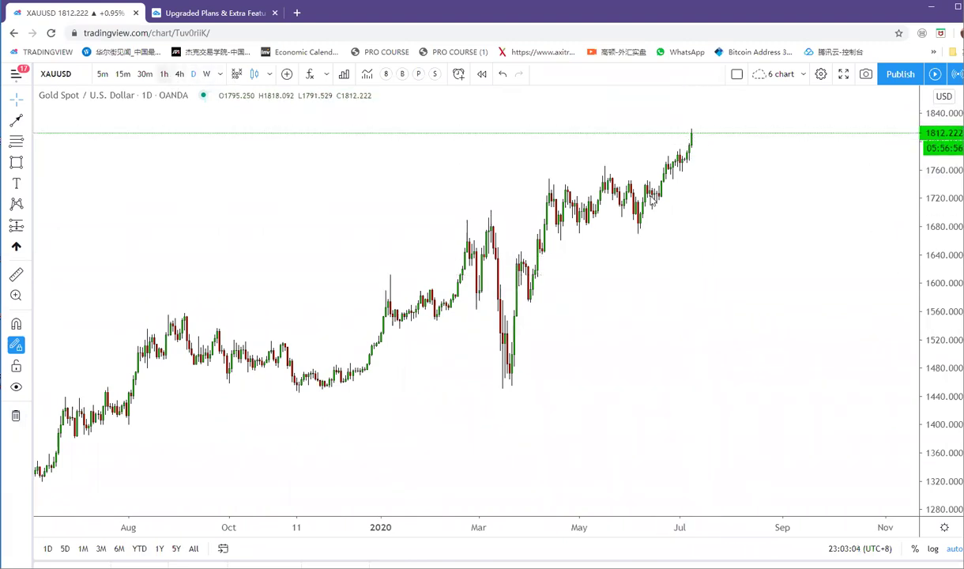
click(163, 74)
scroll(727, 190, up, 5)
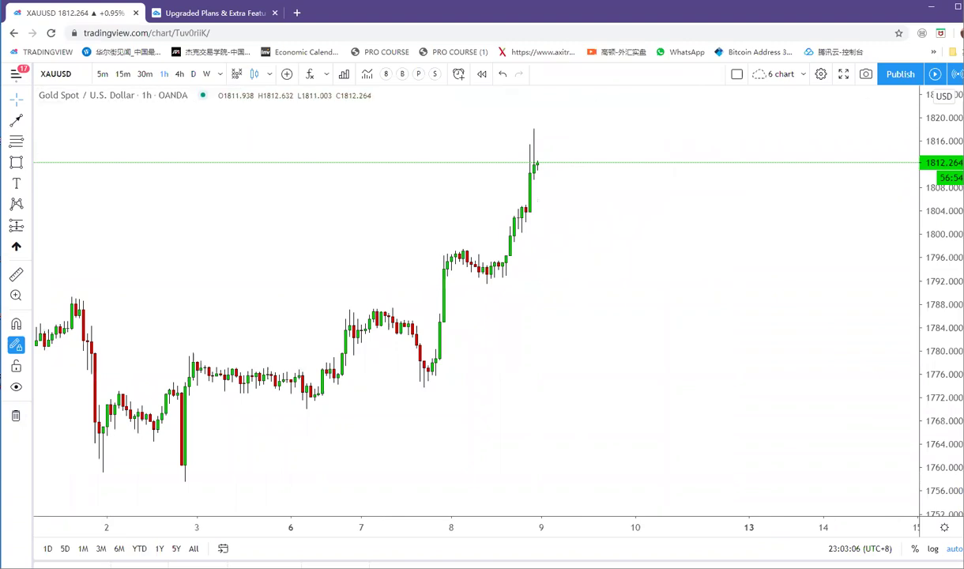
Draw a resistance rectangle at about 1814 to 1818 over the latest gold high, extending to 14 July 2020.
click(488, 129)
click(872, 153)
drag(731, 213, 702, 217)
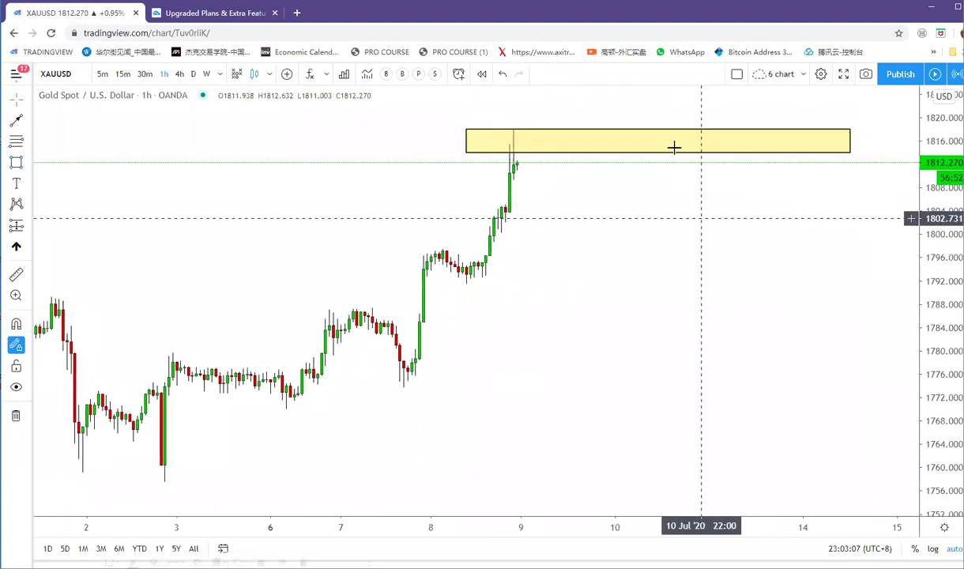
drag(561, 218, 537, 218)
Draw projected price arrows zigzagging between about 1800 and 1818 below the resistance zone, ending with a long drop to about 1758.
click(15, 120)
click(490, 218)
click(572, 125)
click(572, 126)
click(601, 220)
click(601, 219)
click(663, 144)
click(663, 144)
click(701, 237)
click(558, 221)
click(776, 202)
click(706, 250)
double_click(857, 477)
Extend the gold resistance rectangle back to 25 June 2020 03:00 and lower its bottom edge to about 1812.5.
scroll(839, 434, down, 4)
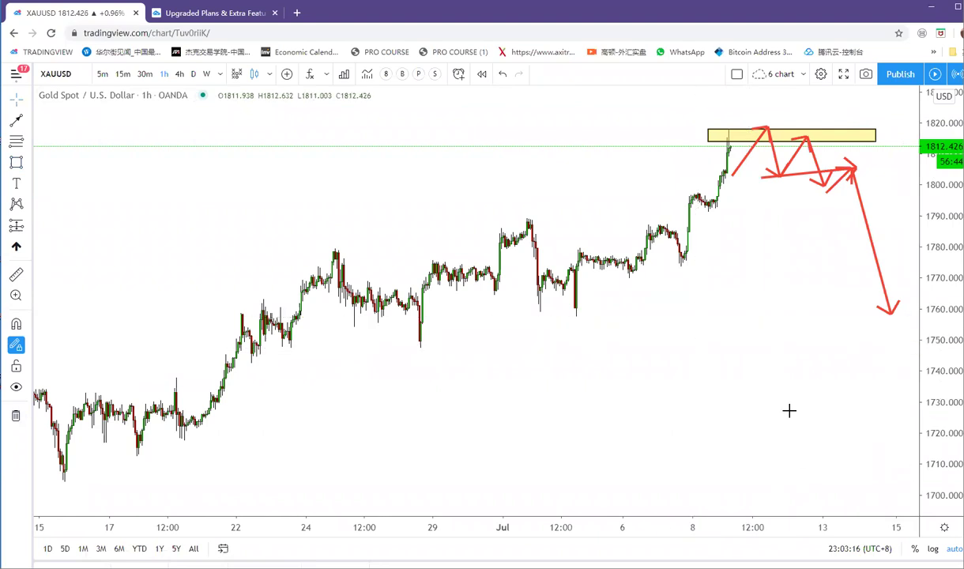
drag(710, 138, 350, 139)
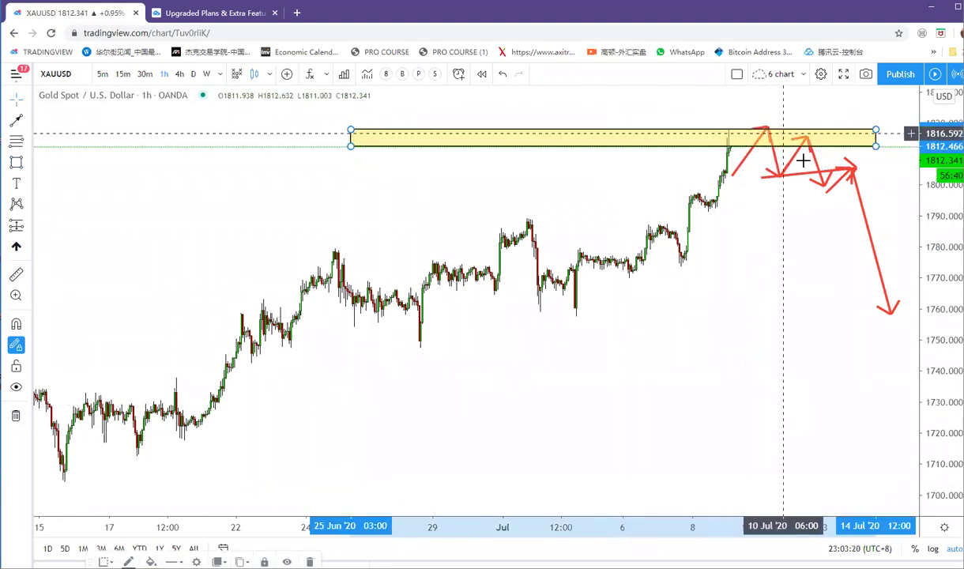
click(720, 348)
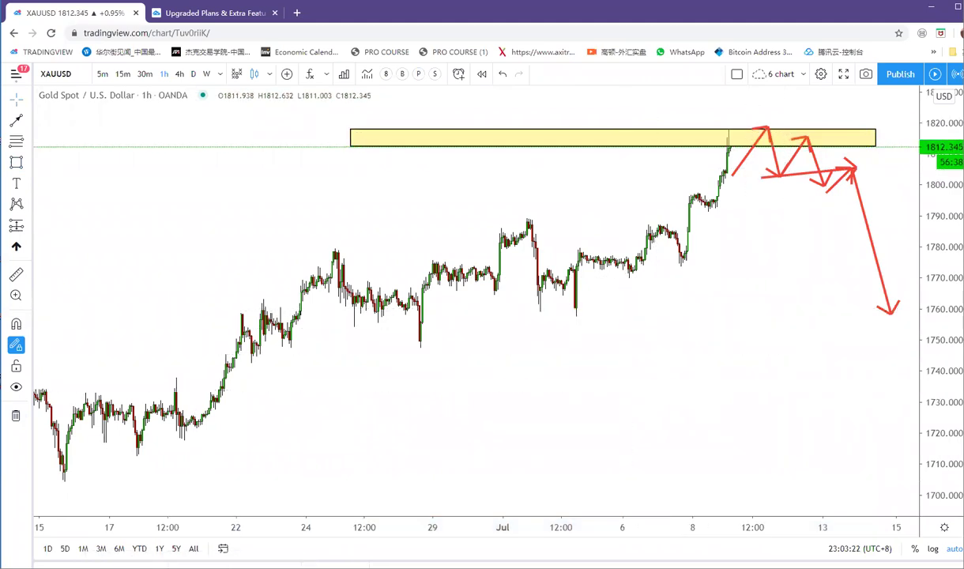
Remove all drawings from the gold chart and switch back to the MetaTrader terminal.
click(17, 415)
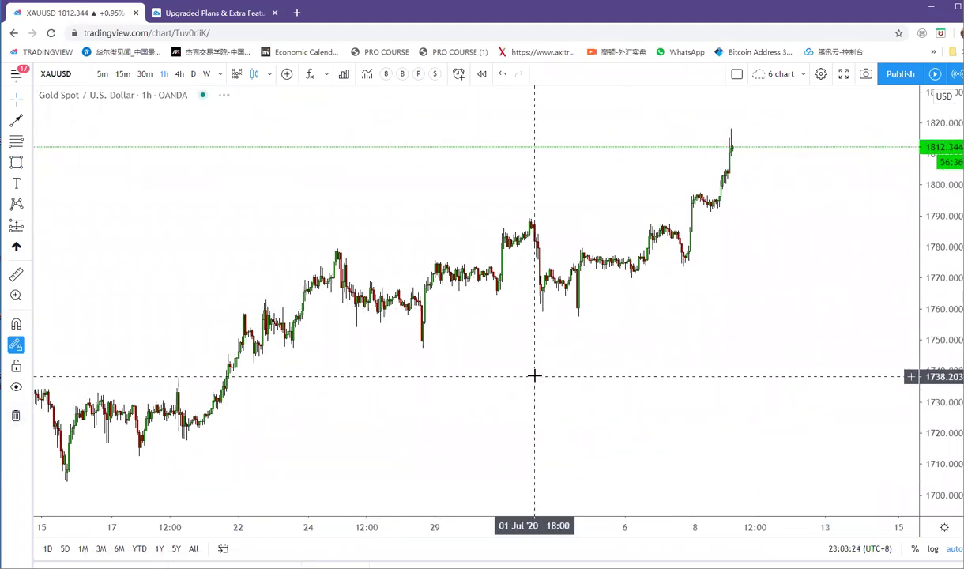
click(931, 10)
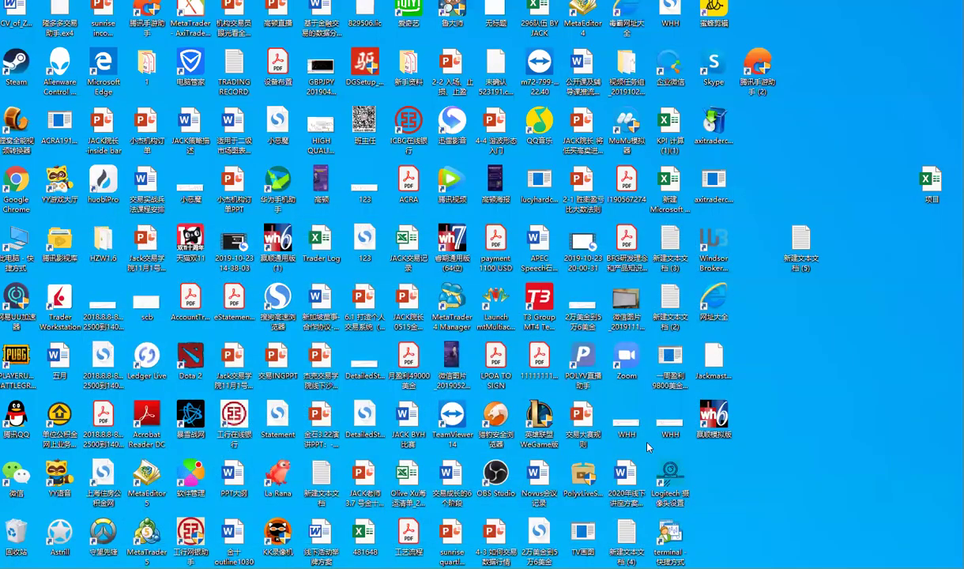
key(alt+Tab)
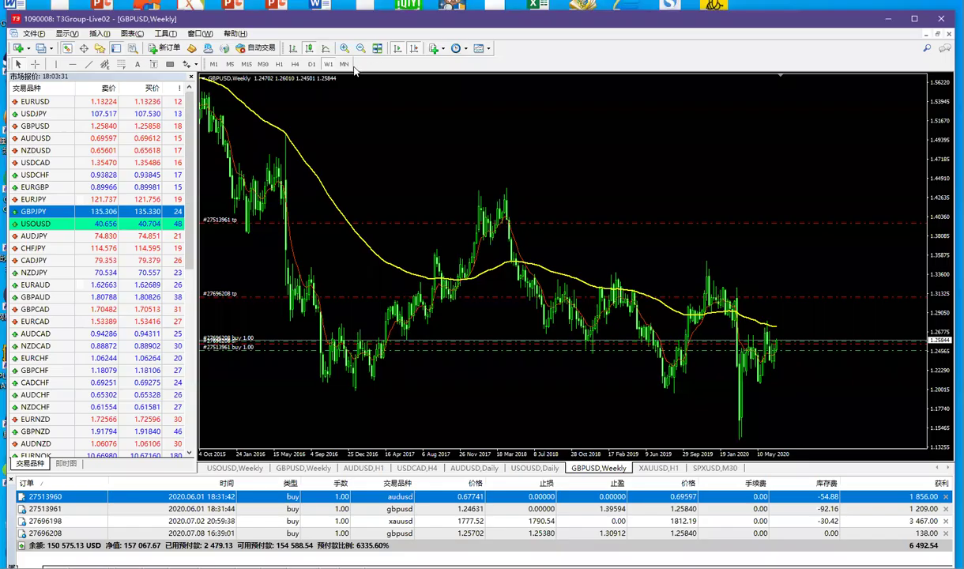
Switch the GBPUSD chart to monthly and raise the take-profit of the 1.24631 GBPUSD buy trade to 1.51115.
click(343, 64)
click(309, 48)
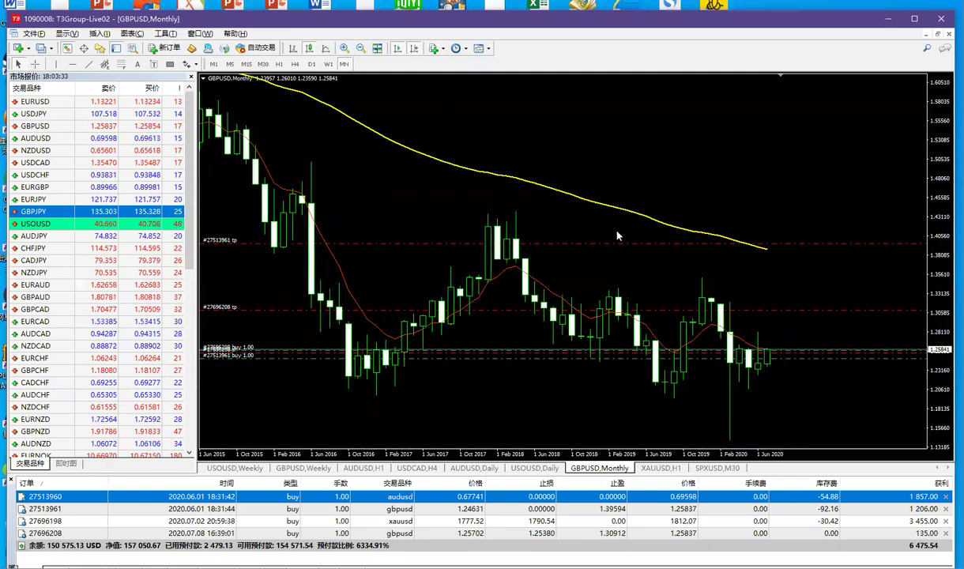
key(minus)
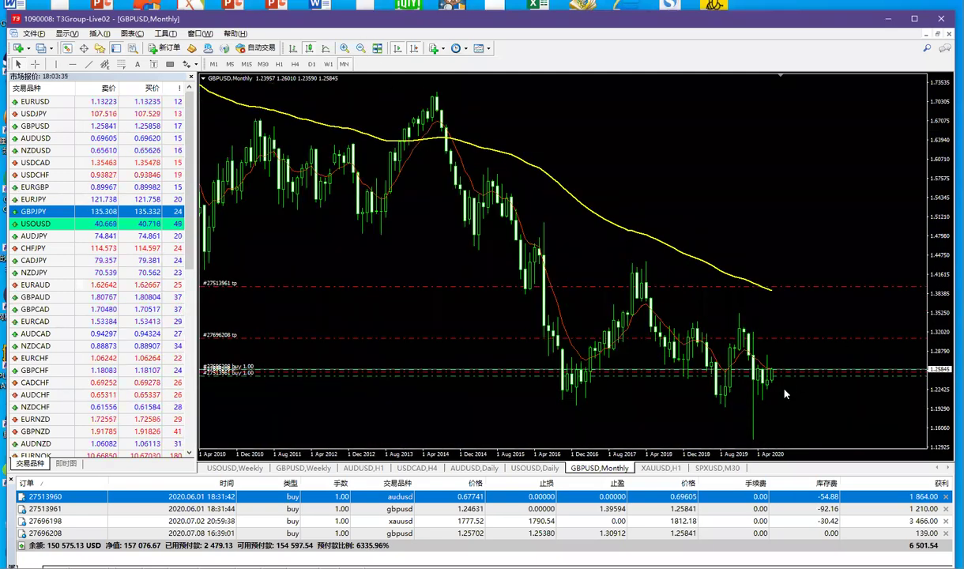
drag(758, 285, 779, 215)
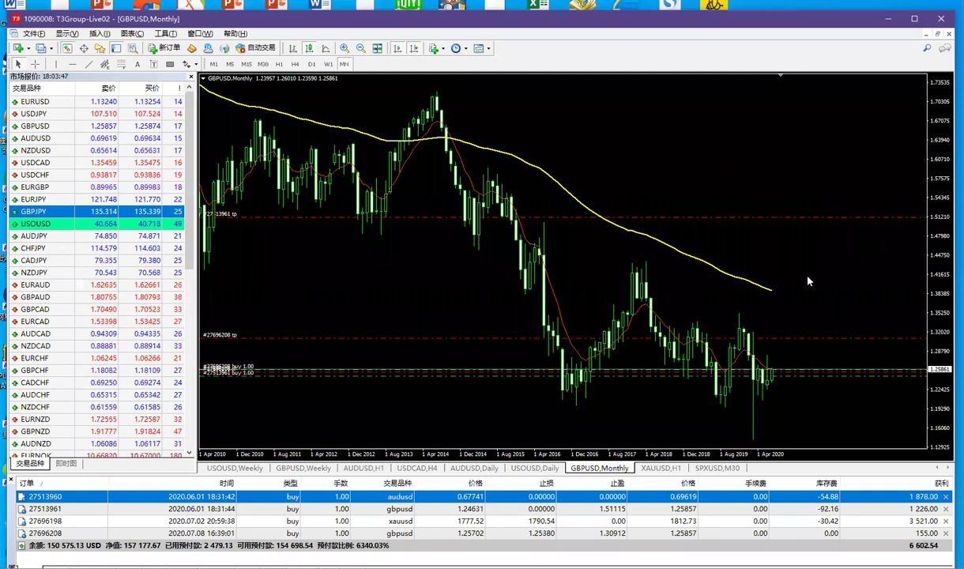
mouse_move(815, 218)
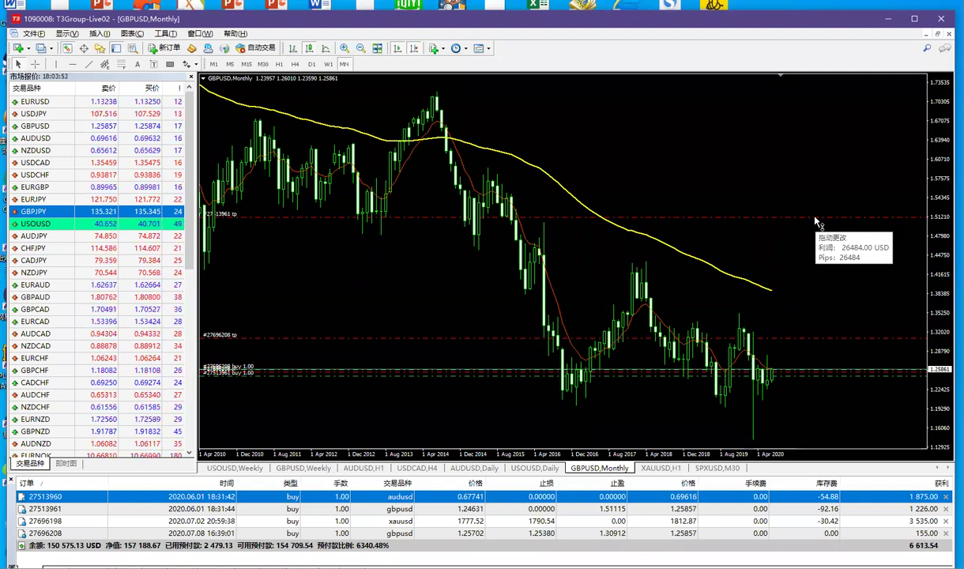
mouse_move(636, 235)
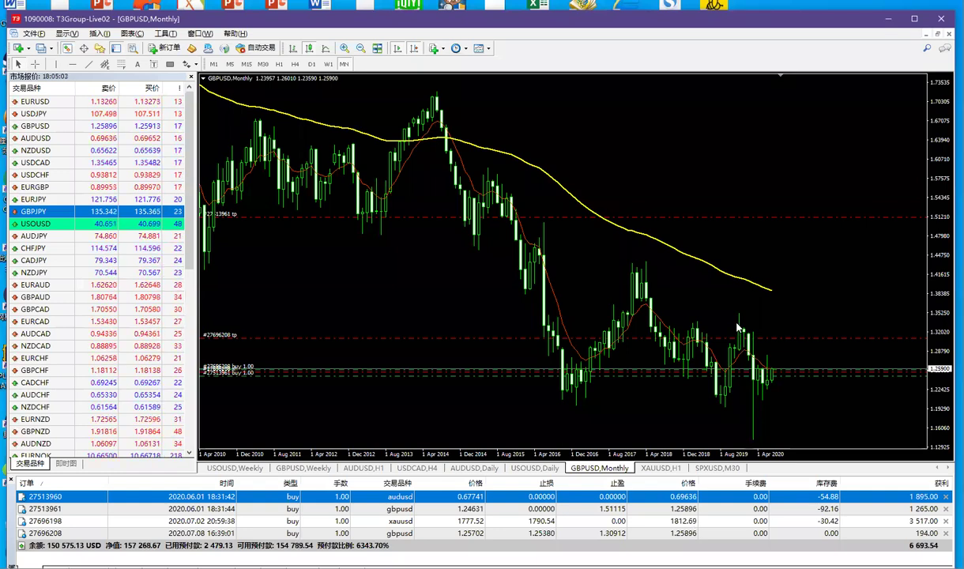
Switch to the XAUUSD chart and examine gold's recent rally on the H1, M30, M15 and M5 timeframes.
click(410, 534)
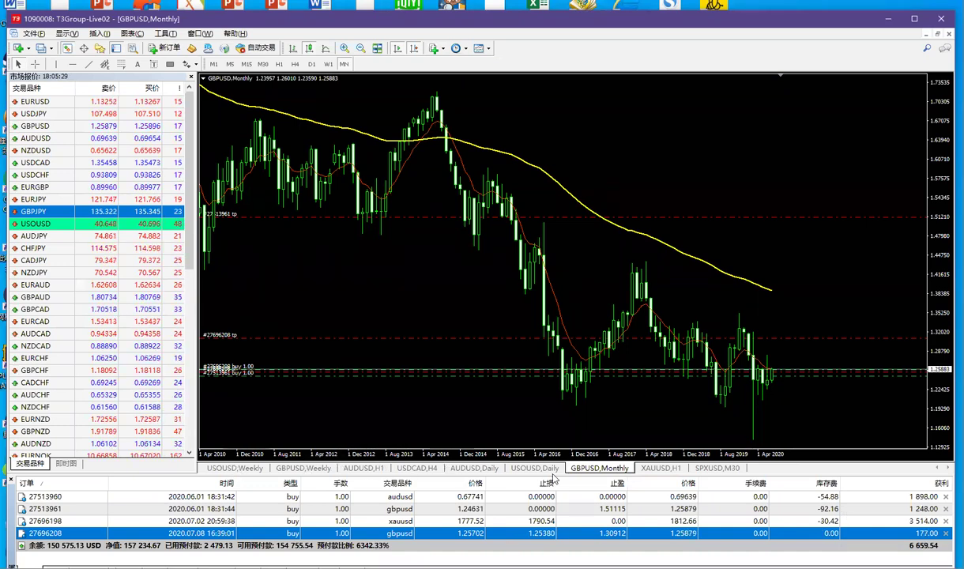
click(661, 468)
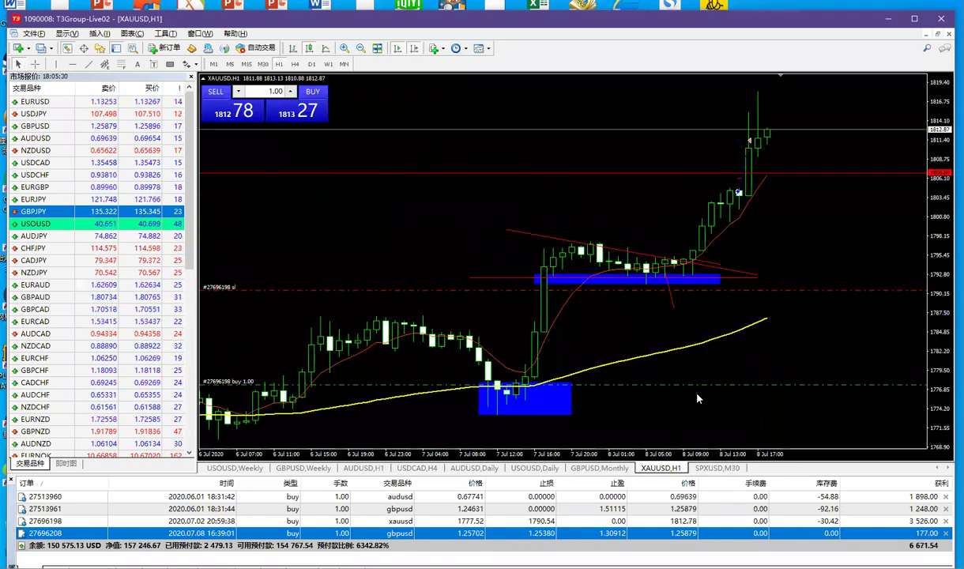
click(263, 64)
click(247, 64)
click(230, 64)
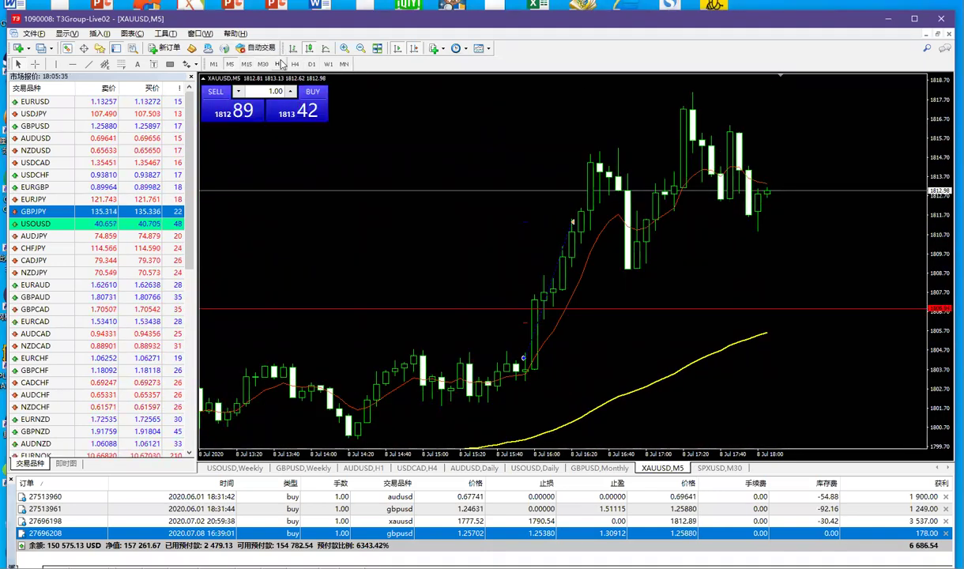
click(280, 64)
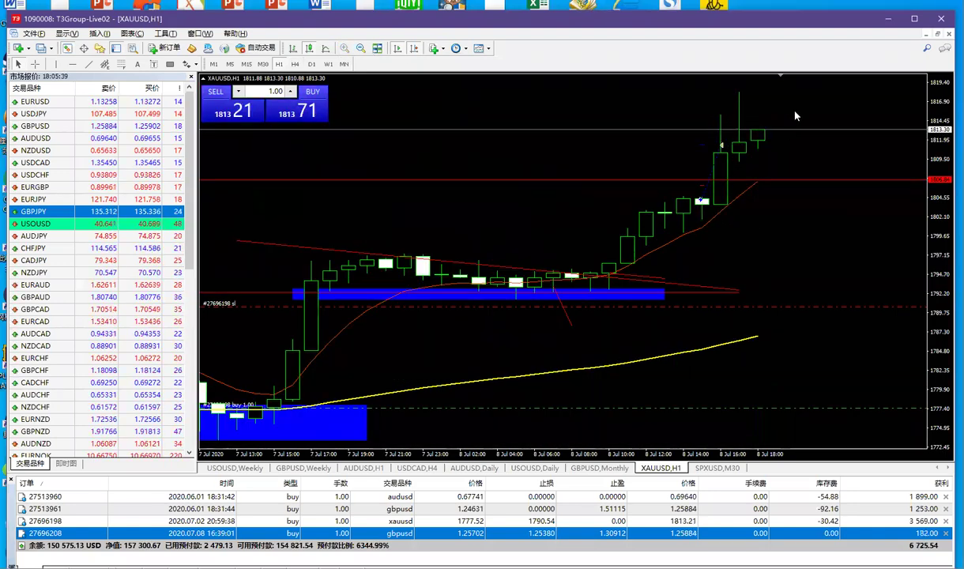
click(263, 64)
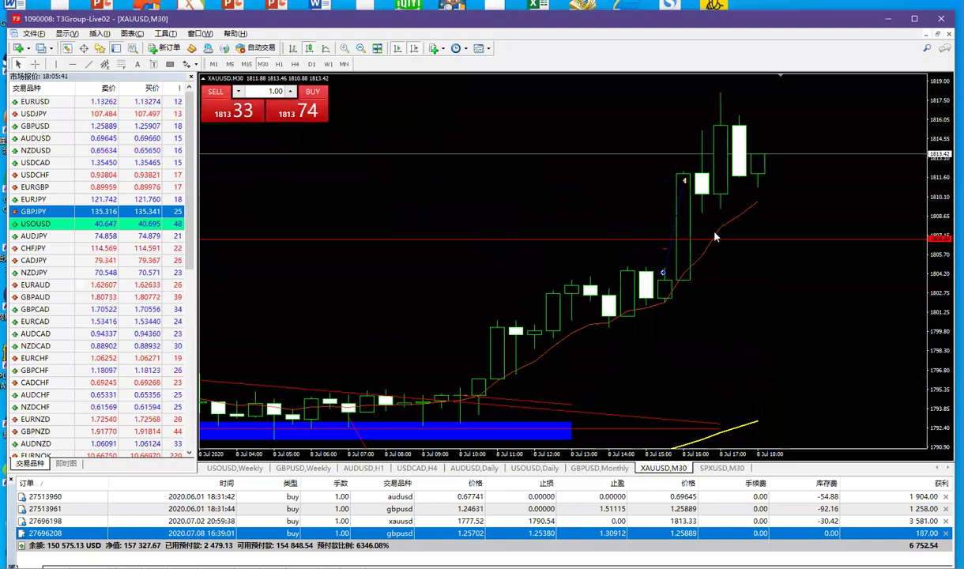
click(246, 64)
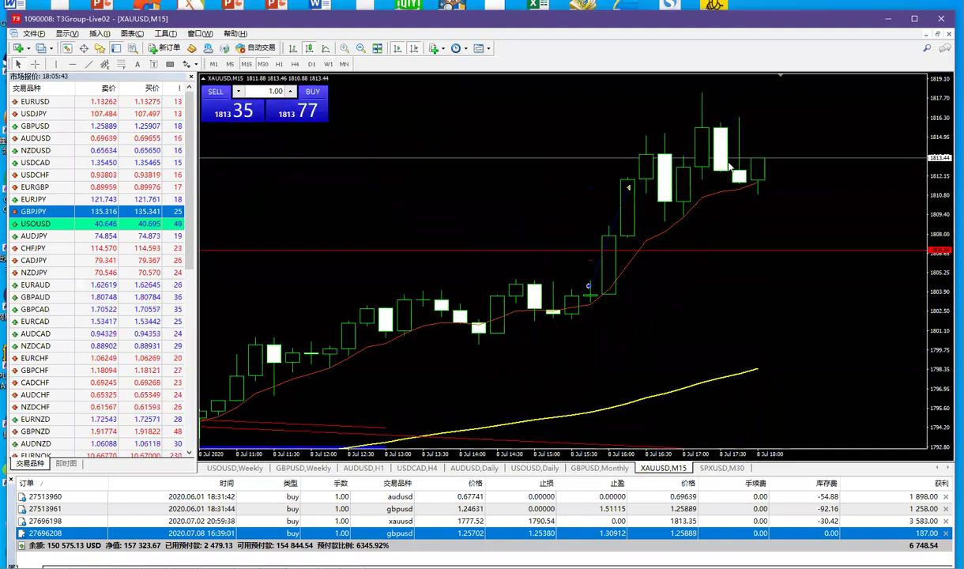
click(230, 64)
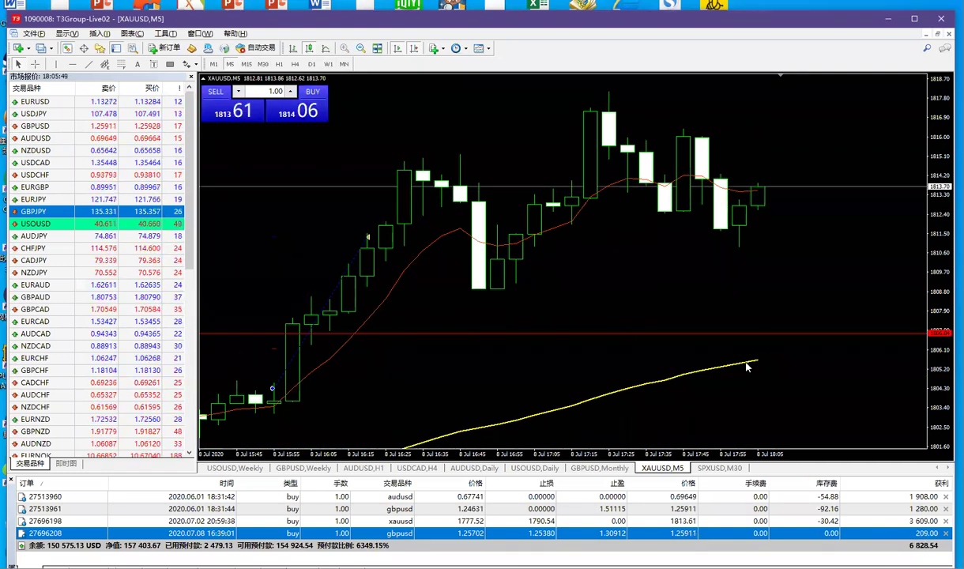
Examine gold's wider trend from the M5 view up to the H4 and daily timeframes.
click(360, 48)
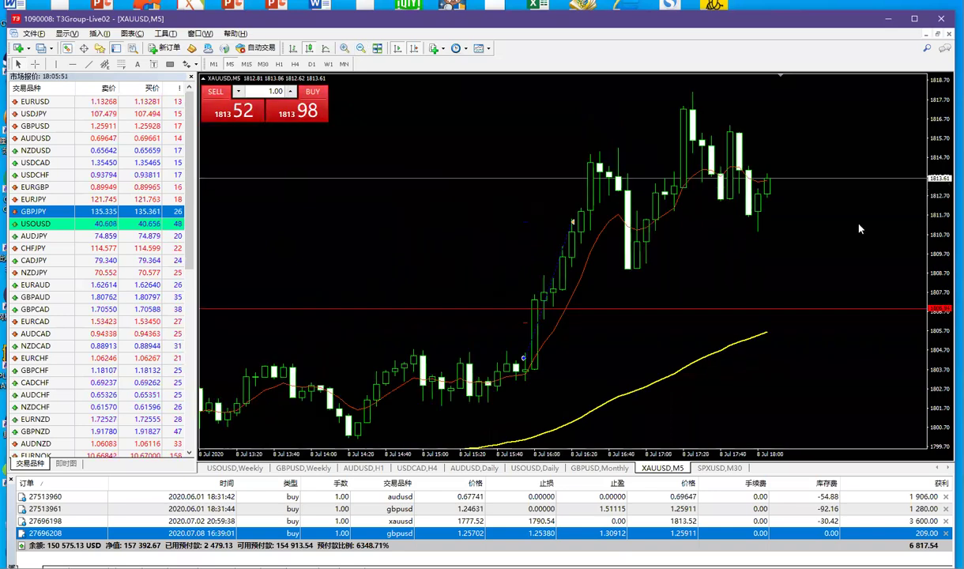
click(279, 63)
click(262, 63)
click(295, 63)
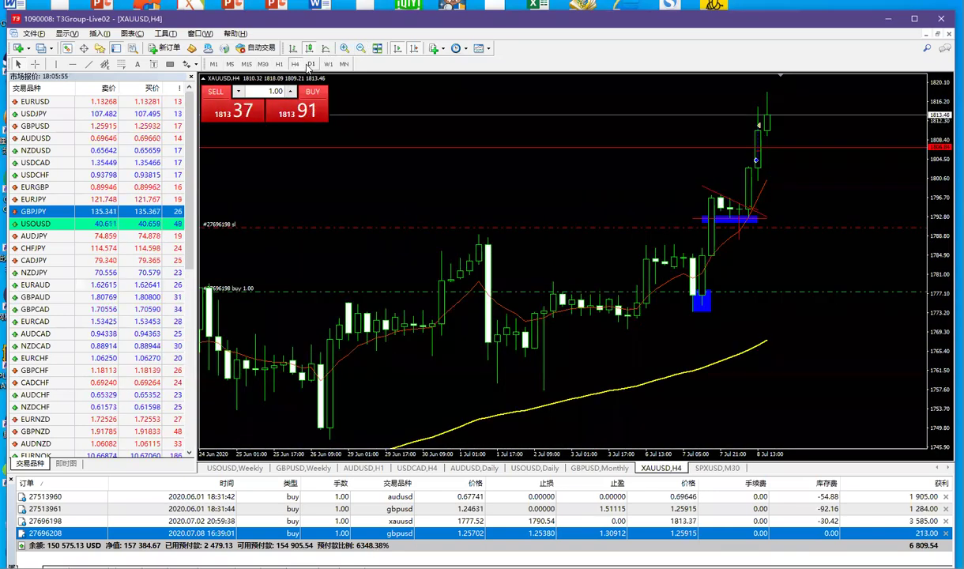
click(312, 63)
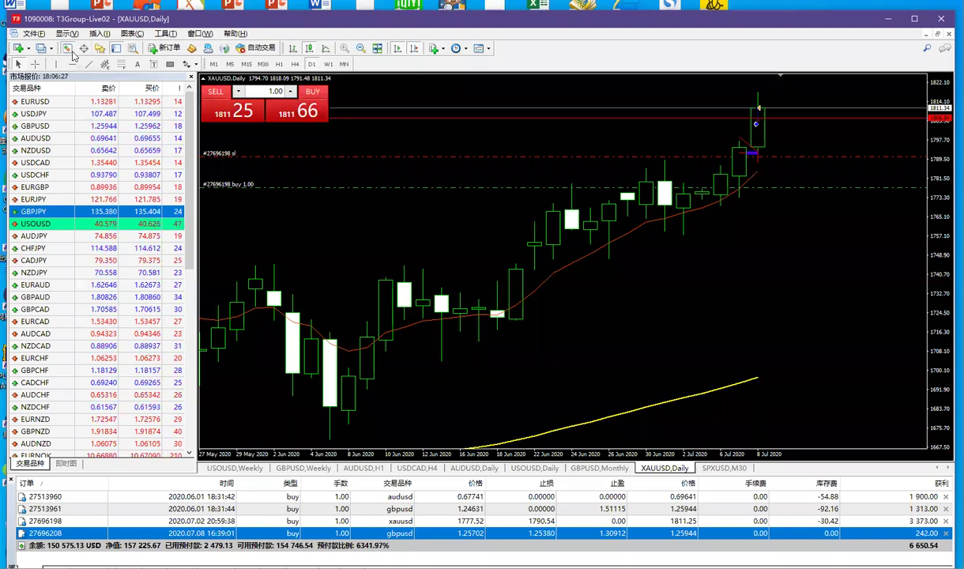
Switch to the AxiTrader terminal and attach the jackmaster expert to the XAUUSD H1 chart.
click(99, 48)
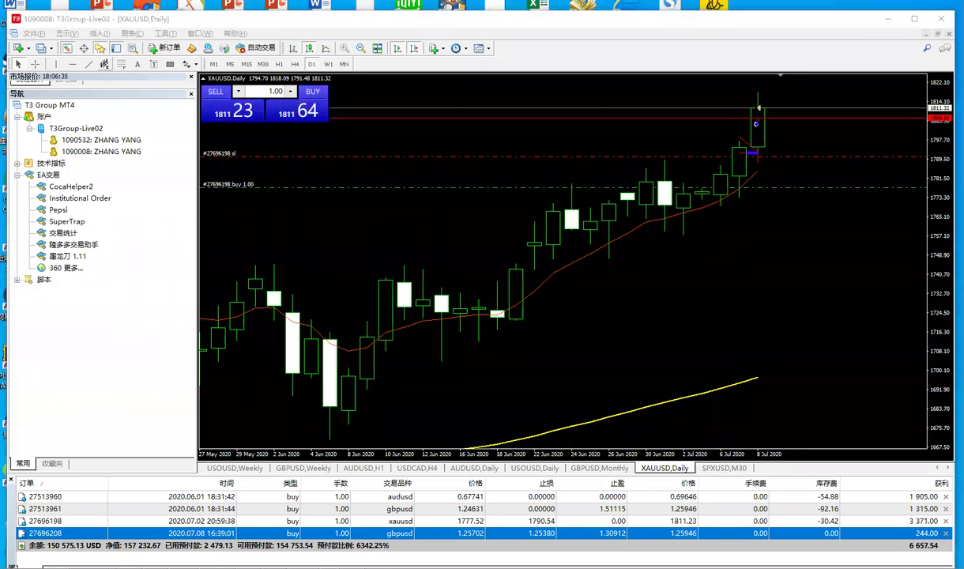
key(alt+Tab)
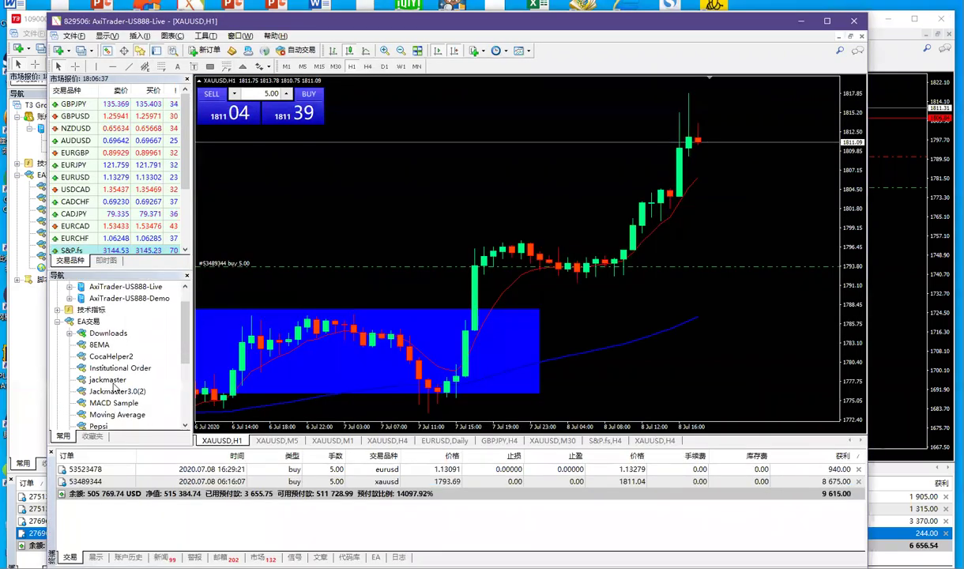
drag(302, 282, 332, 276)
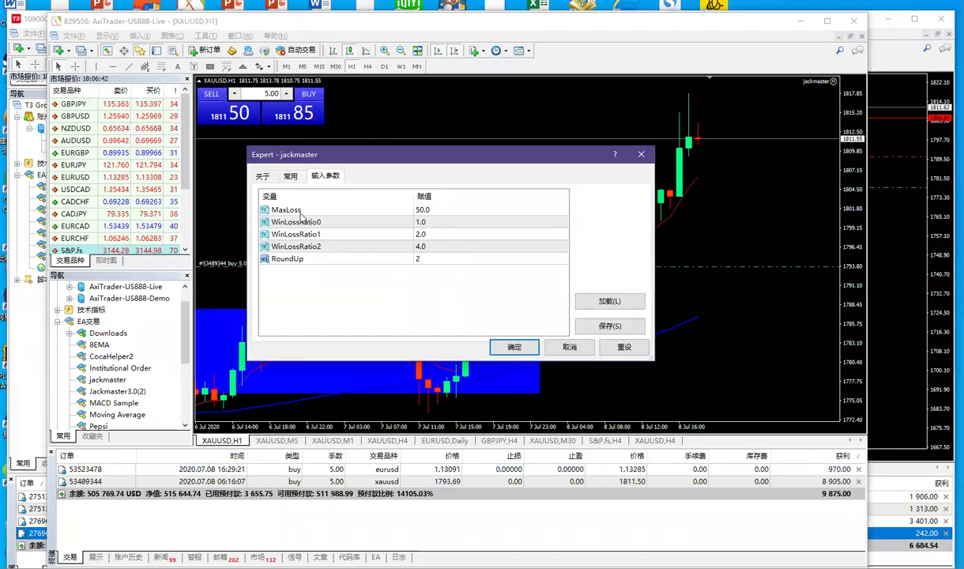
Set the jackmaster expert's MaxLoss to 70 and apply its input parameters.
double_click(449, 210)
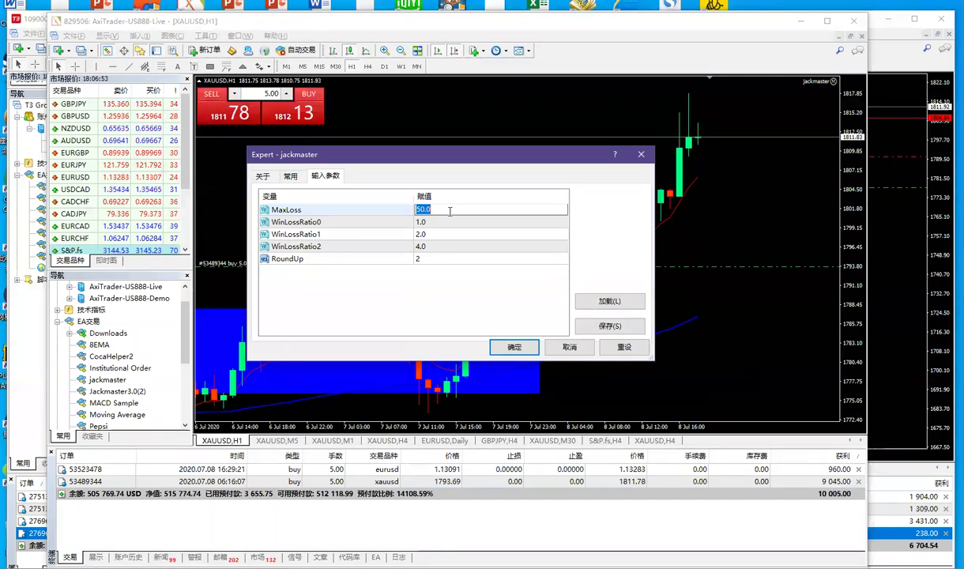
text(56)
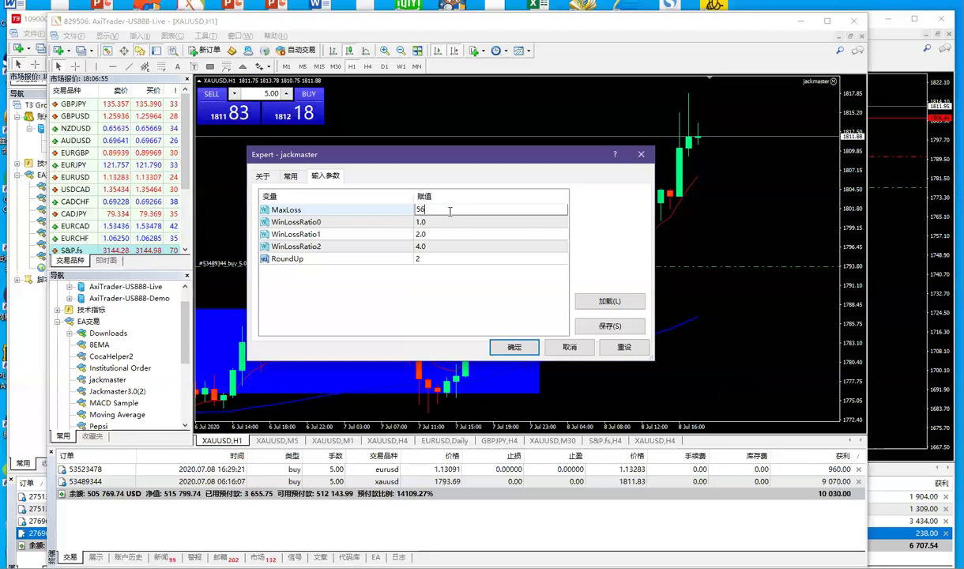
text(70)
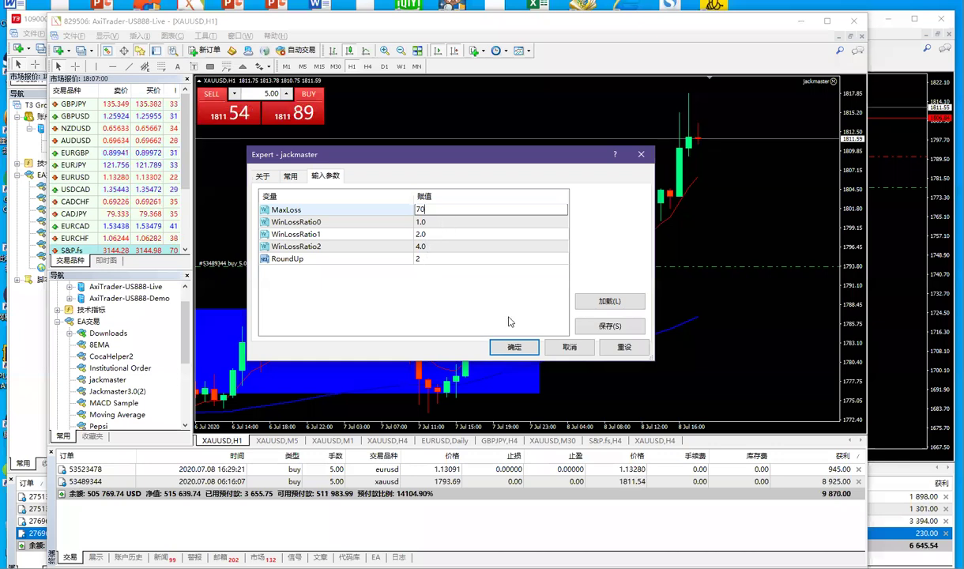
click(514, 347)
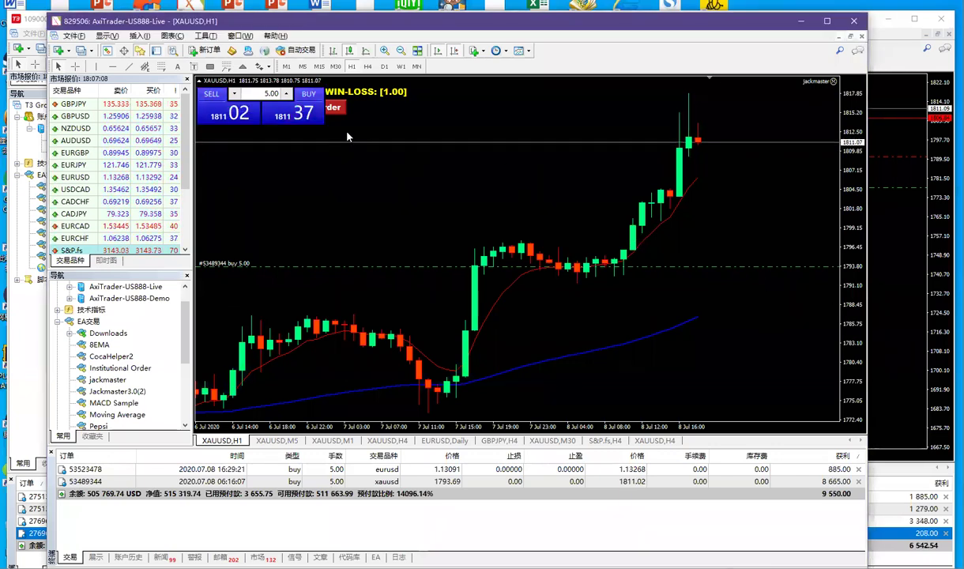
Switch the gold chart to M30 and place jackmaster's entry line at 1805.20 and stop-loss line at 1797.82.
click(335, 66)
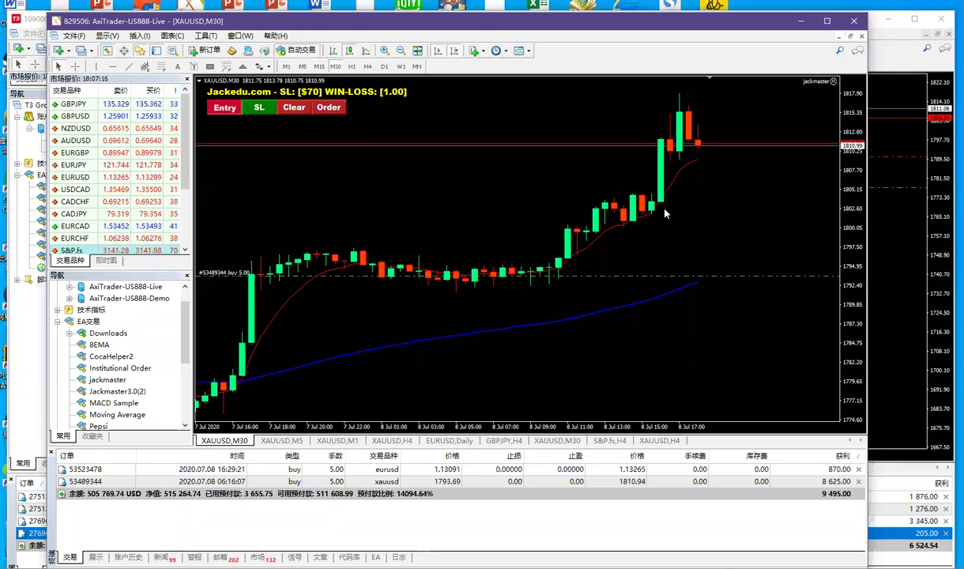
click(643, 188)
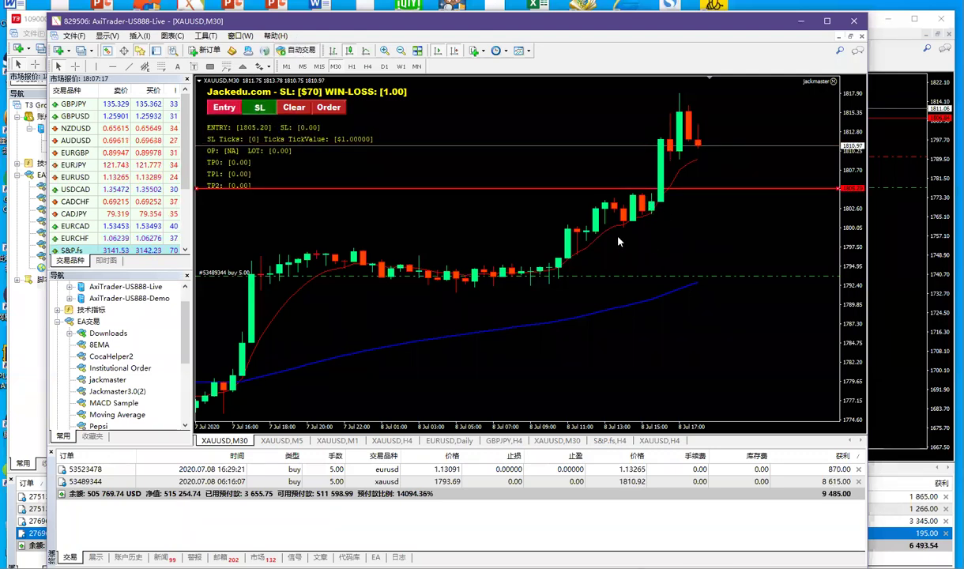
click(612, 244)
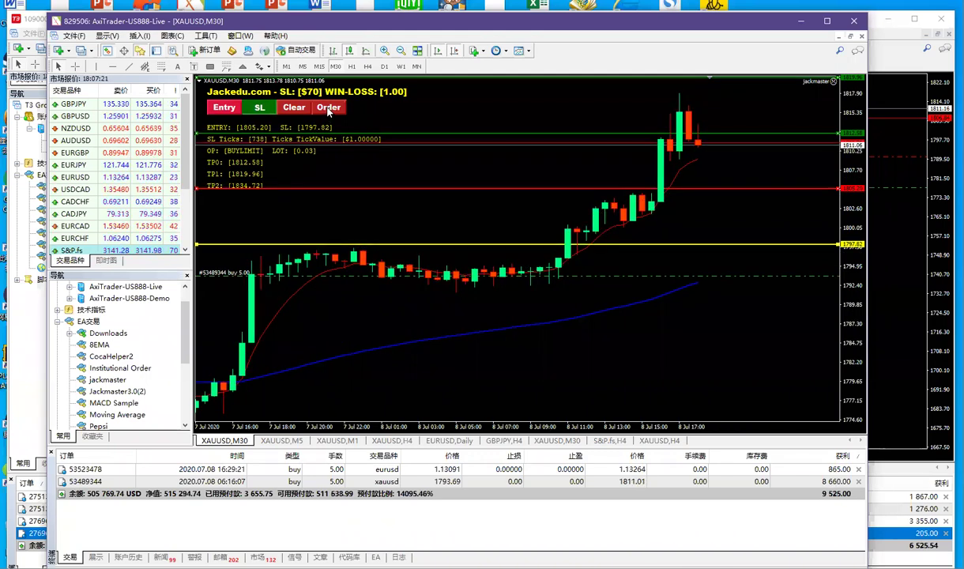
Try moving jackmaster's entry line to about 1803.76 and its stop-loss line to 1786.88.
right_click(433, 132)
click(377, 200)
right_click(376, 200)
right_click(327, 230)
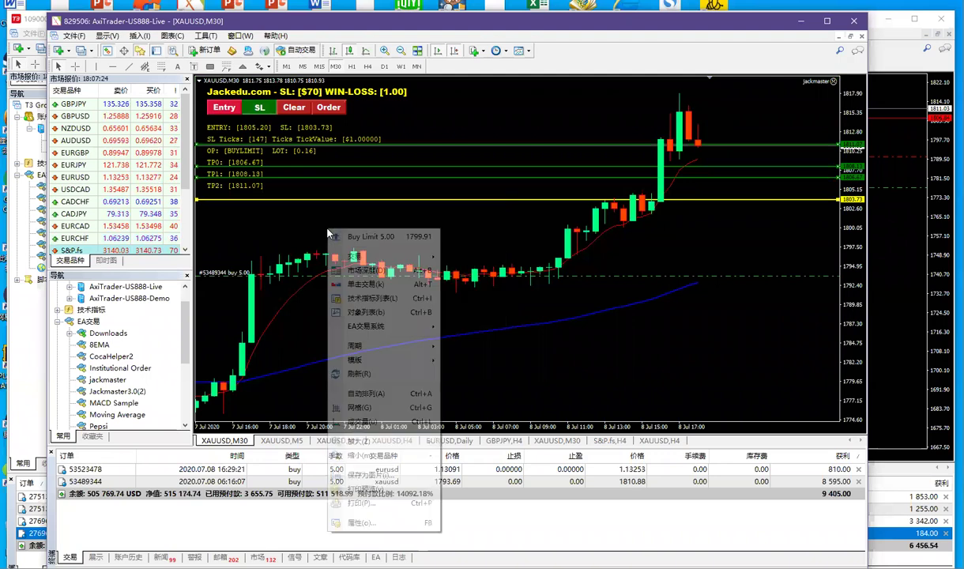
click(648, 236)
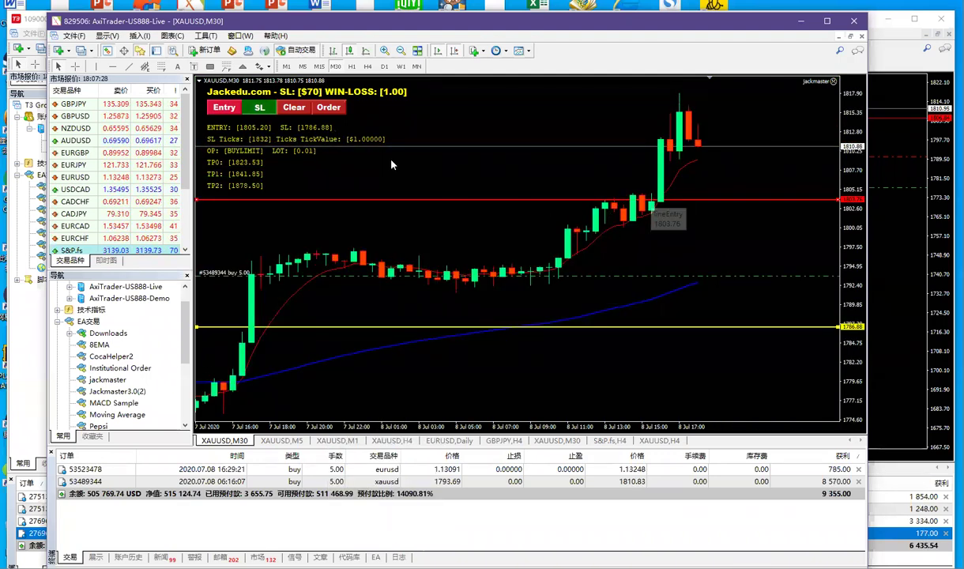
Allow live automated trading in the jackmaster expert's properties and apply the change.
right_click(421, 214)
mouse_move(475, 311)
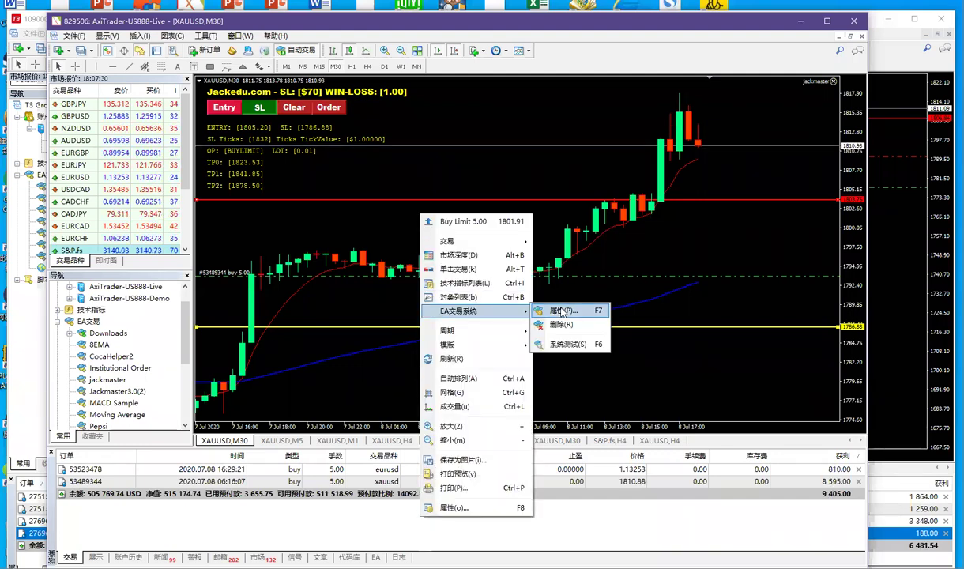
click(557, 311)
click(291, 177)
click(294, 305)
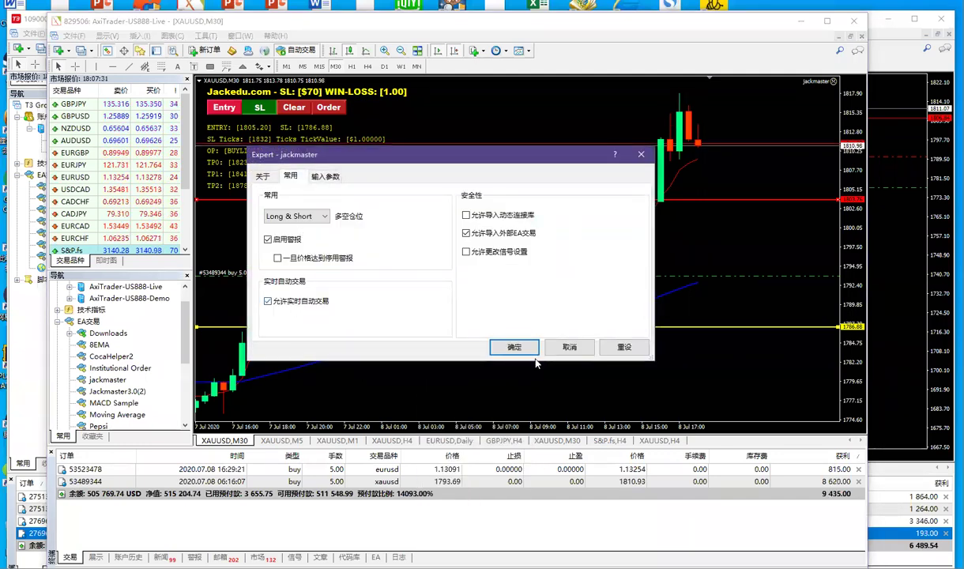
click(519, 348)
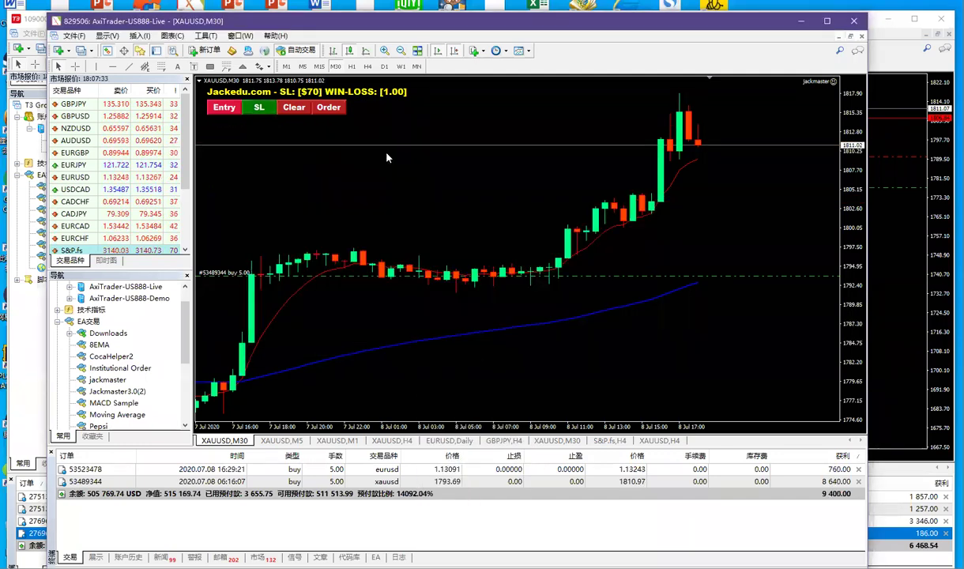
Clear jackmaster's order lines and place a new entry at 1805.66 with the stop-loss at 1798.85.
click(295, 108)
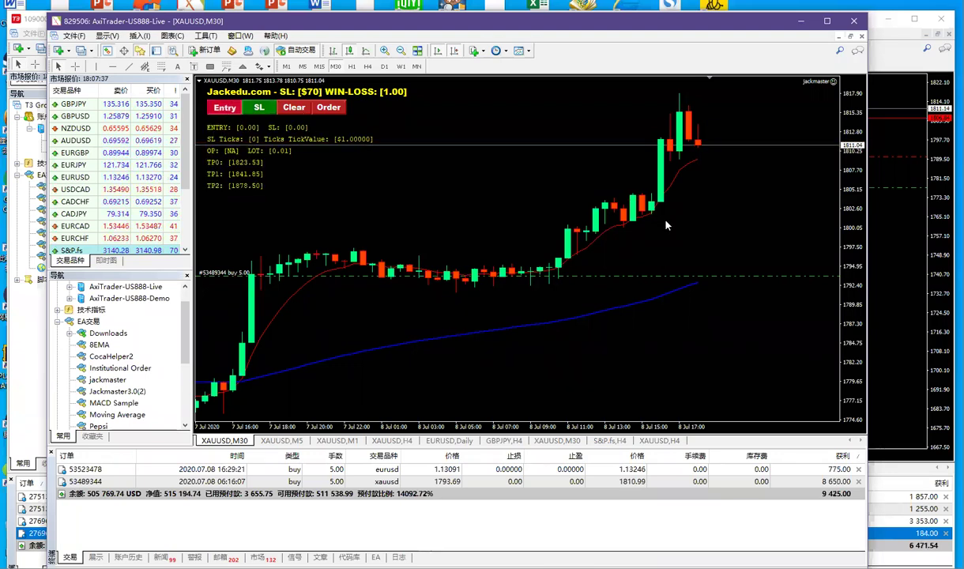
click(638, 184)
click(258, 111)
drag(597, 204, 615, 203)
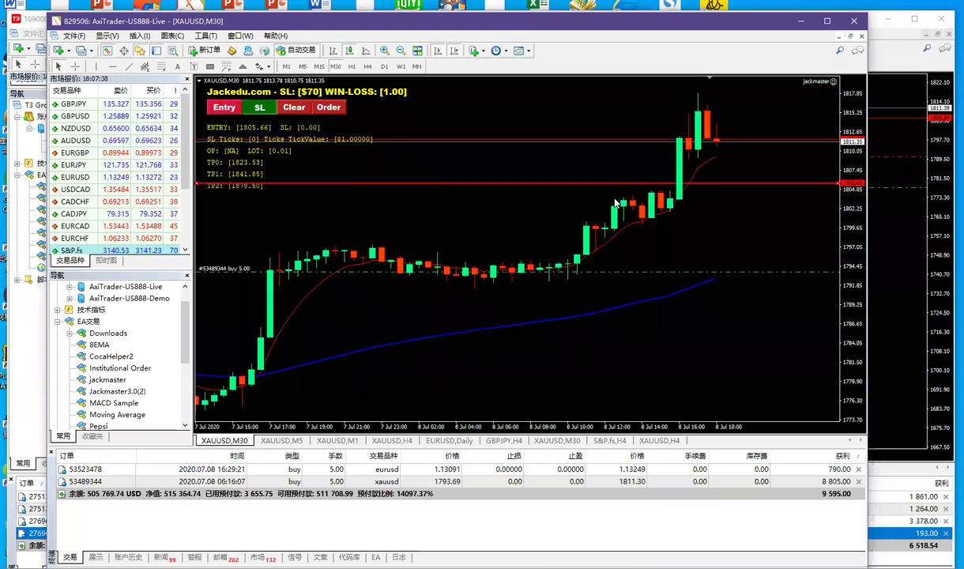
click(645, 238)
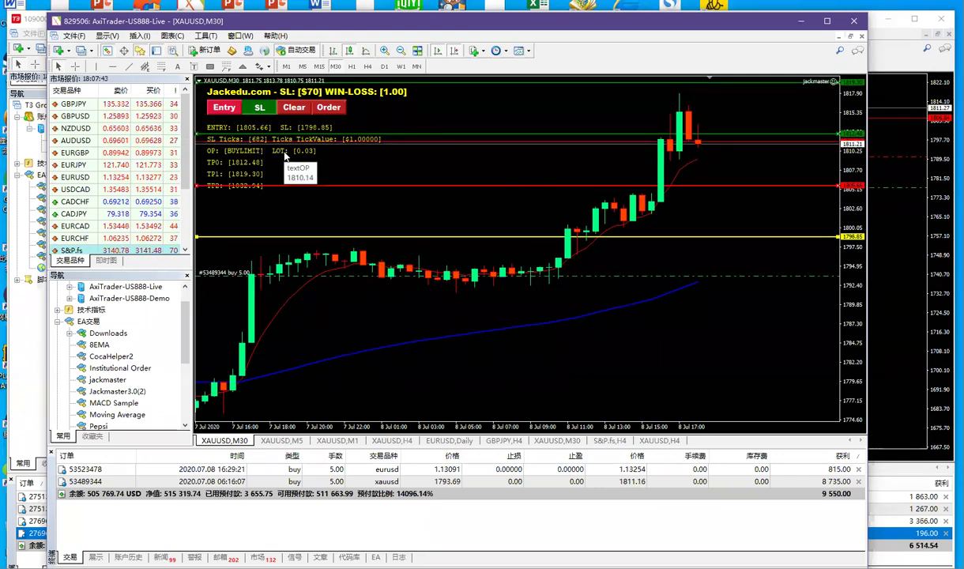
Review jackmaster's input parameters for maximum loss and win-loss ratios, and close its properties without changes.
right_click(402, 204)
mouse_move(490, 301)
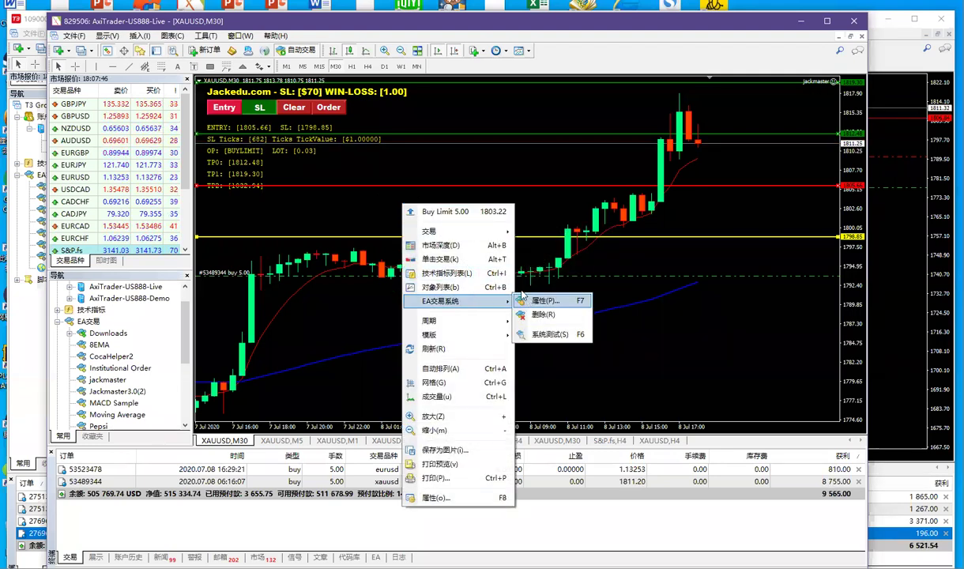
click(523, 300)
click(325, 176)
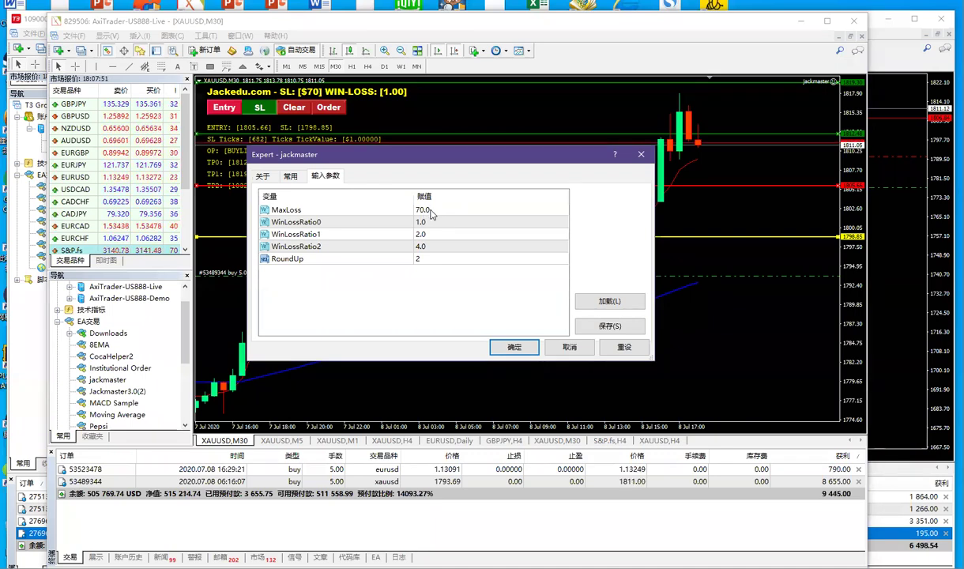
click(641, 154)
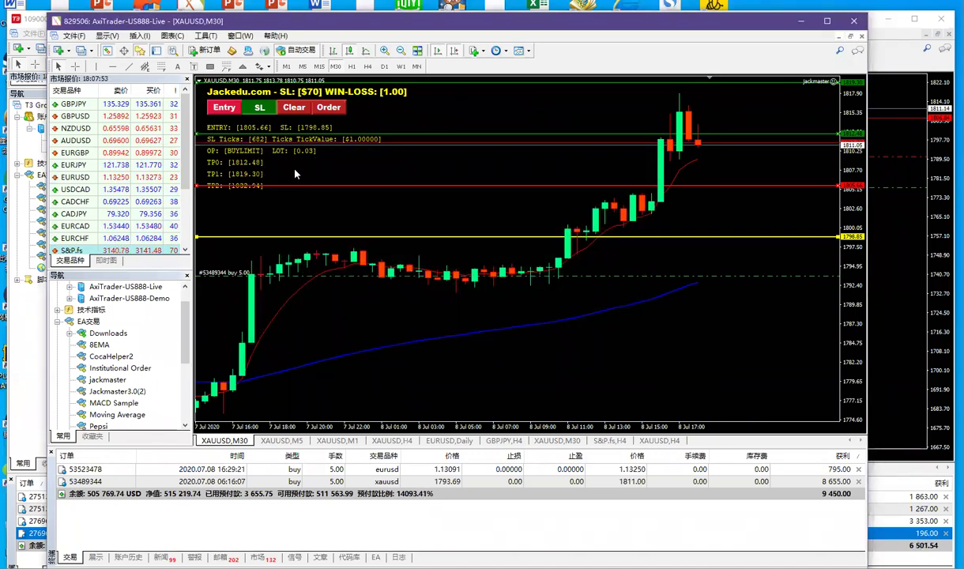
Submit jackmaster's 0.03-lot gold buy limit orders at 1805.66 with the stop-loss at 1798.85, and check the pending orders.
click(330, 109)
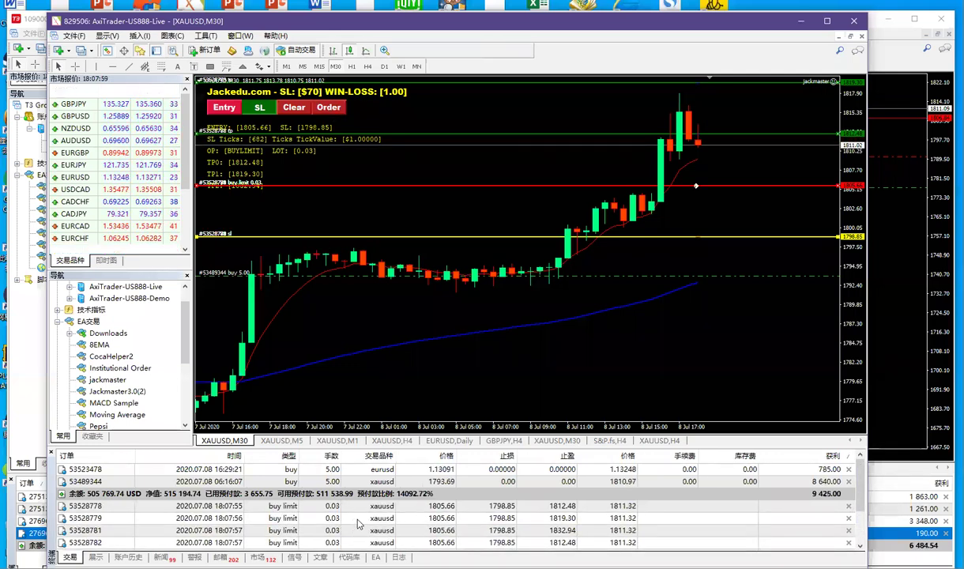
scroll(368, 524, down, 2)
scroll(365, 515, up, 2)
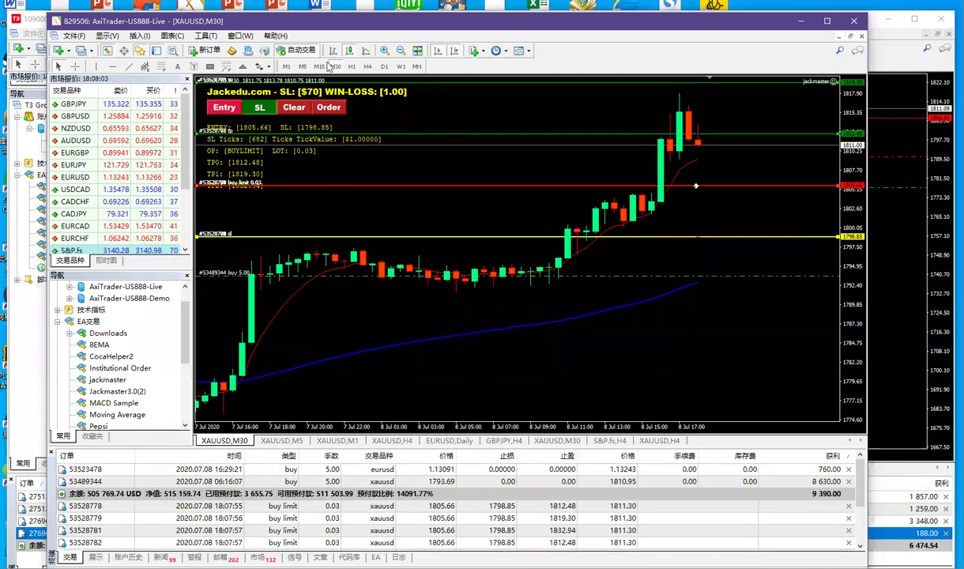
Switch to the T3 Group MT4 terminal, set its gold chart to H1 and add a horizontal line at about 1805.
click(803, 21)
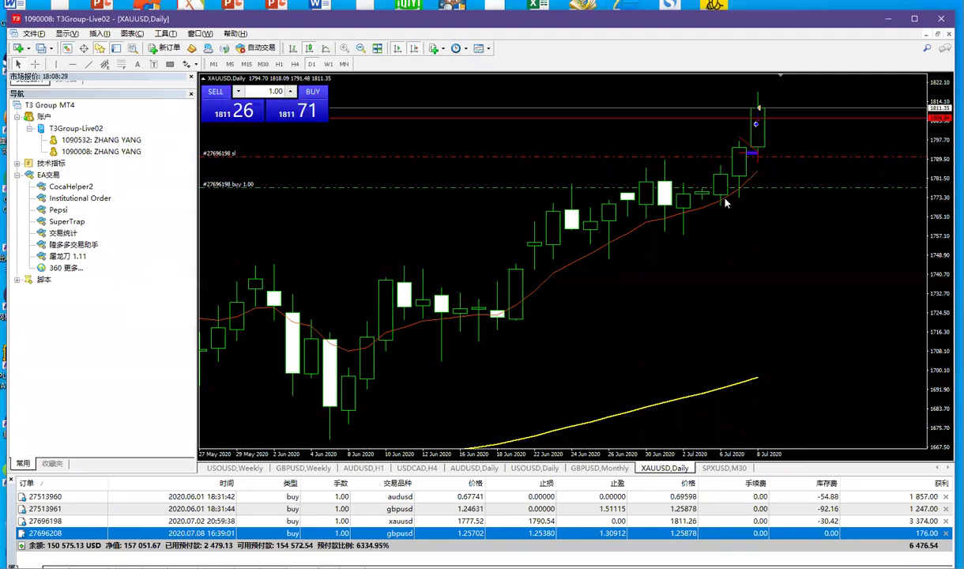
click(279, 64)
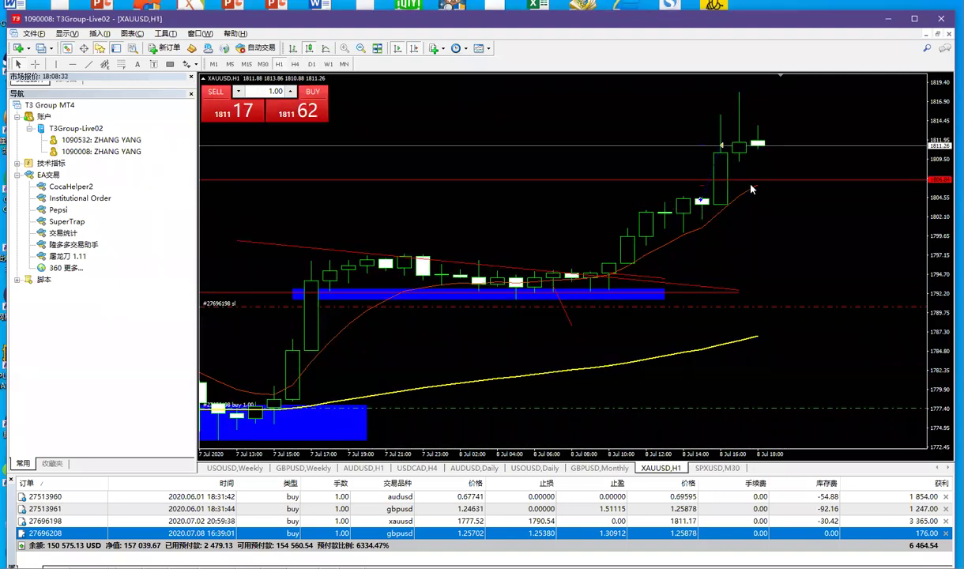
click(700, 192)
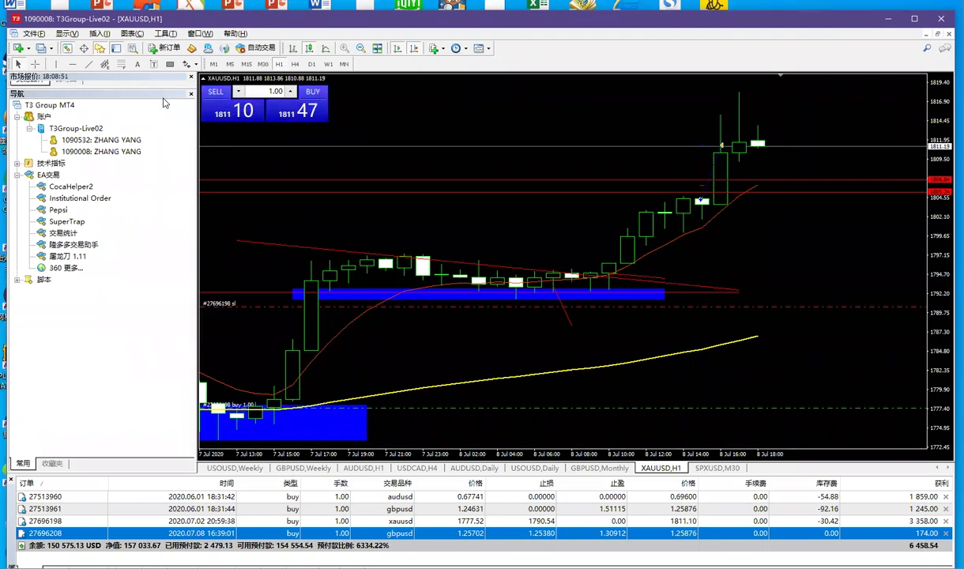
Enlarge the market watch list, load EURUSD into the gold chart and show a wider span of it on the weekly timeframe.
drag(166, 90, 162, 352)
drag(61, 101, 846, 174)
click(309, 64)
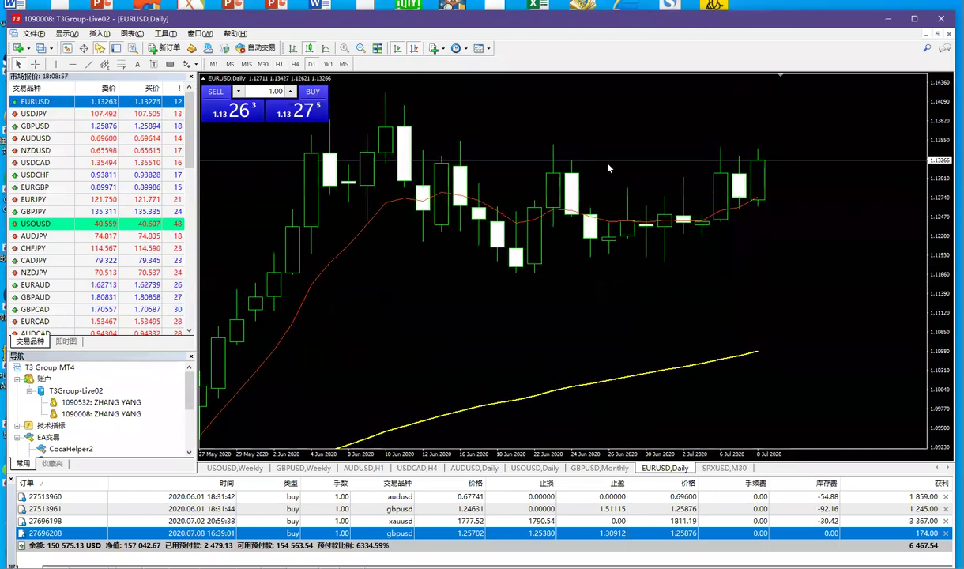
click(328, 64)
click(360, 48)
click(360, 48)
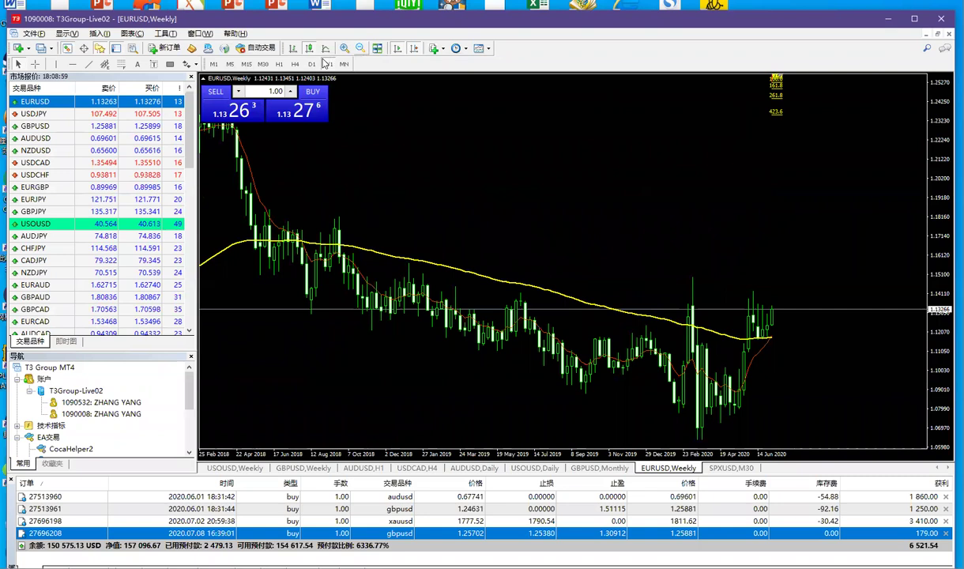
Draw a rising trend line from the latest weekly EURUSD candles to about 1.225 and a wide rectangle zone at that level.
click(87, 64)
mouse_move(771, 332)
mouse_down()
mouse_move(850, 134)
mouse_move(860, 135)
mouse_up()
click(167, 63)
drag(204, 139, 898, 140)
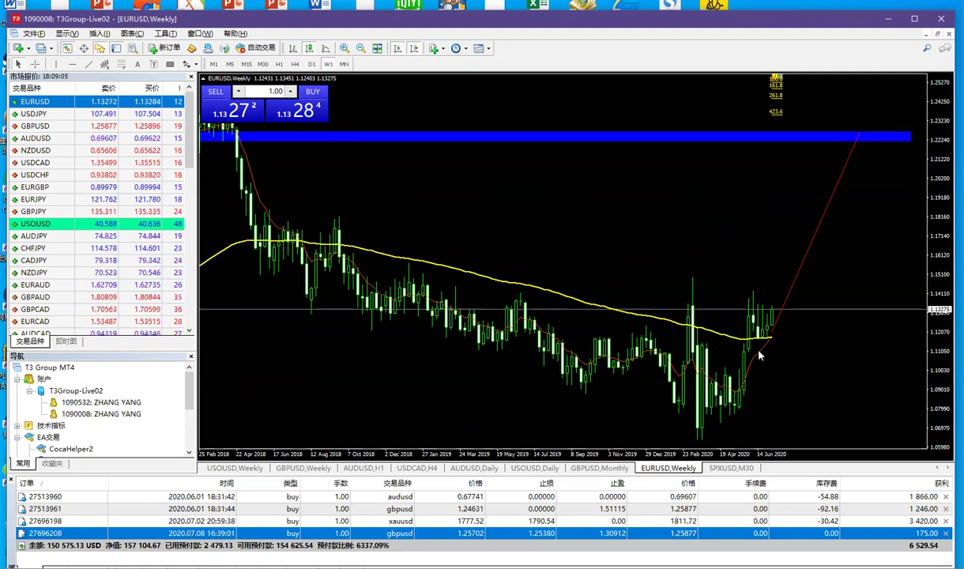